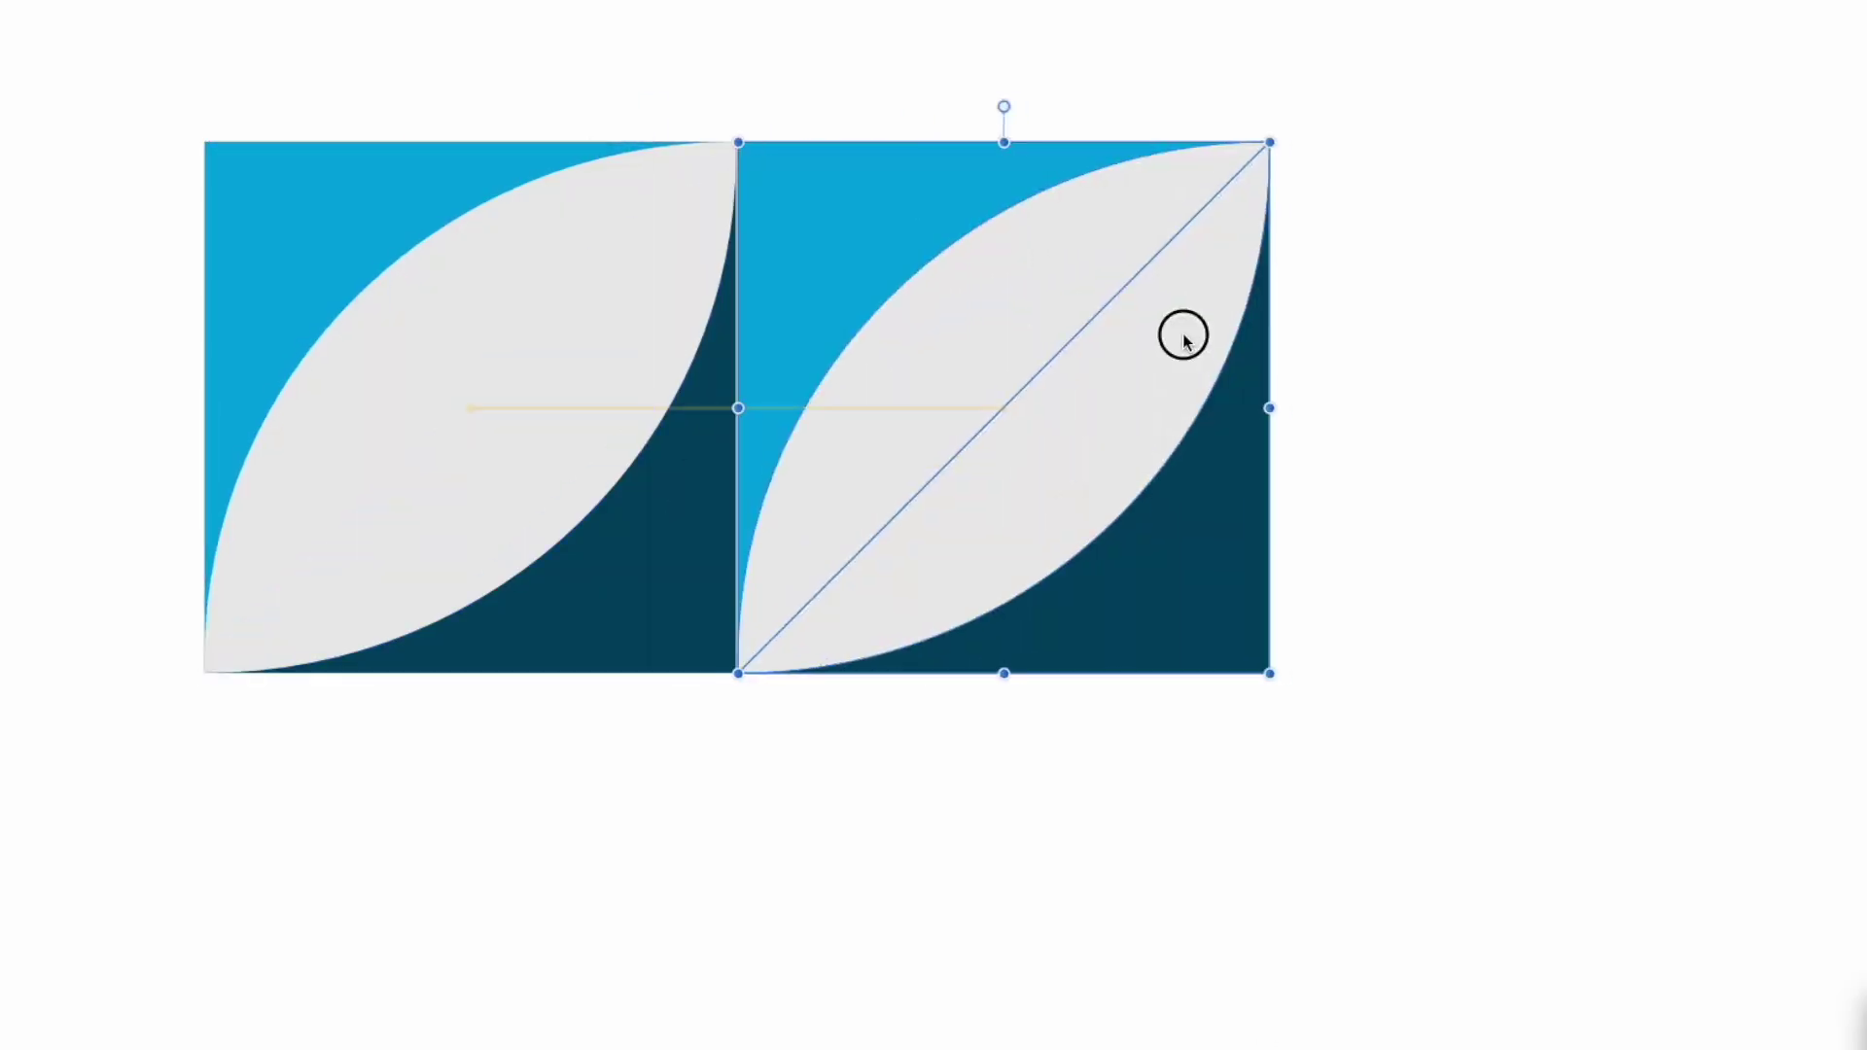
Step: Duplicate the leaf square to the right and mirror the copy horizontally
key("shift+h")
key("Escape")
key("ctrl+z")
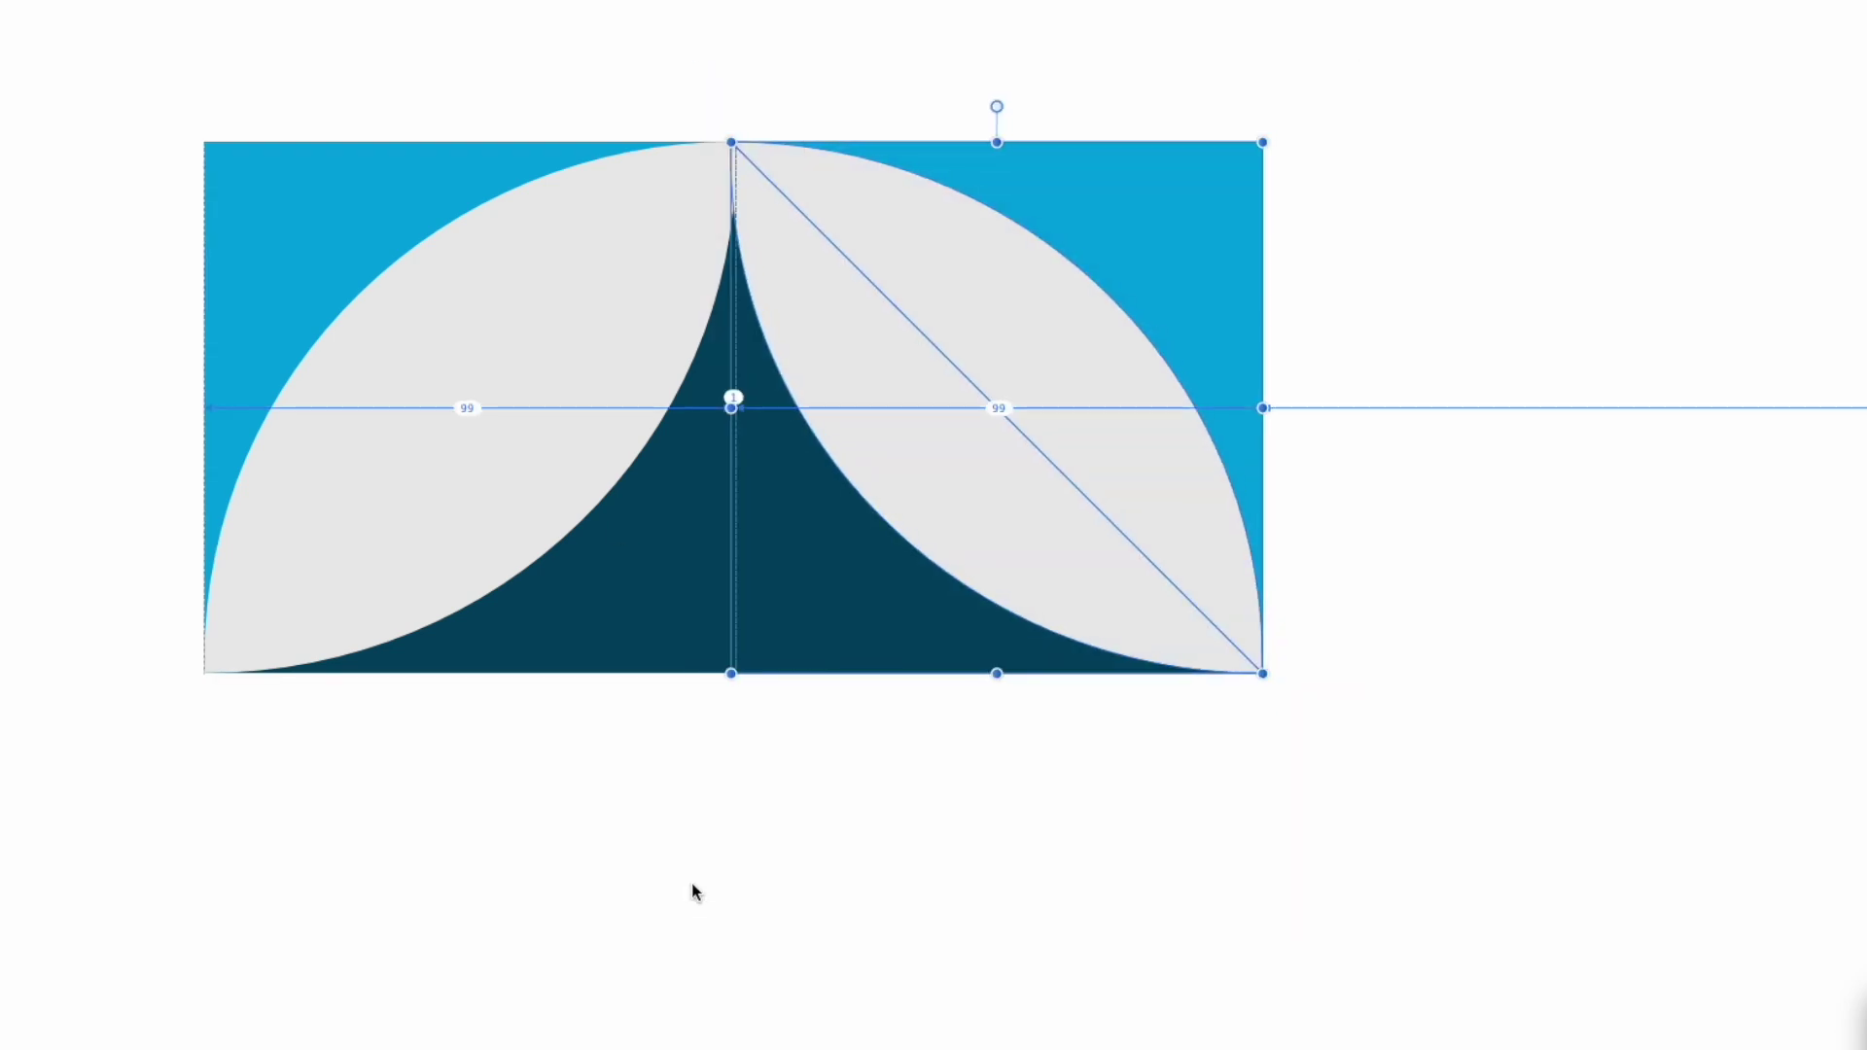
scroll(791, 341, "up", 3)
Step: Select both leaf squares and drag a duplicate of the pair directly below
left_click(1683, 367)
scroll(1683, 367, "down", 2)
key("ctrl+a")
left_click_drag(1242, 579, 1242, 1049)
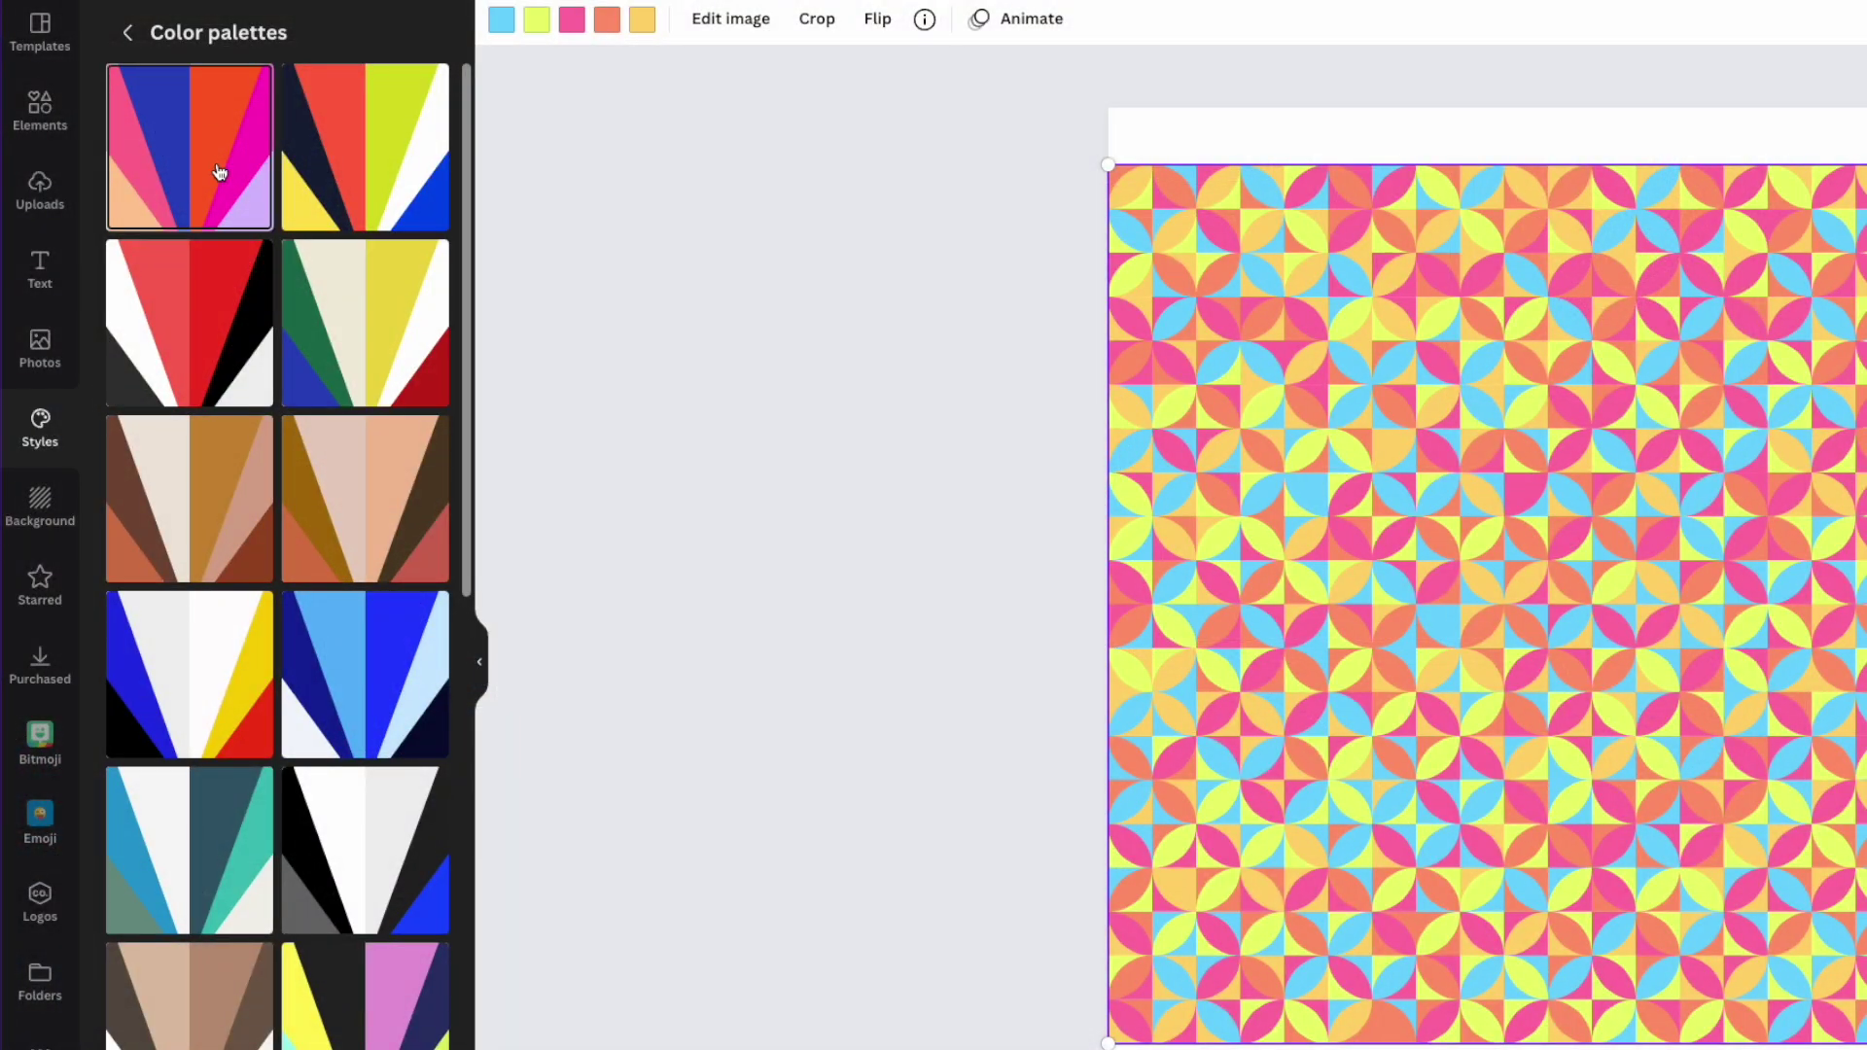
Step: Cycle the pattern through six preset colour palettes, ending on the blue one
left_click(219, 172)
left_click(325, 167)
left_click(233, 321)
left_click(363, 325)
left_click(379, 529)
left_click(366, 675)
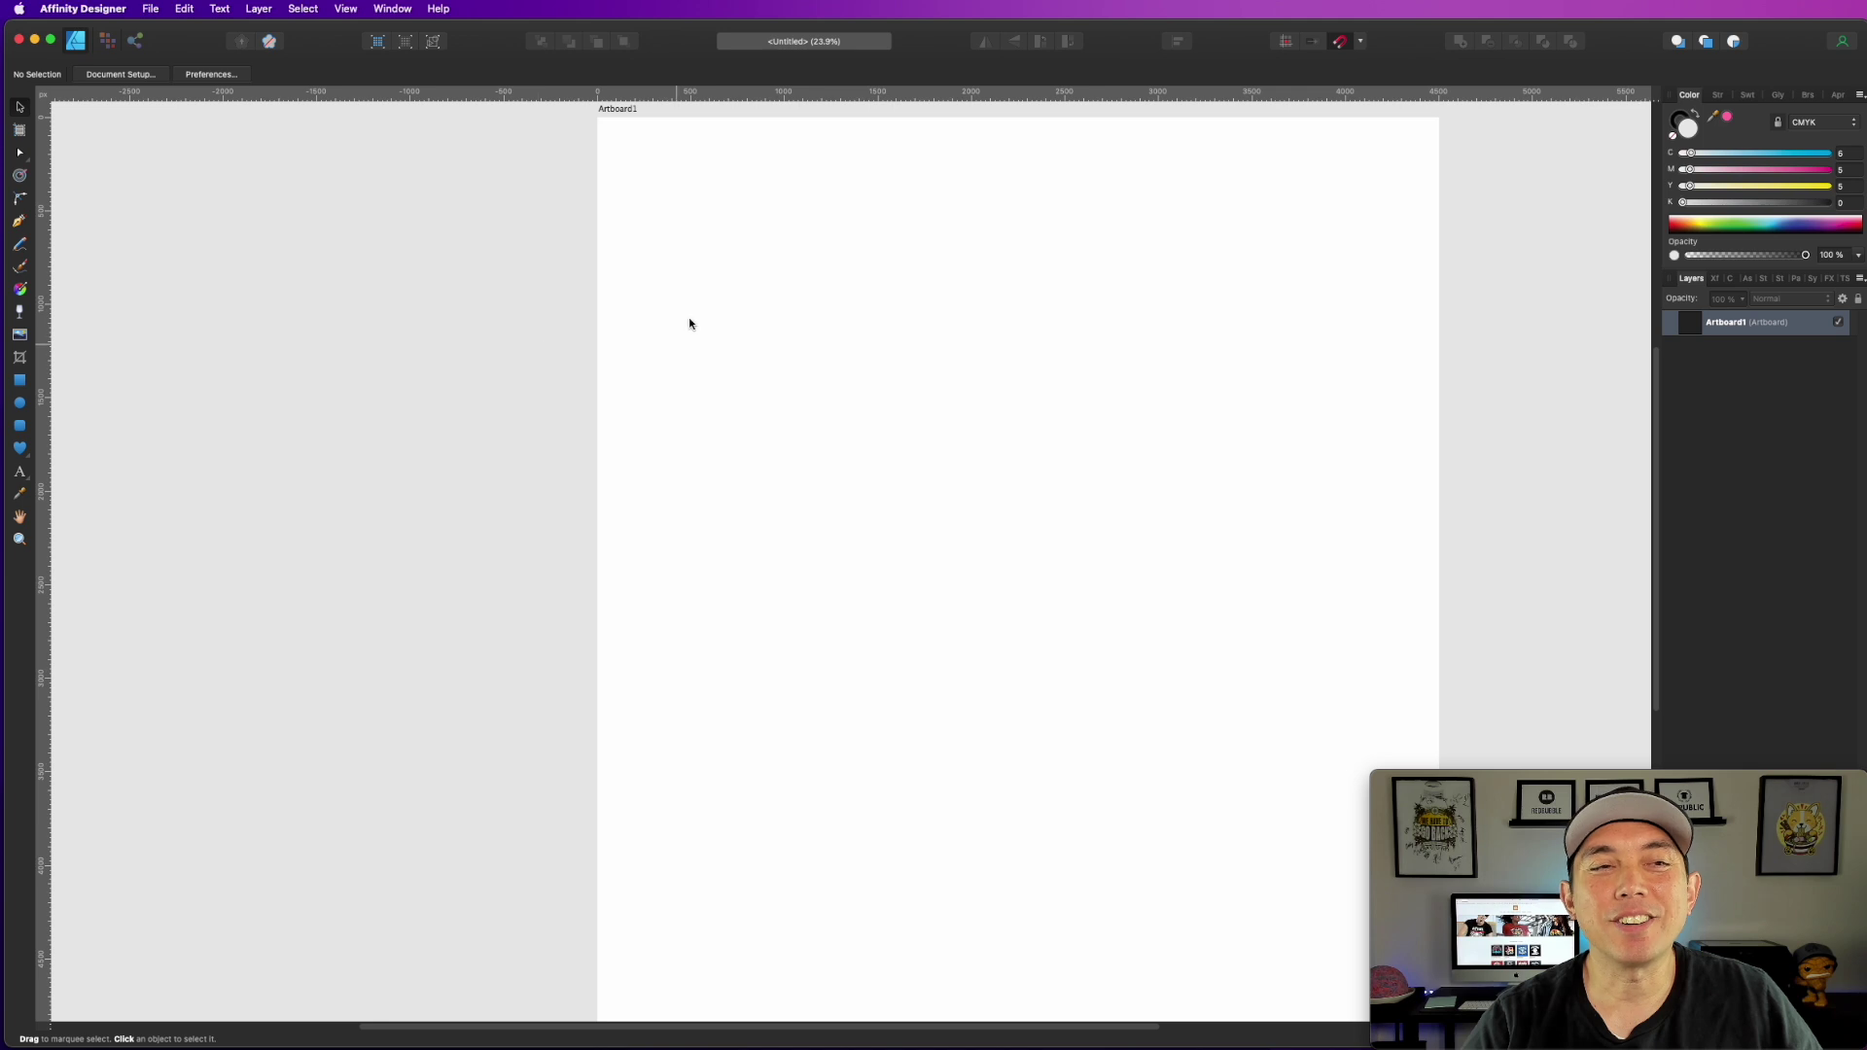
Step: Unlink proportions and set Artboard1's width and height to 1000 px
scroll(616, 249, "up", 1)
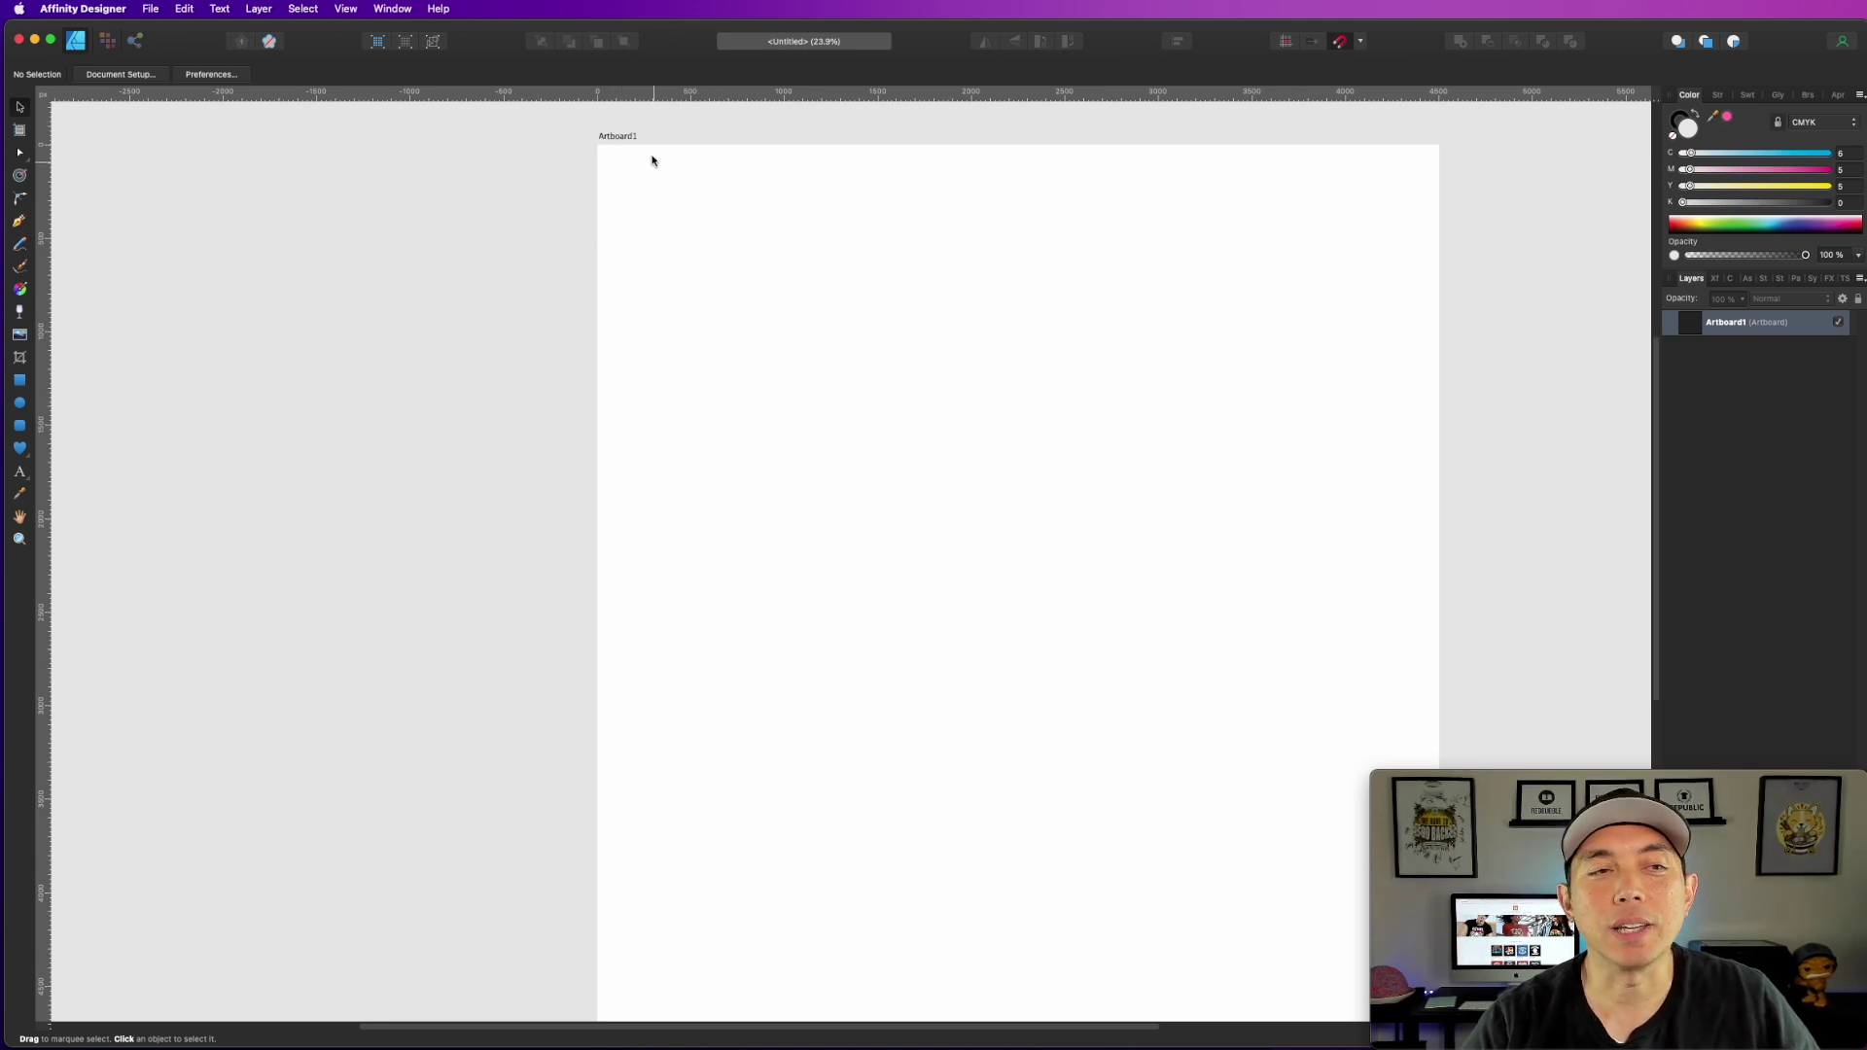
left_click(629, 137)
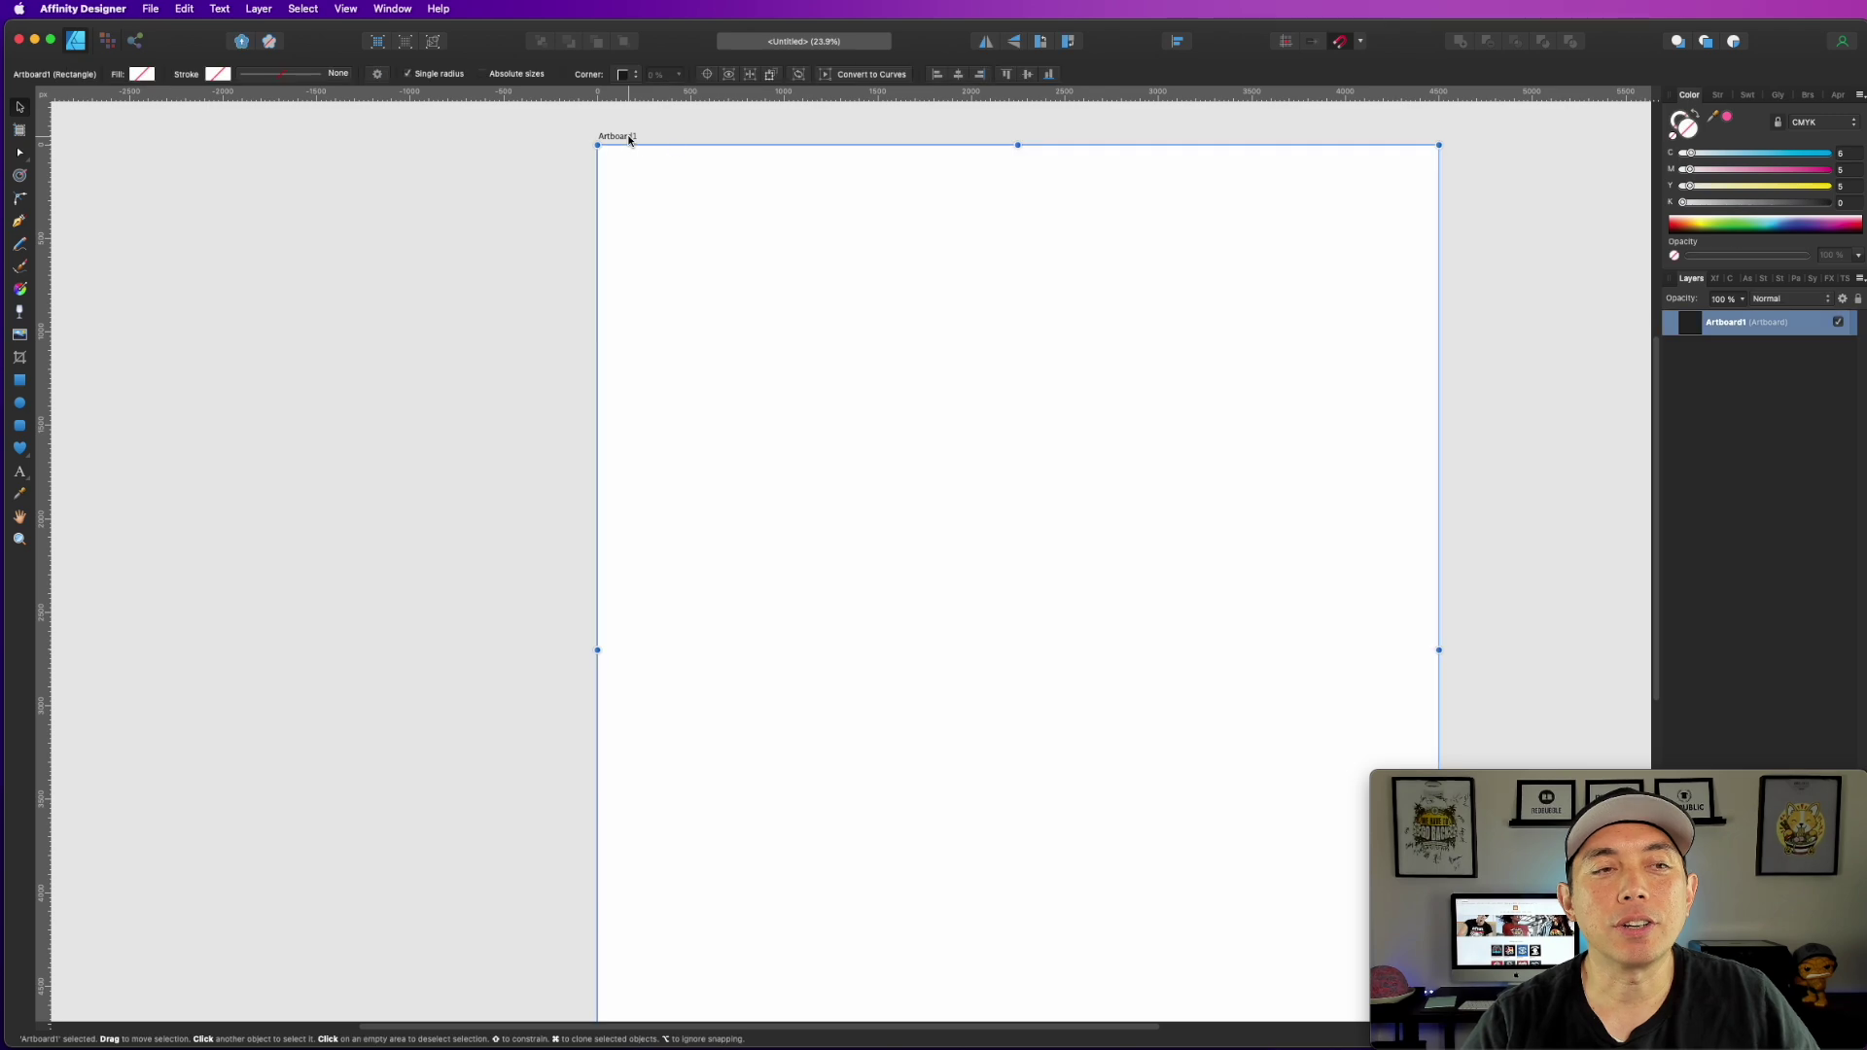
left_click(1712, 279)
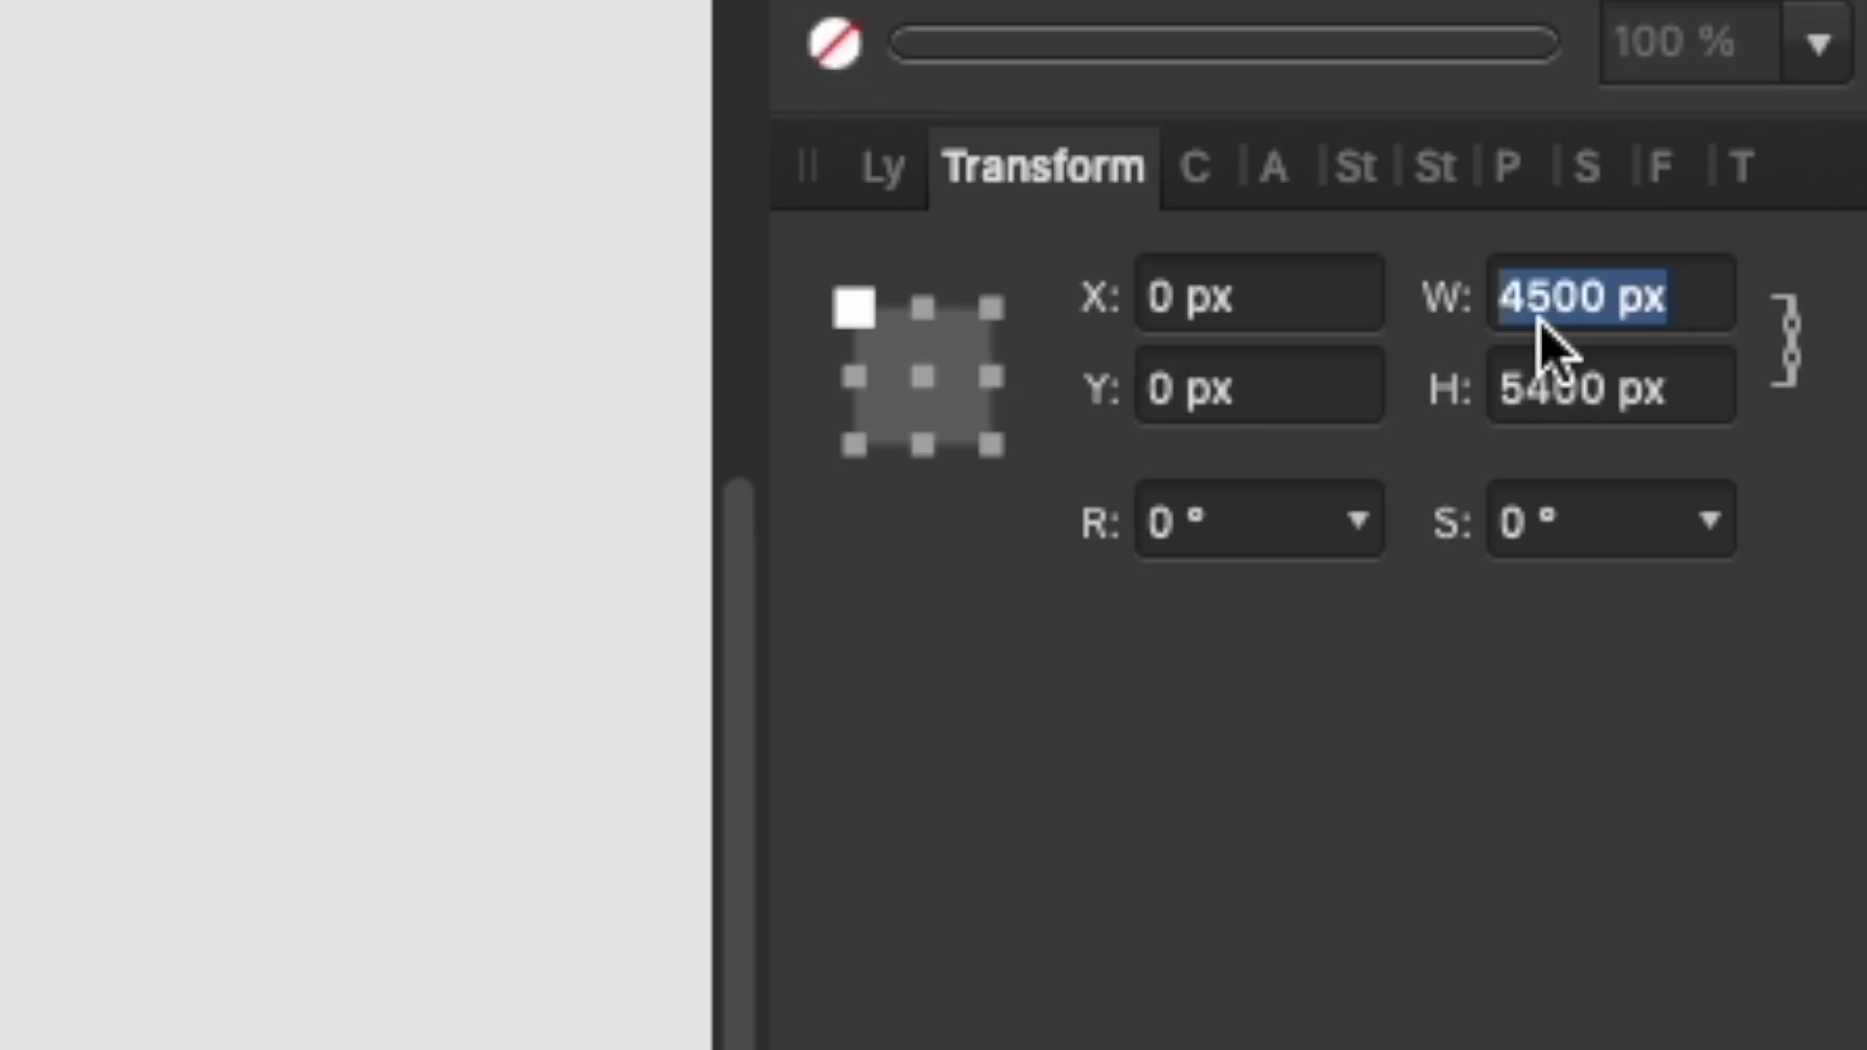
type("1000")
left_click(1791, 340)
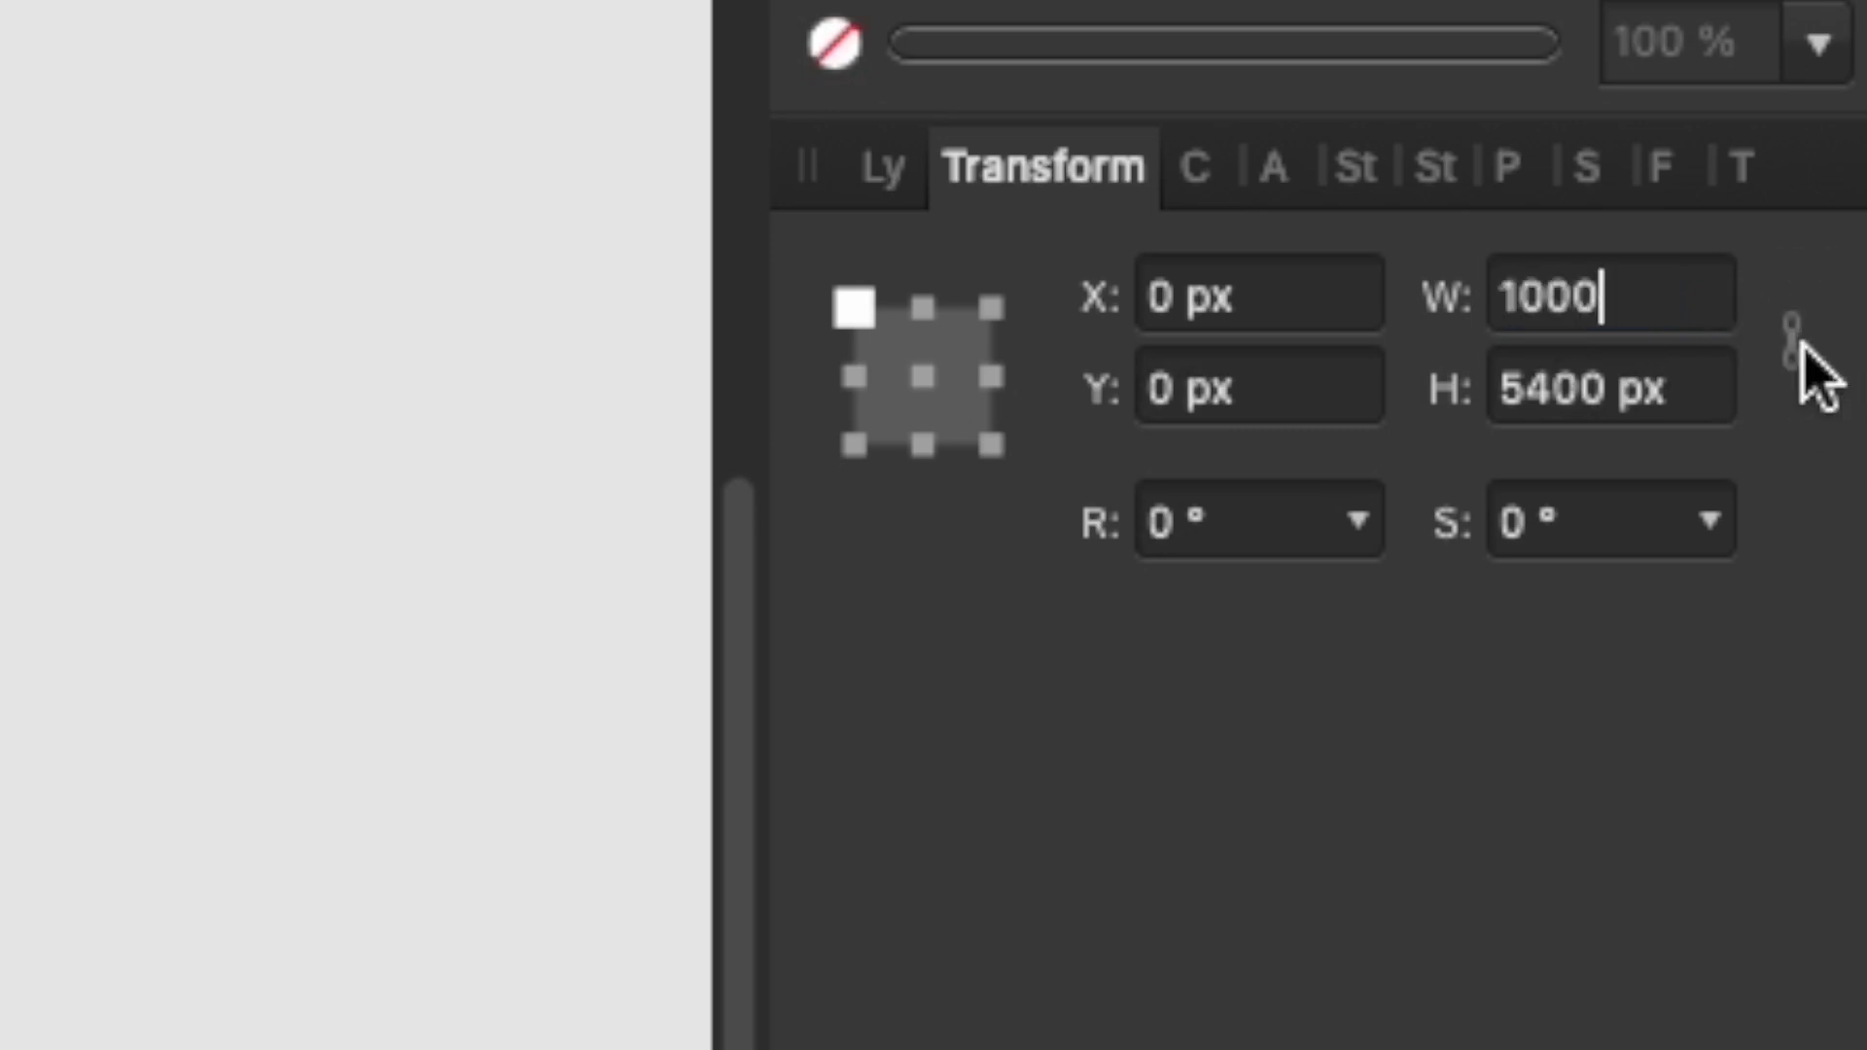
double_click(1562, 413)
type("1000")
key("Return")
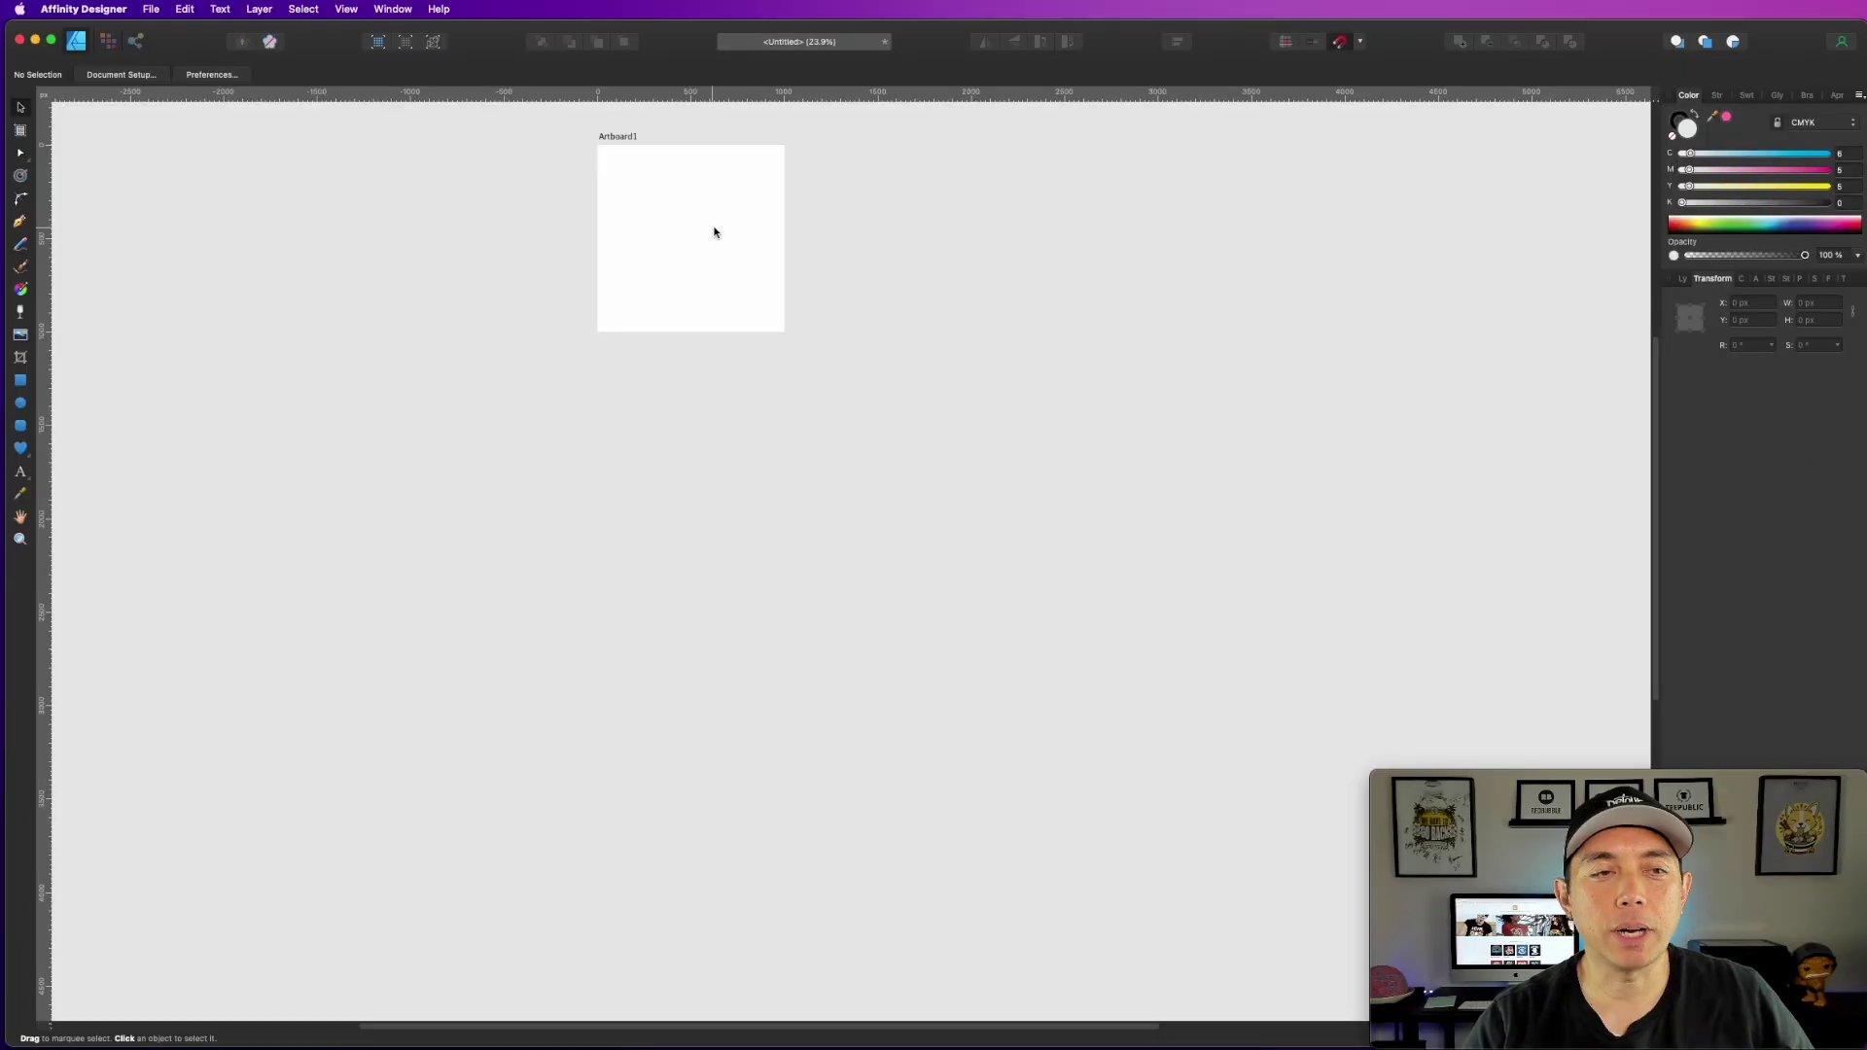
Step: Centre Artboard1 in the view, then deselect it
left_click(713, 224)
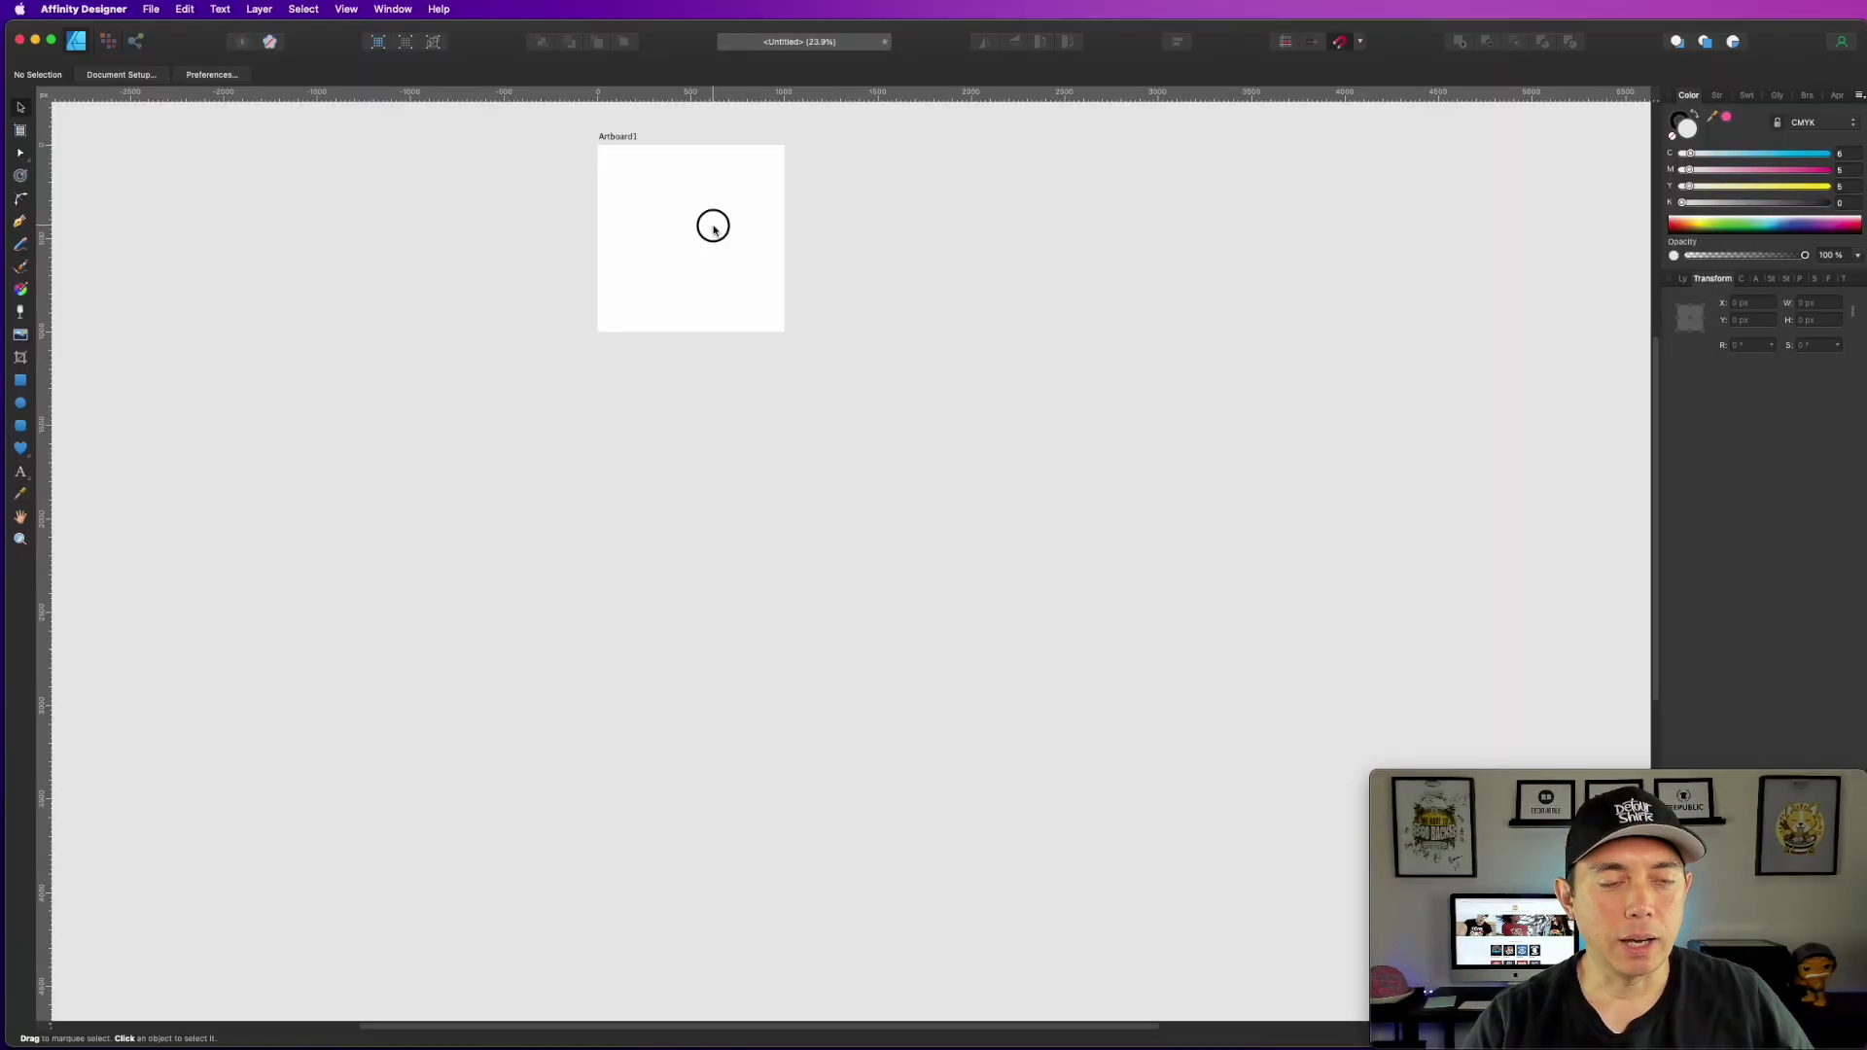
scroll(794, 332, "up", 3)
key("space")
left_click_drag(717, 217, 1042, 648)
scroll(988, 541, "up", 3)
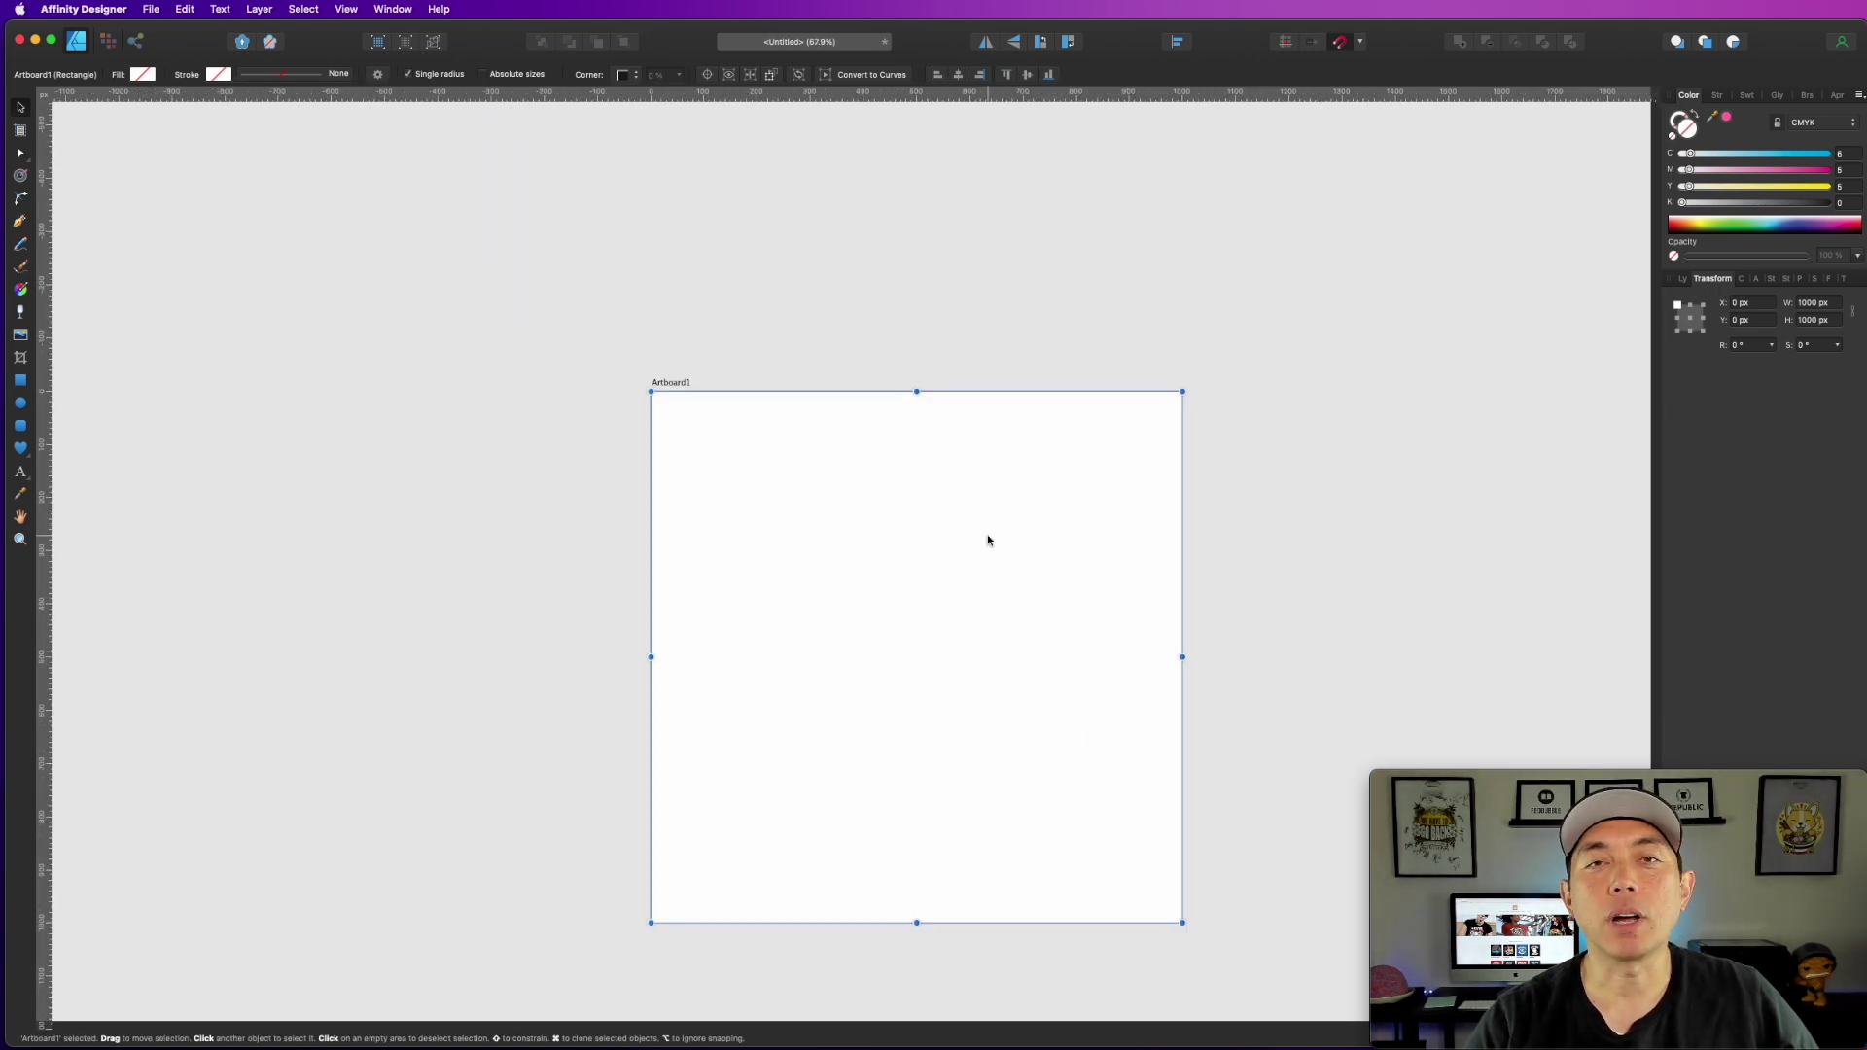
scroll(988, 540, "up", 3)
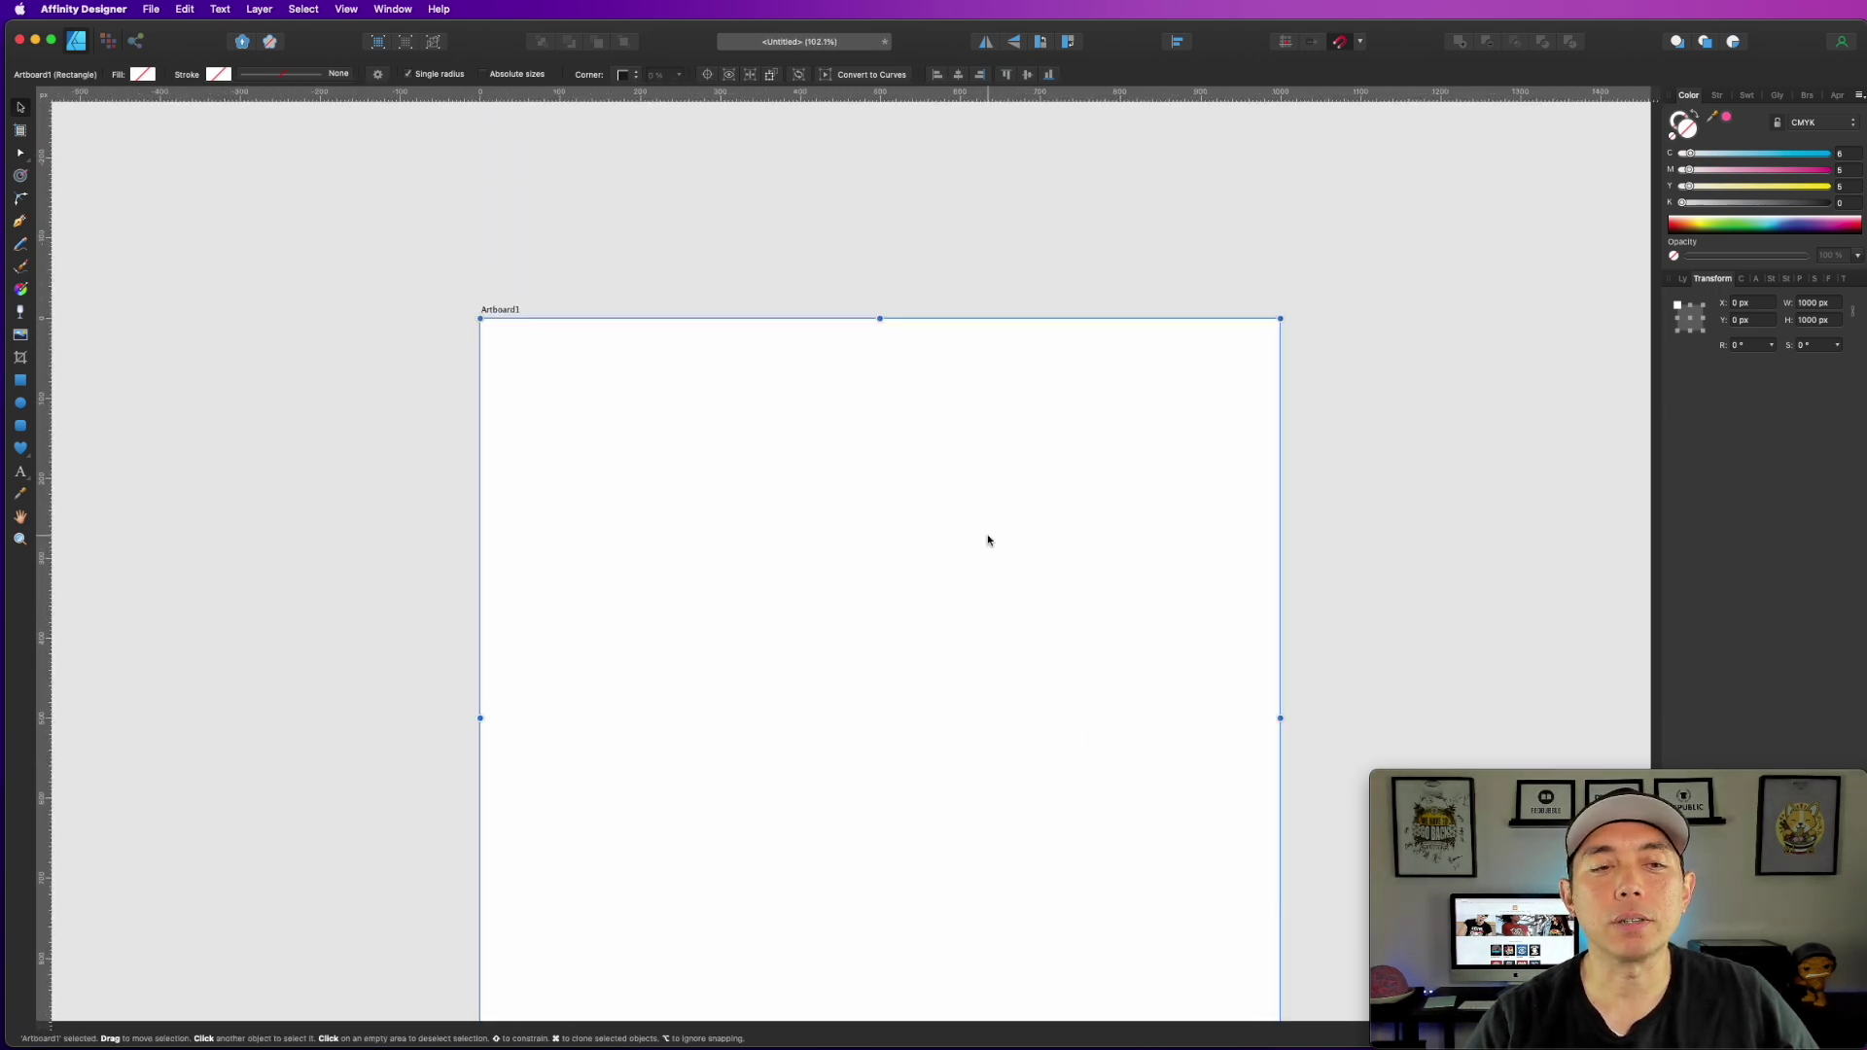
key("space")
left_click_drag(954, 475, 952, 363)
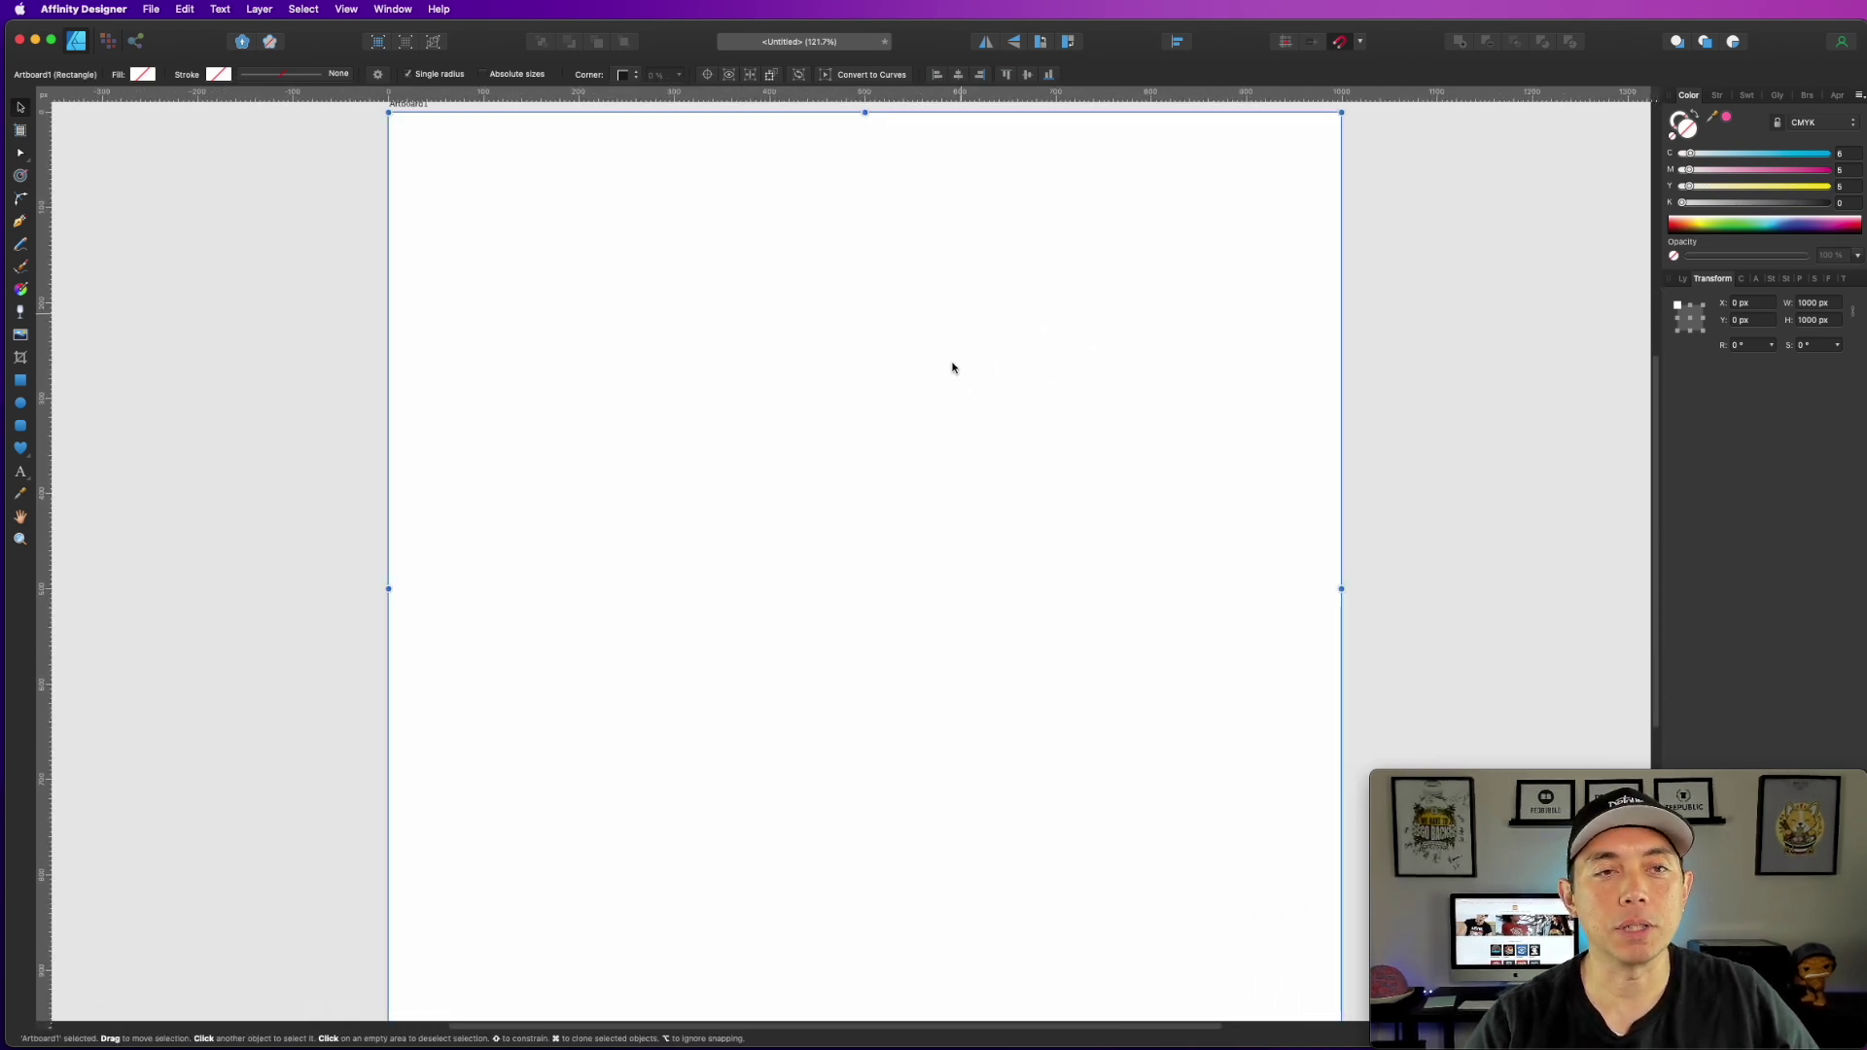
scroll(951, 367, "down", 2)
left_click(1469, 256)
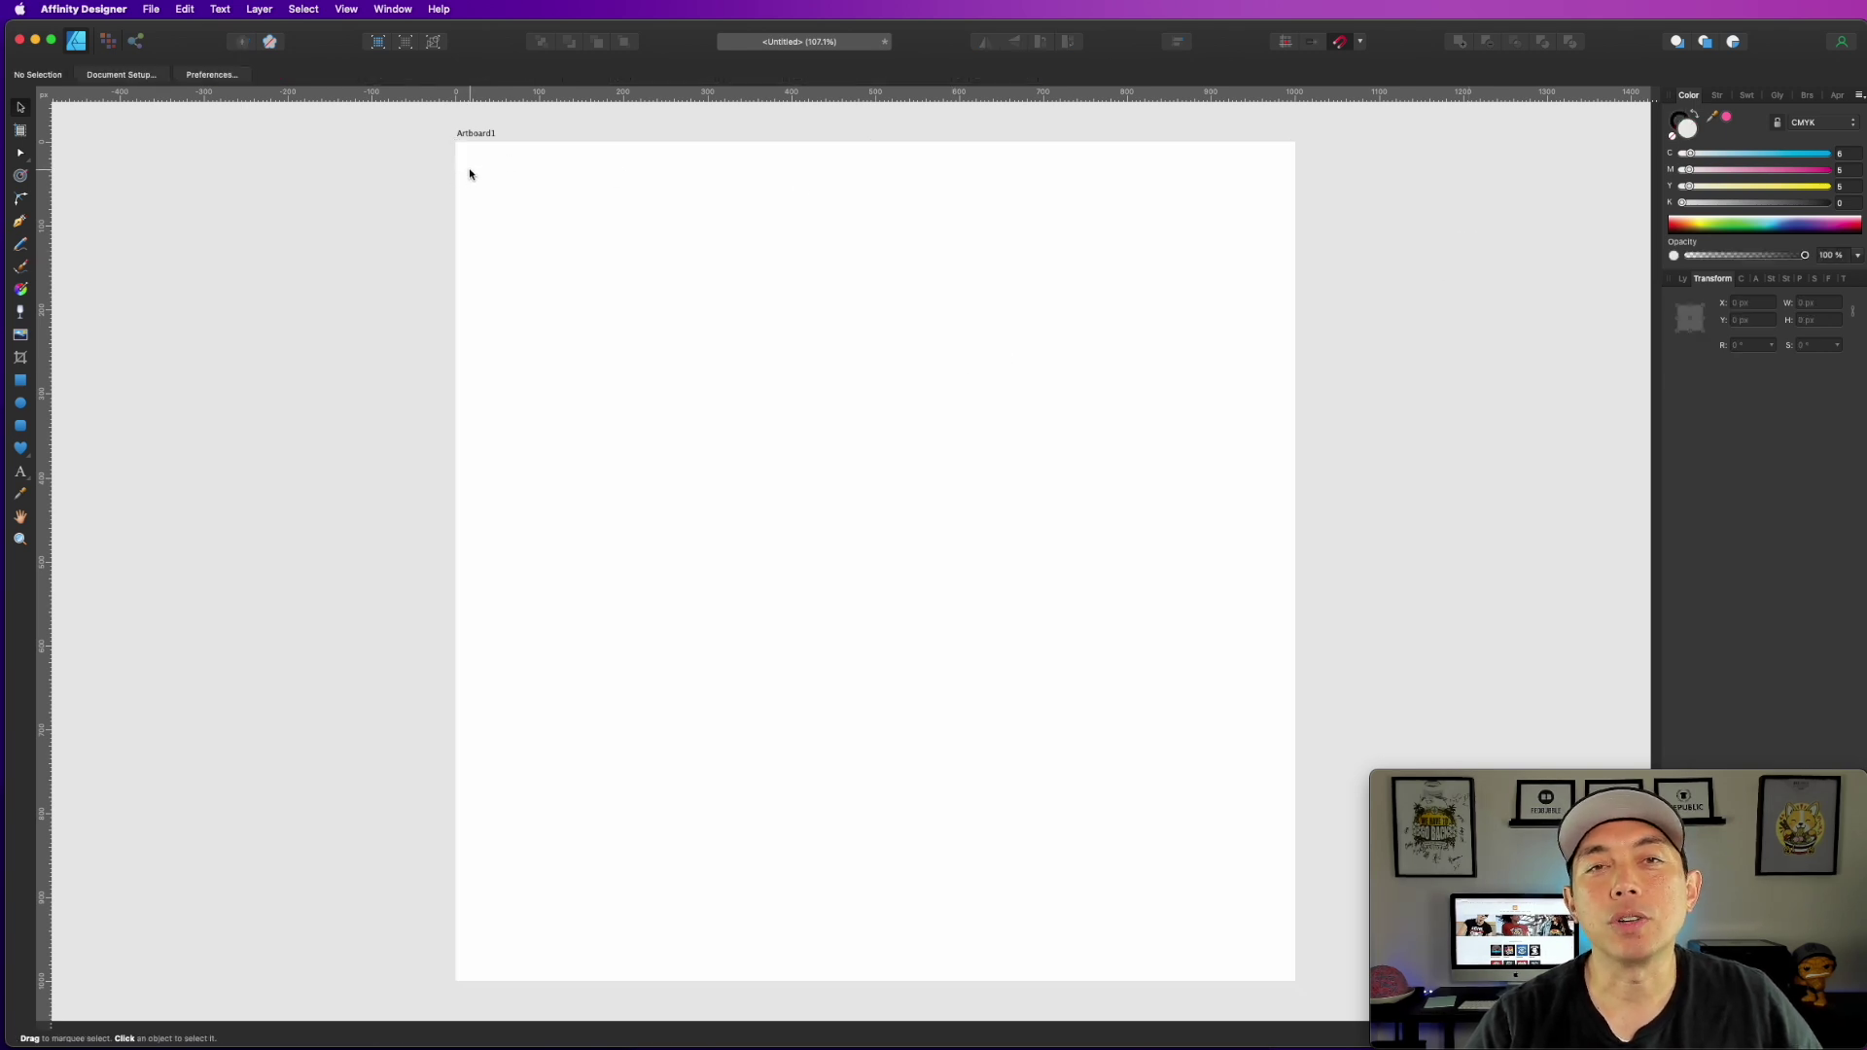
Step: Draw a circle about 203 px wide, overlap a copy down-right, and intersect them
left_click(19, 404)
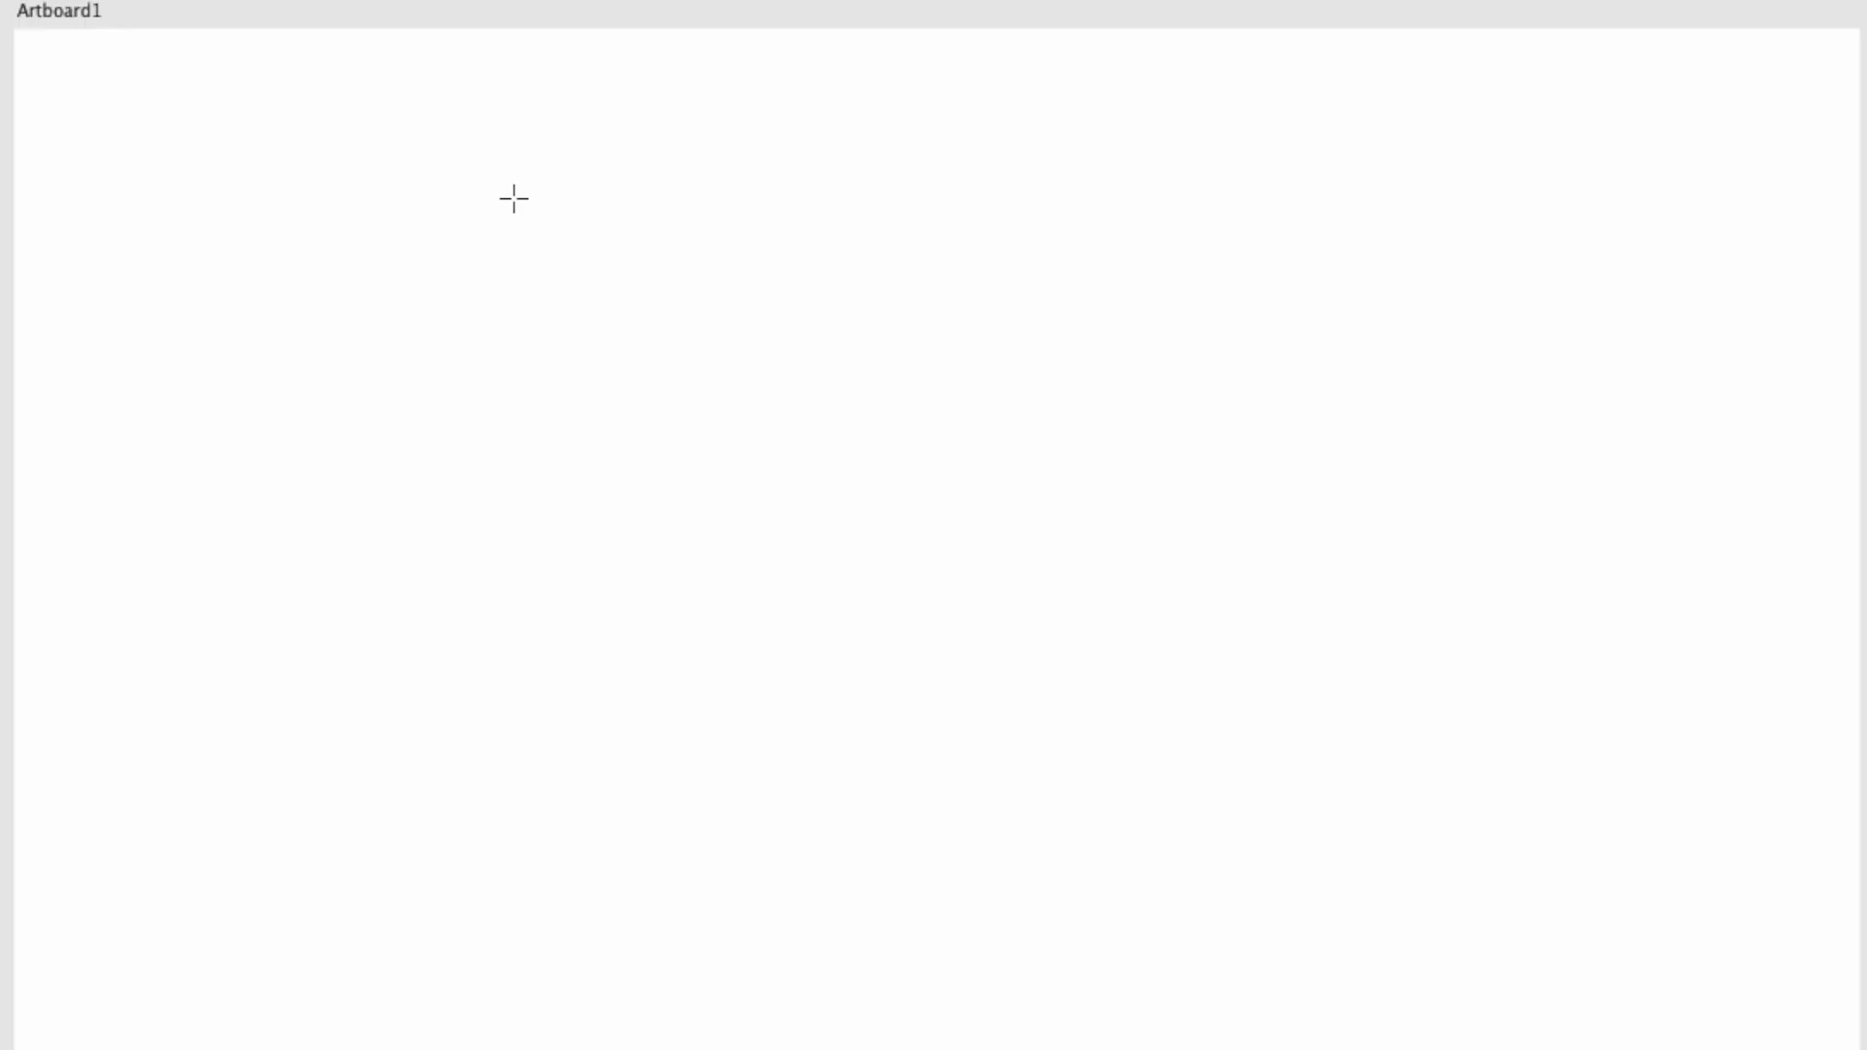
left_click_drag(513, 199, 878, 575)
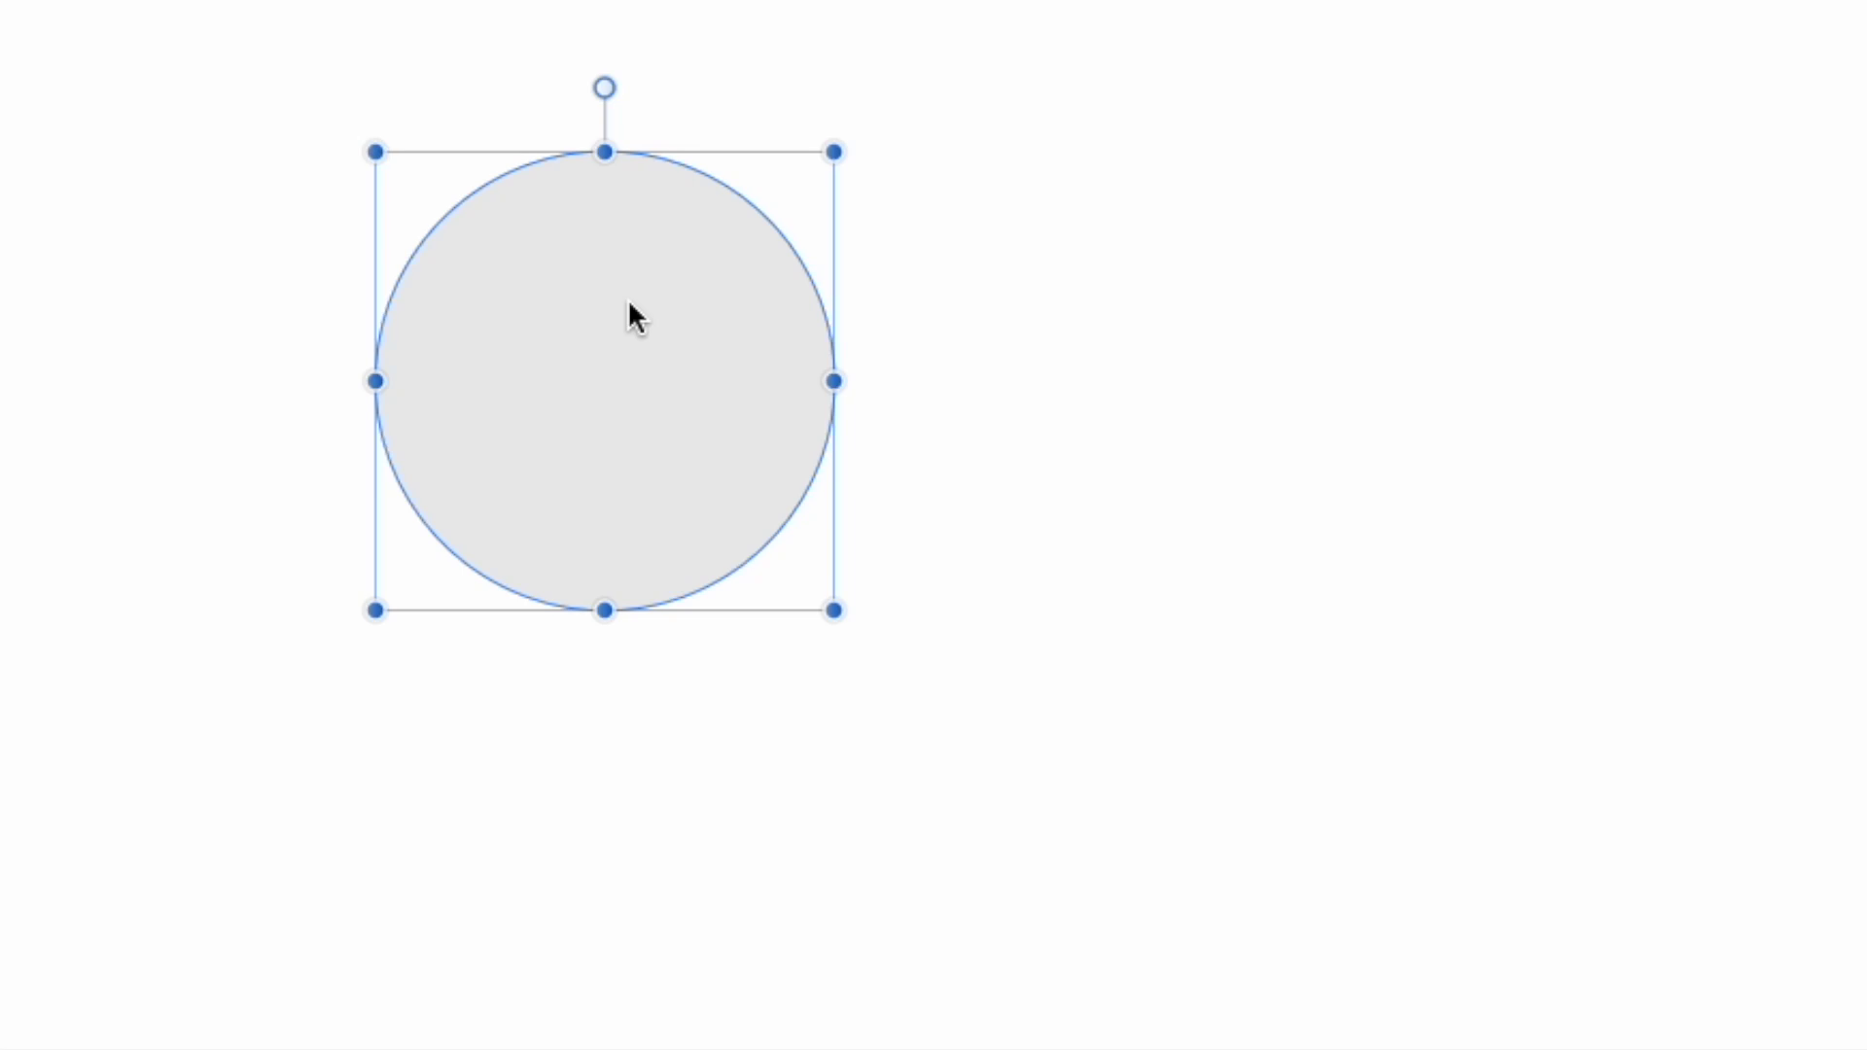
left_click_drag(630, 303, 859, 528)
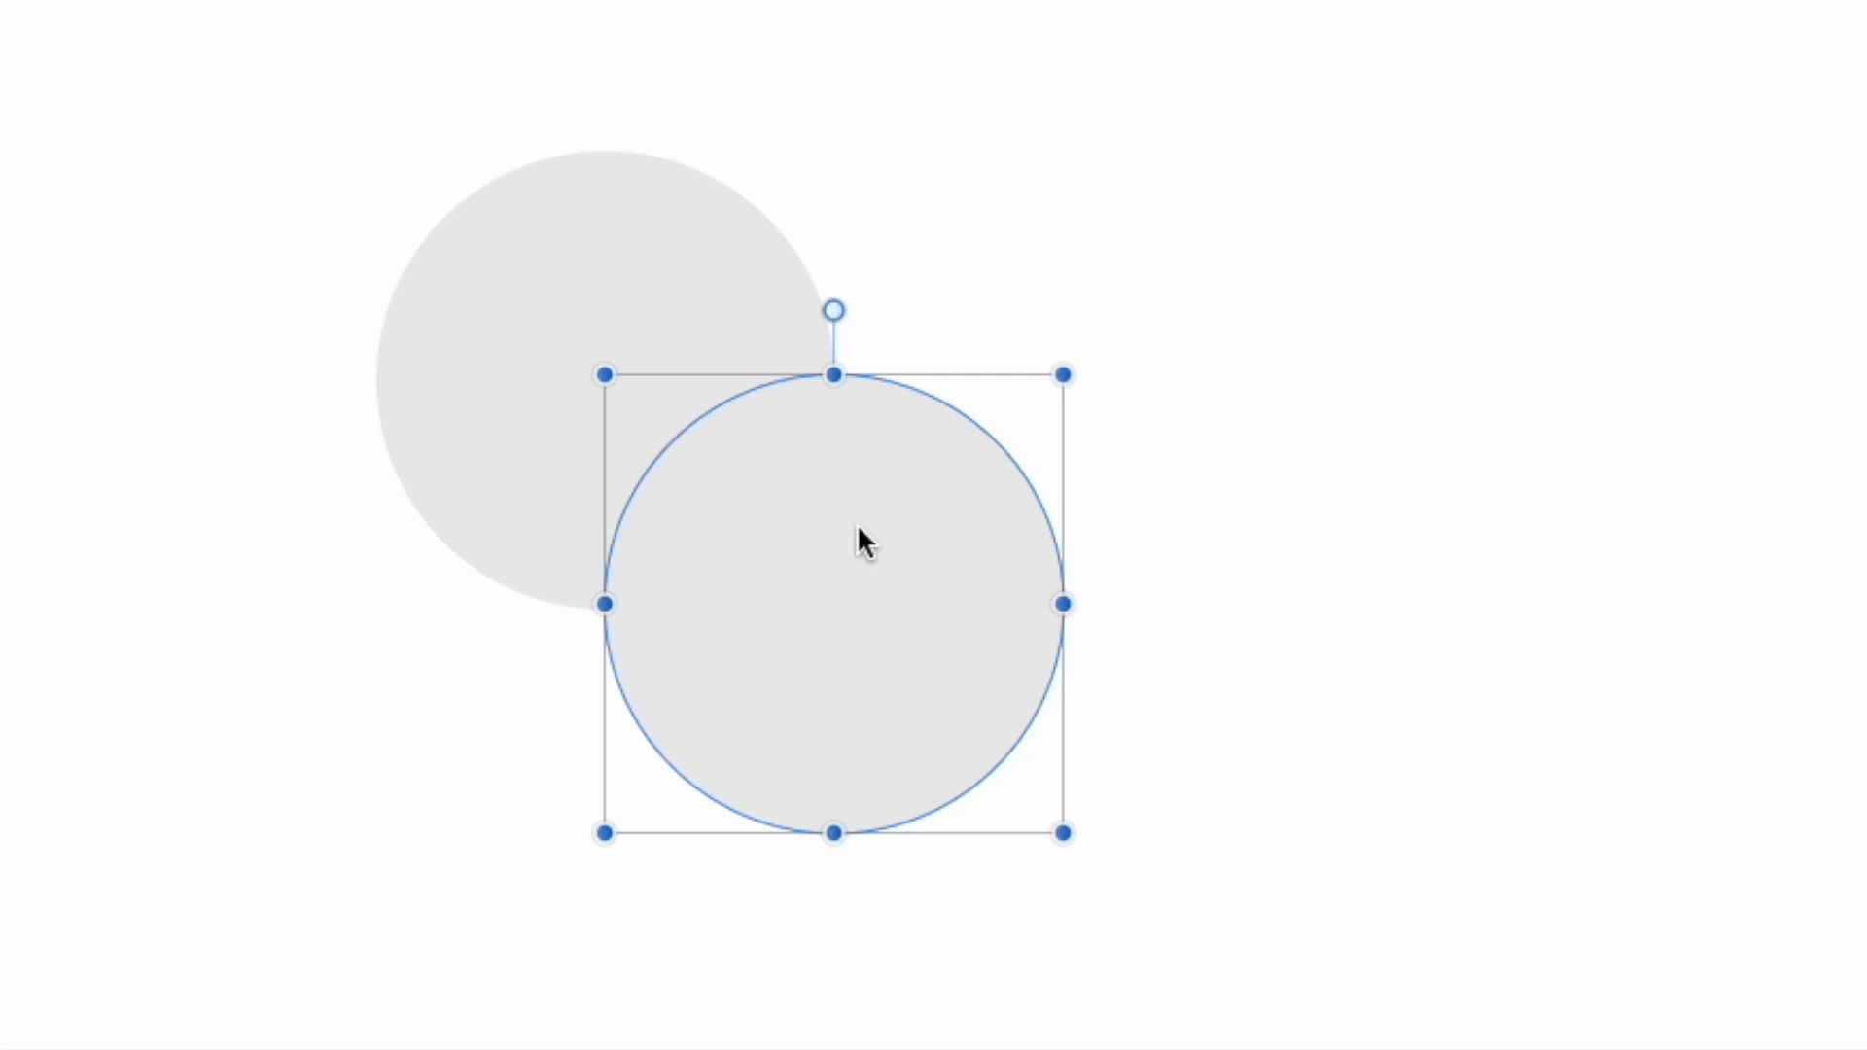
left_click(1367, 321)
left_click_drag(2, 4, 1381, 1049)
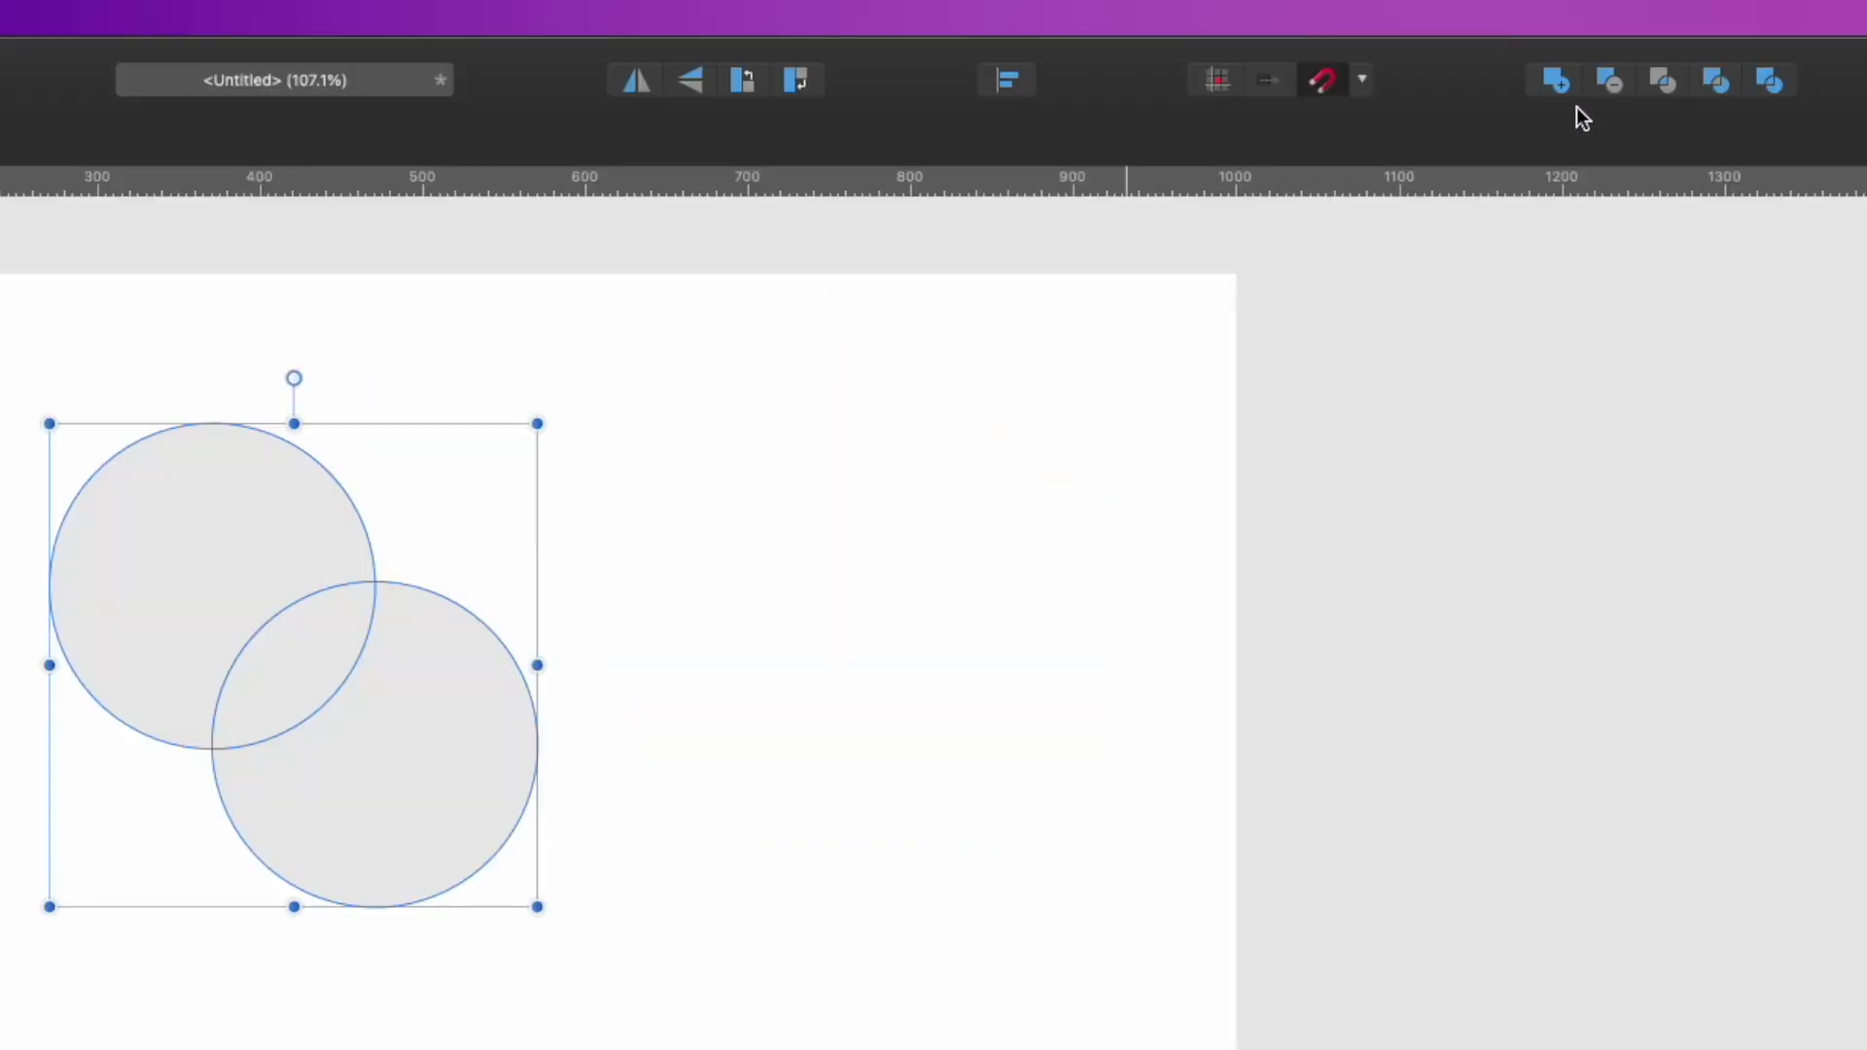
left_click(1672, 82)
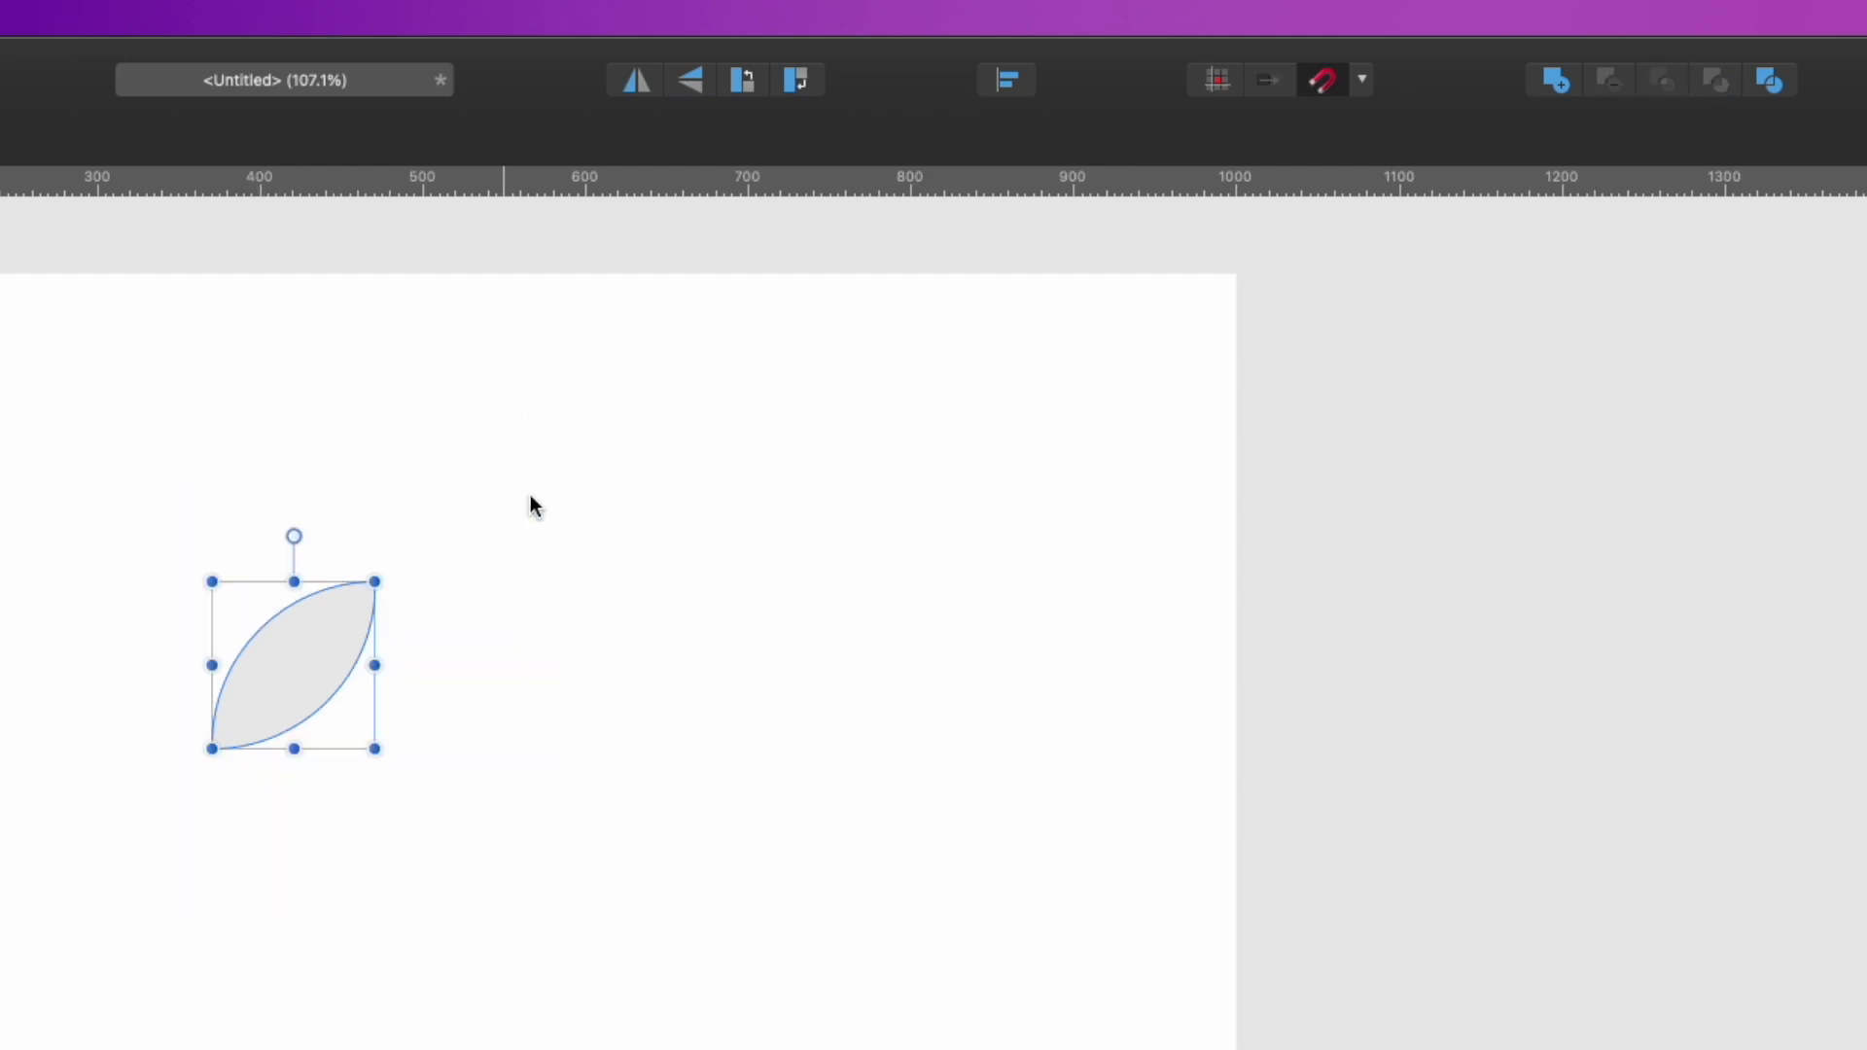
left_click(655, 450)
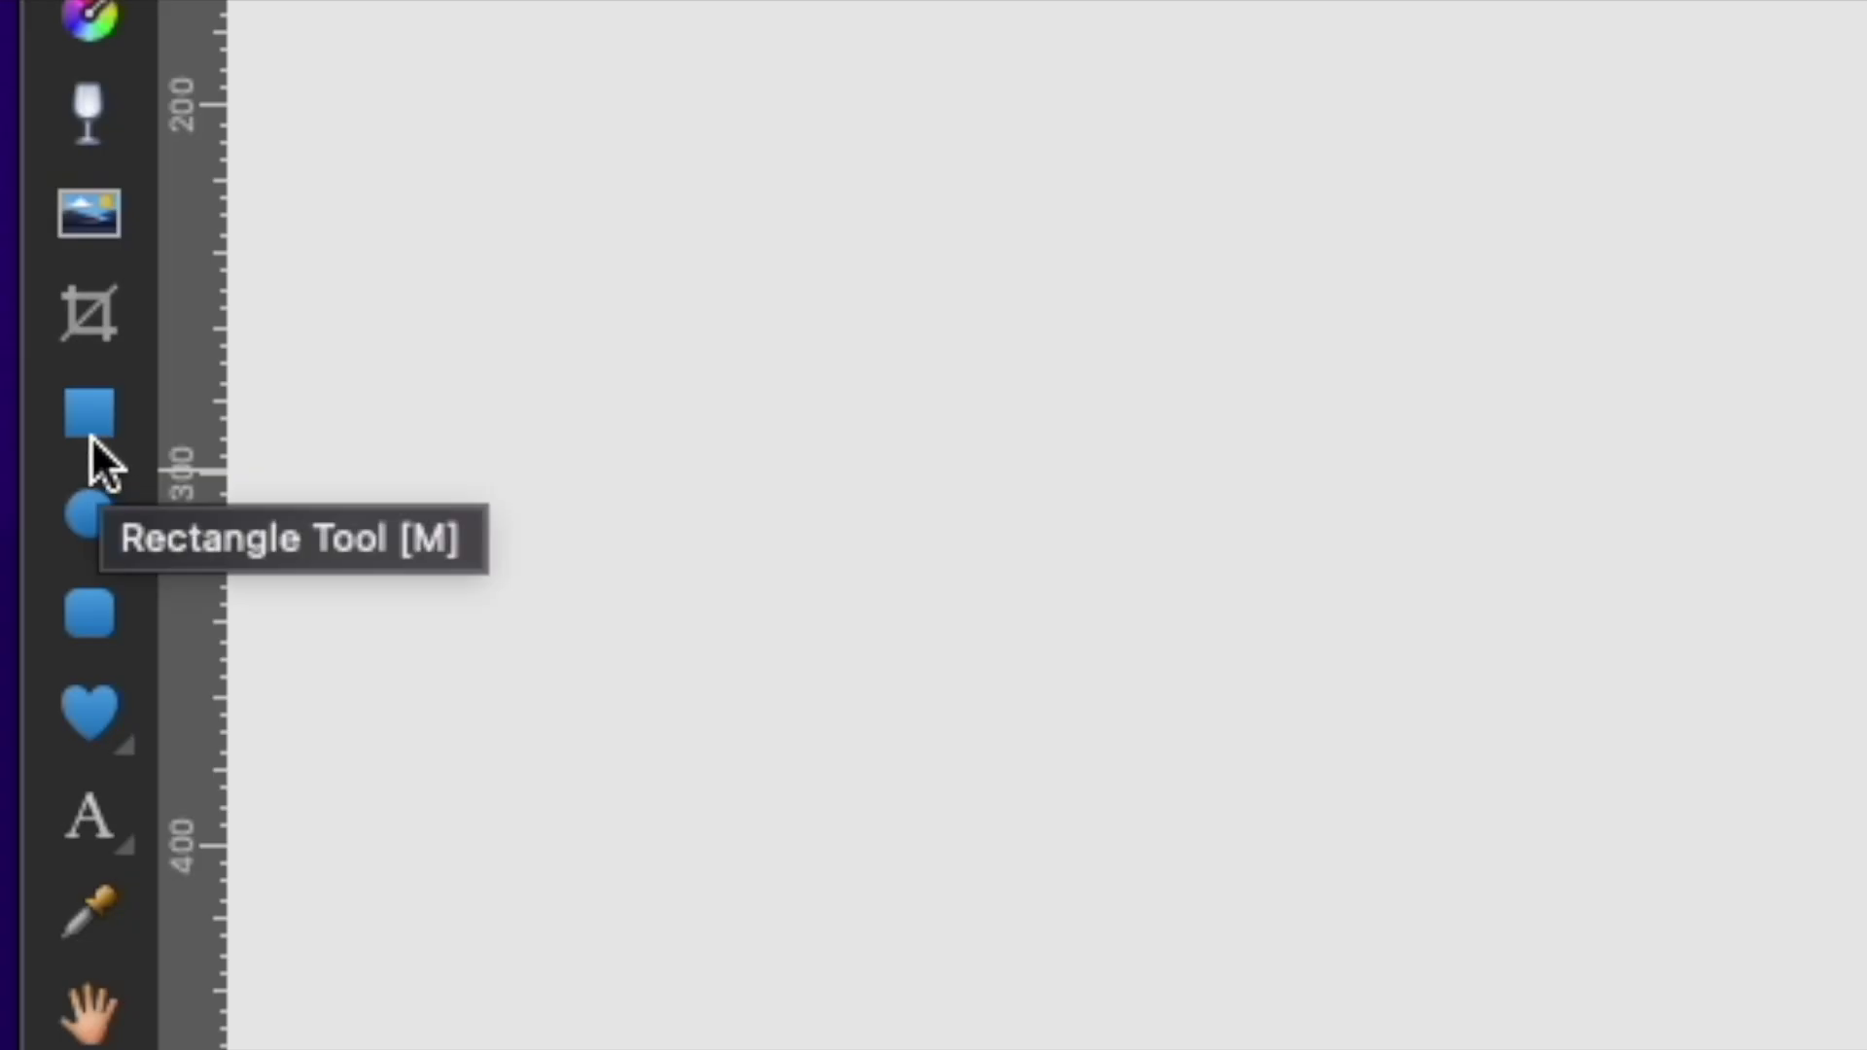
Step: Draw a small square on the artboard with a blue fill and no outline
left_click(95, 426)
left_click_drag(802, 397, 1091, 706)
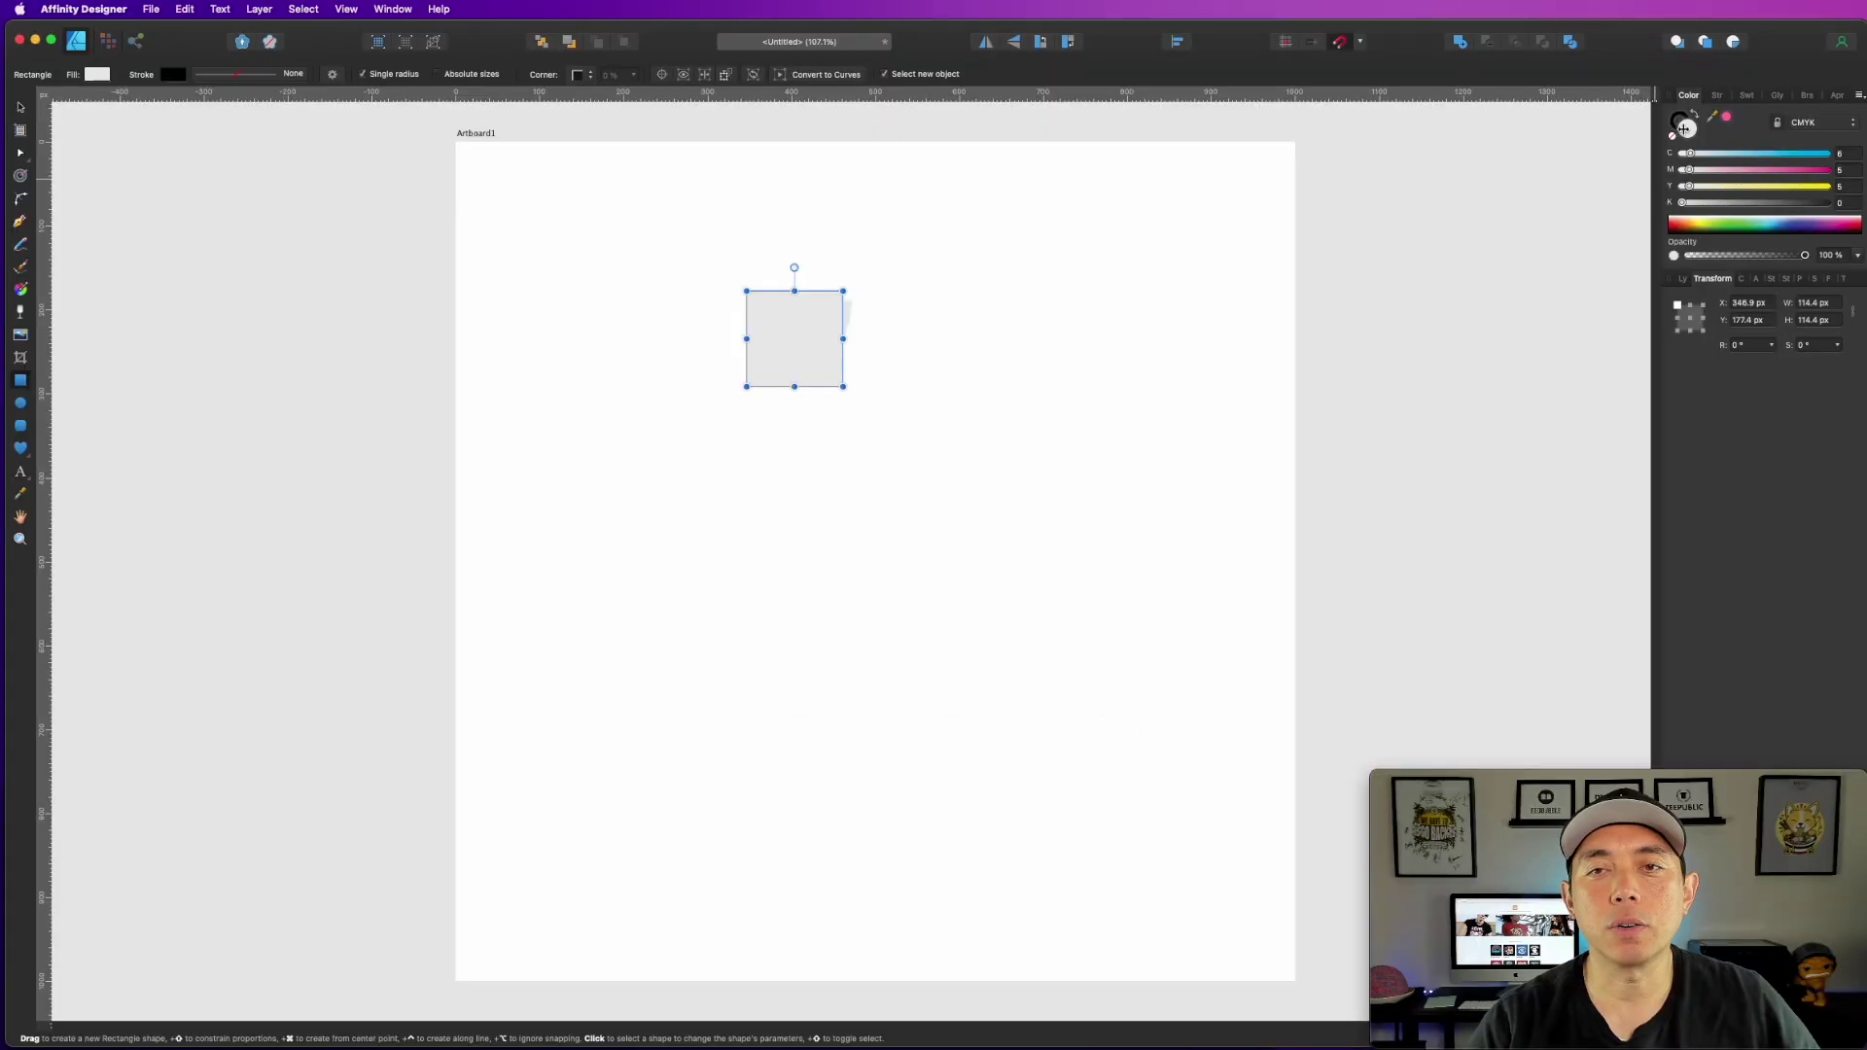
left_click(1673, 117)
left_click(1672, 135)
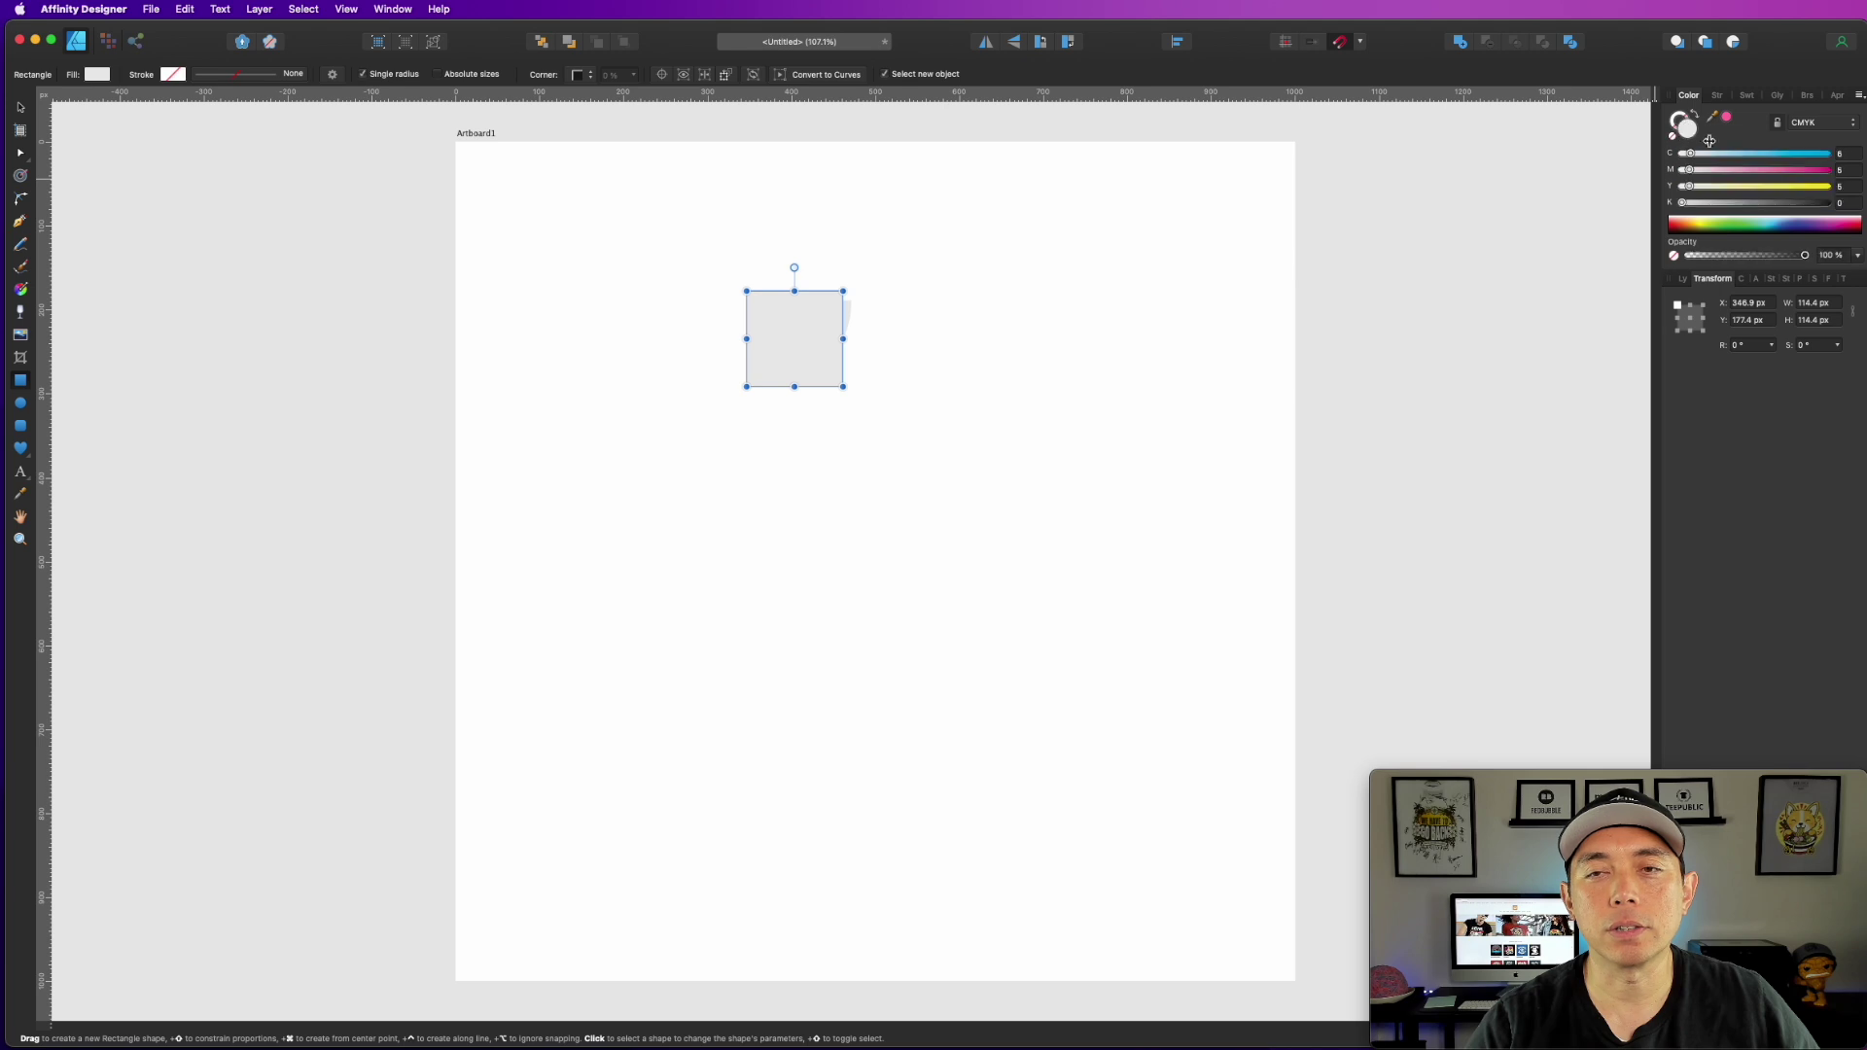
left_click(1832, 153)
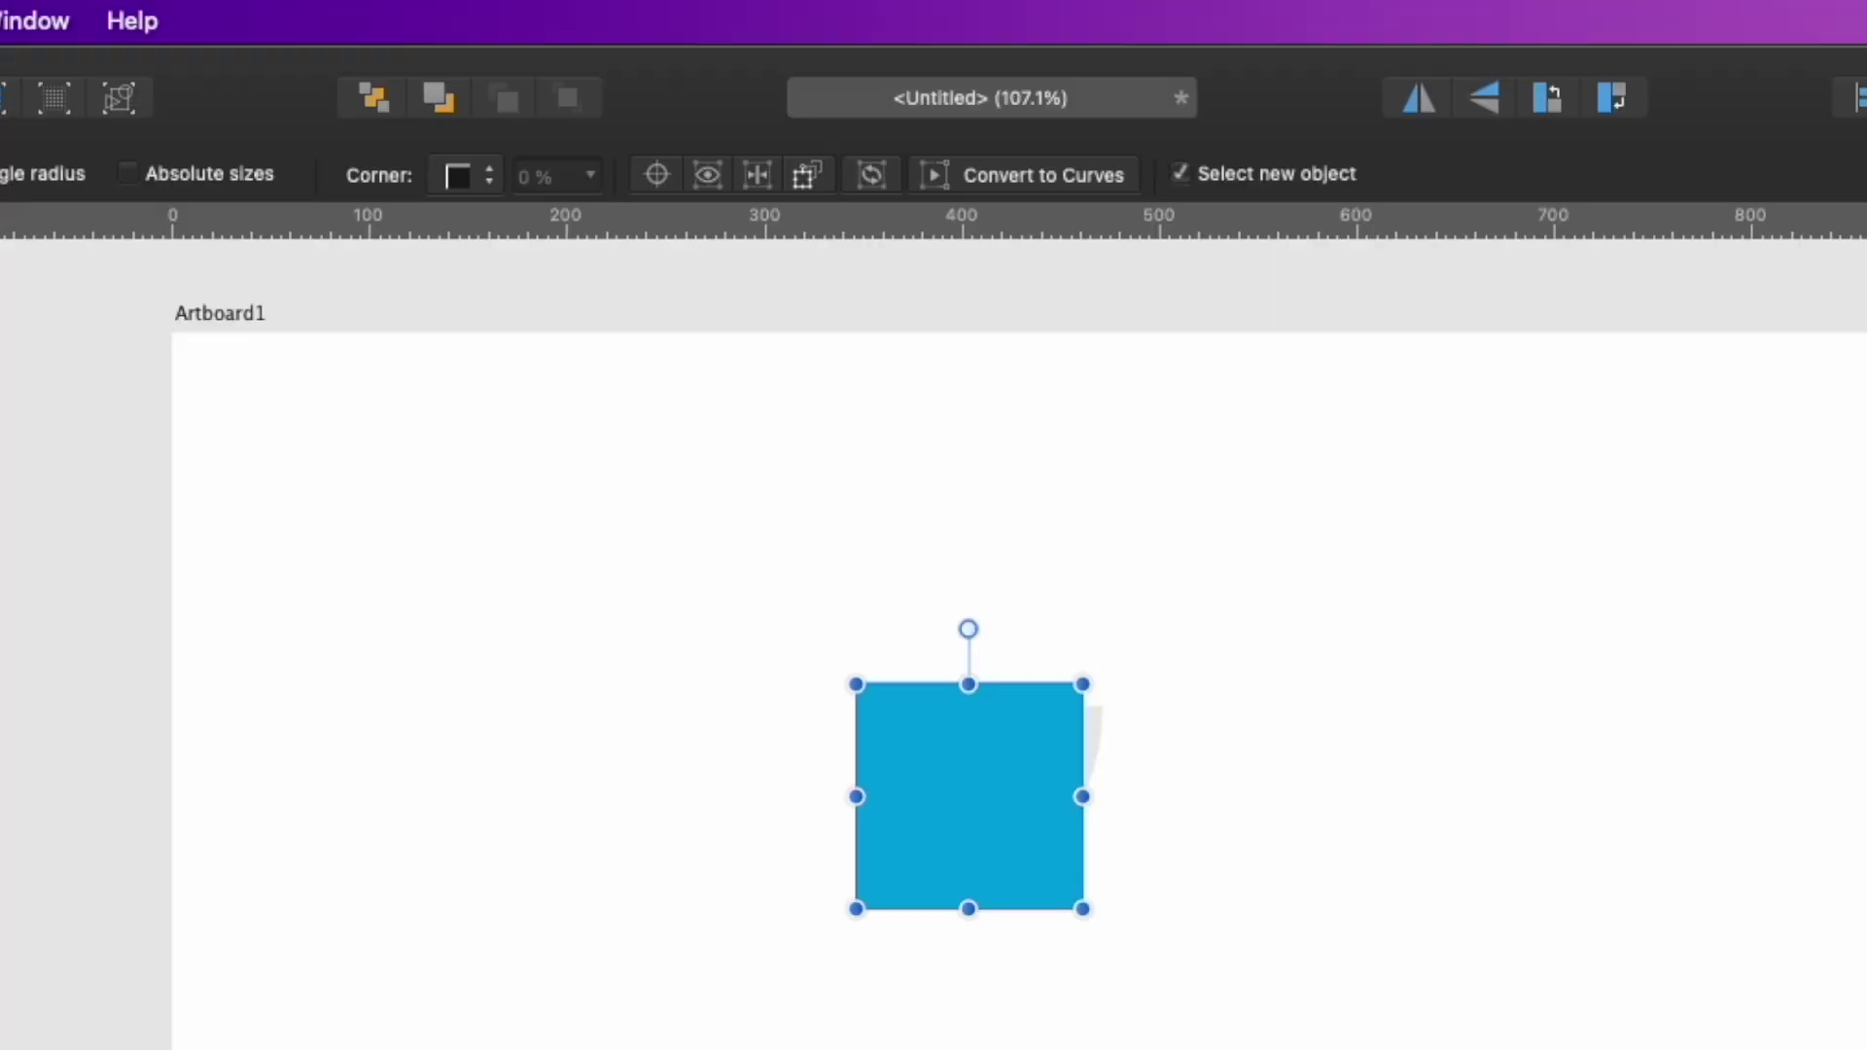
Step: Remove the lens shape's outline and move it beside the blue square
key("v")
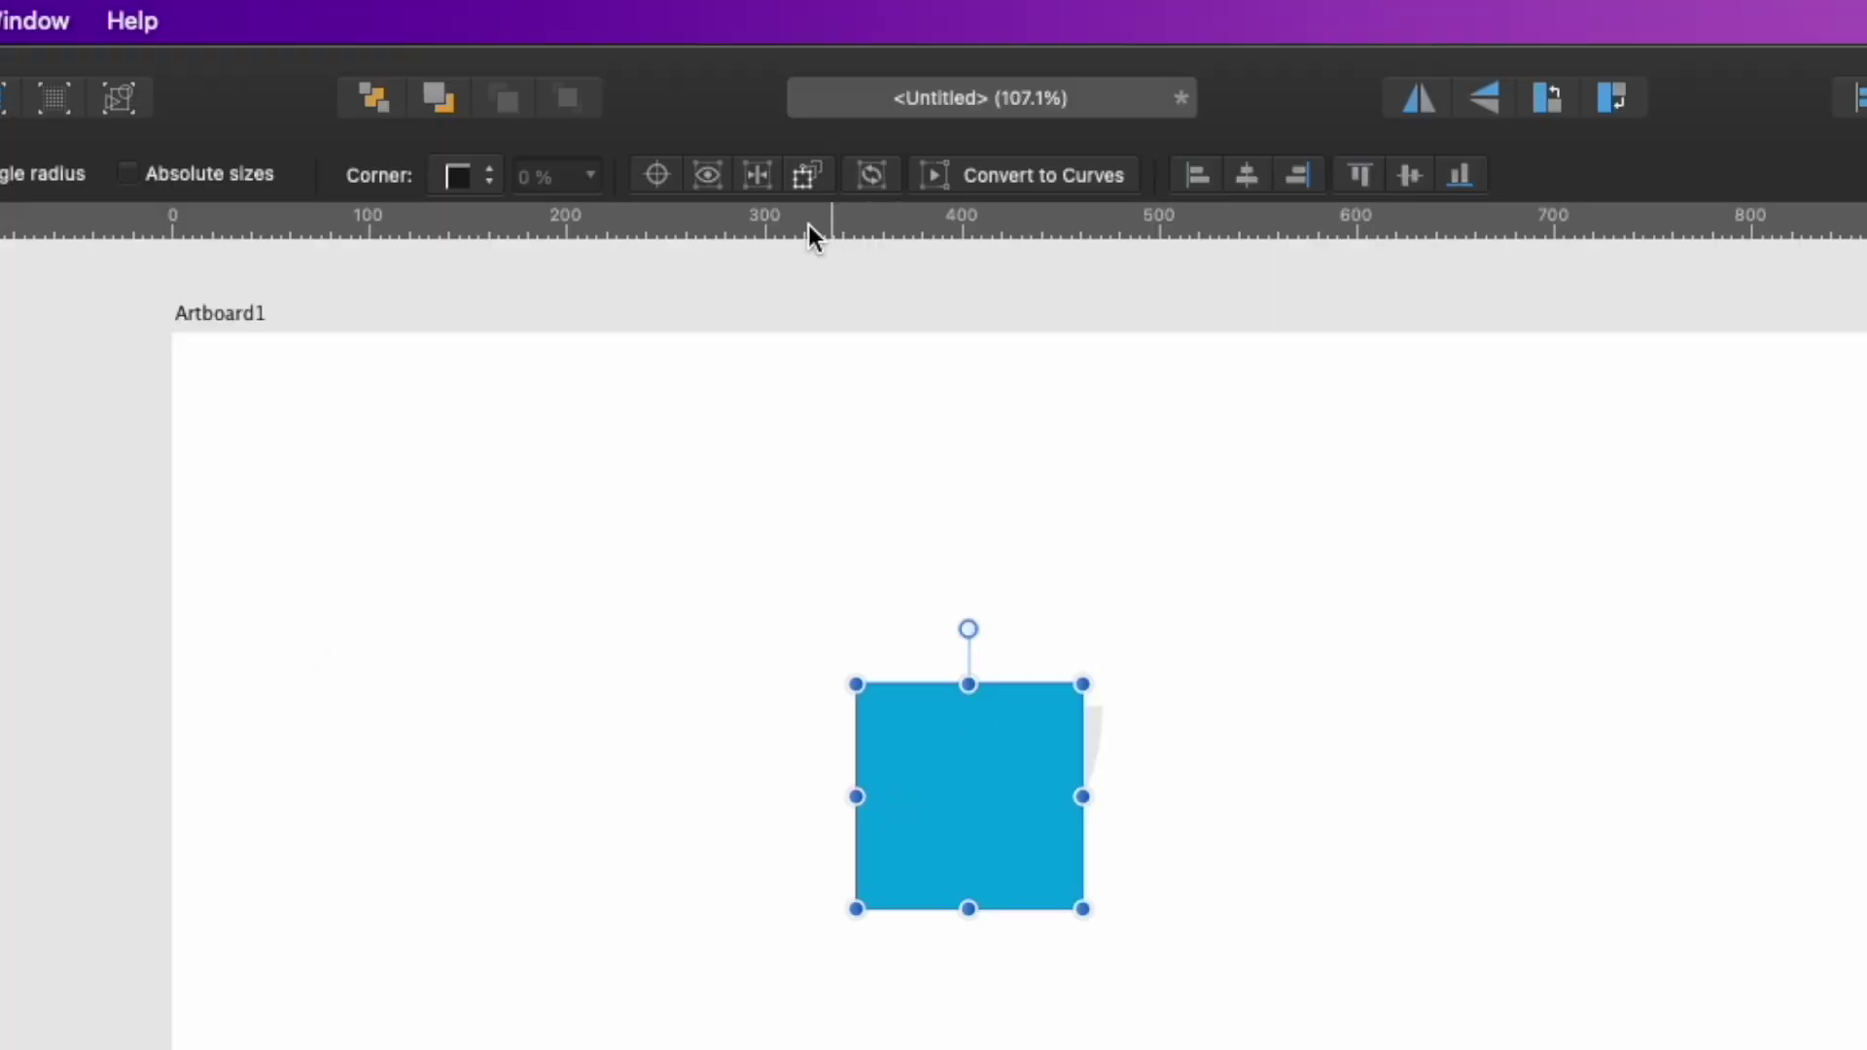
left_click(379, 99)
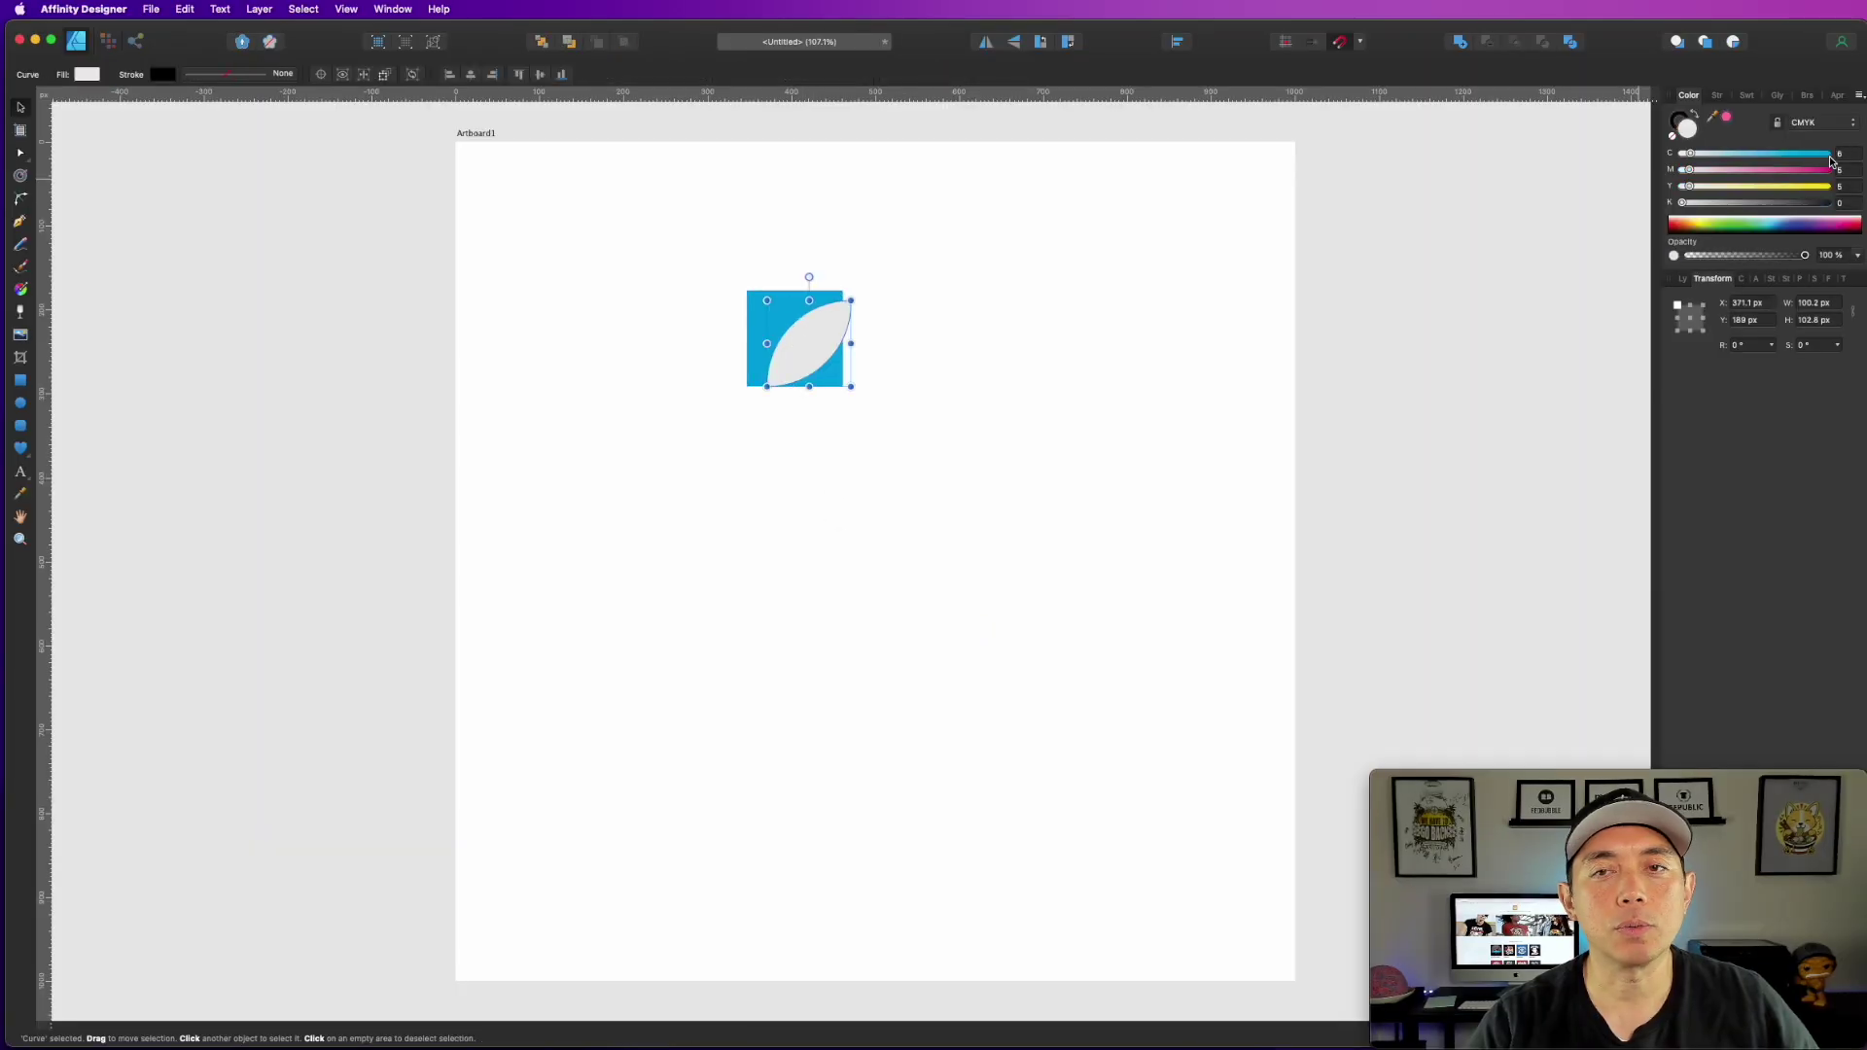
left_click(1679, 118)
left_click(1672, 137)
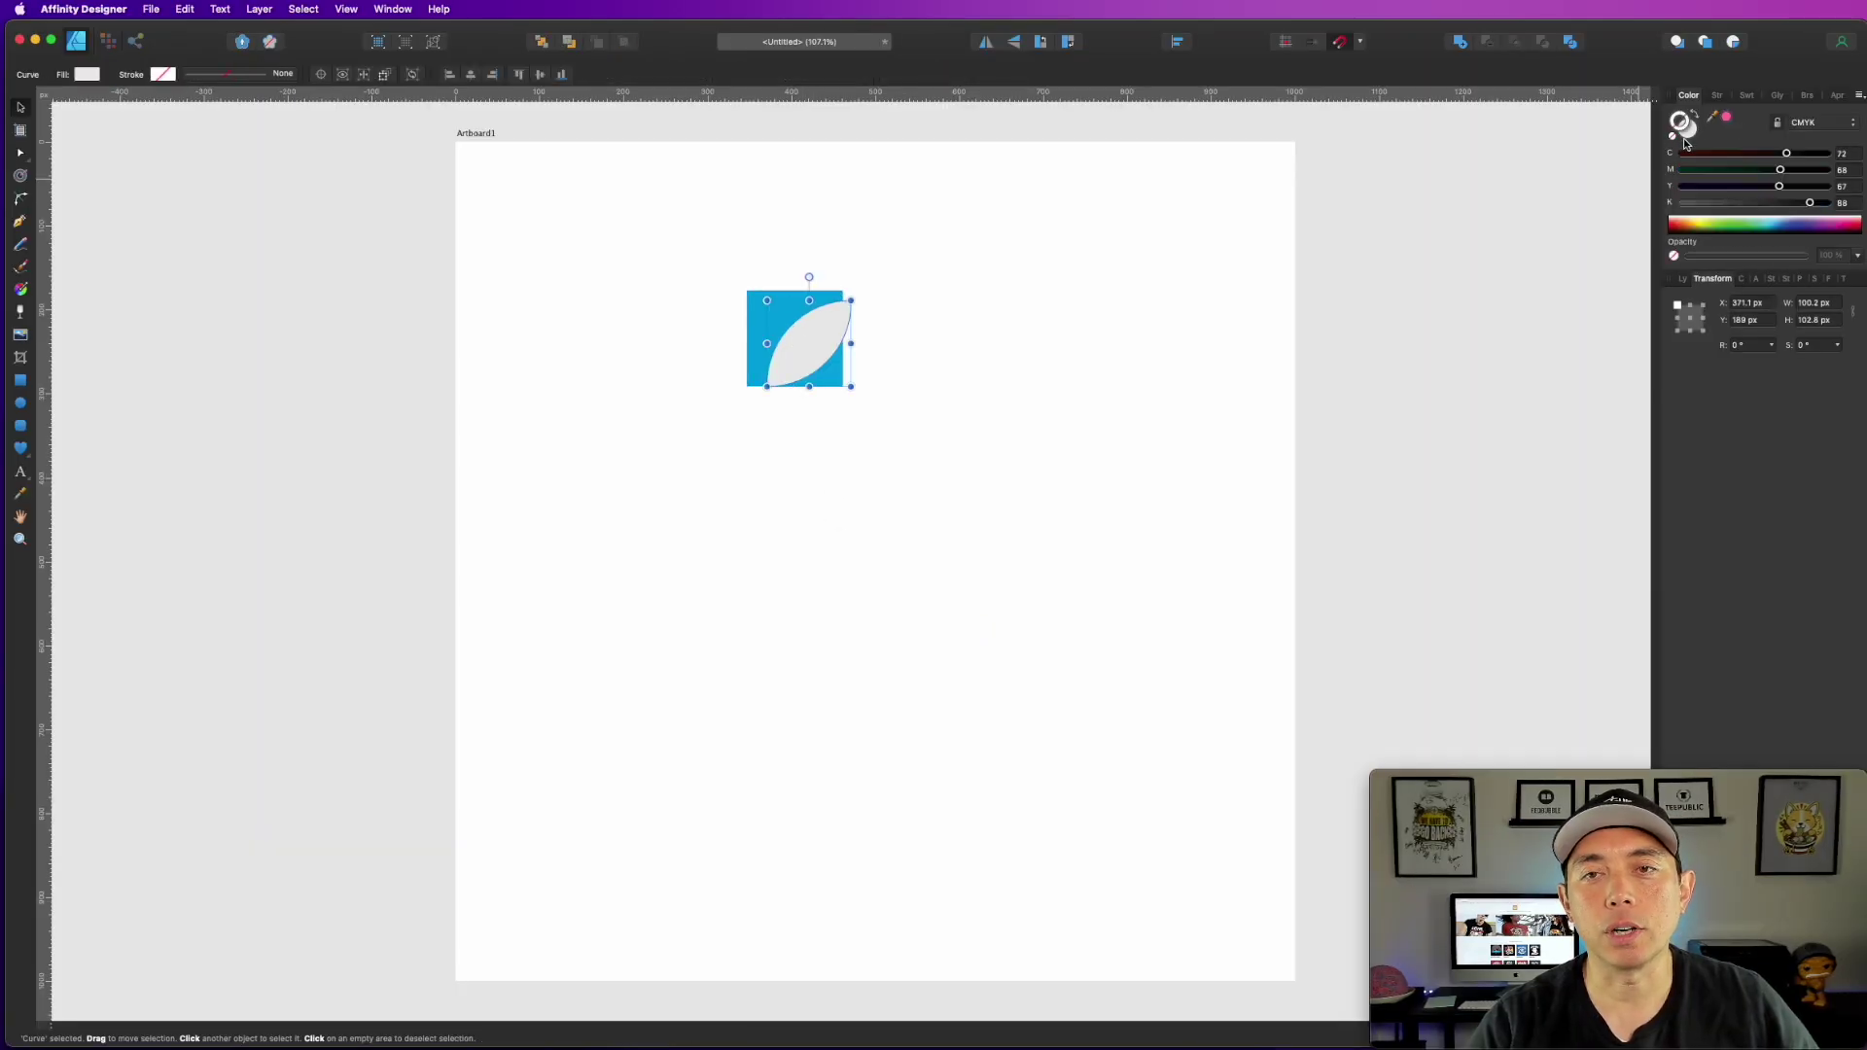
left_click(1036, 302)
left_click(823, 352)
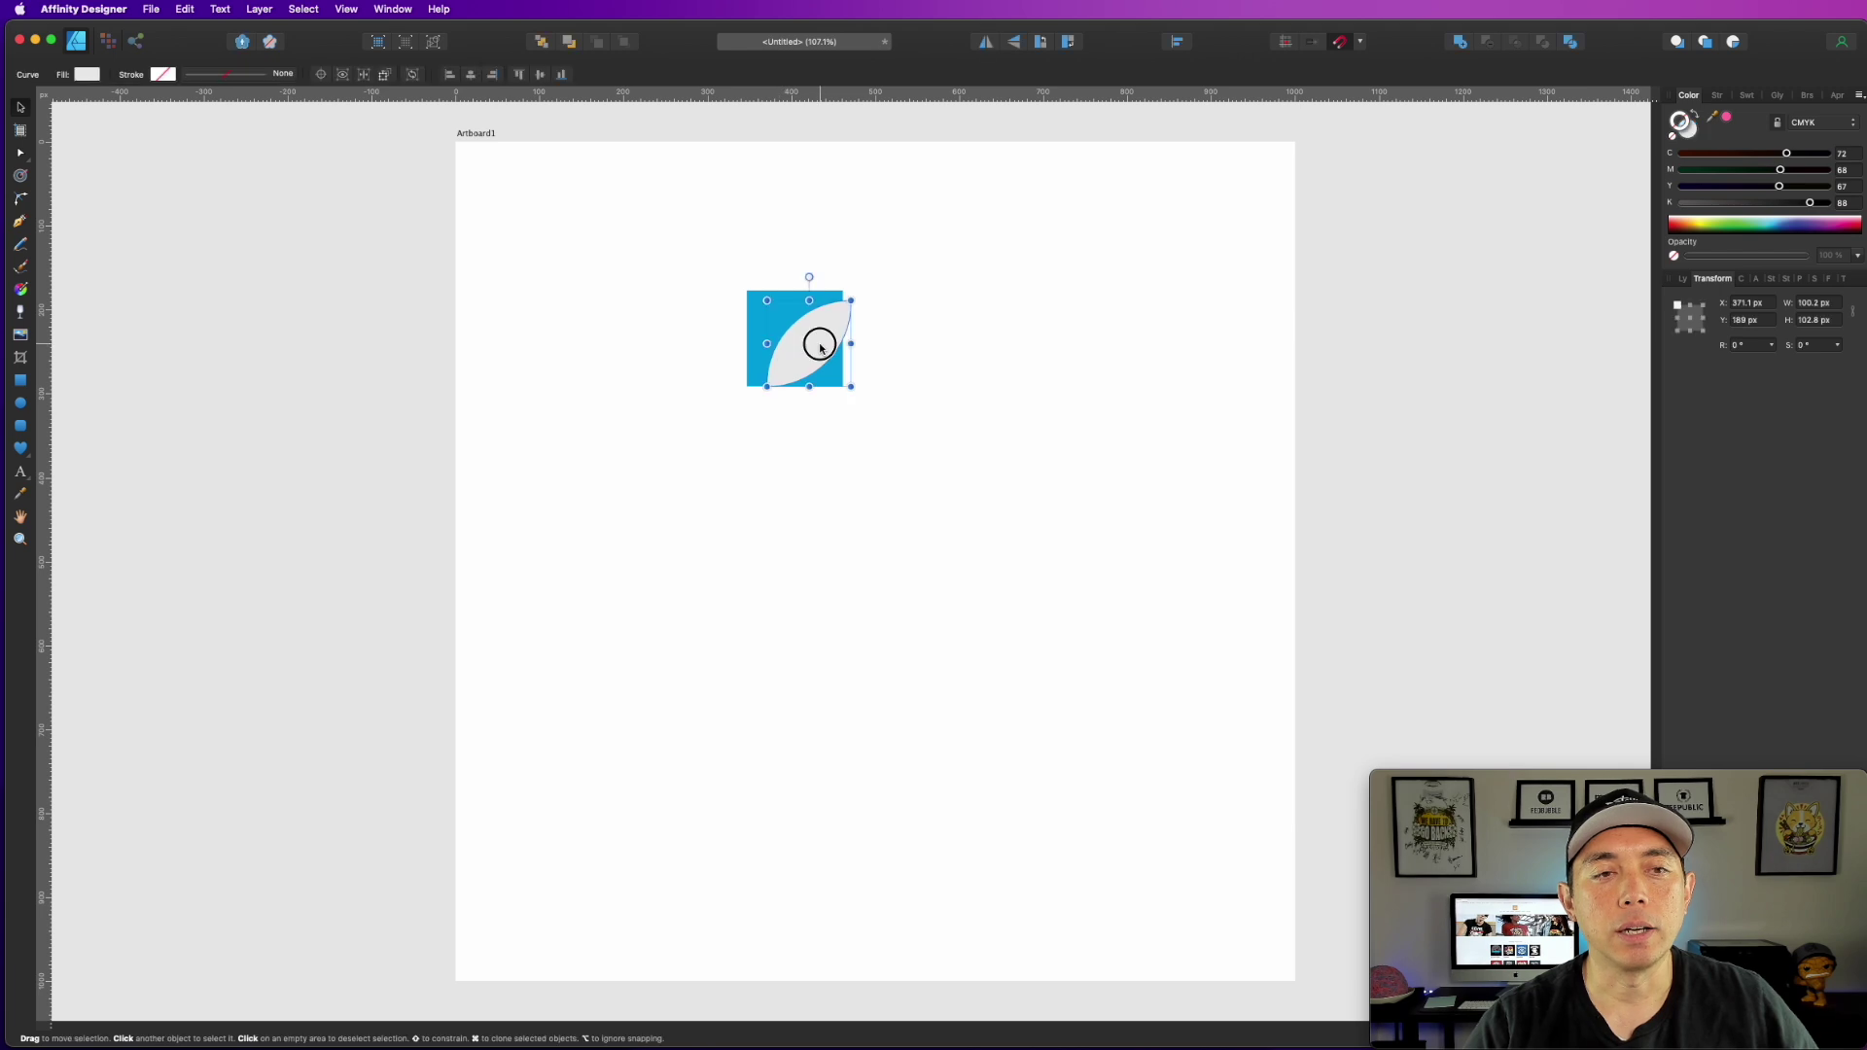
left_click_drag(822, 346, 930, 343)
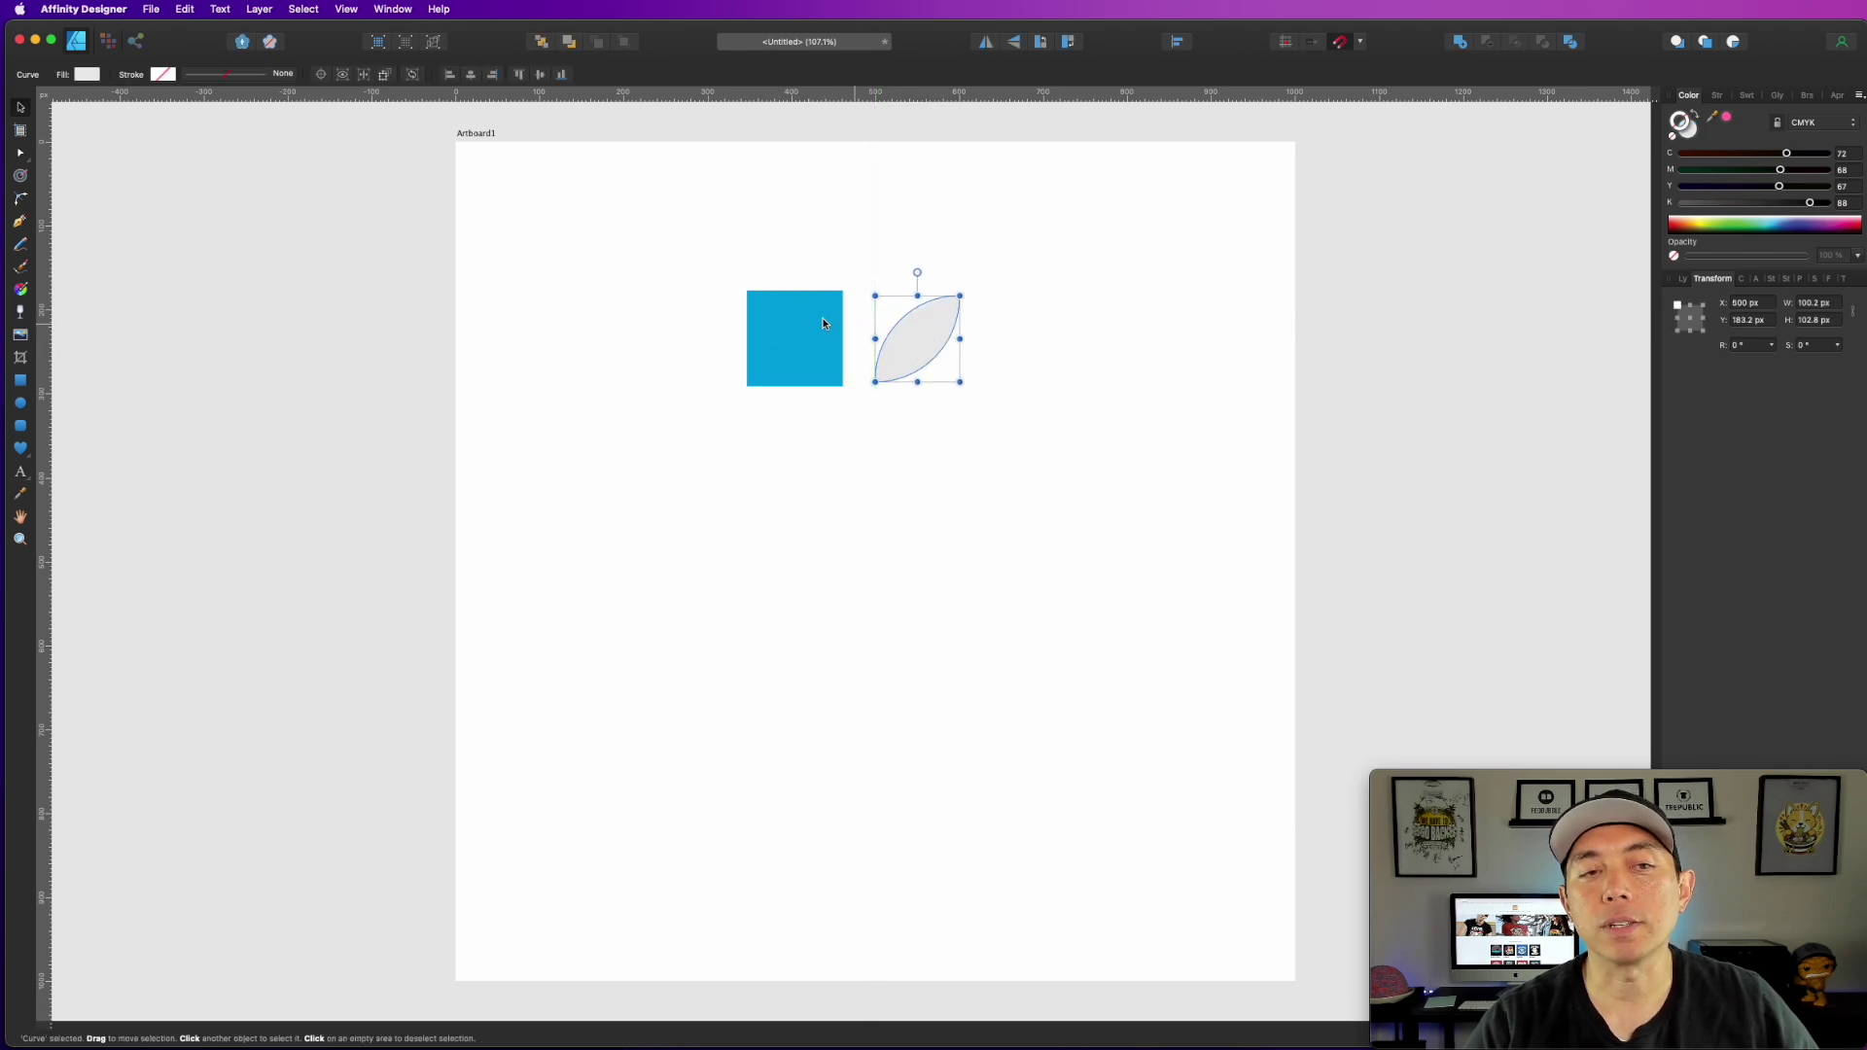
left_click(789, 317)
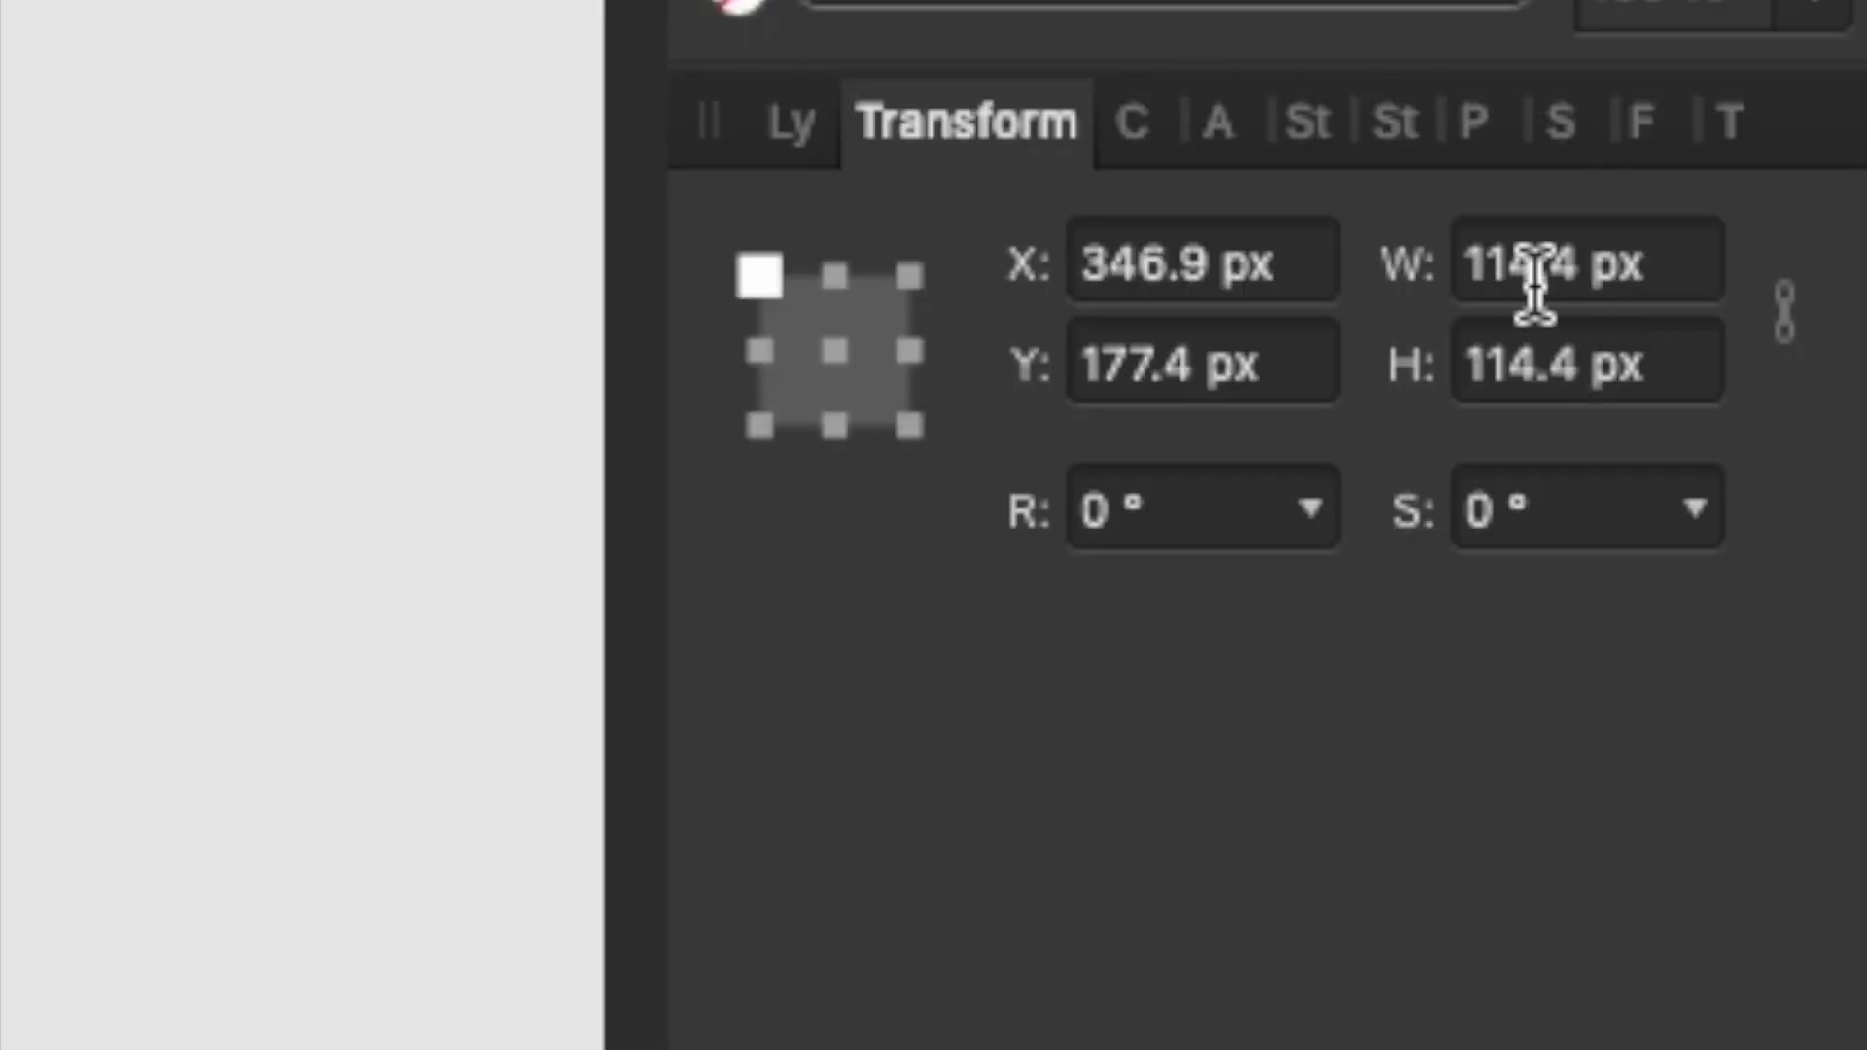
Step: Set the blue square to 100 × 100 px
double_click(1808, 304)
type("100")
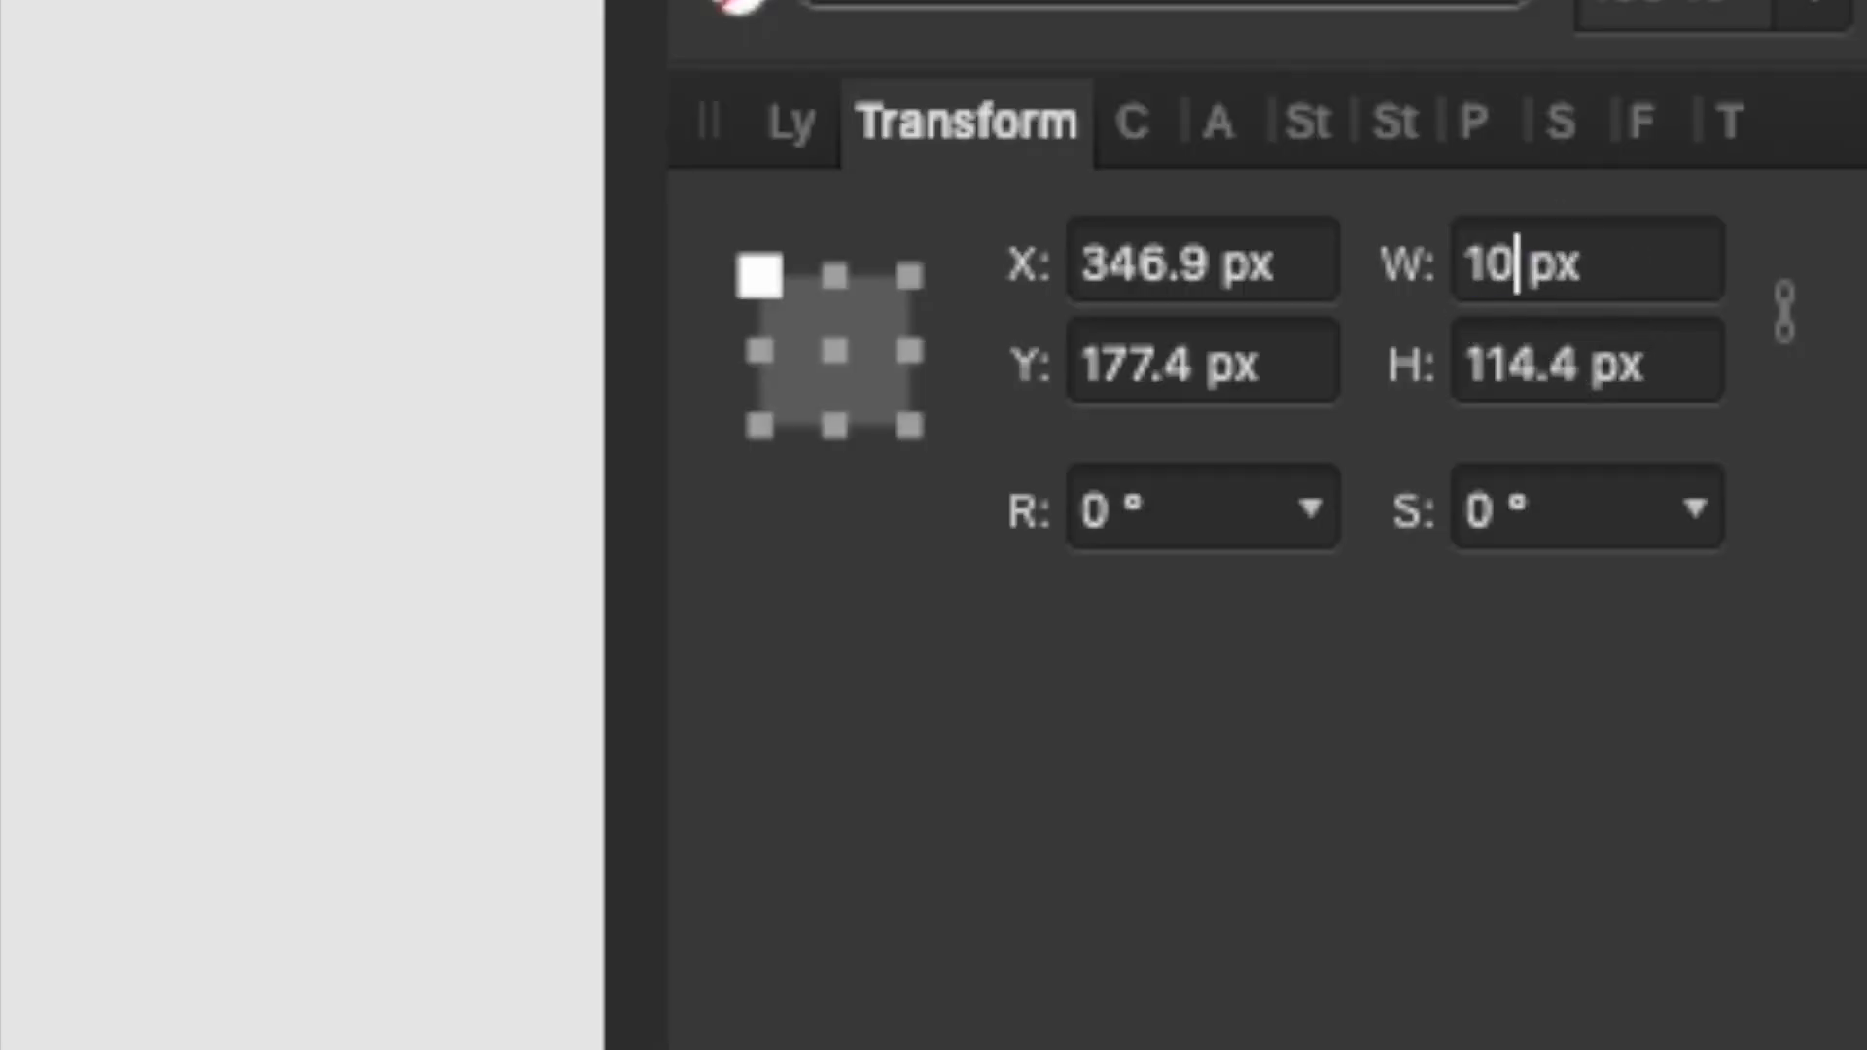
key("Tab")
type("100")
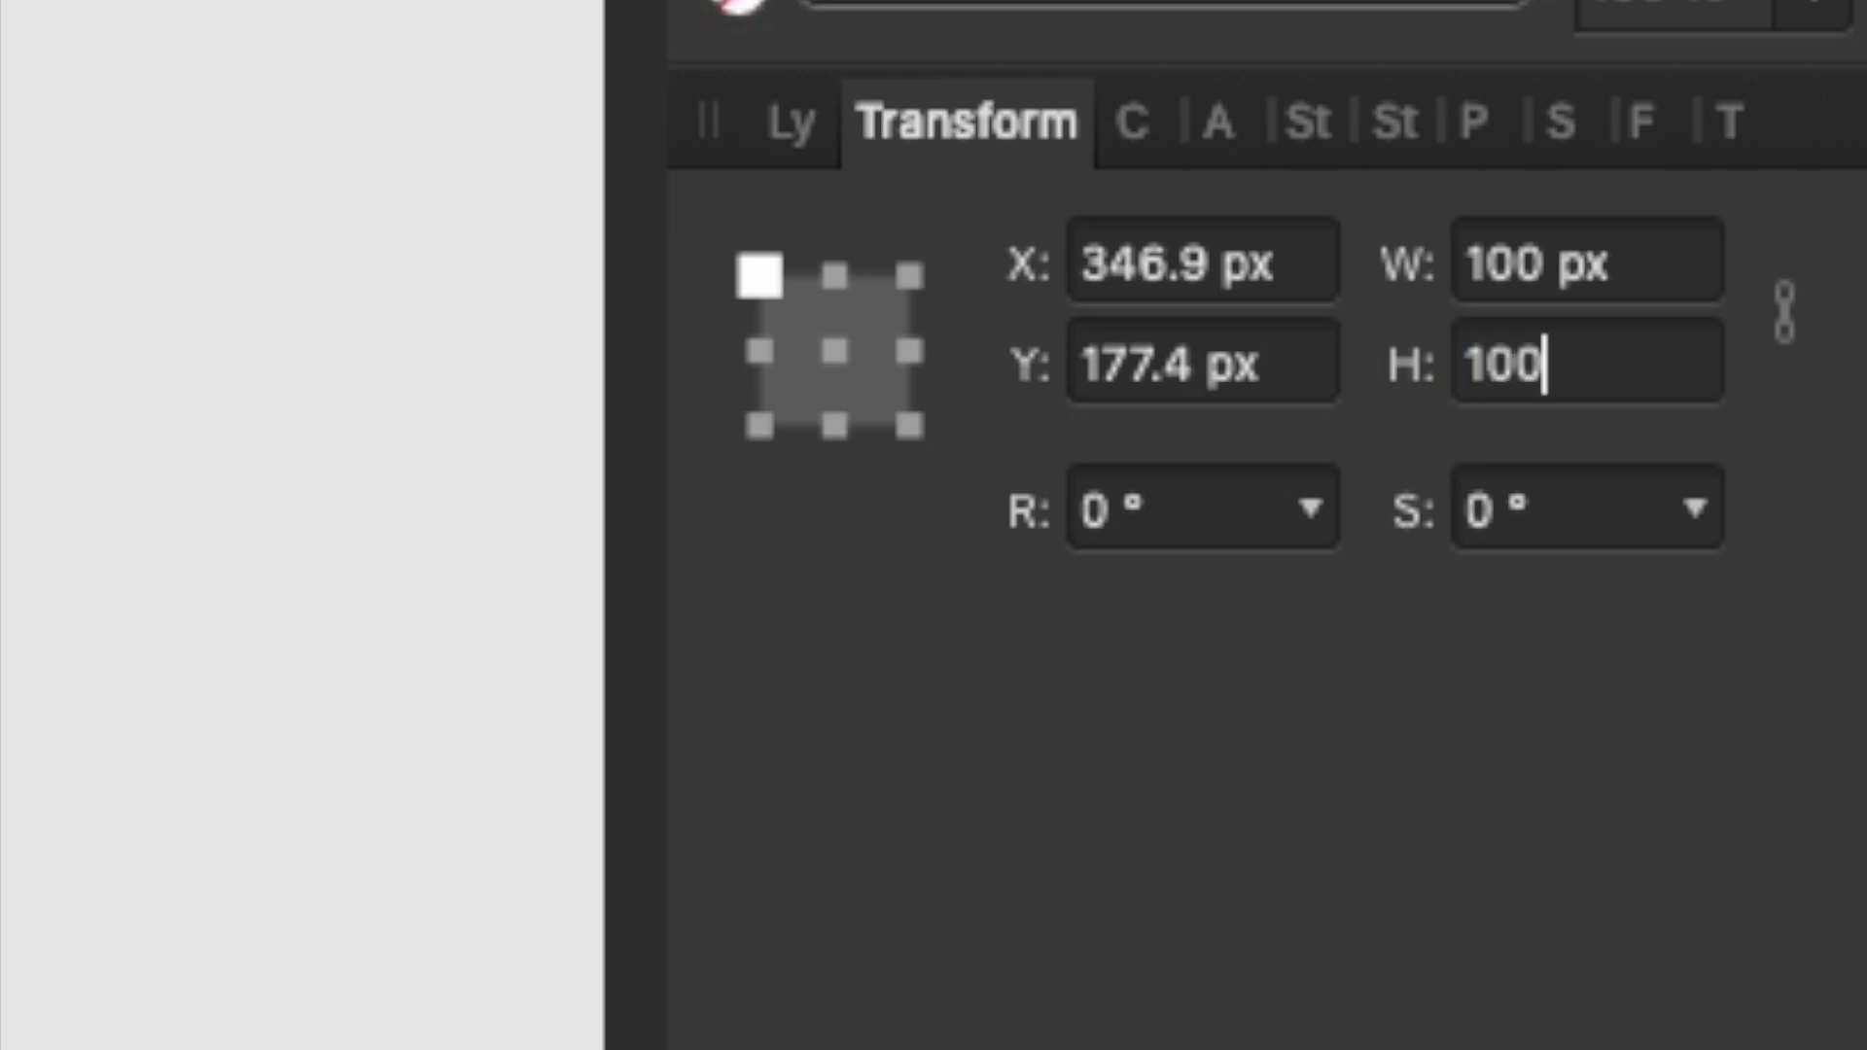
key("Tab")
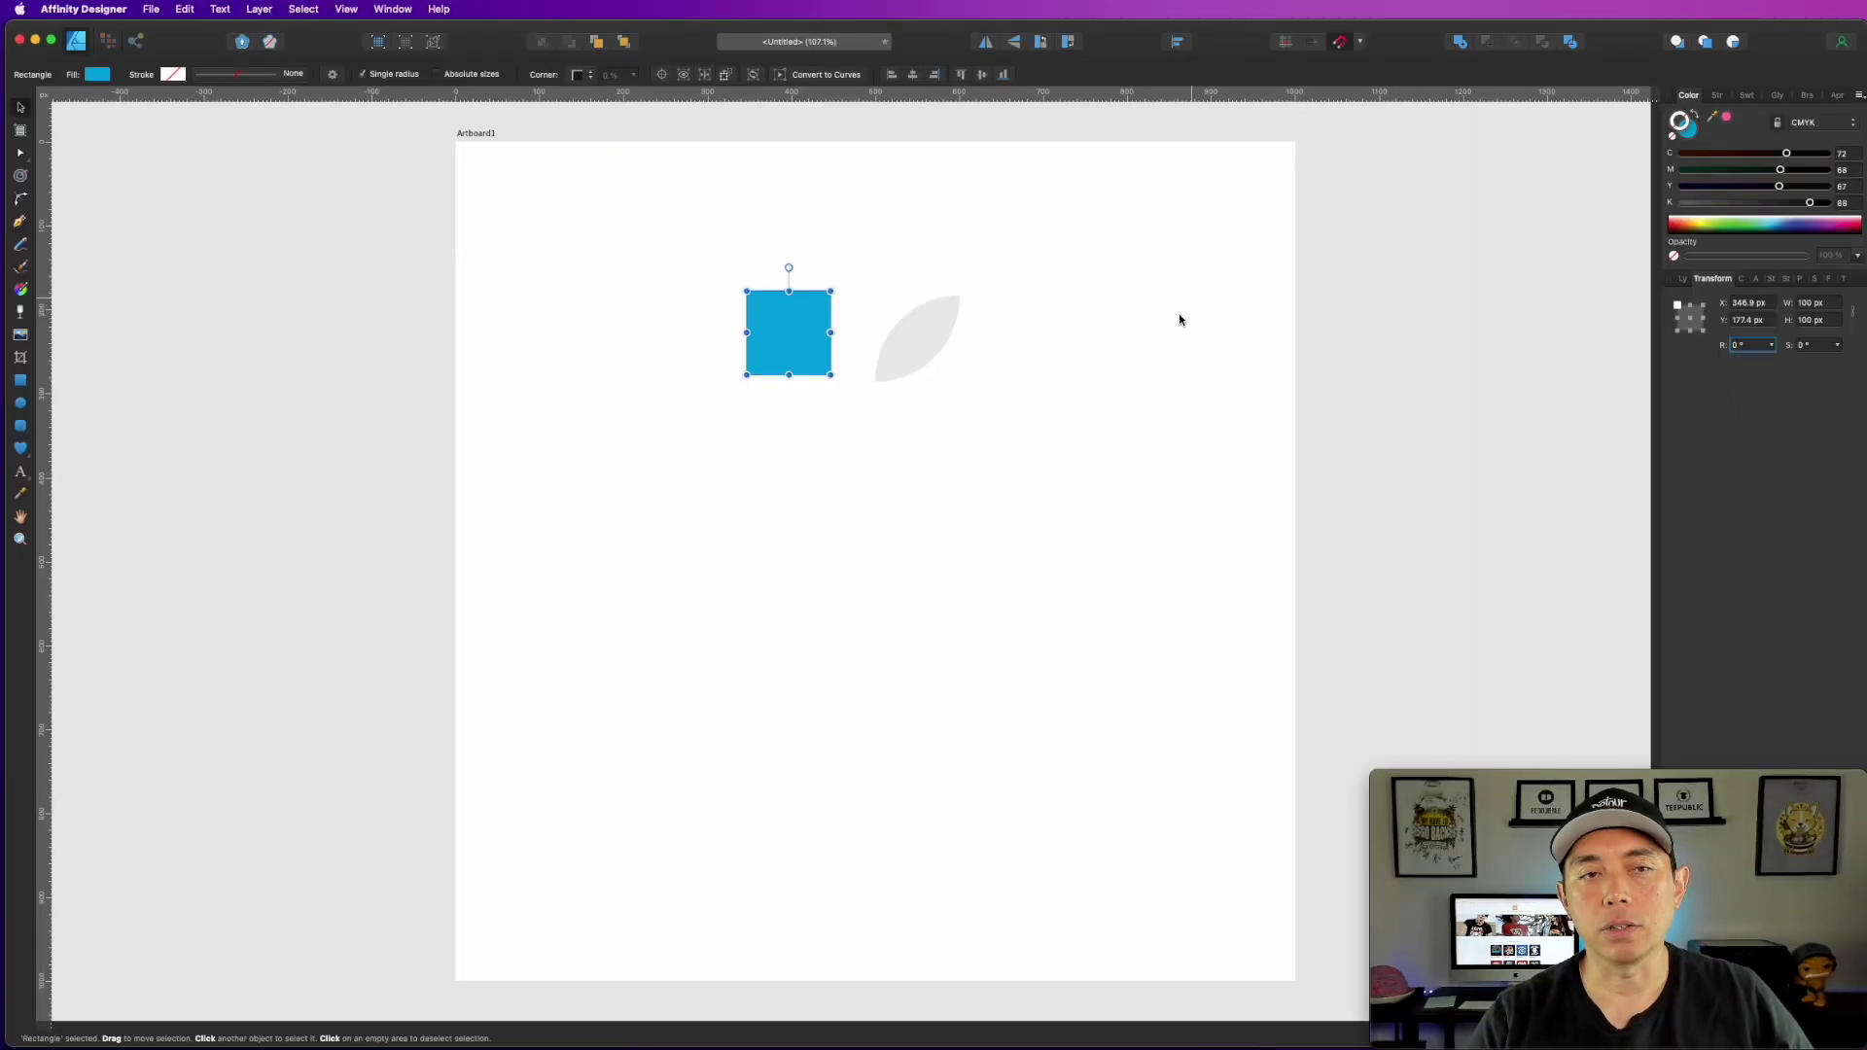
Step: Set the grey leaf shape to 100 × 100 px
left_click(960, 327)
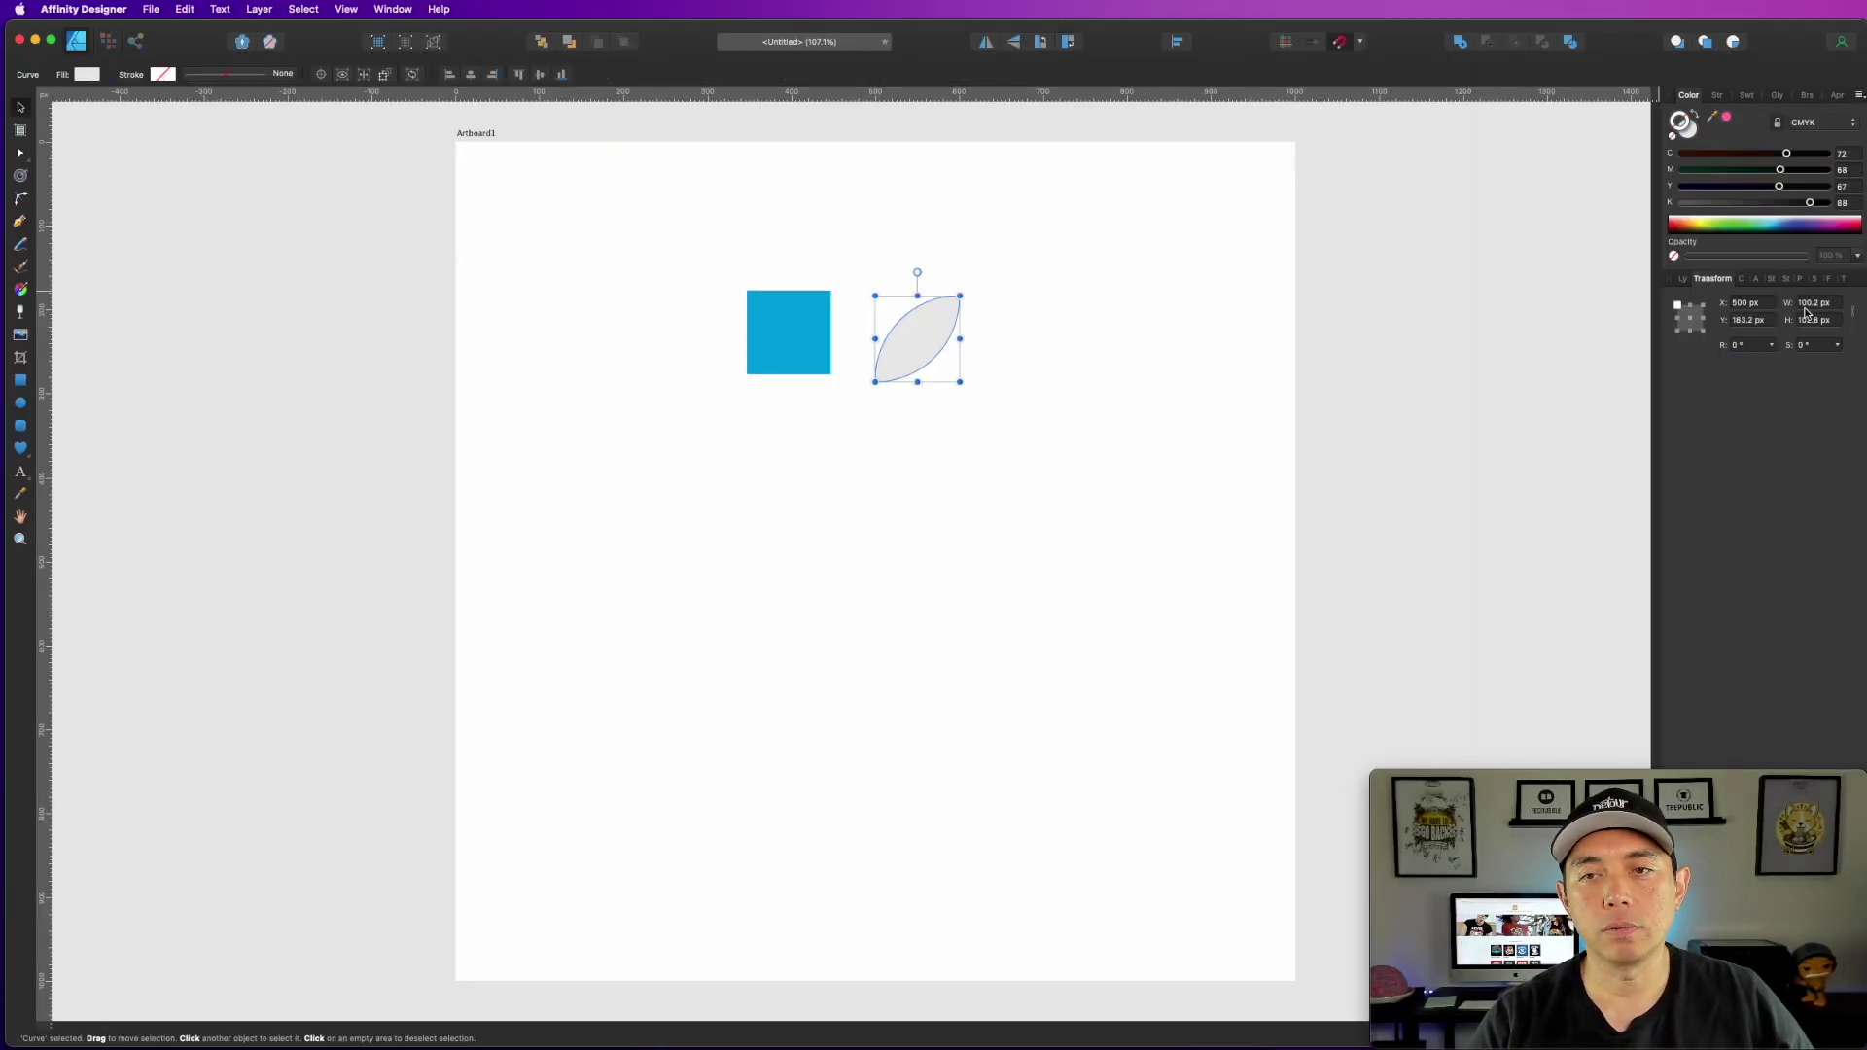
left_click(1798, 306)
type("100")
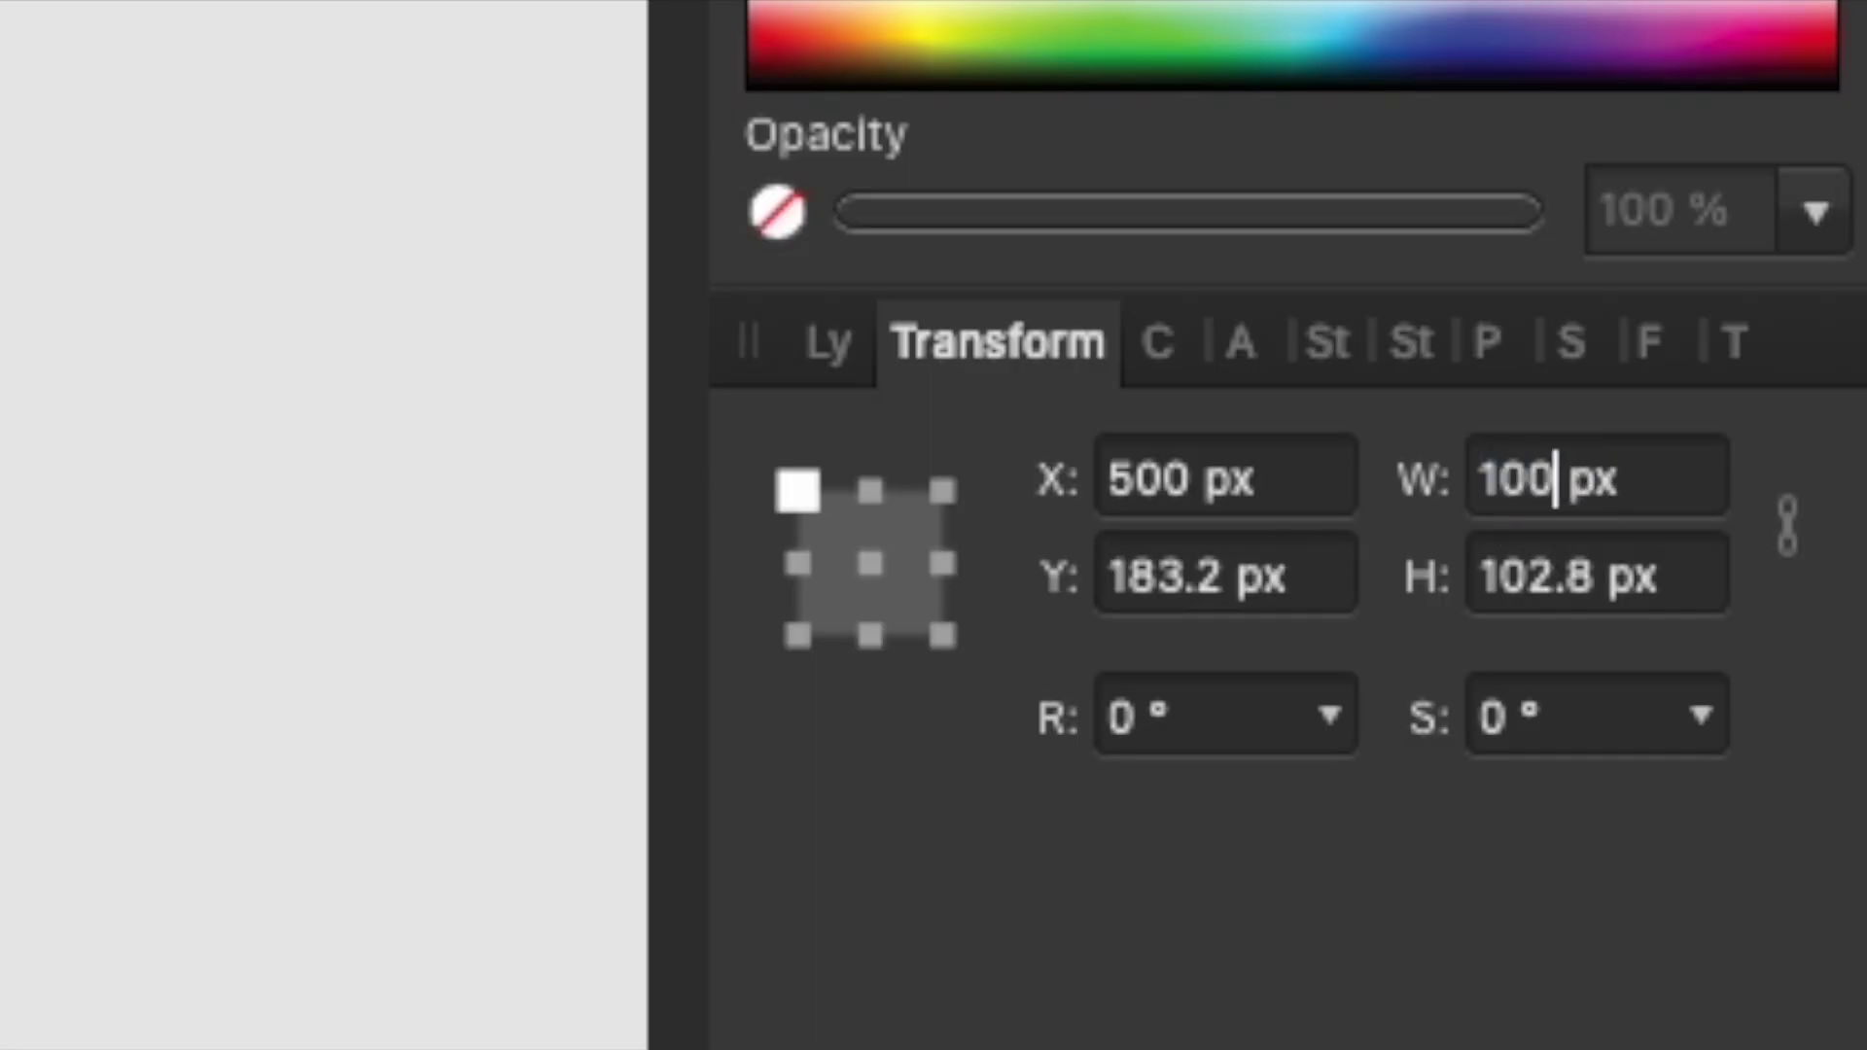
key("Tab")
type("100")
key("Tab")
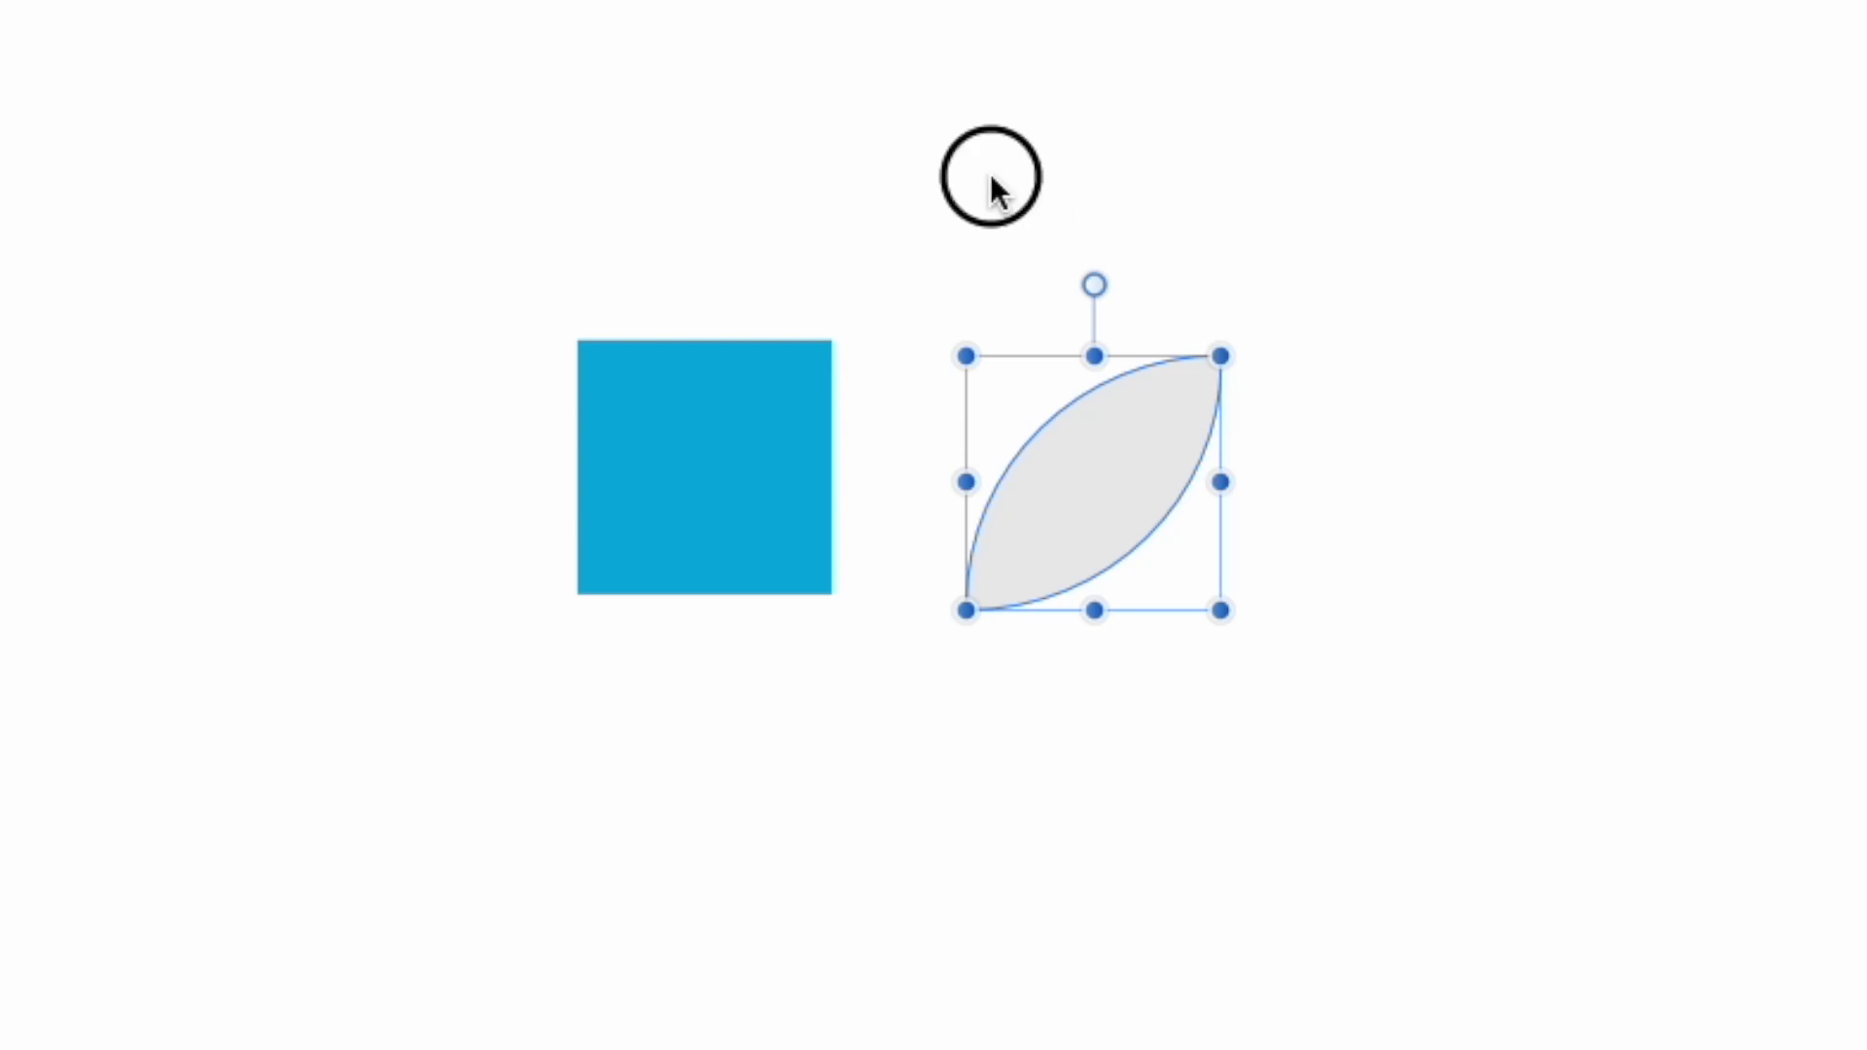
left_click(991, 179)
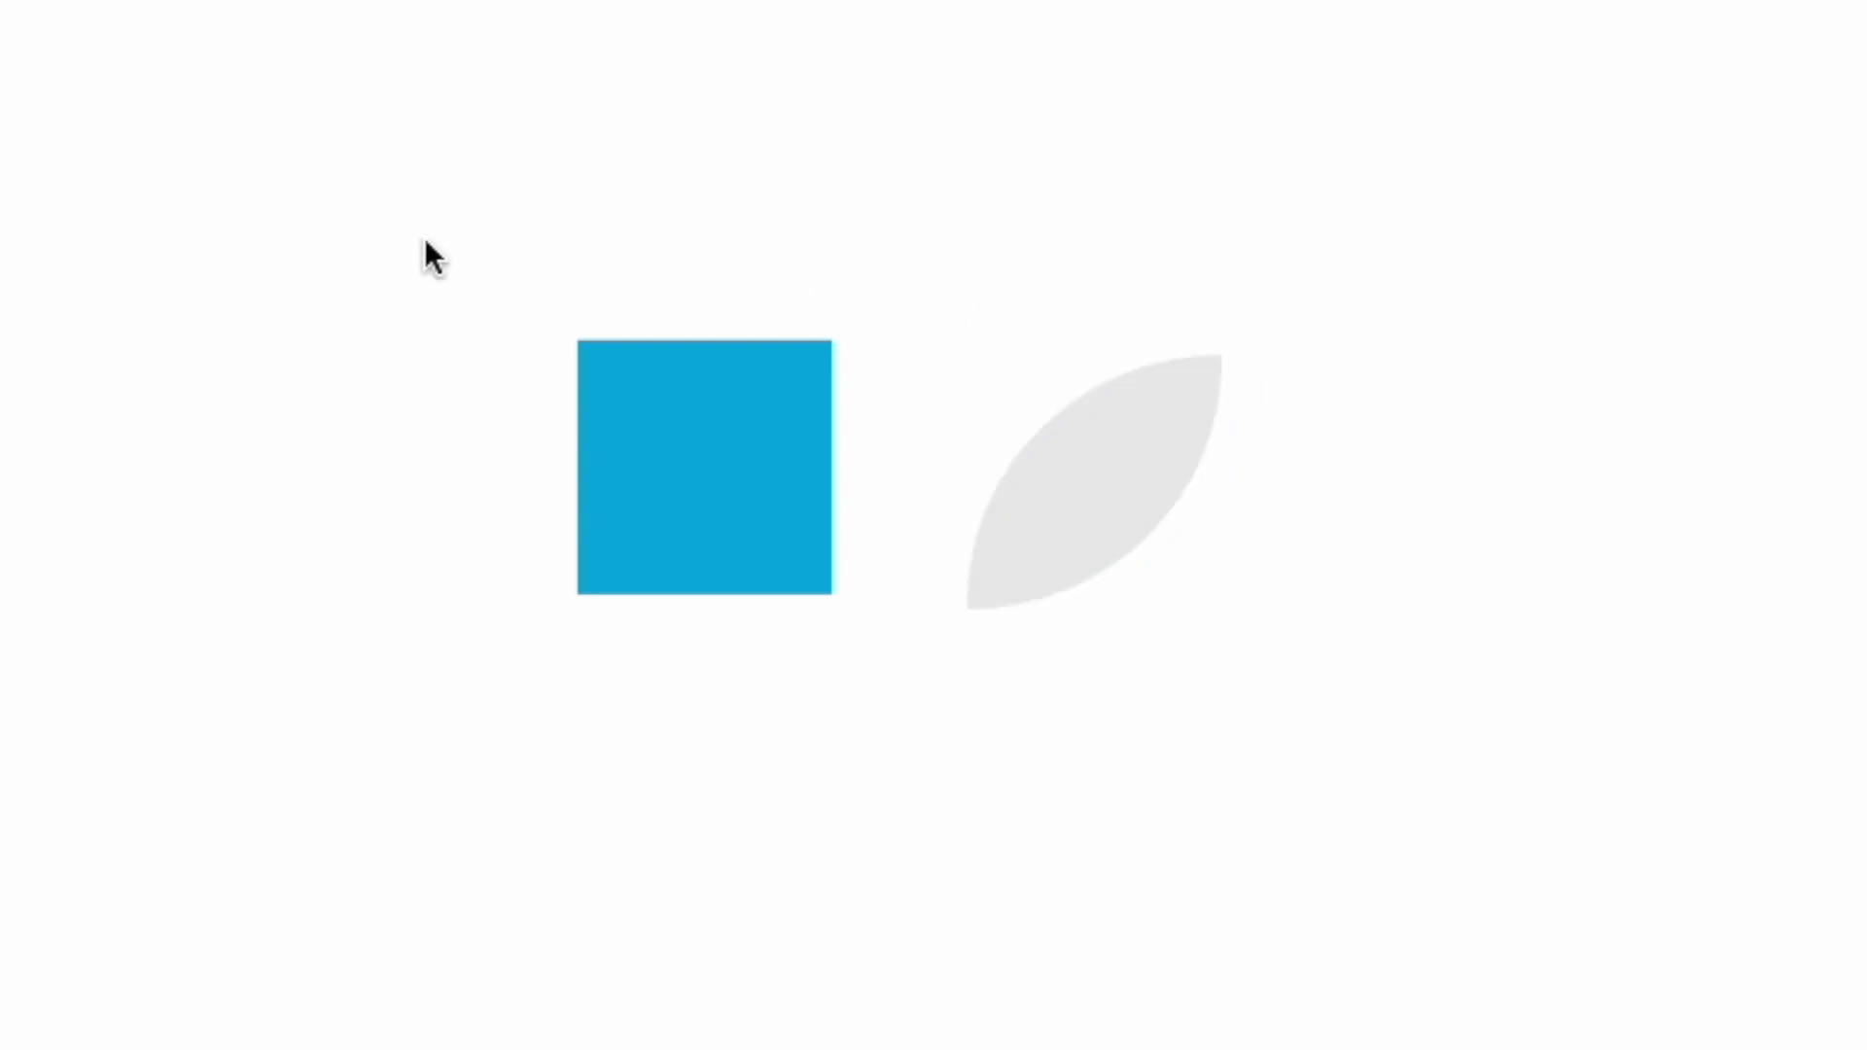
Step: Move the leaf over the square and choose horizontal and vertical centre alignment
left_click(1116, 487)
left_click_drag(1116, 487, 723, 450)
left_click_drag(437, 217, 1233, 870)
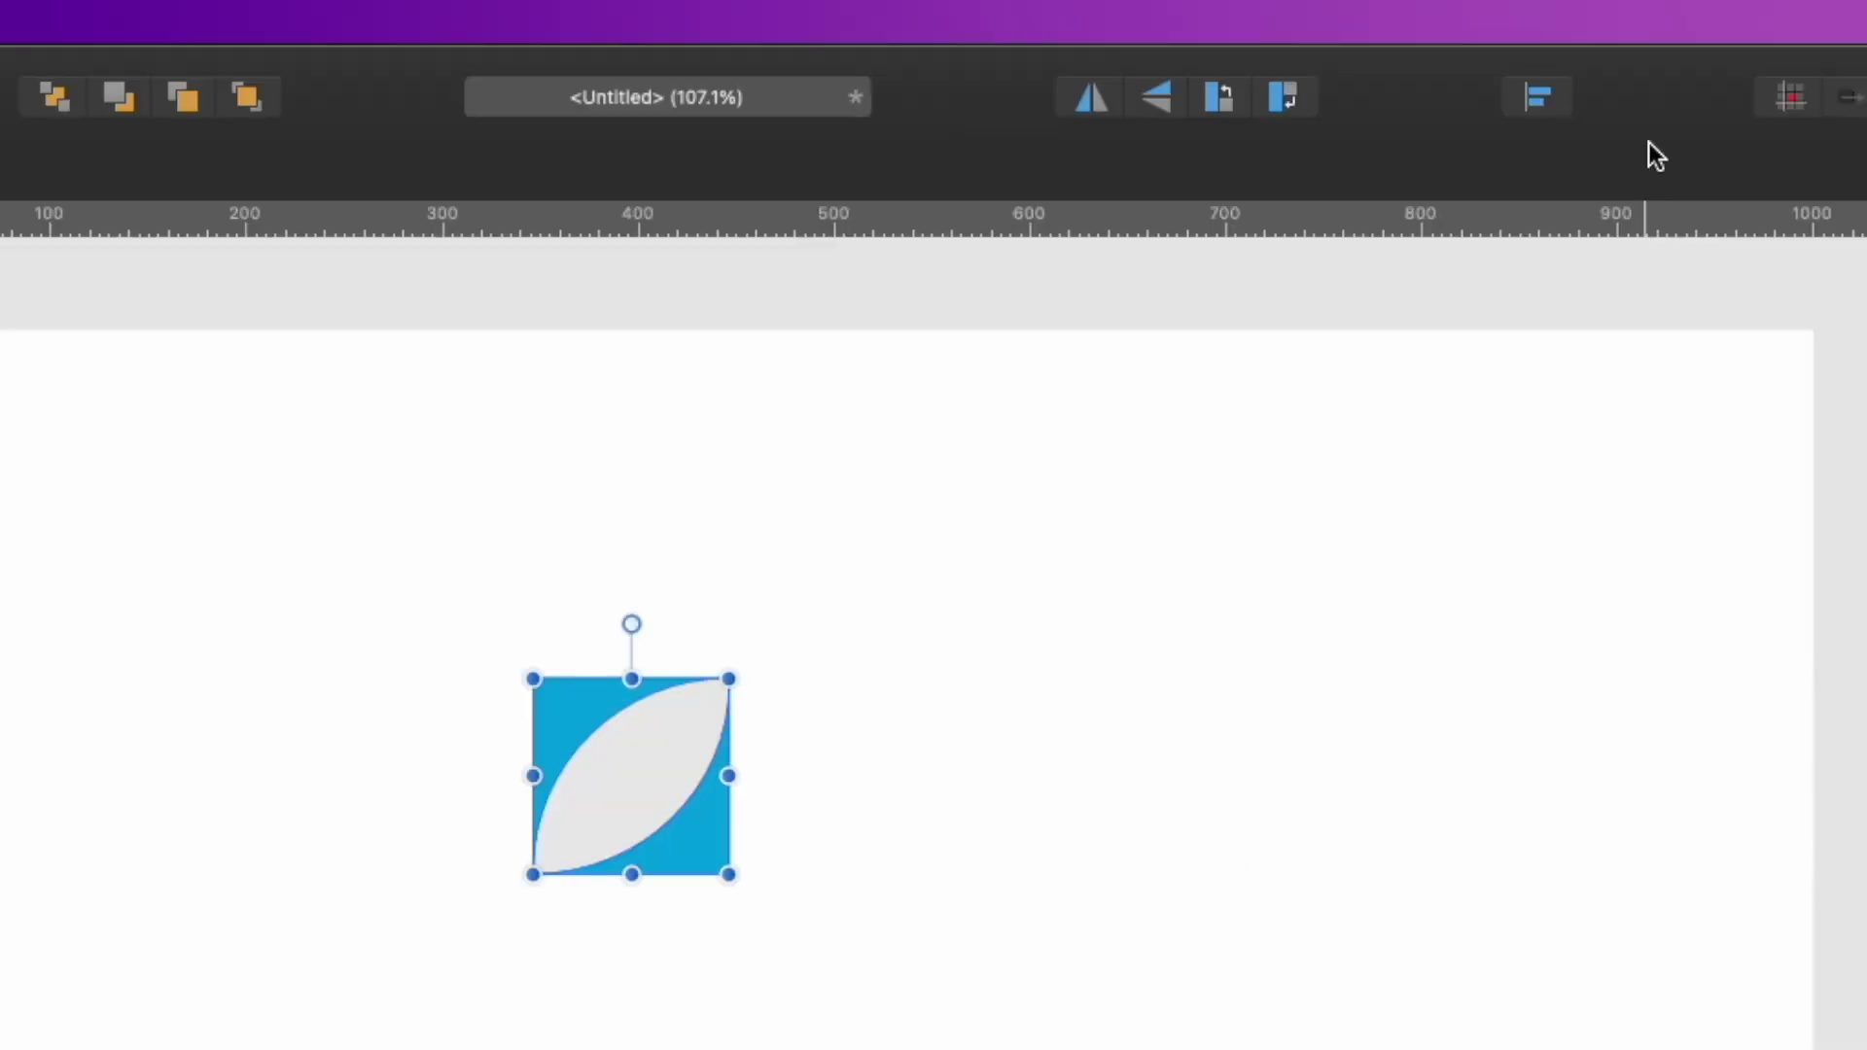
left_click(1528, 94)
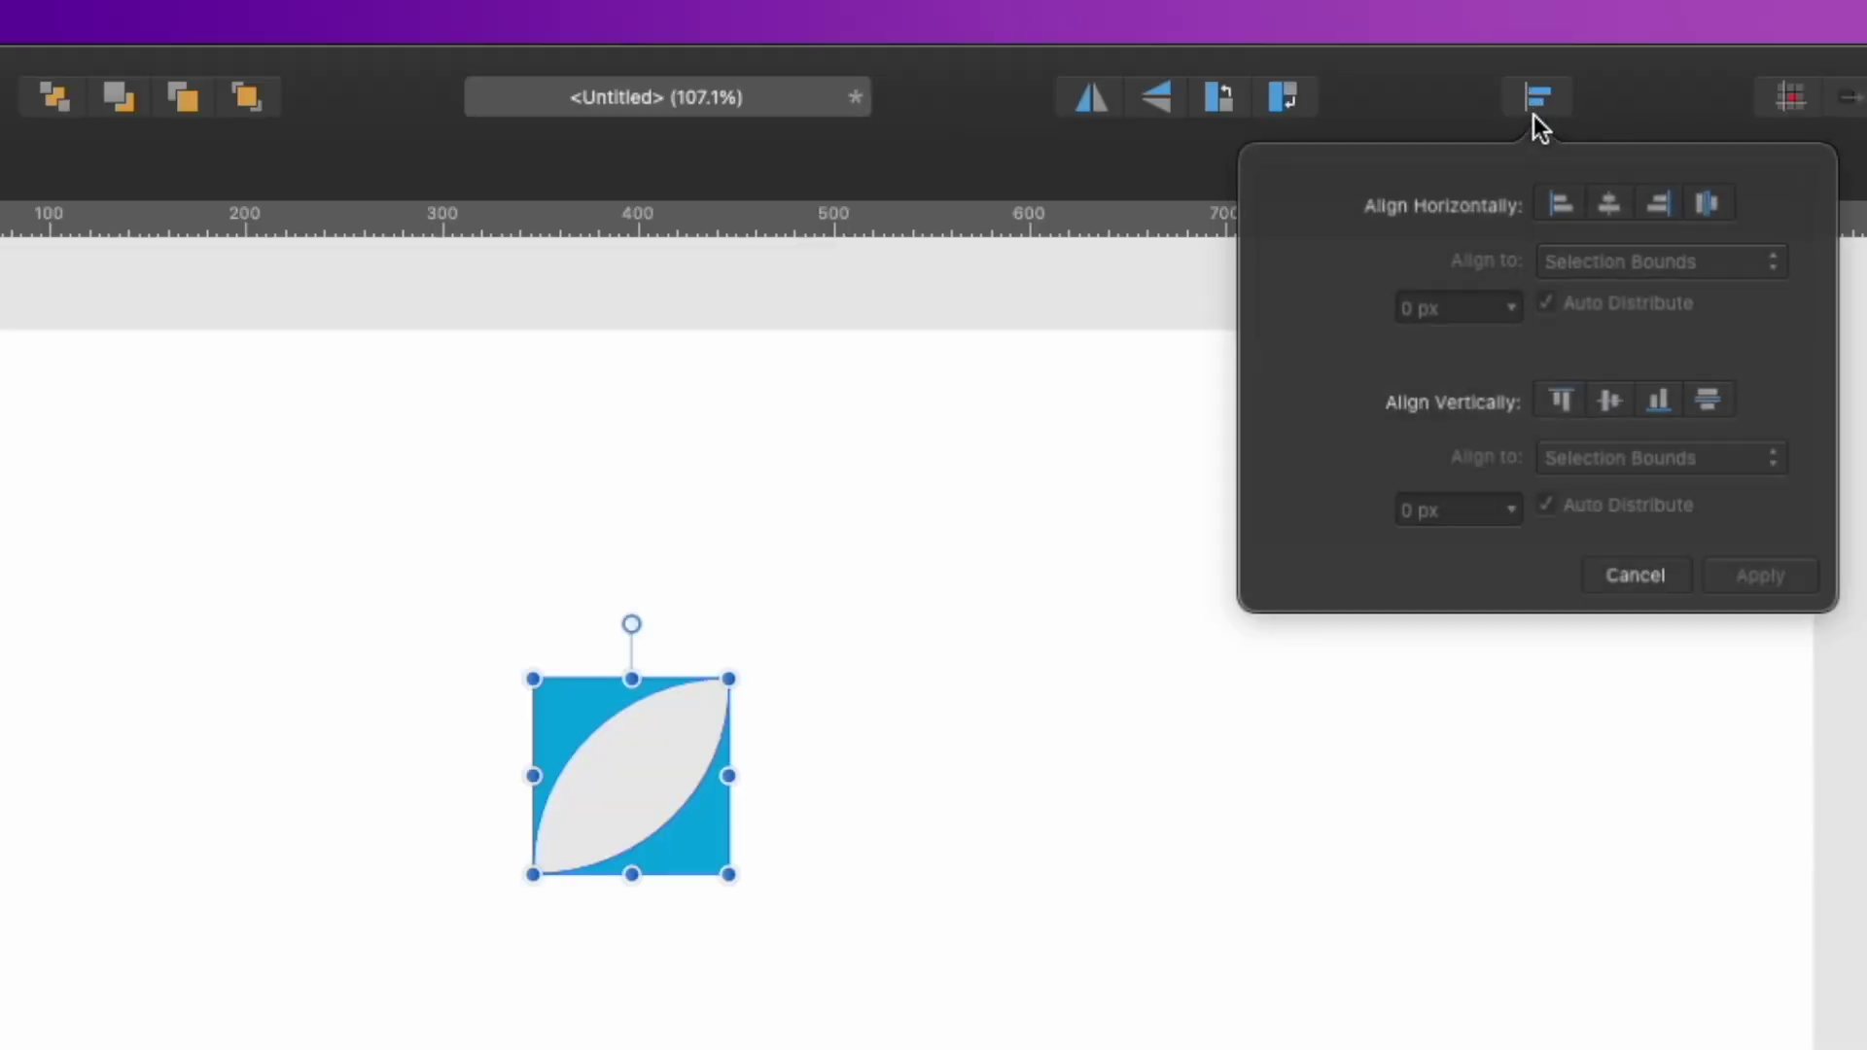
left_click(1610, 208)
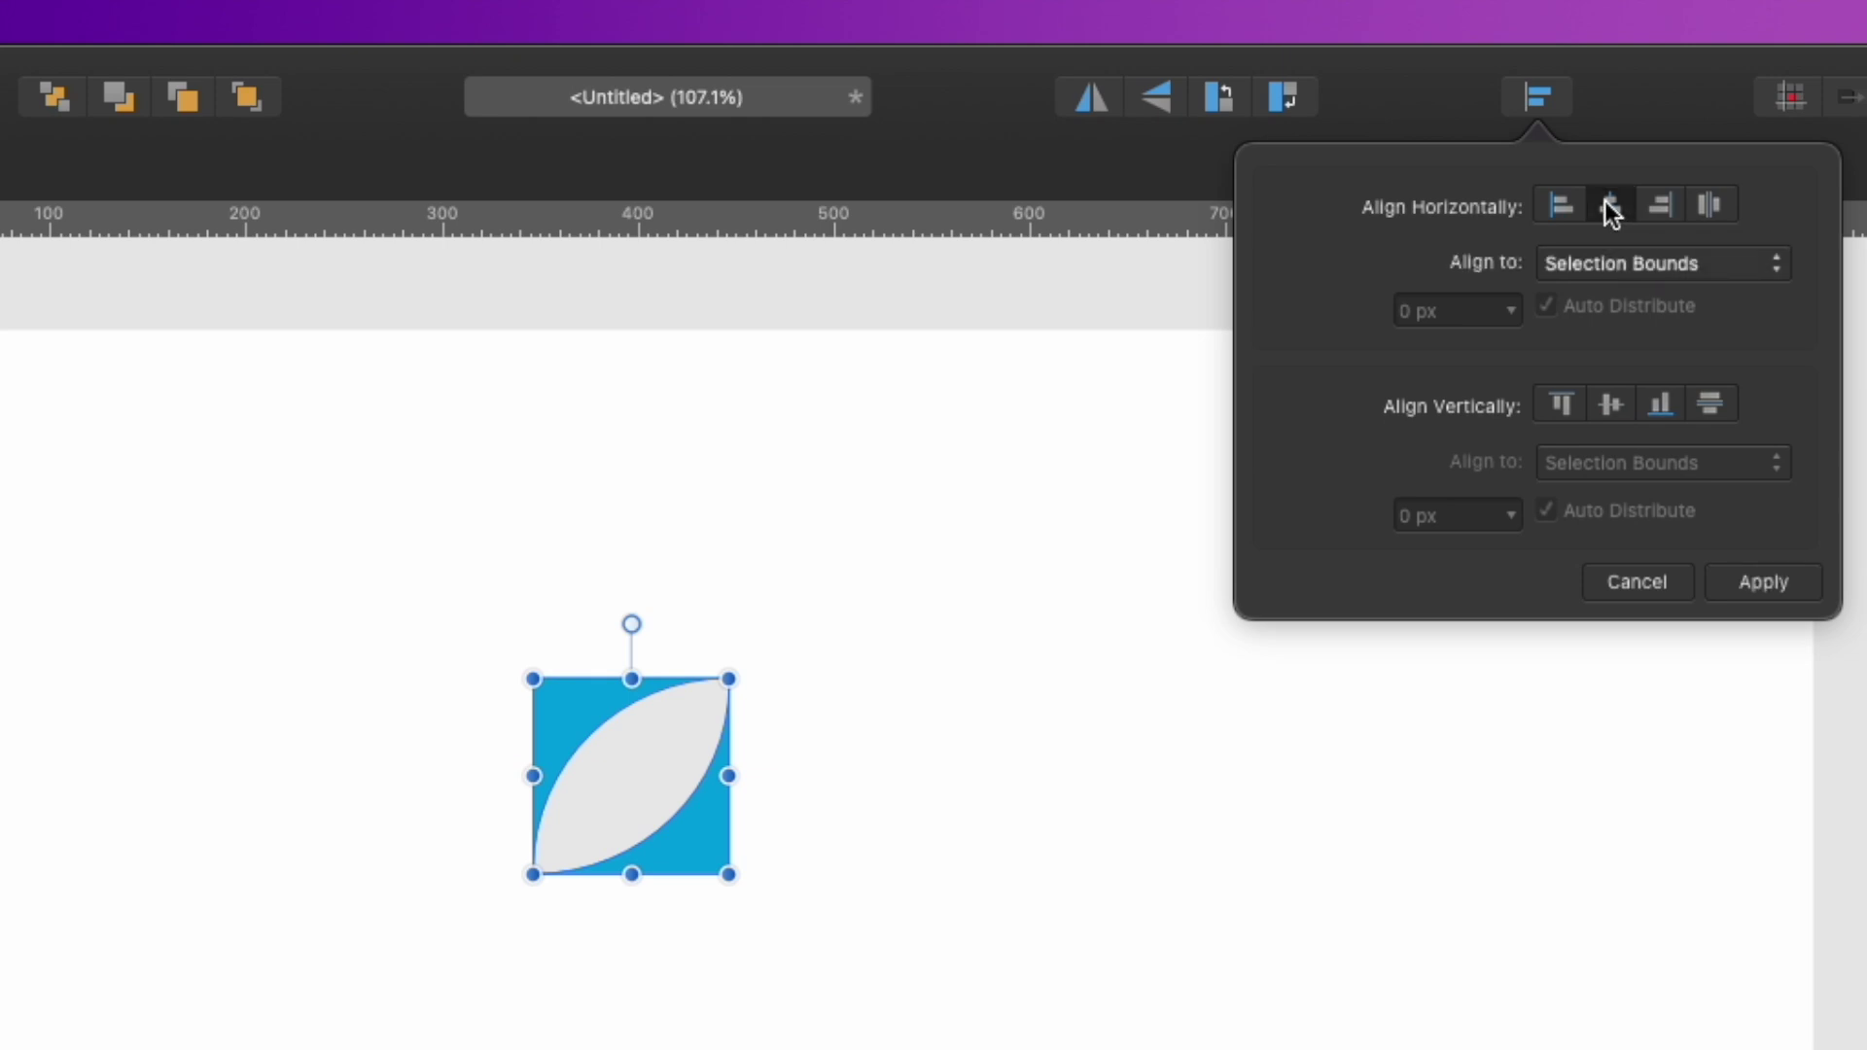
left_click(1610, 404)
Step: Apply the centre alignment to the leaf and square, then select just the square
left_click(341, 585)
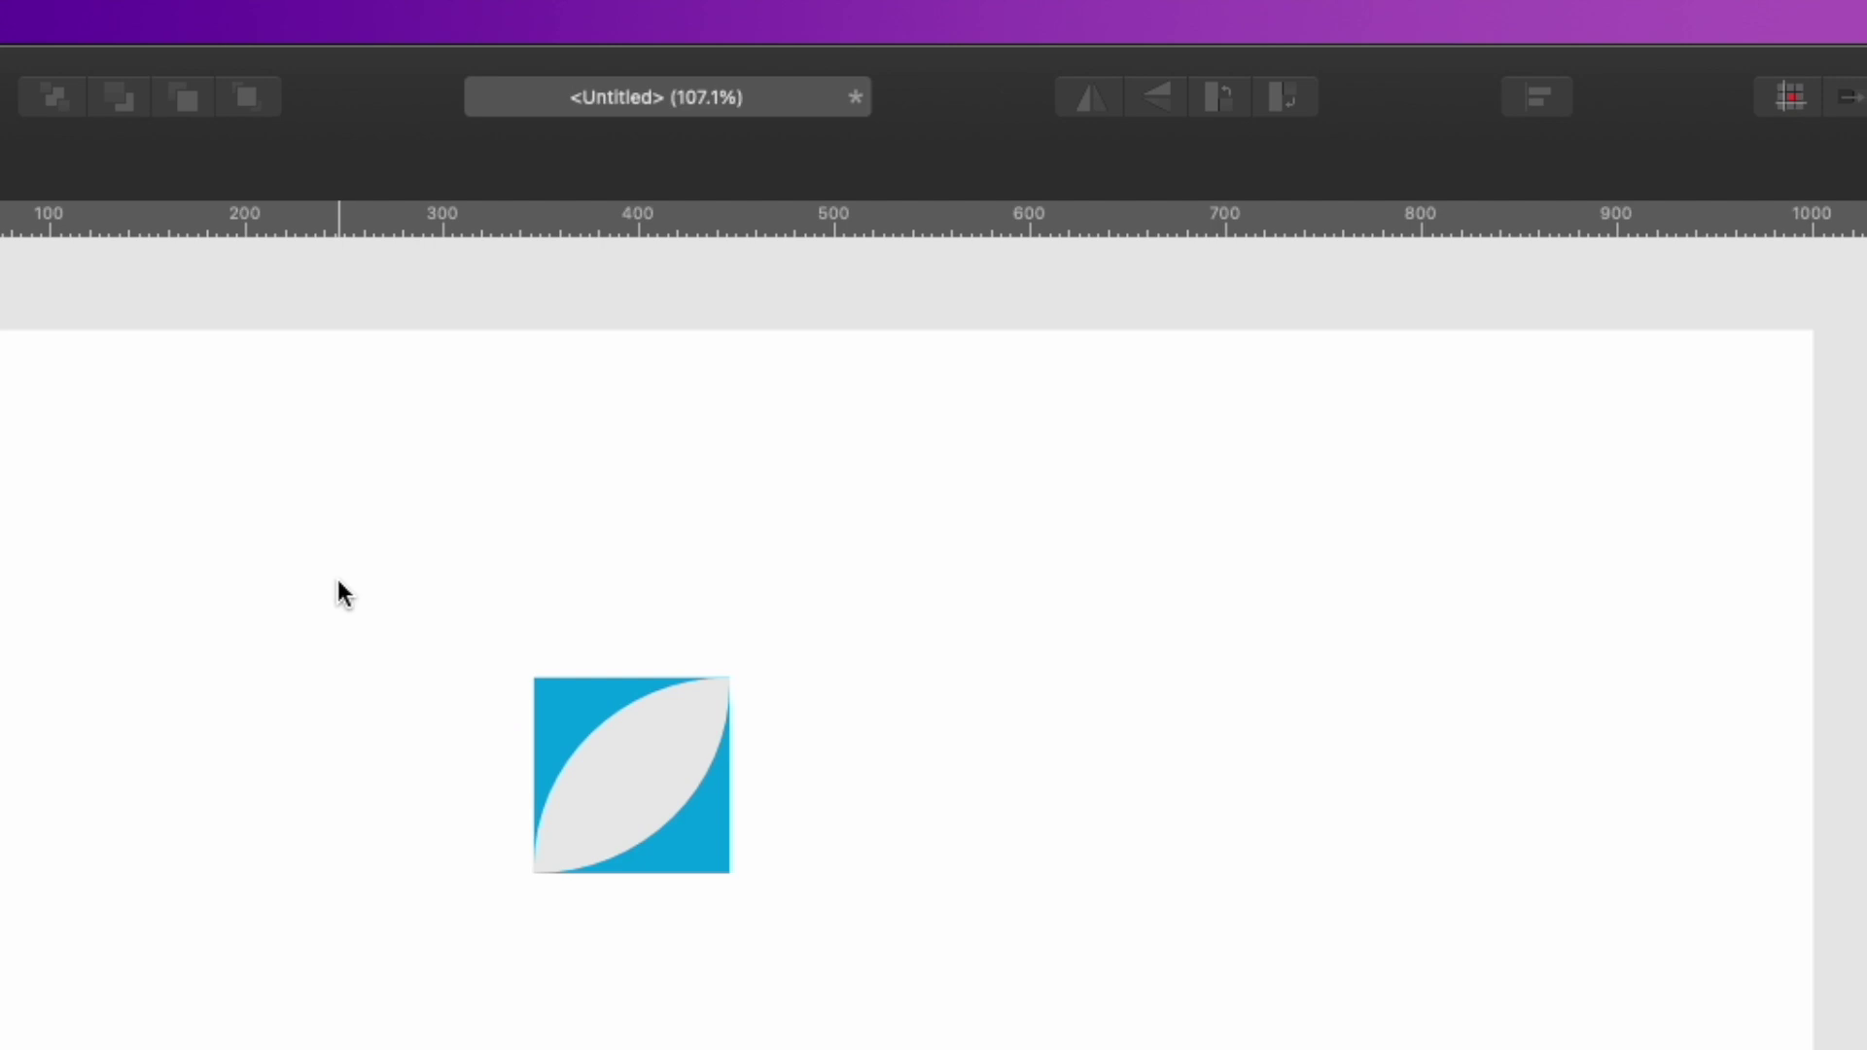
left_click_drag(338, 582, 627, 831)
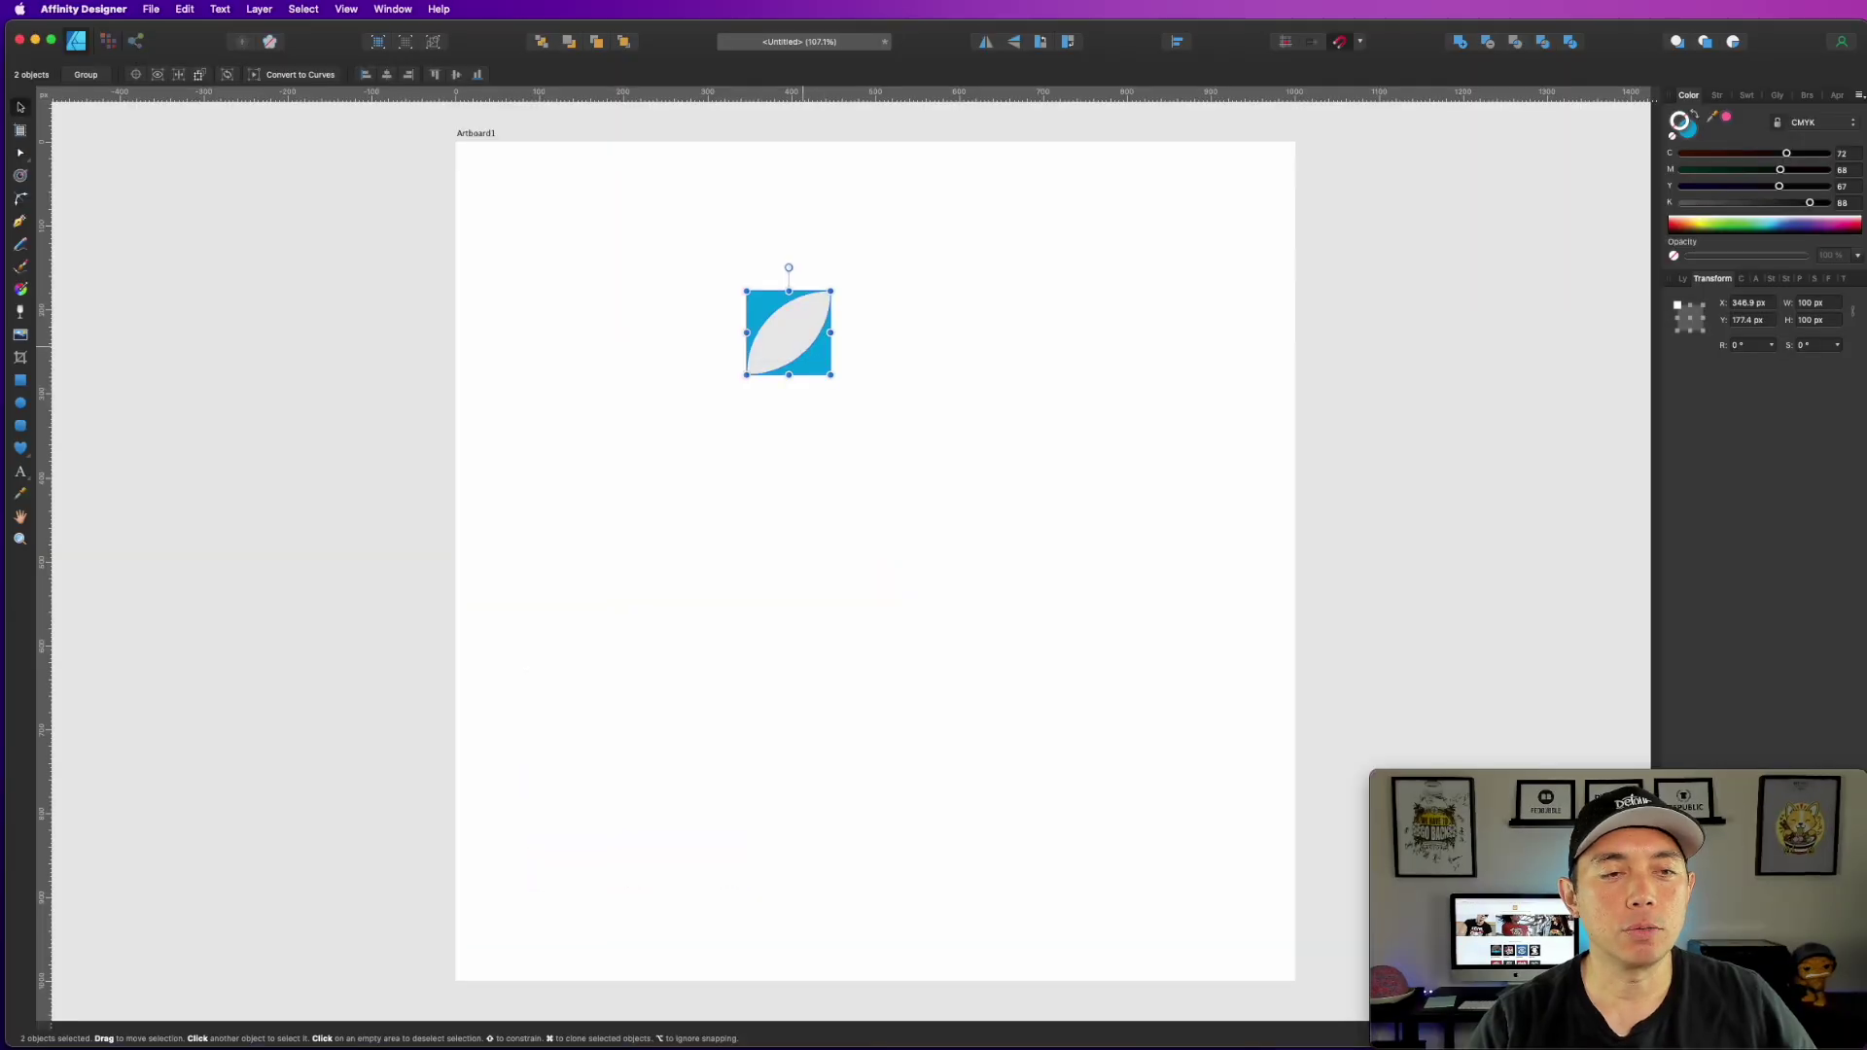
scroll(803, 351, "up", 10)
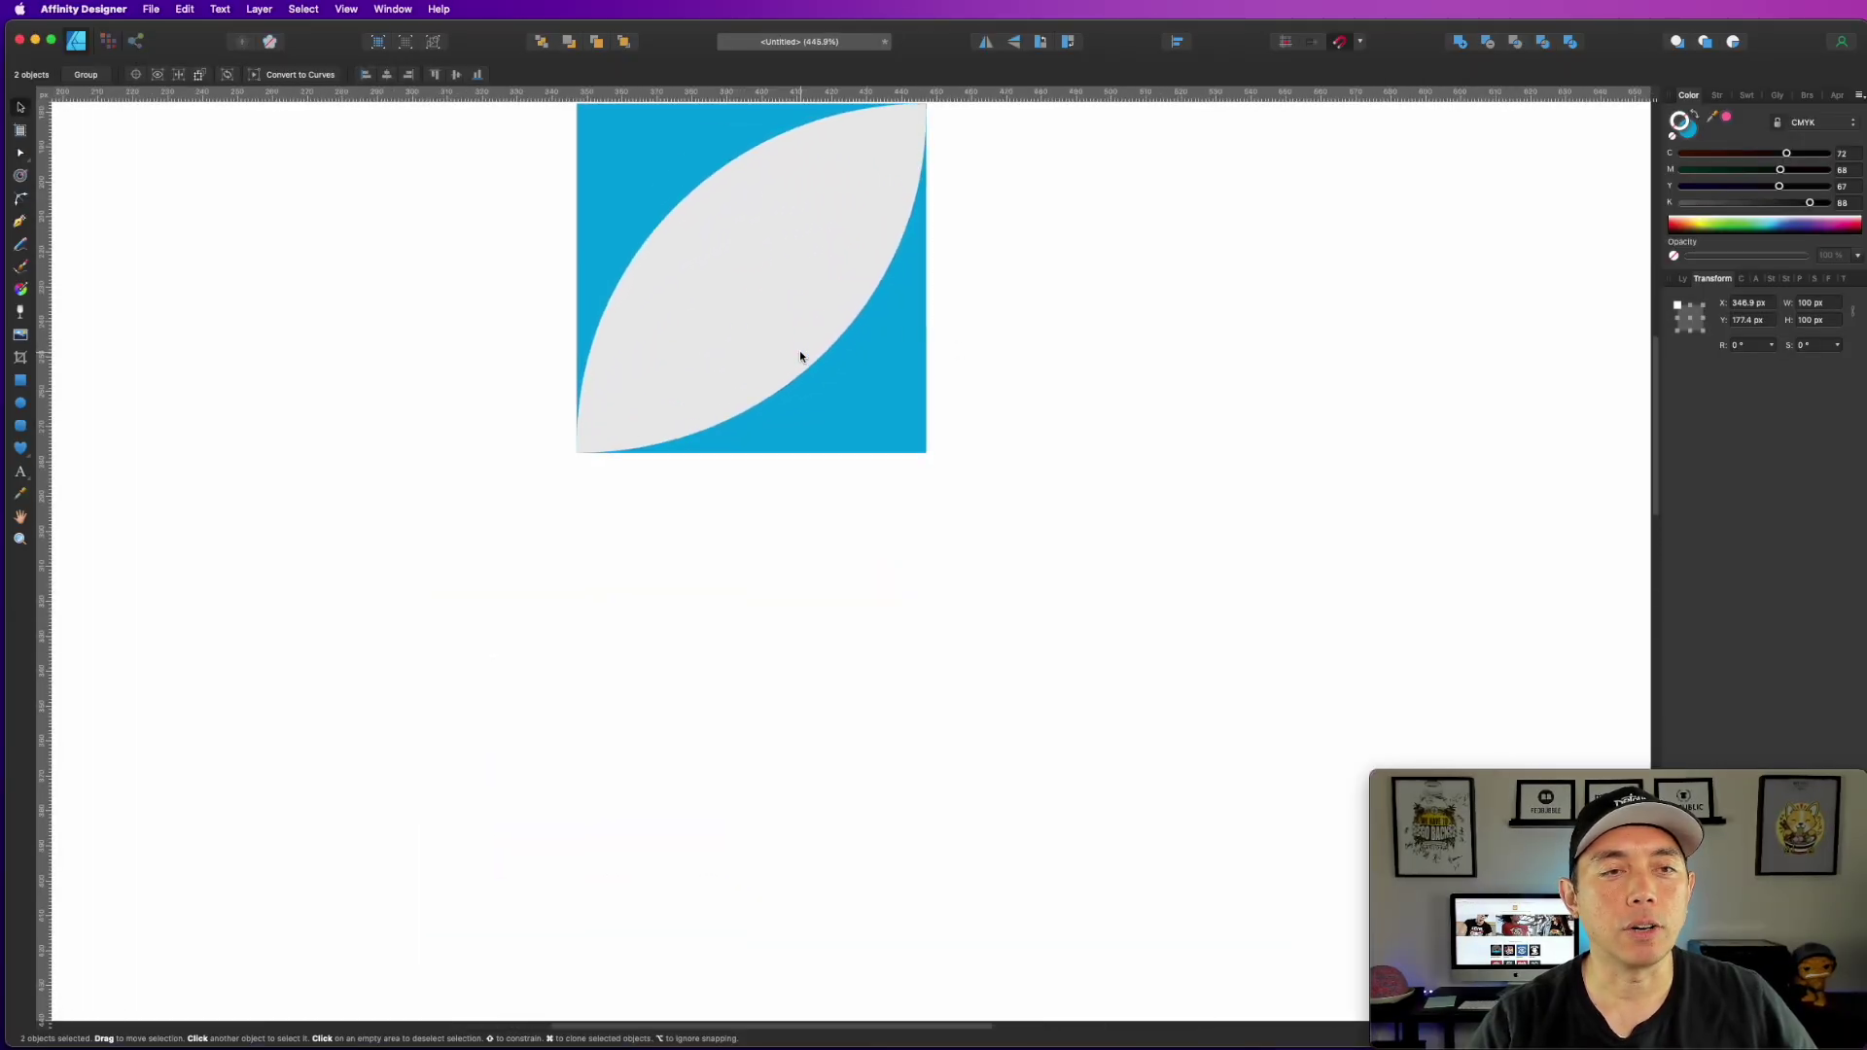
scroll(1105, 308, "up", 3)
scroll(1105, 308, "left", 3)
left_click(755, 282)
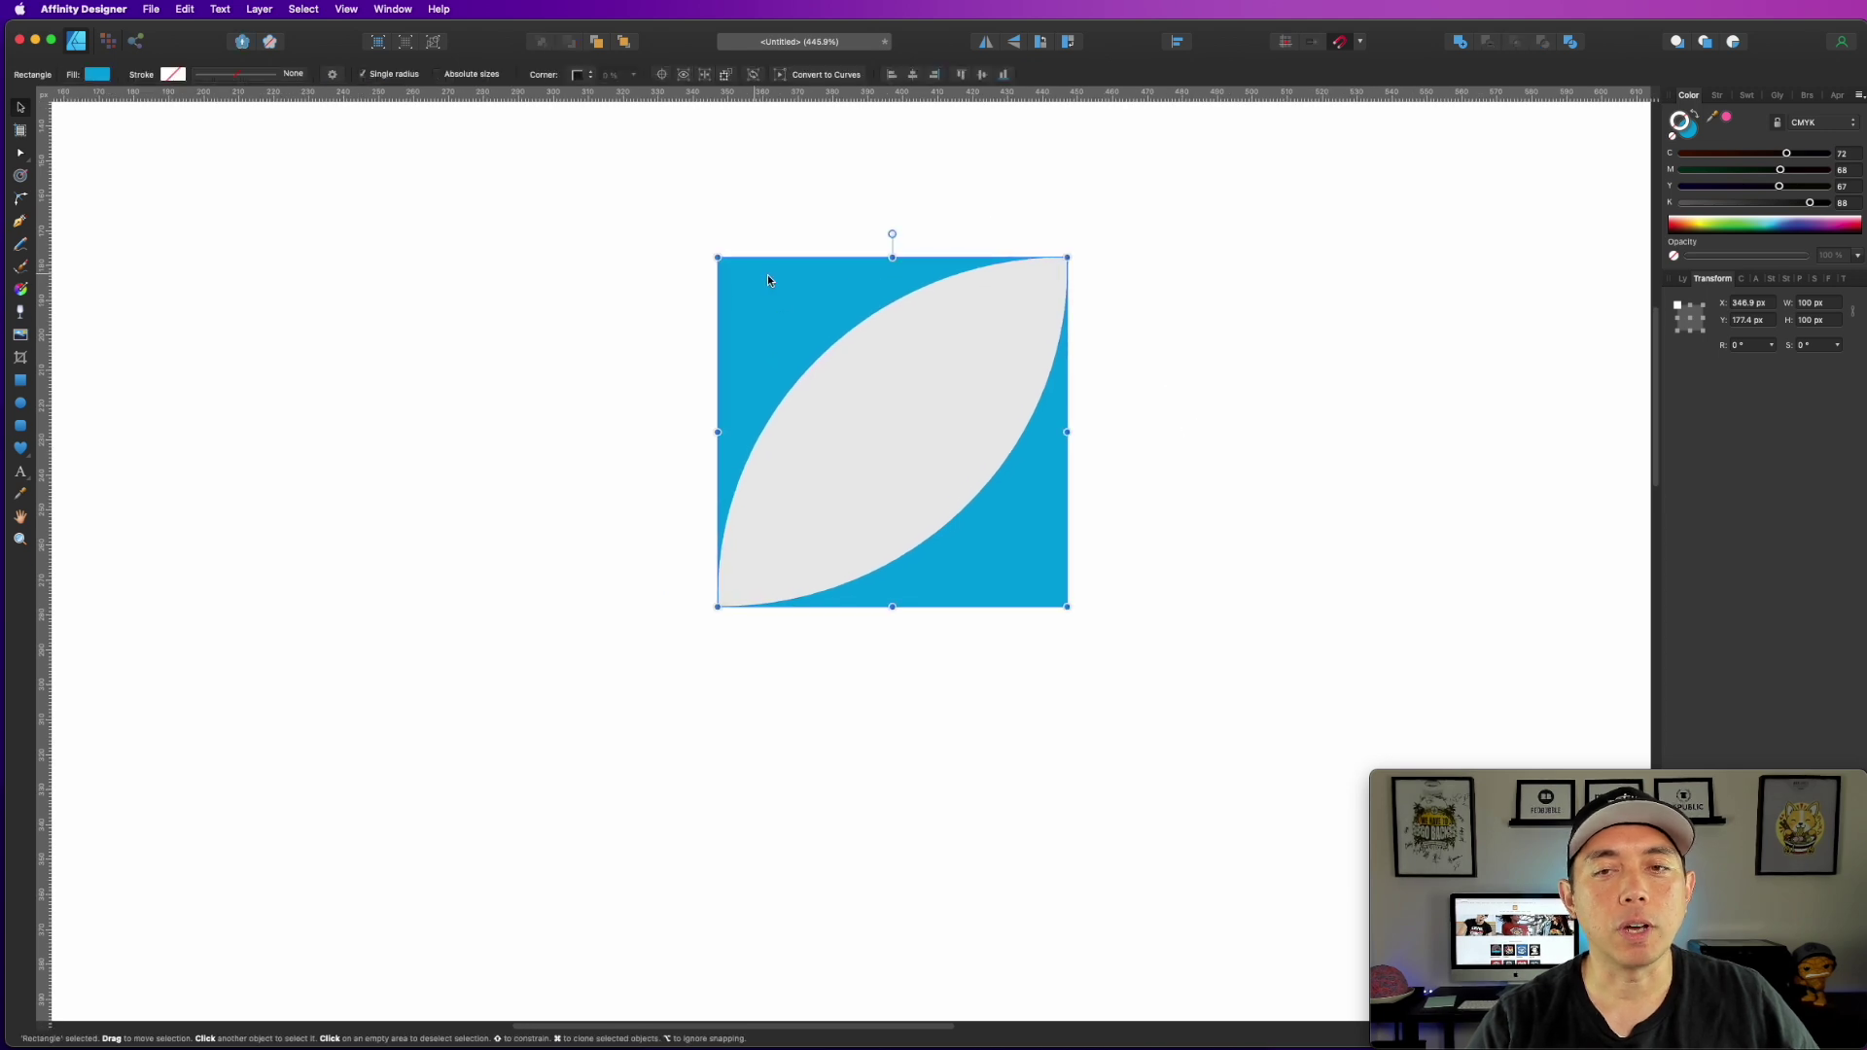
Step: Duplicate the blue square with Cmd+J and select both rectangle layers
left_click(1682, 278)
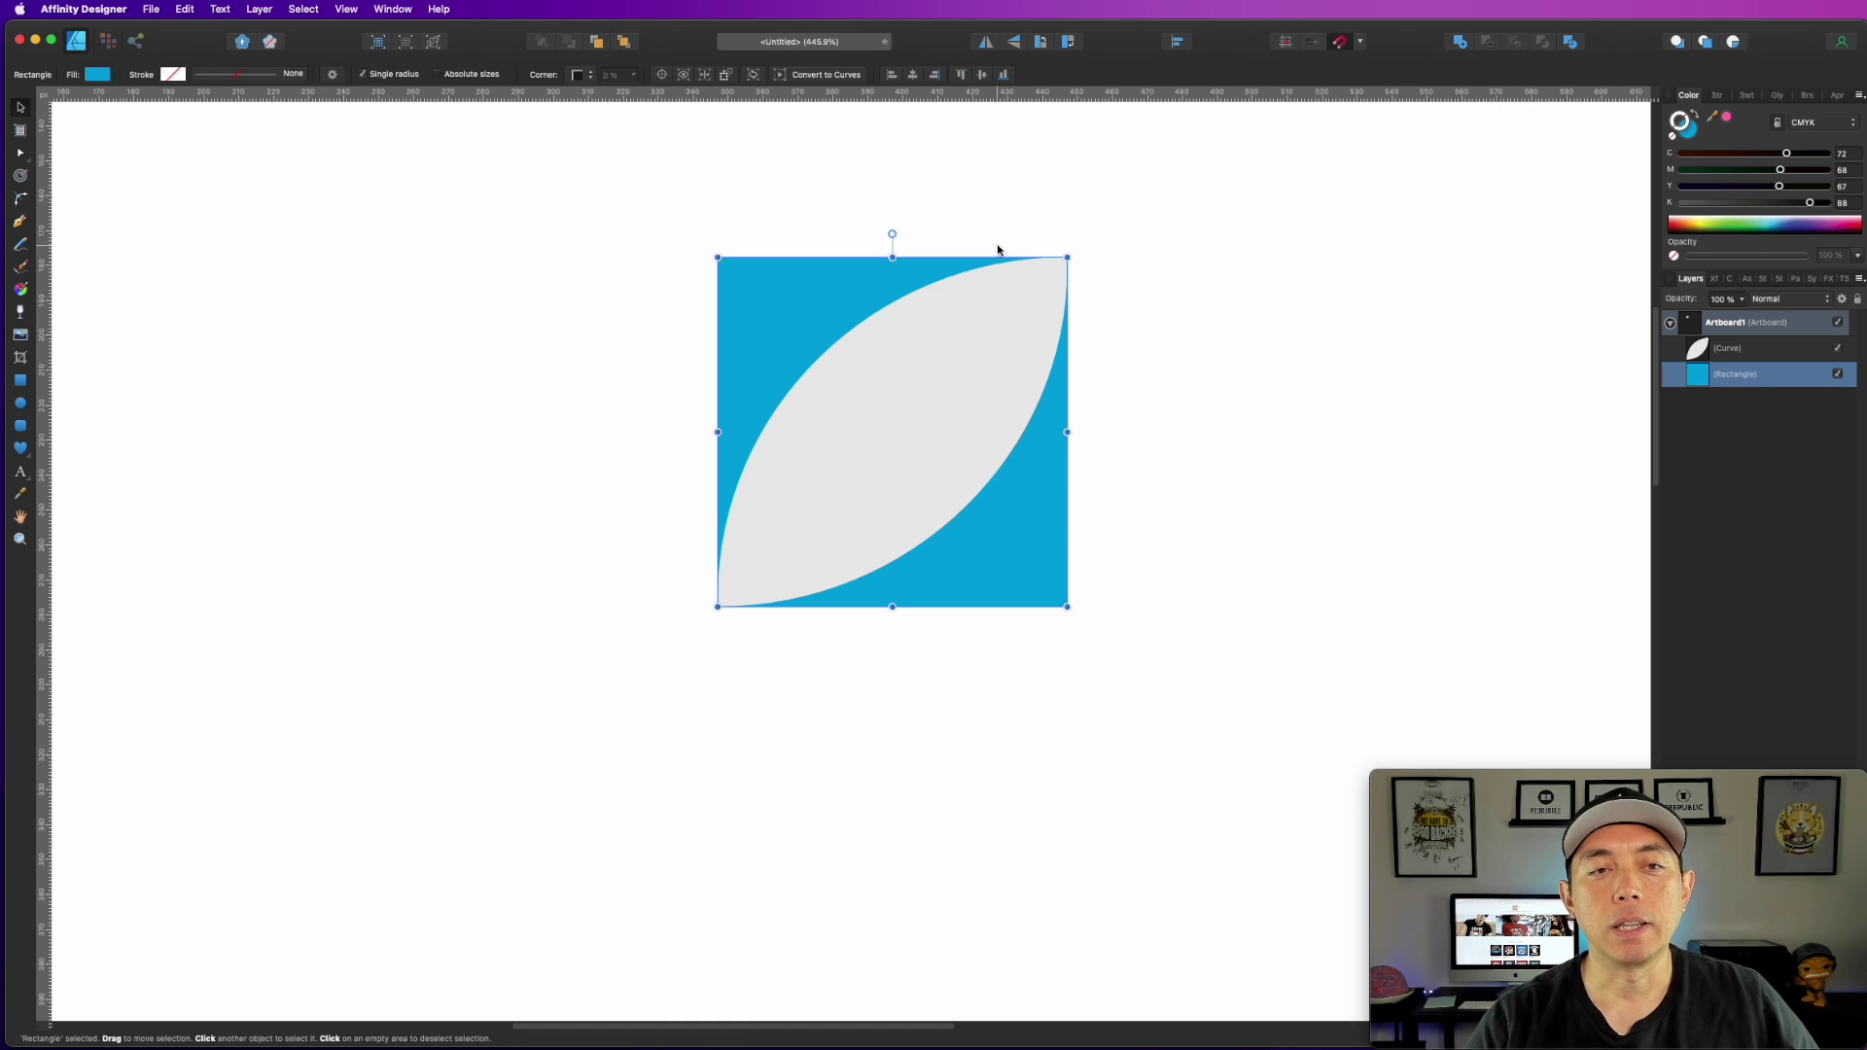
left_click(1184, 297)
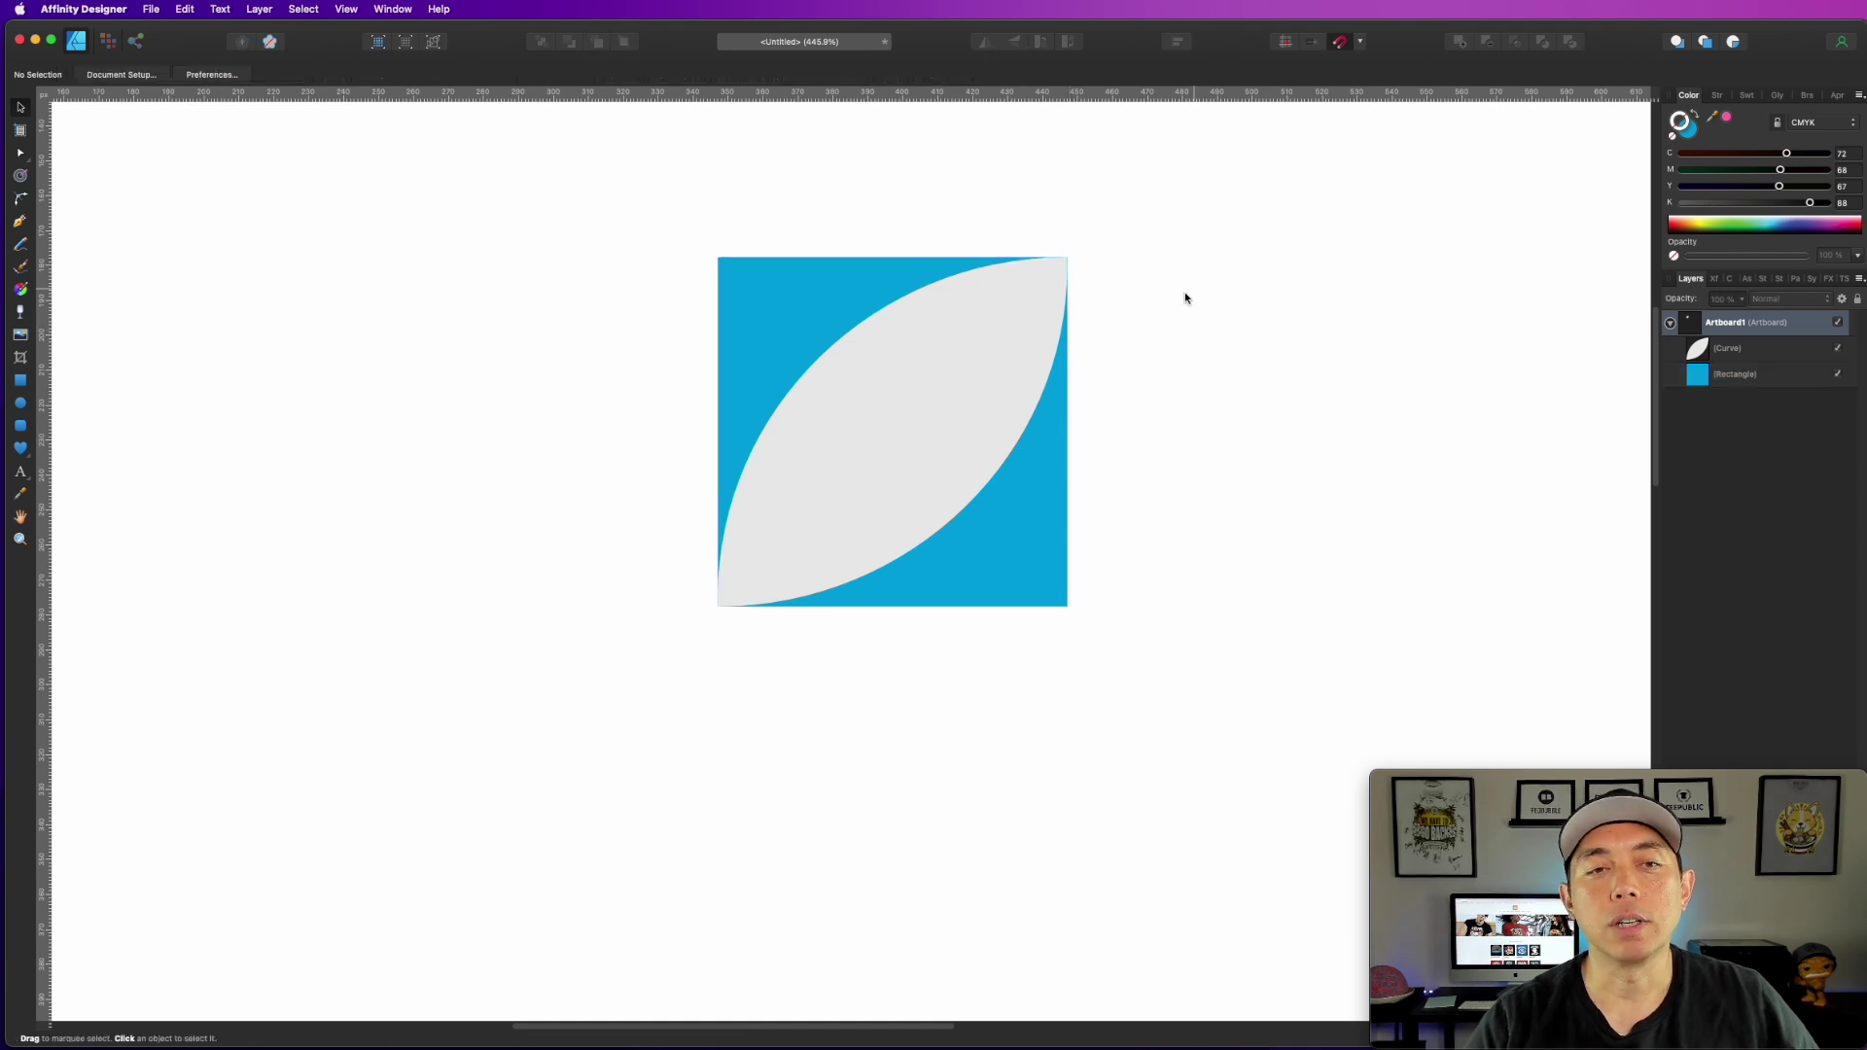
left_click(762, 270)
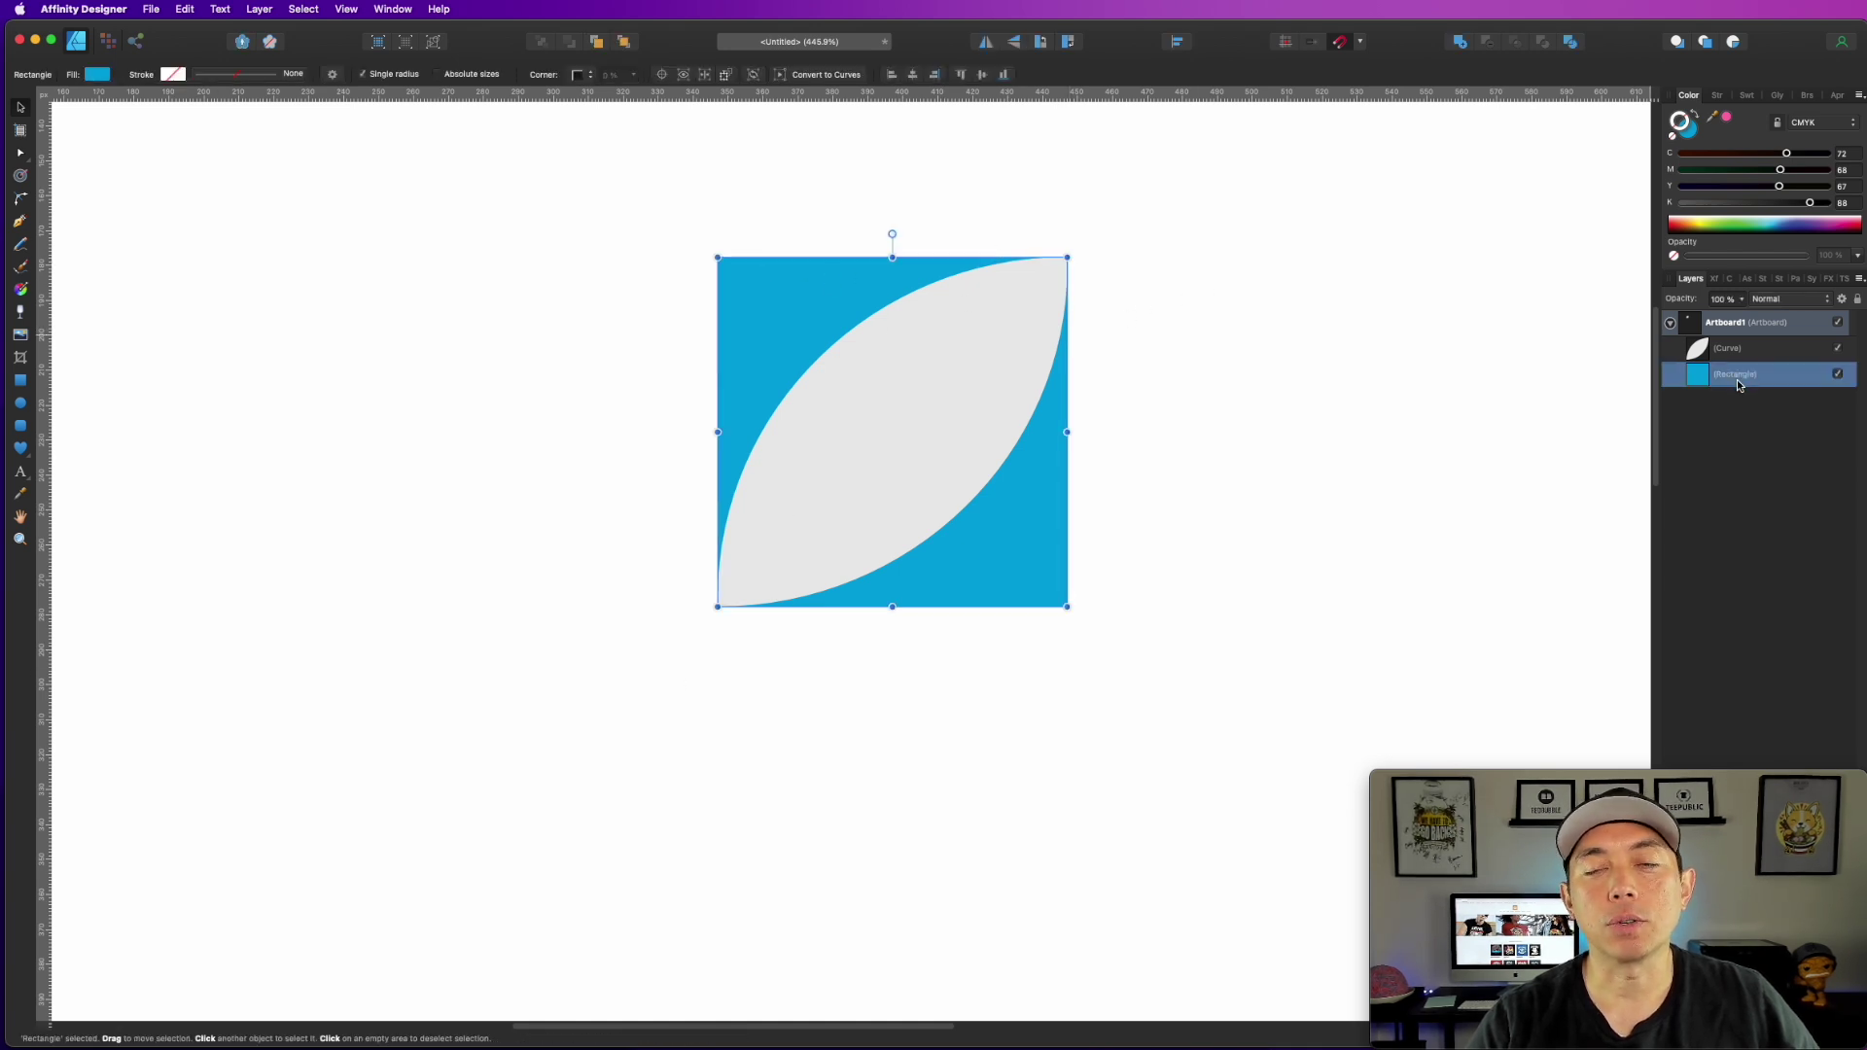
key("super+j")
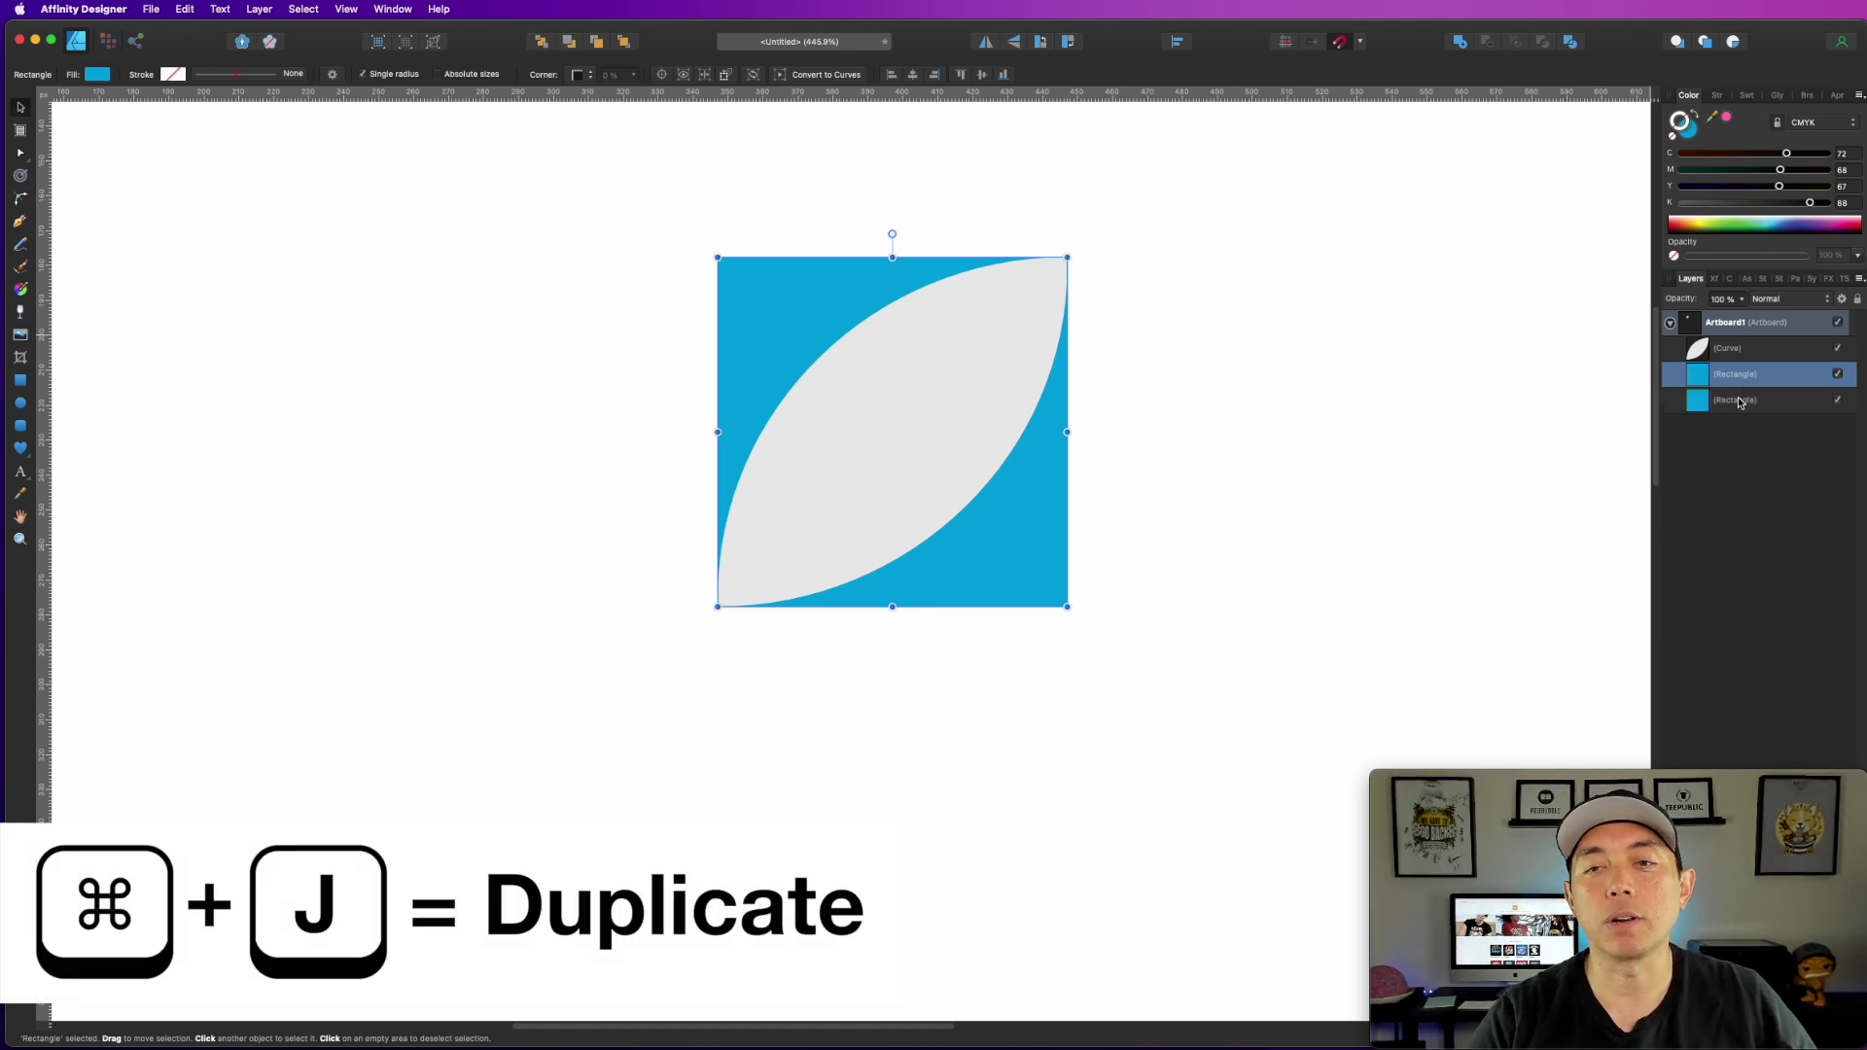
left_click(1747, 405)
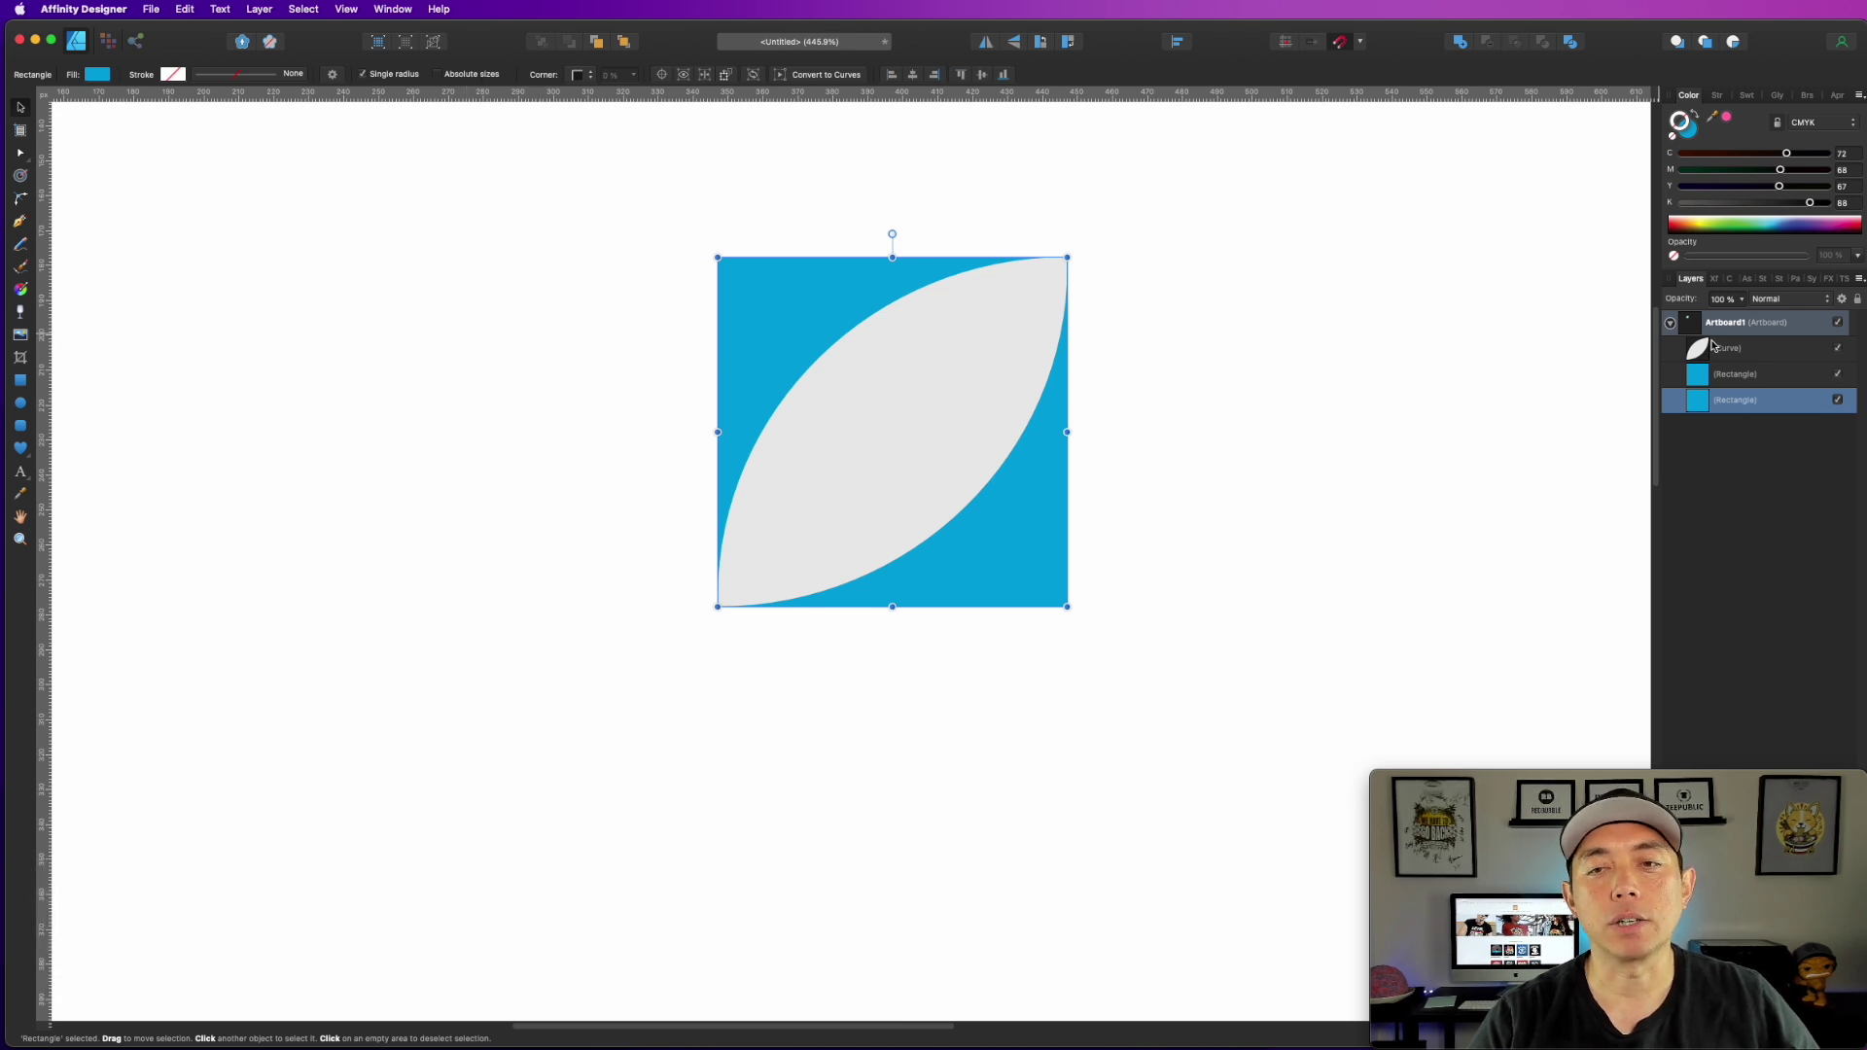
left_click(1752, 375, "shift")
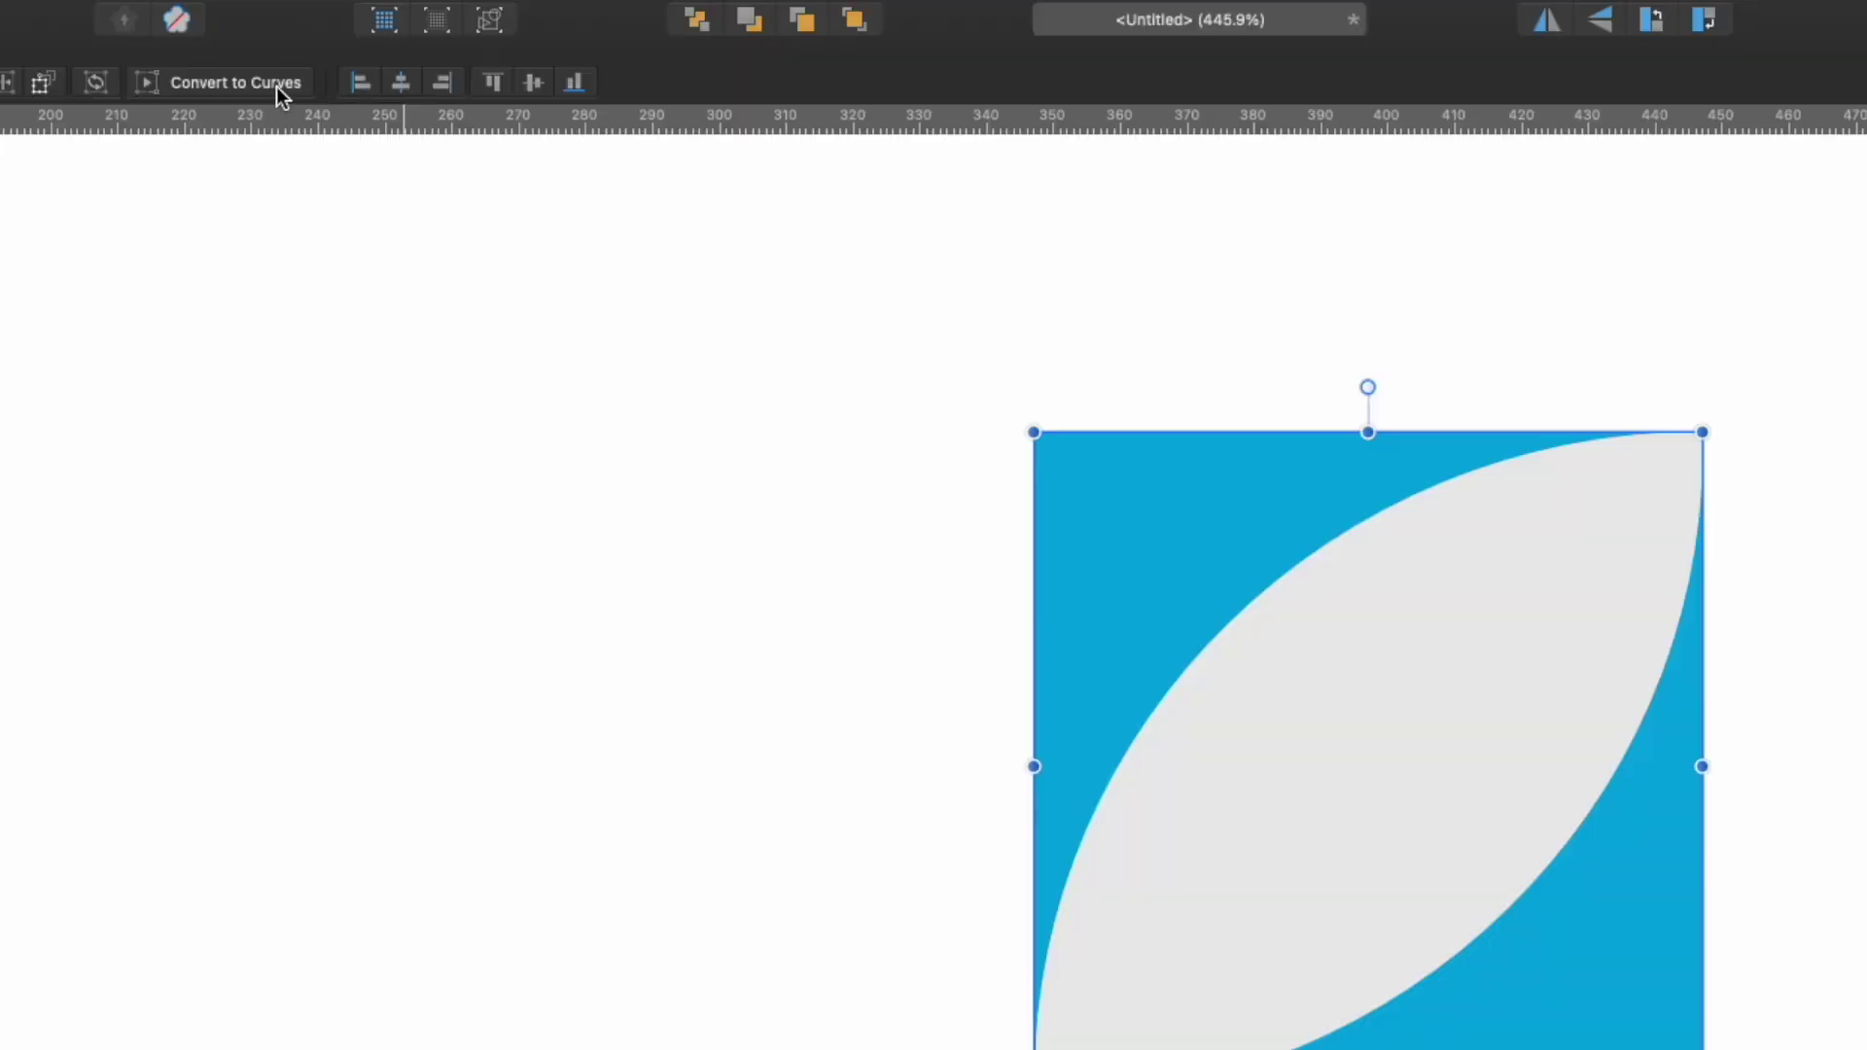
Step: Convert both squares to curves and delete opposite corner nodes to form two triangles
left_click(260, 82)
left_click(1097, 220)
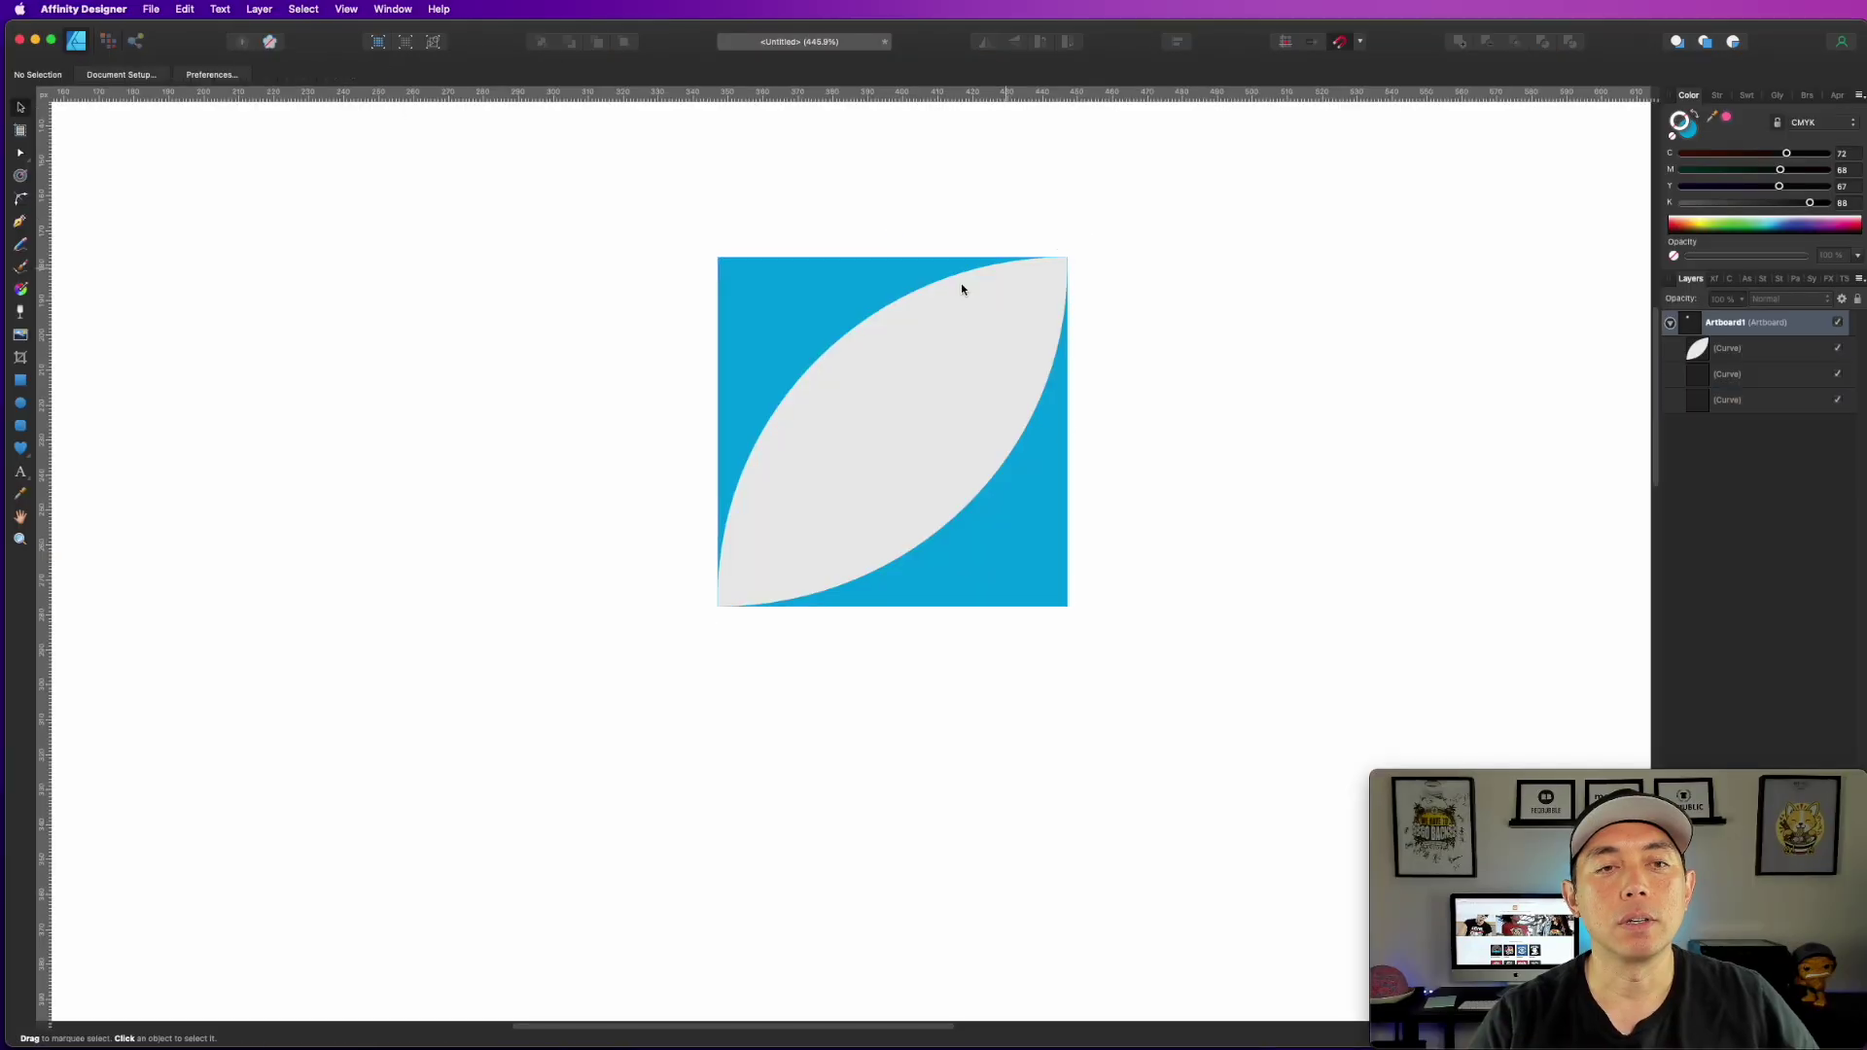
left_click(1730, 403)
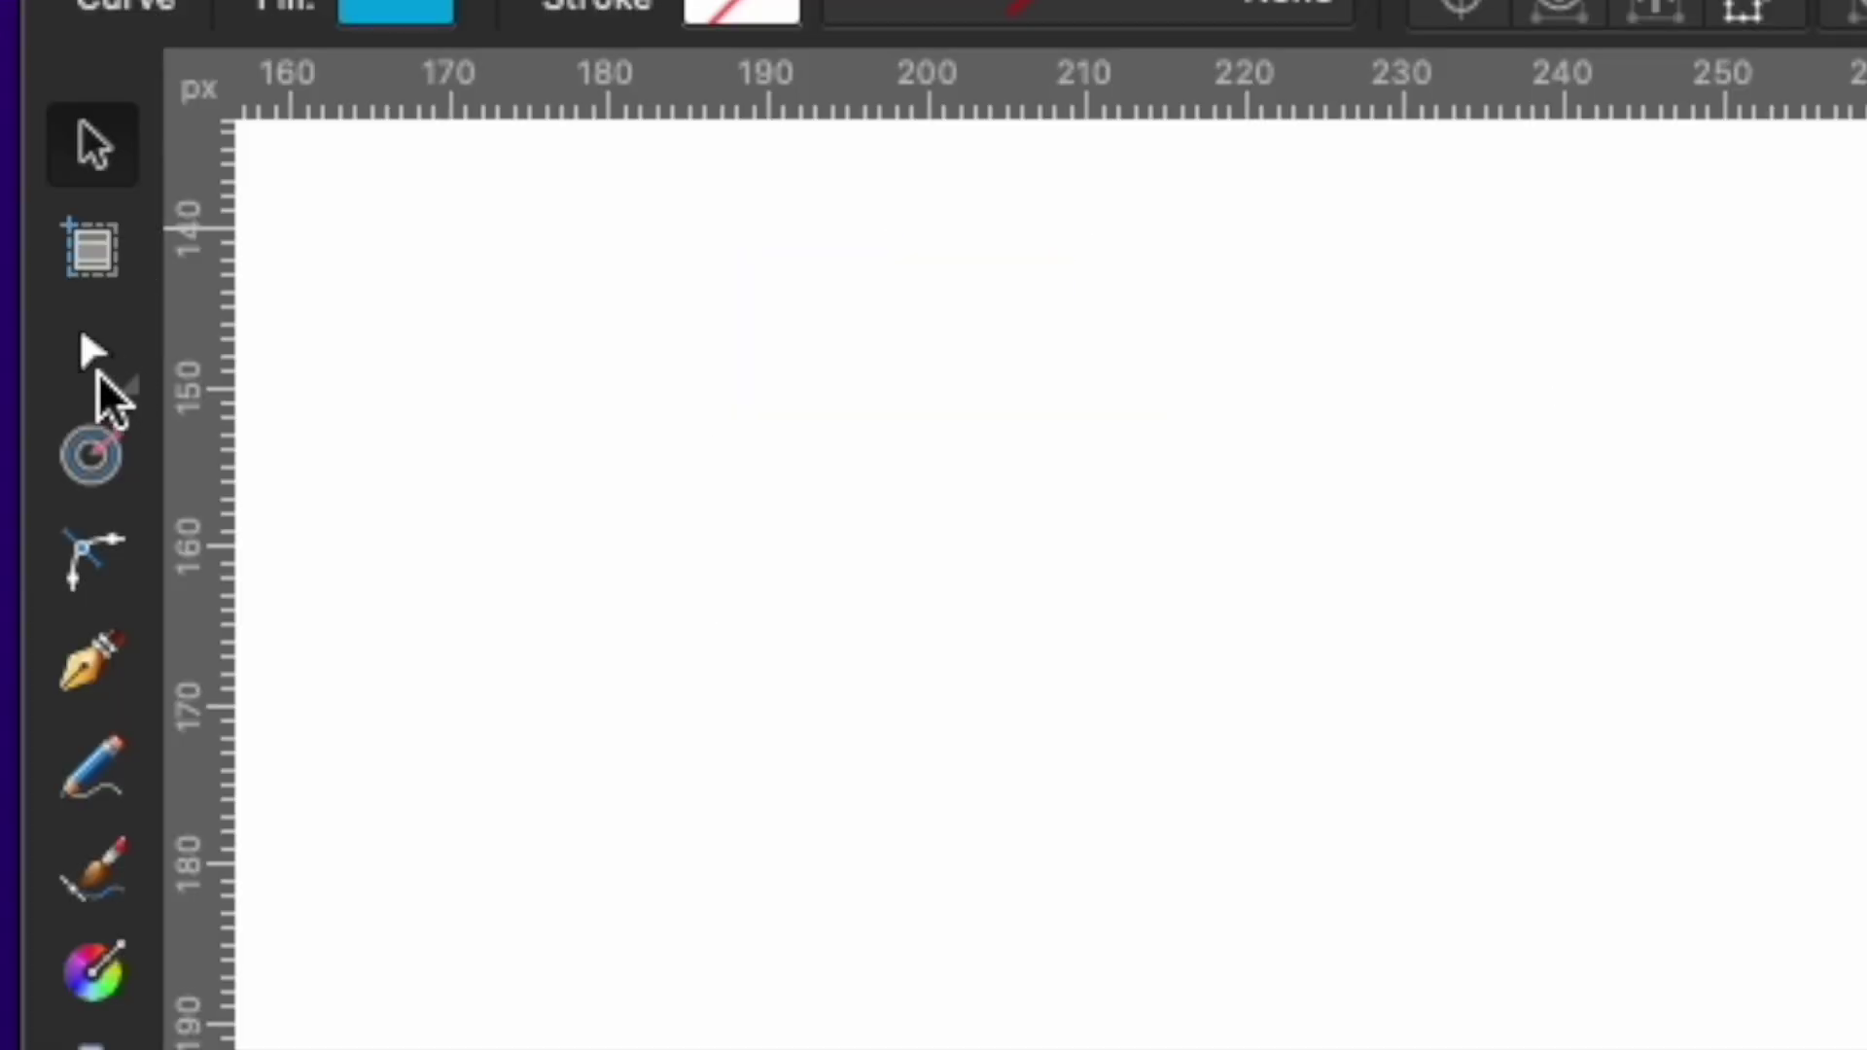
left_click(23, 153)
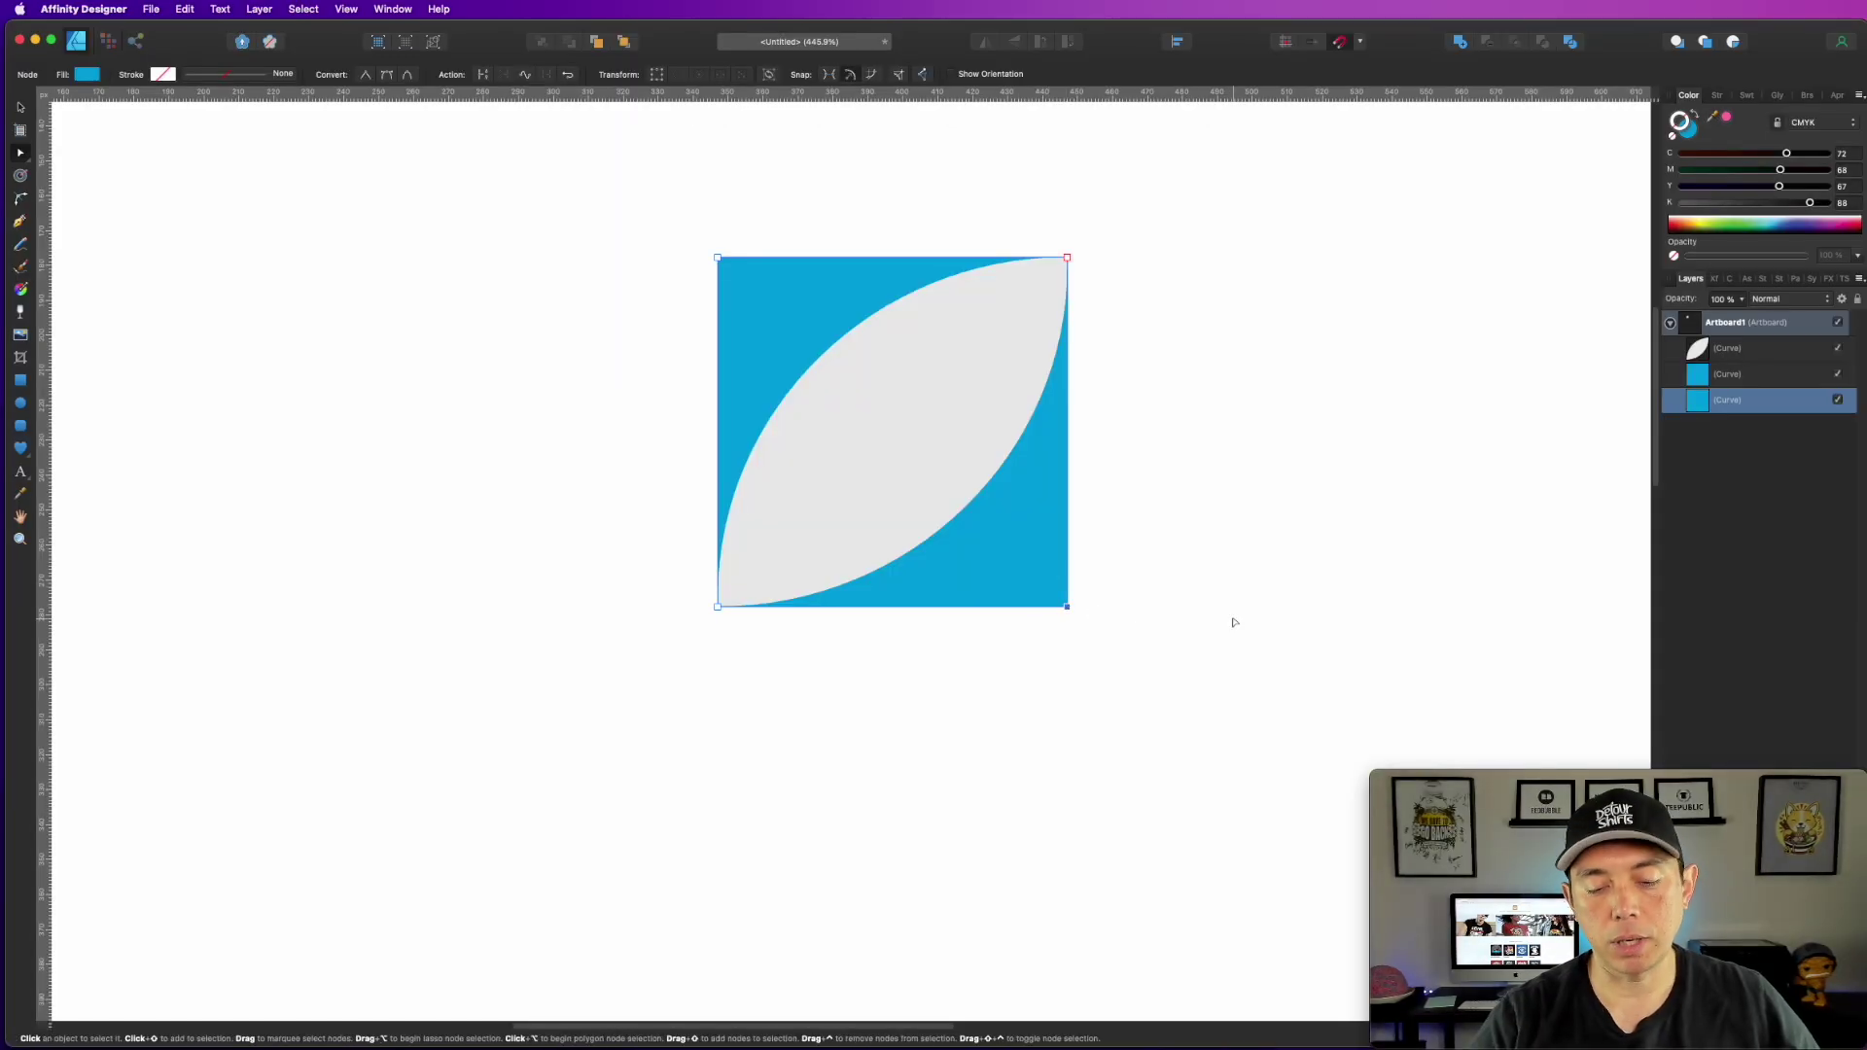
key("Delete")
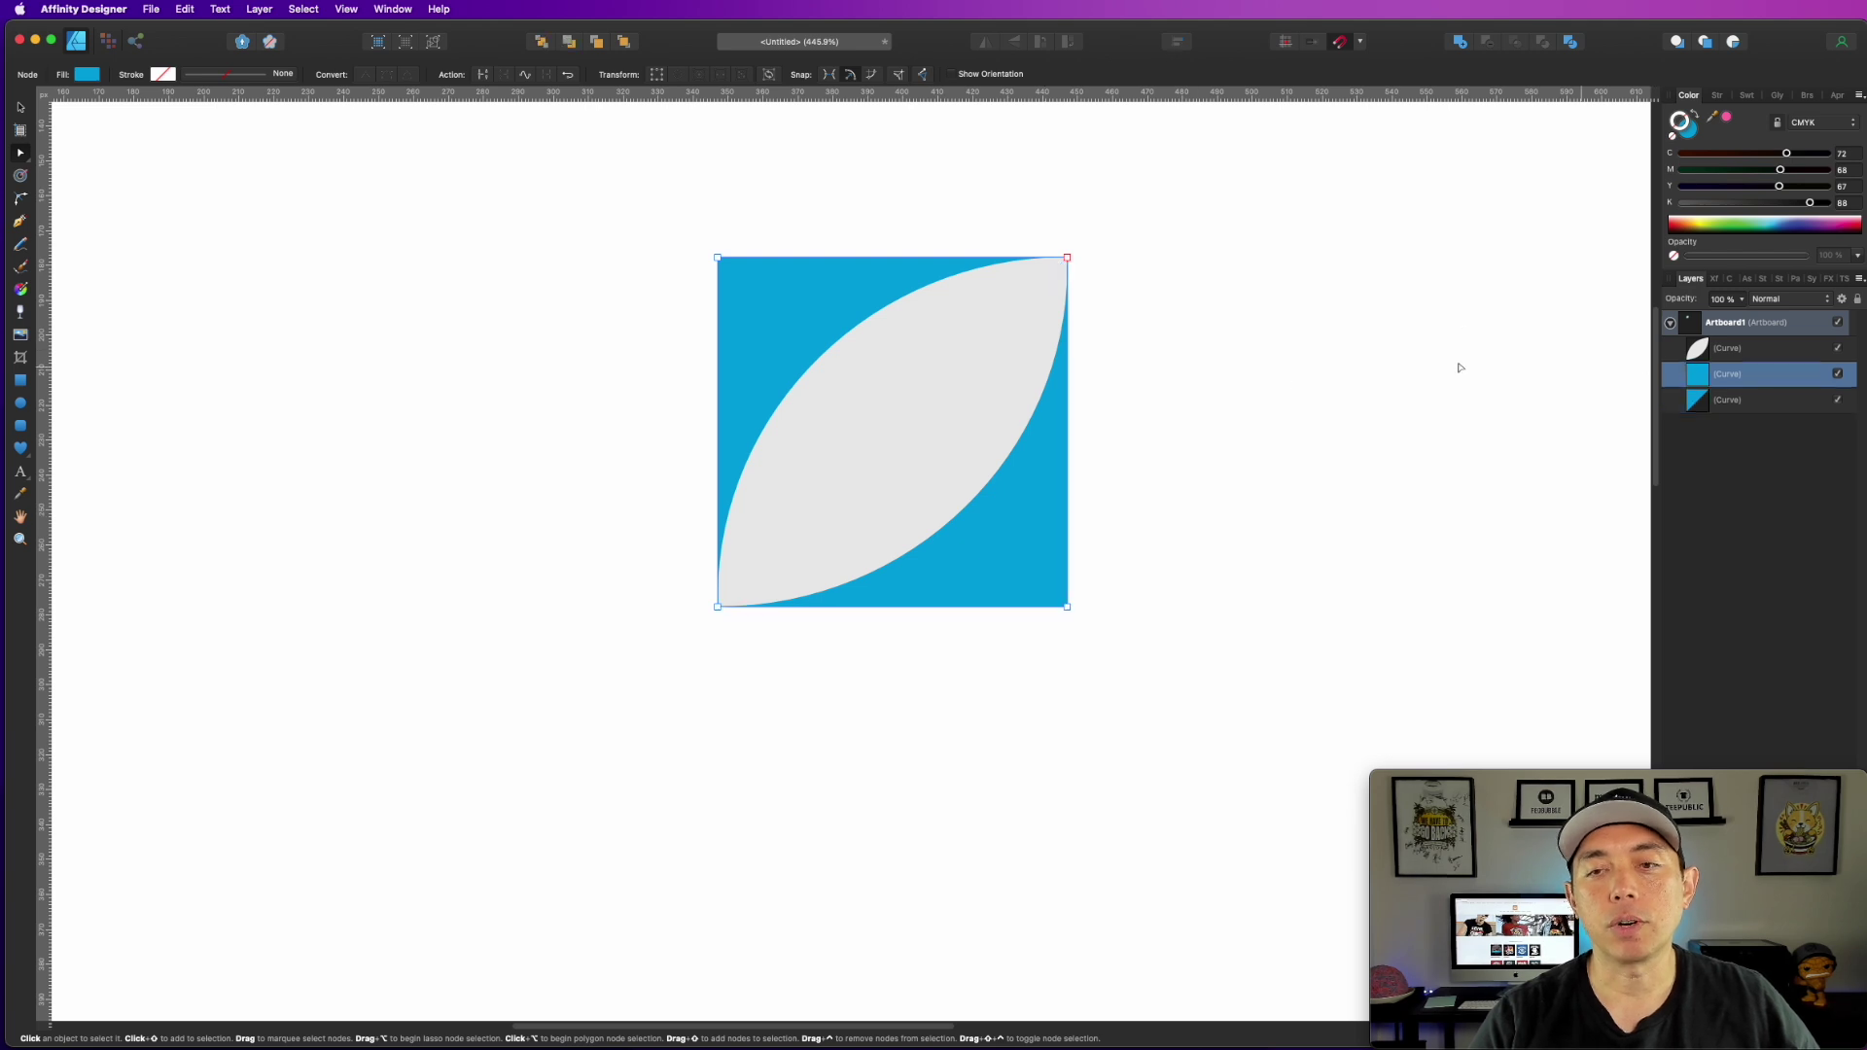
left_click(718, 259)
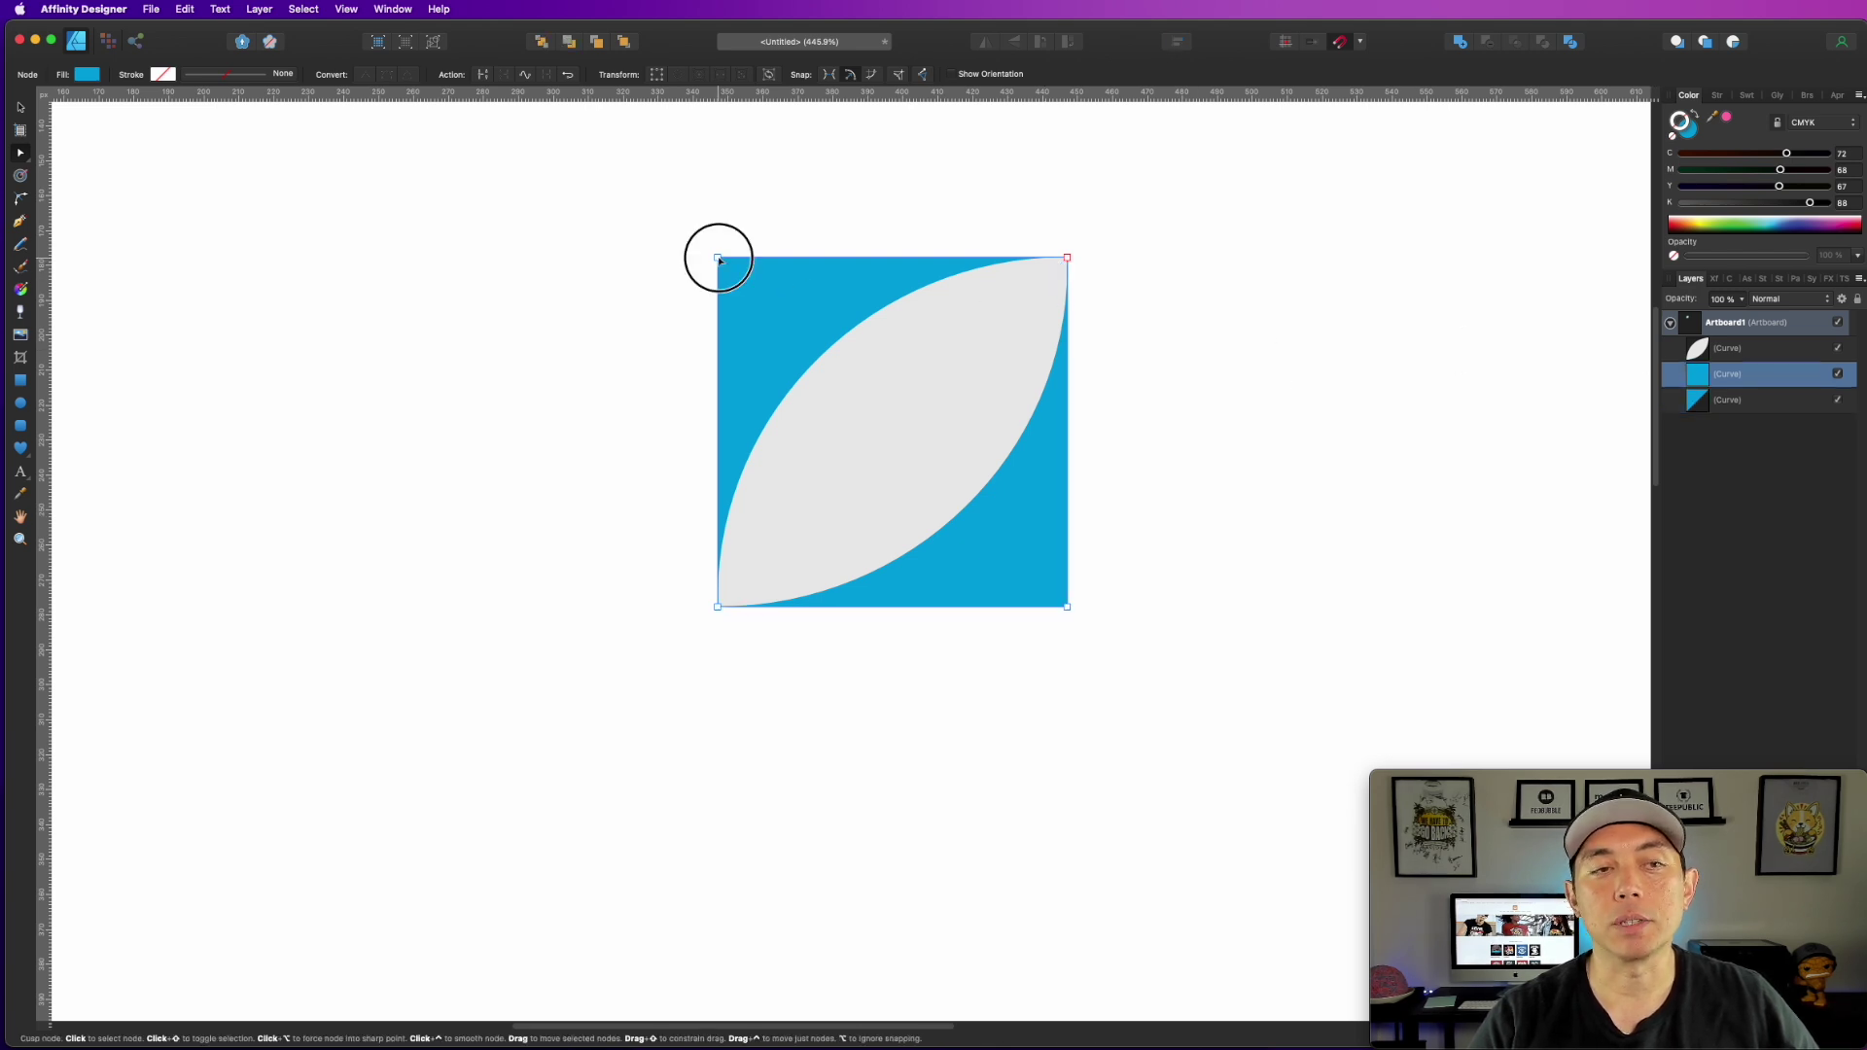
key("Delete")
left_click(1758, 406)
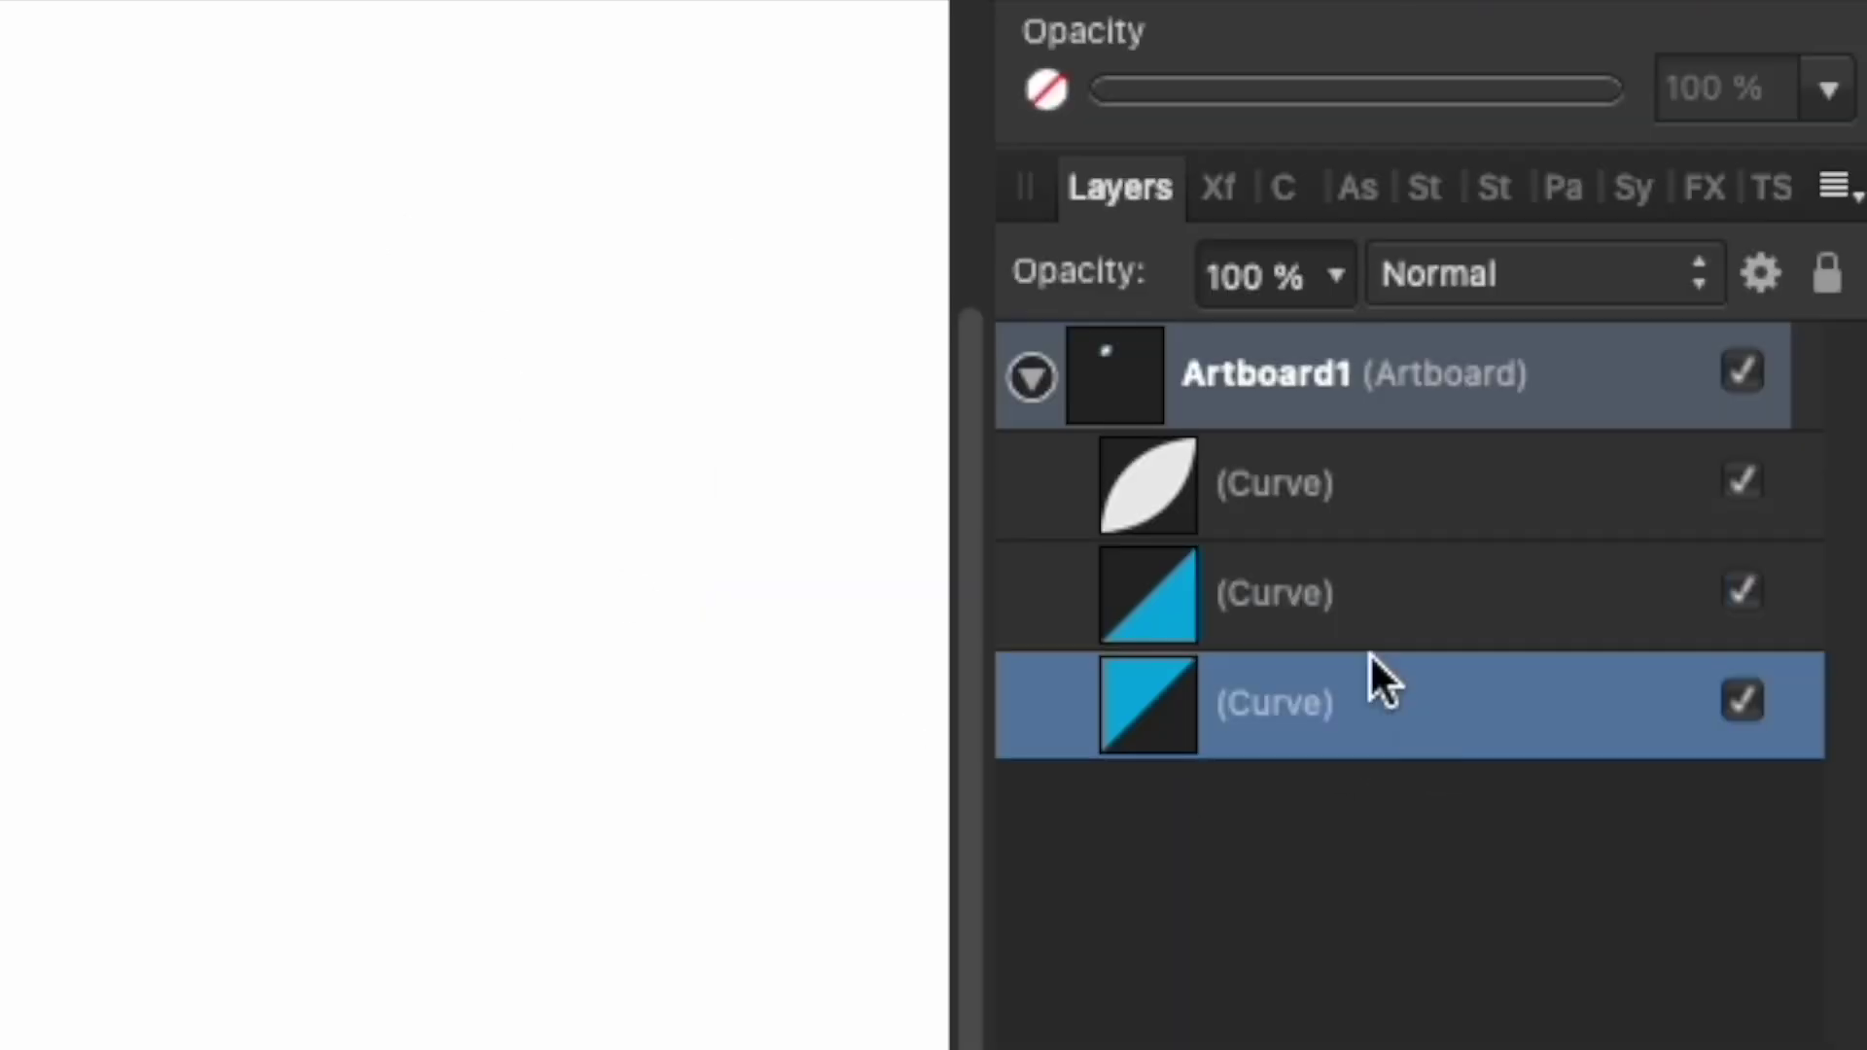
left_click(1320, 484)
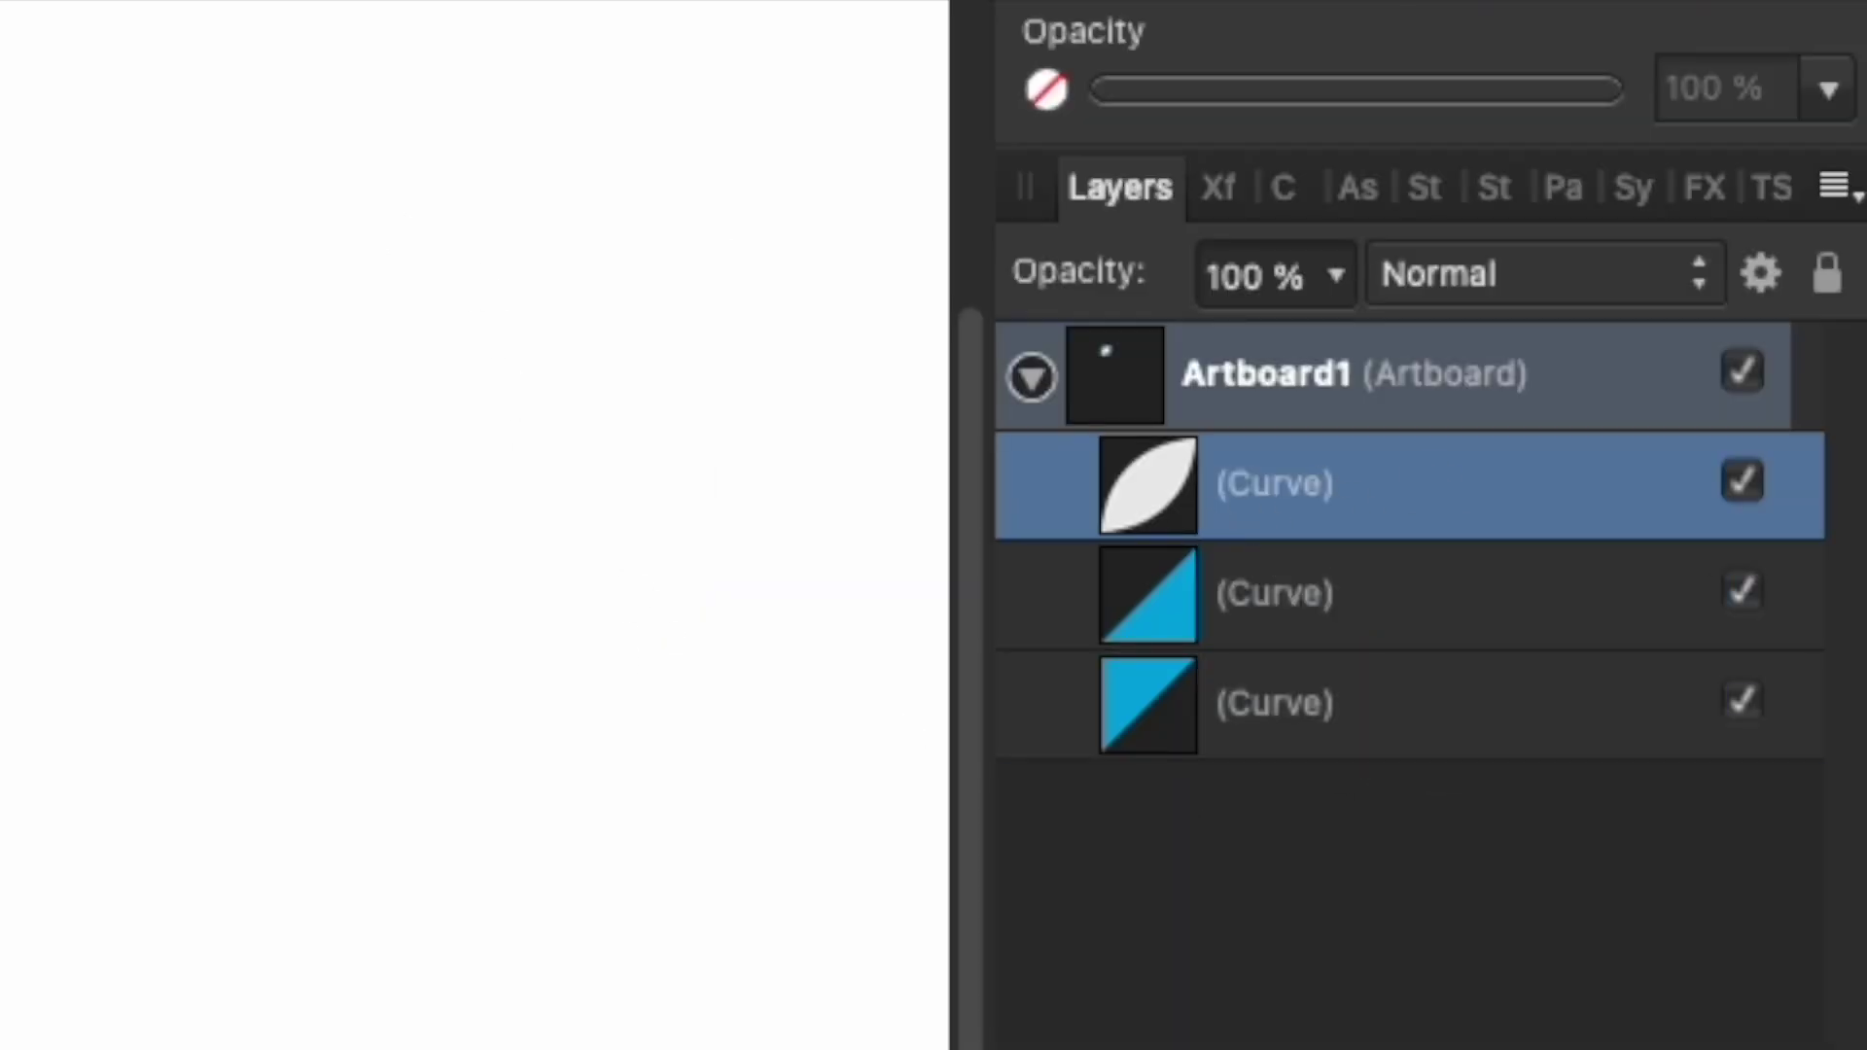
left_click(551, 173)
left_click(22, 108)
Step: Remove the lower-right triangle's stroke and darken its fill to dark teal (K 71)
left_click_drag(554, 173, 1205, 752)
left_click_drag(1050, 552, 592, 495)
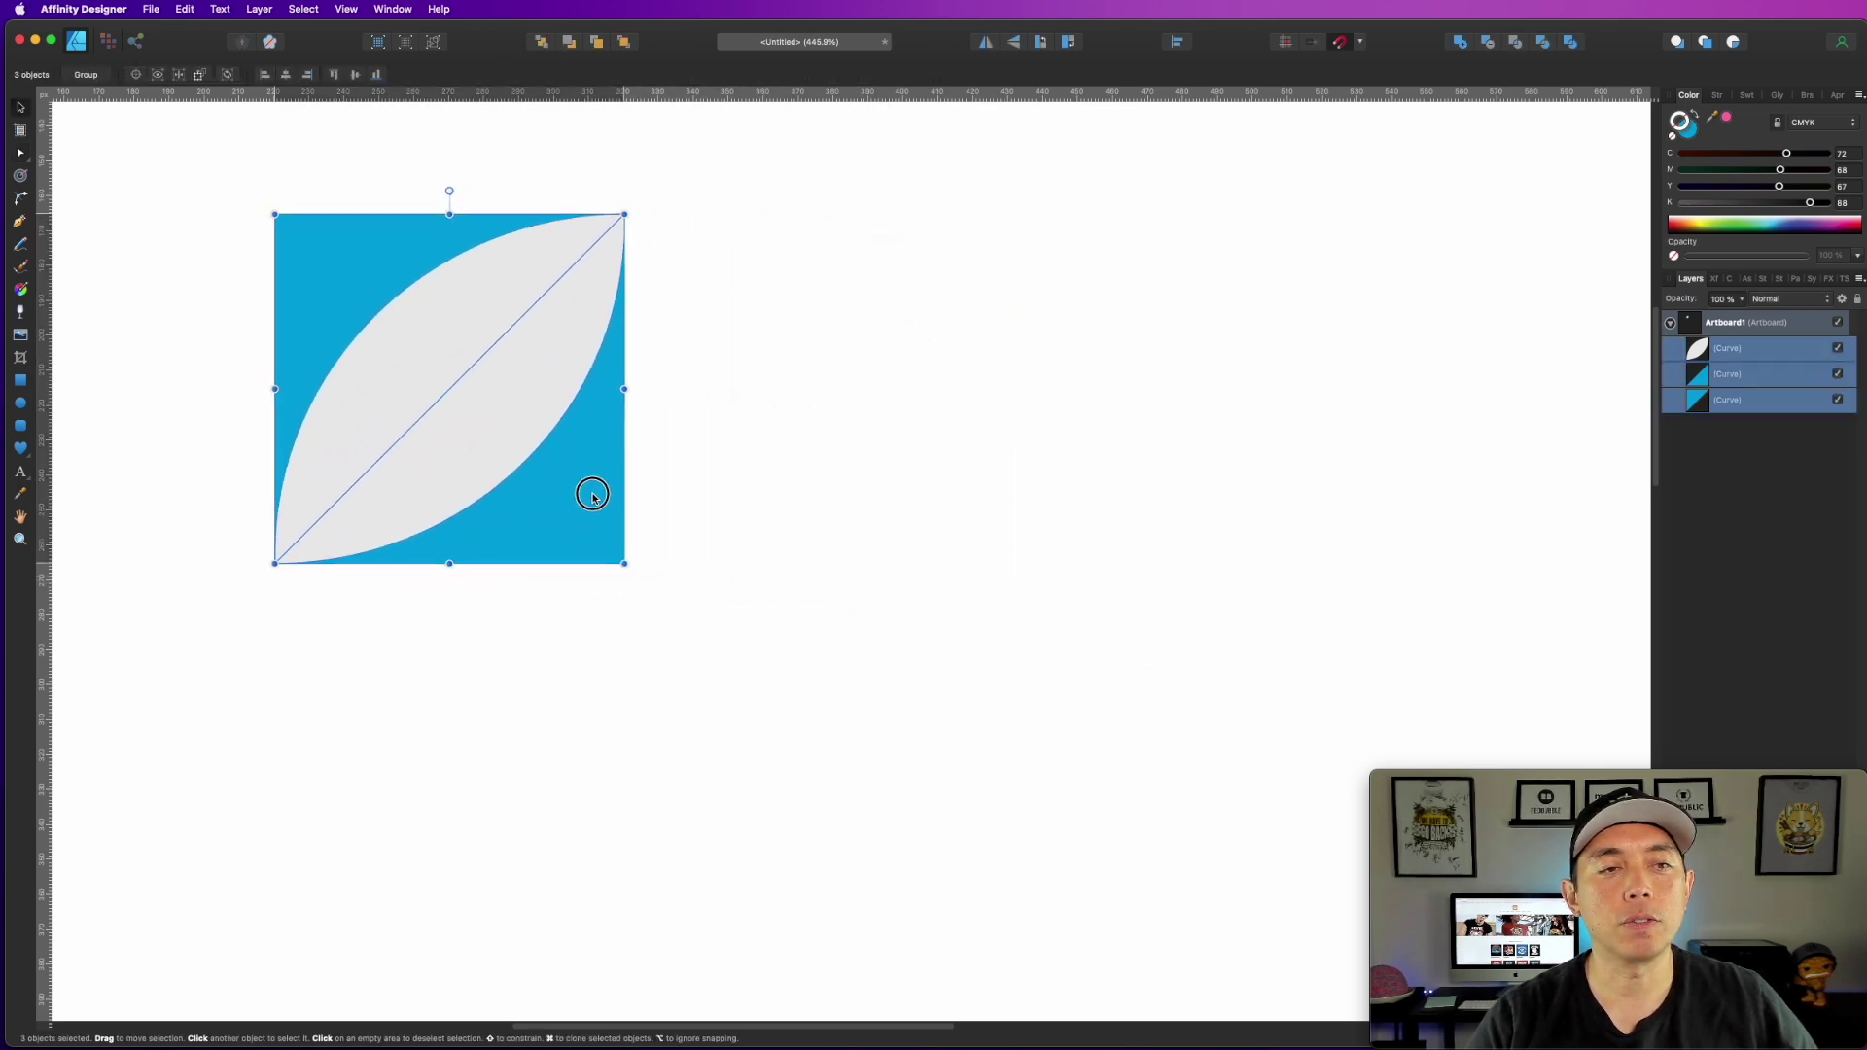
left_click(683, 458)
left_click(567, 480)
left_click_drag(1808, 207, 1278, 201)
left_click(1673, 136)
left_click(1690, 138)
left_click_drag(1682, 202, 1785, 202)
left_click(287, 170)
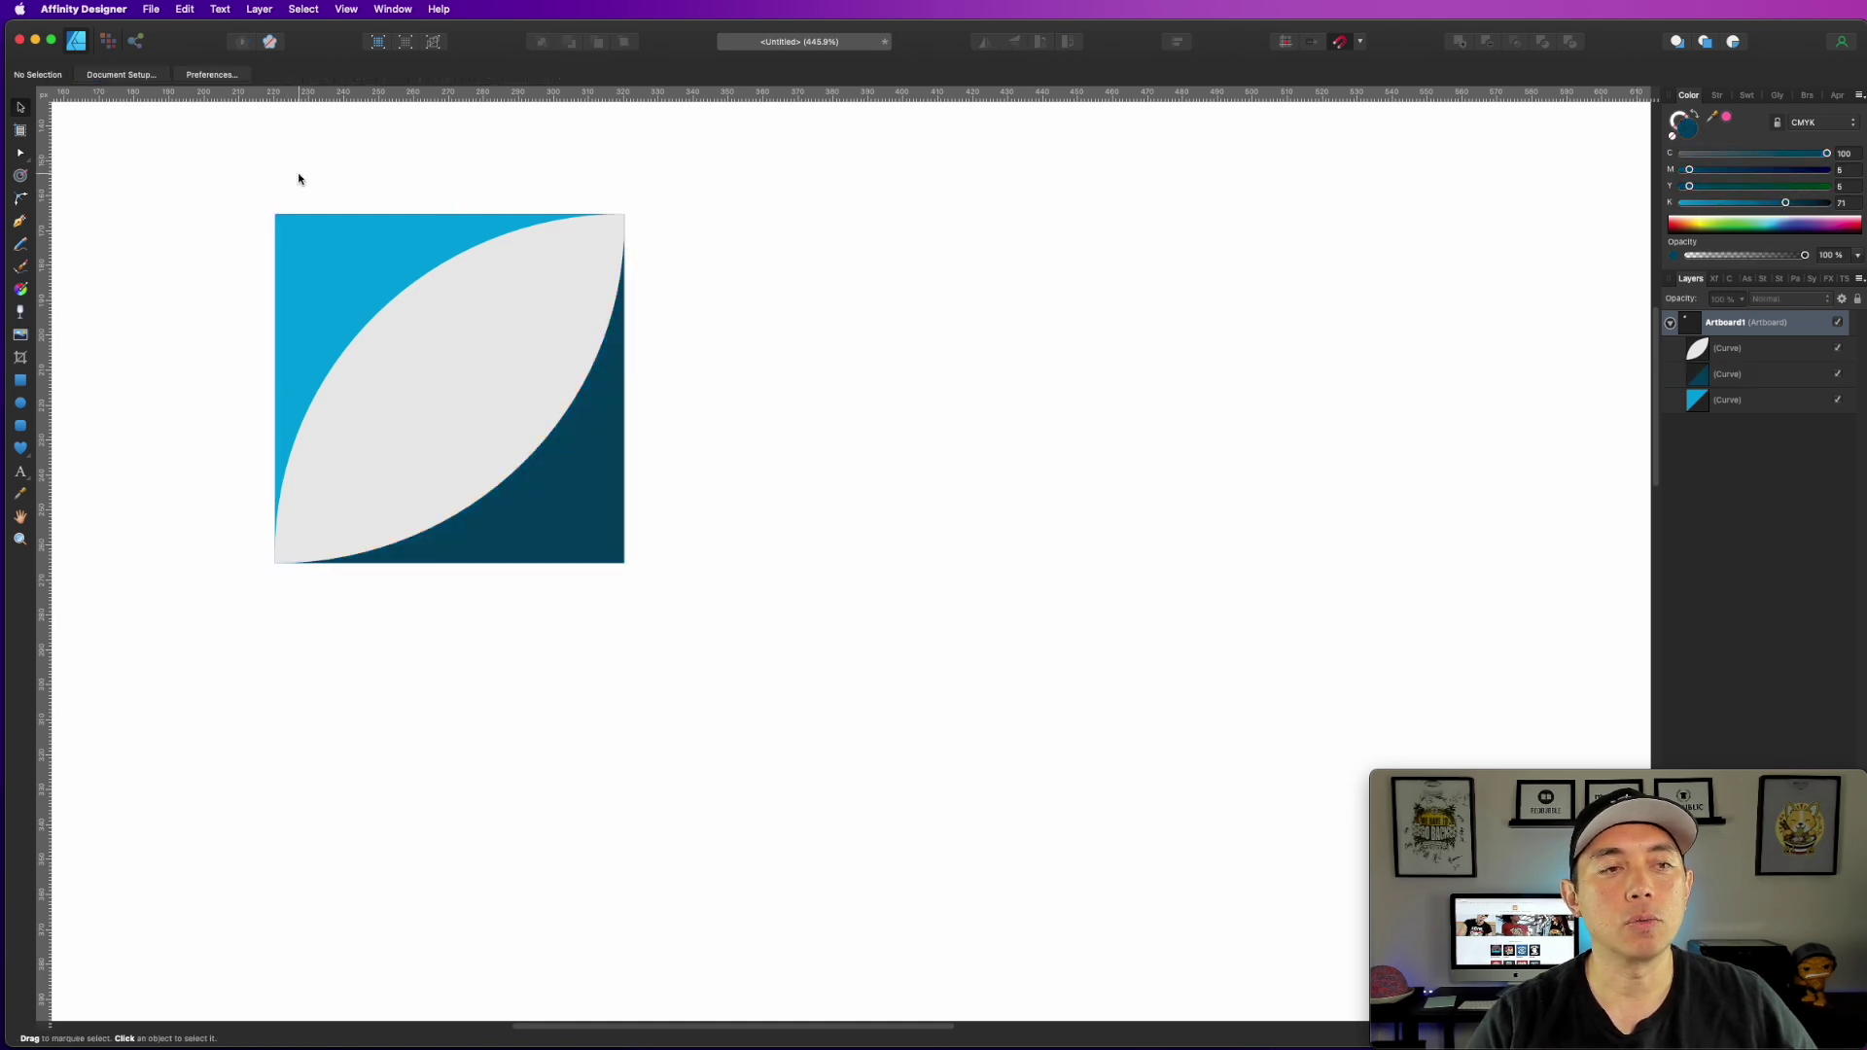
left_click_drag(121, 174, 962, 801)
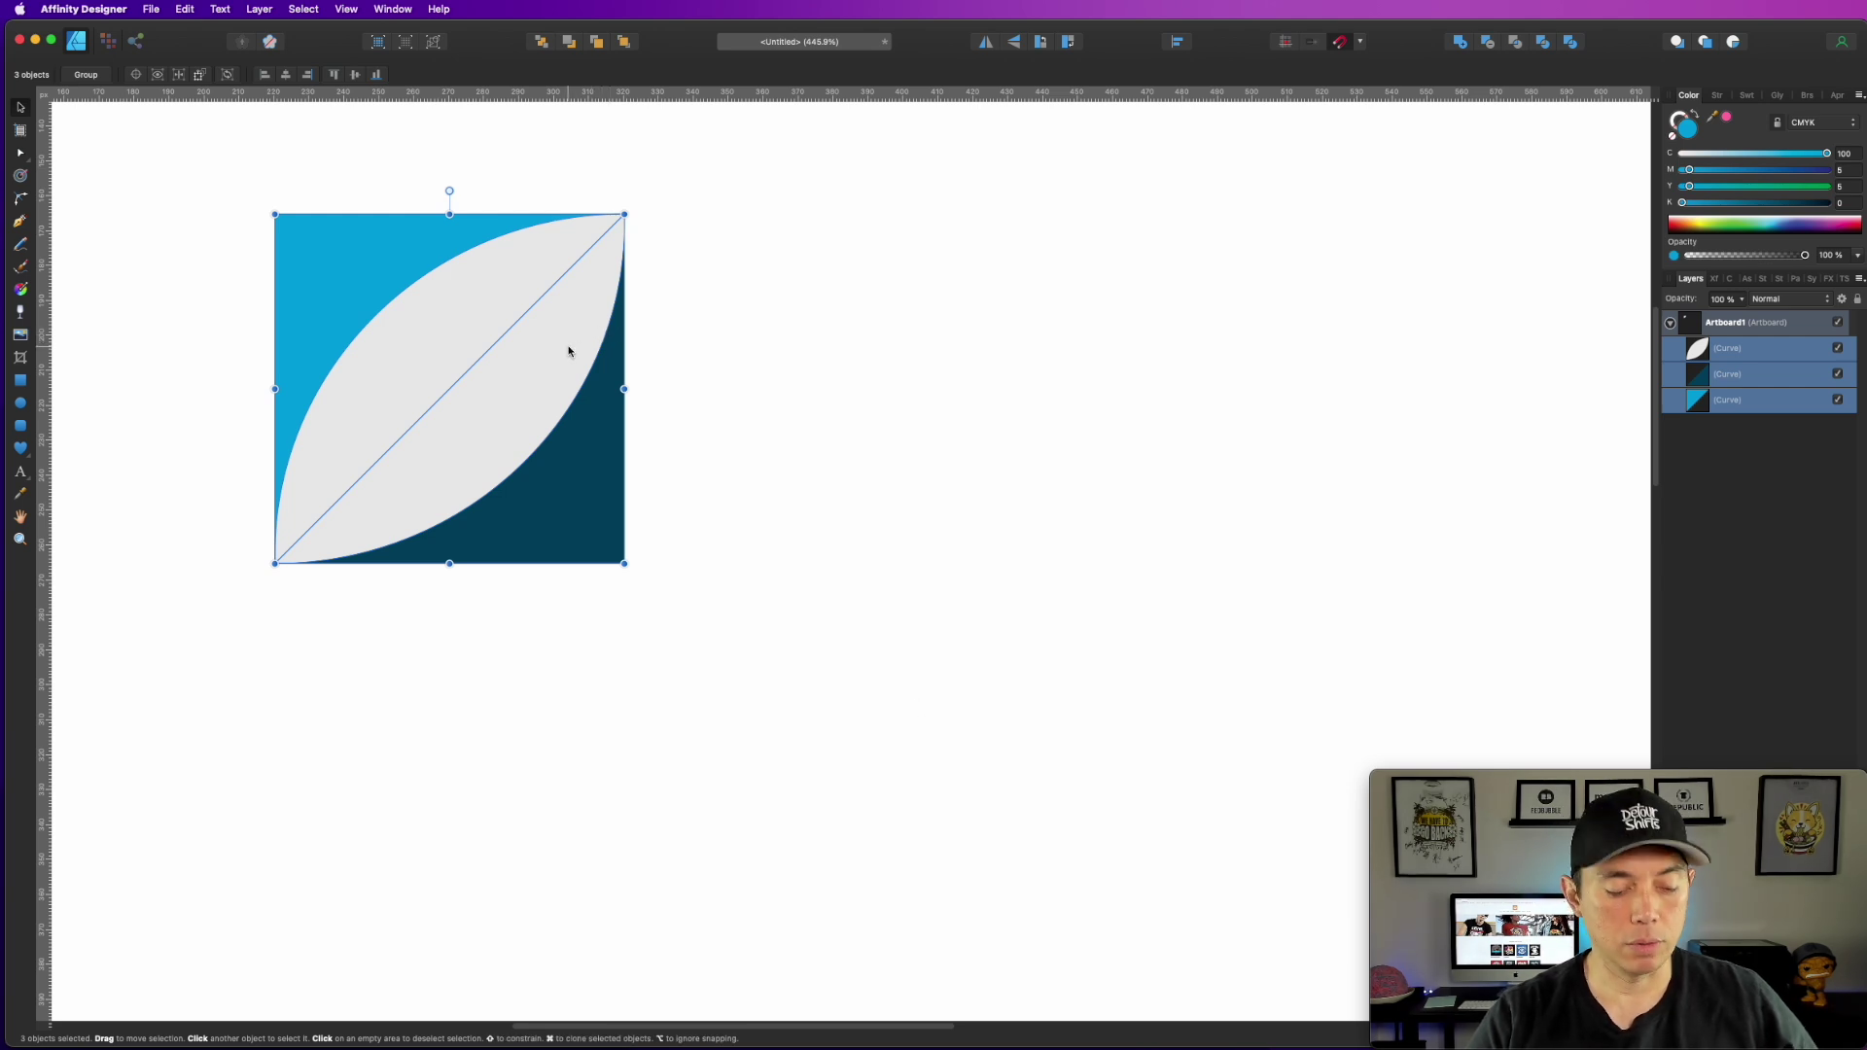
Step: Copy the tile to the right, flip it horizontally, and set it flush against the original
left_click_drag(568, 346, 917, 341)
left_click(802, 582)
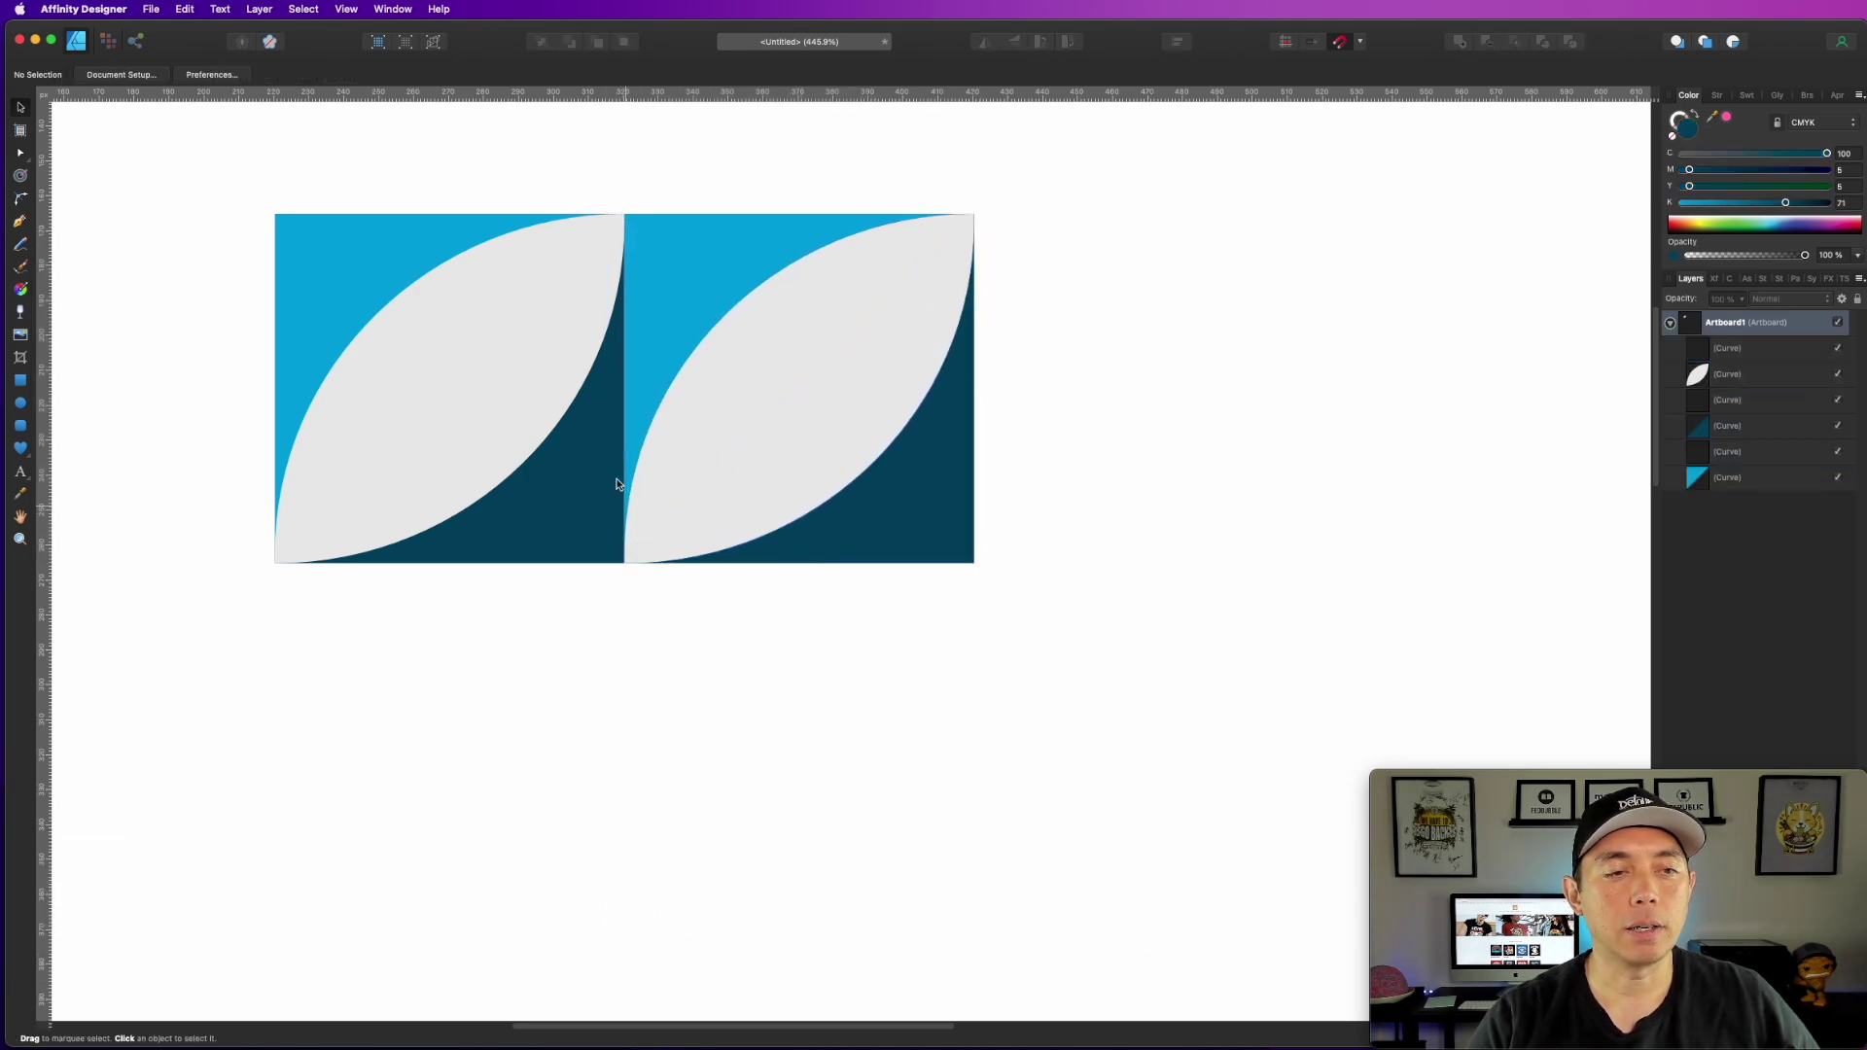
left_click_drag(1037, 153, 587, 595)
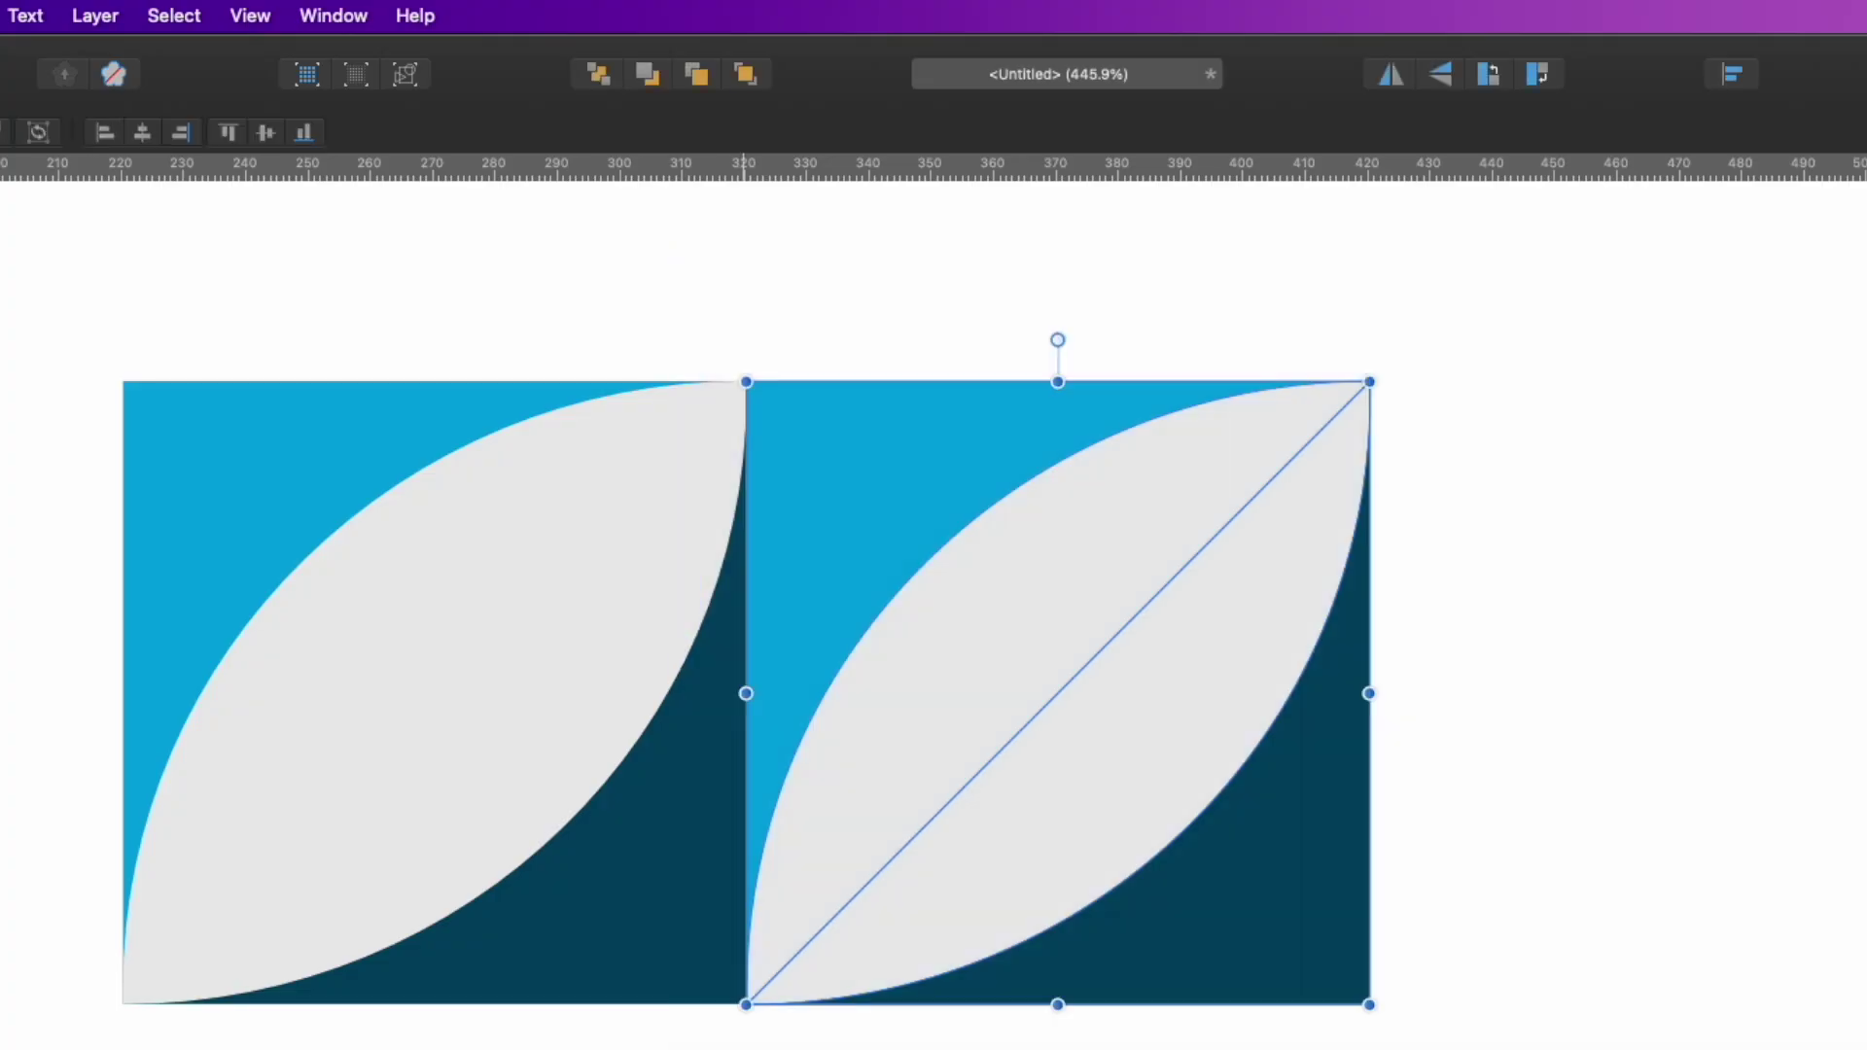
left_click(1390, 74)
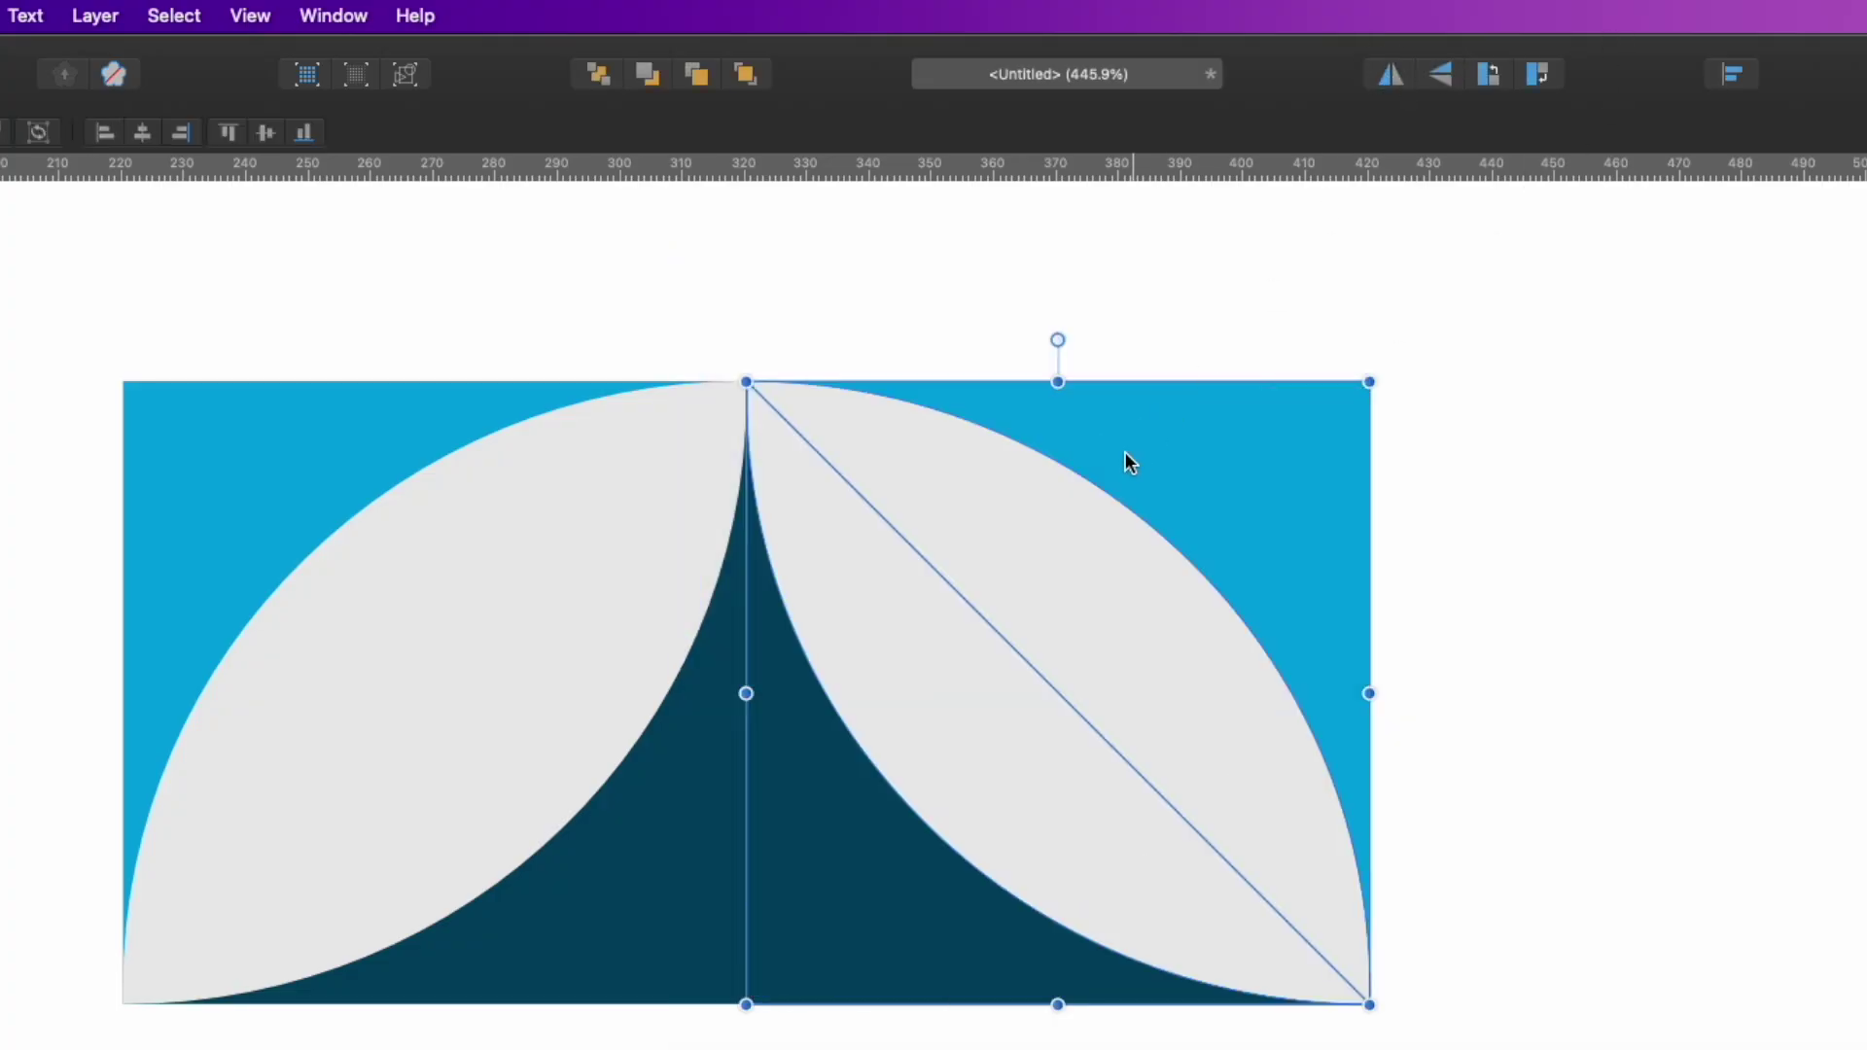
left_click_drag(1042, 516, 1041, 516)
left_click(1522, 566)
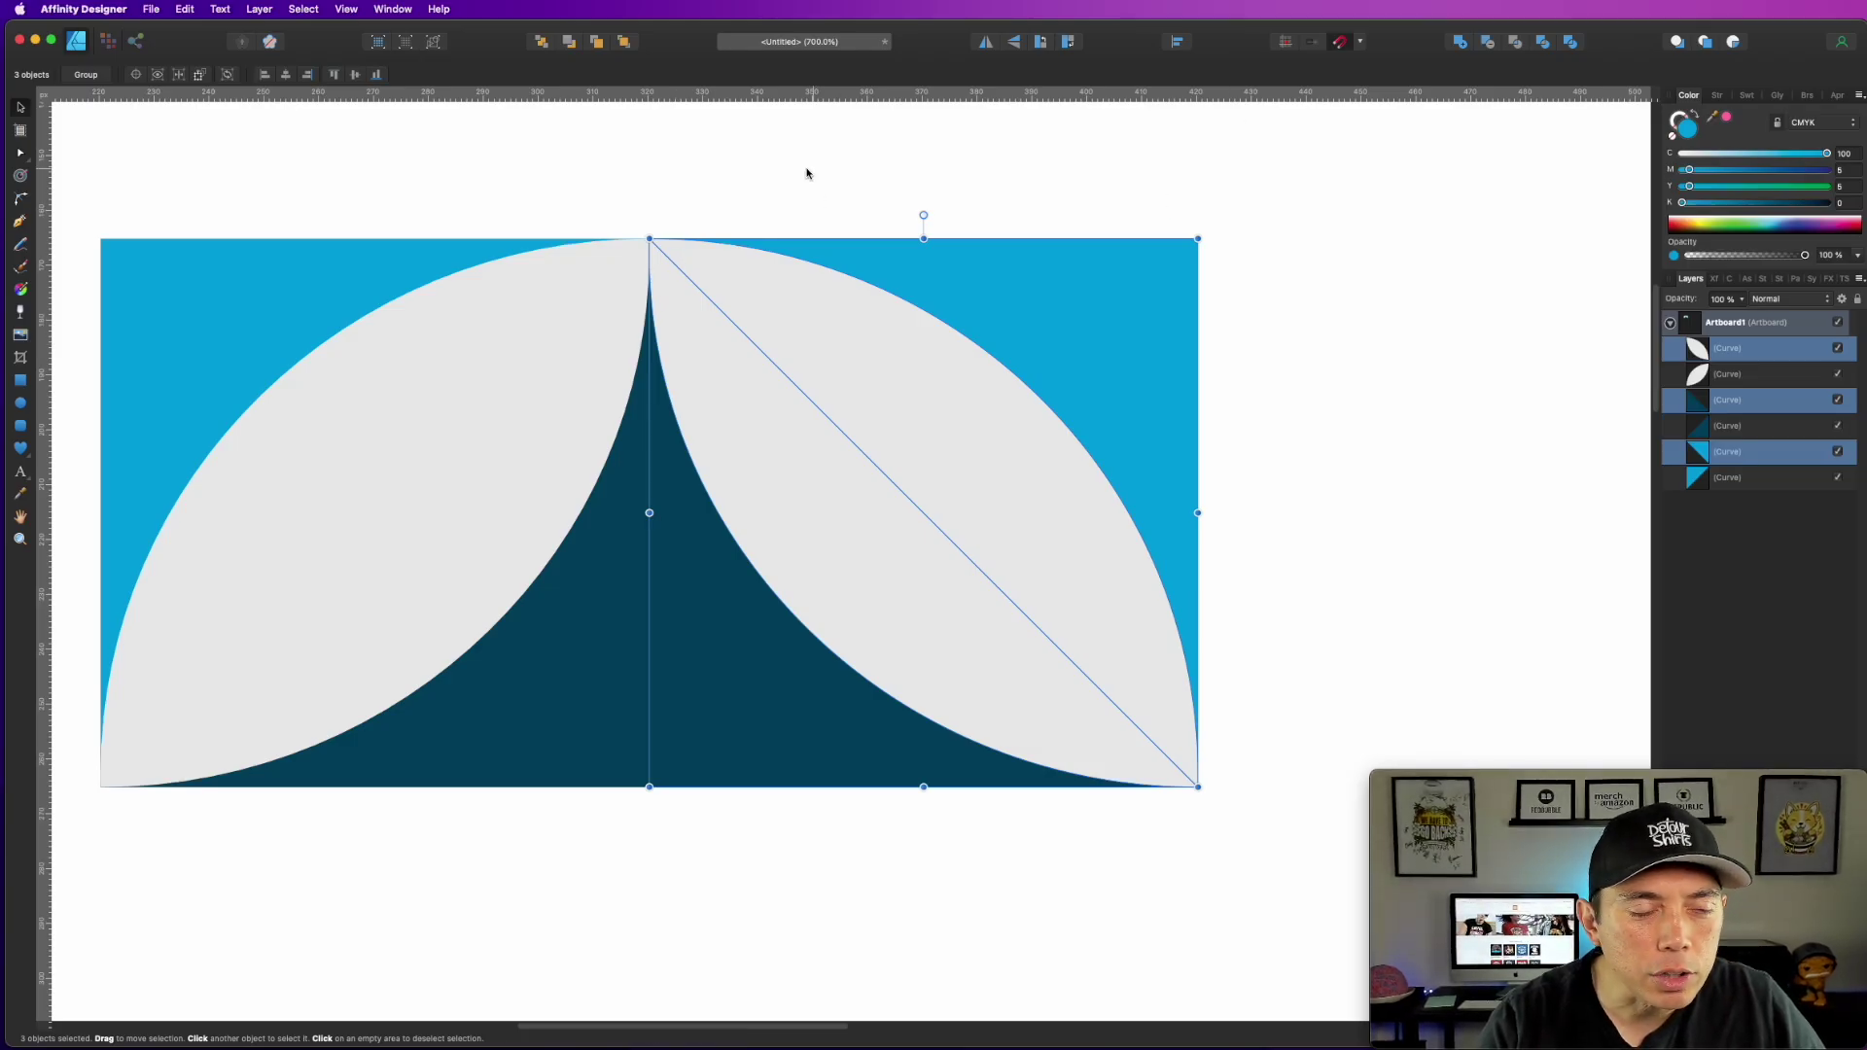
left_click(806, 173)
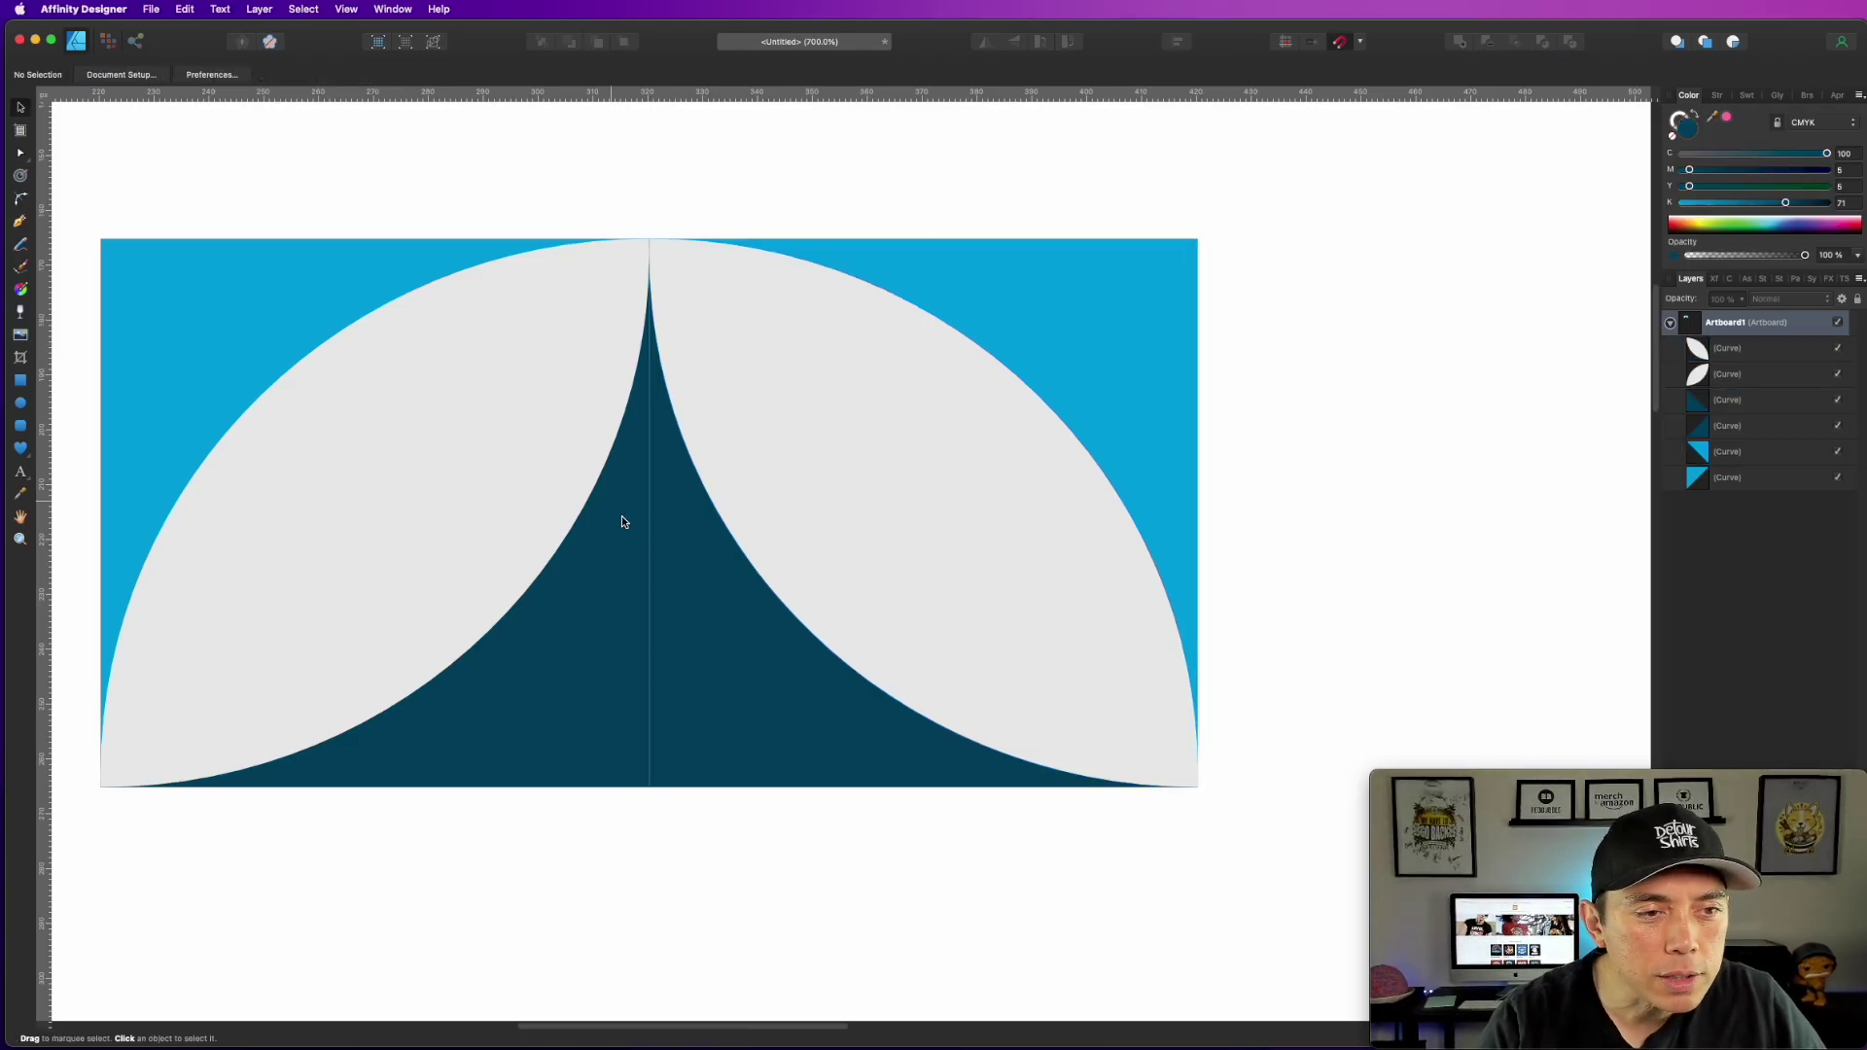
Step: Copy the six curves straight down and flip the copy vertically to form a dark four-pointed star
left_click(678, 634)
left_click(1346, 259)
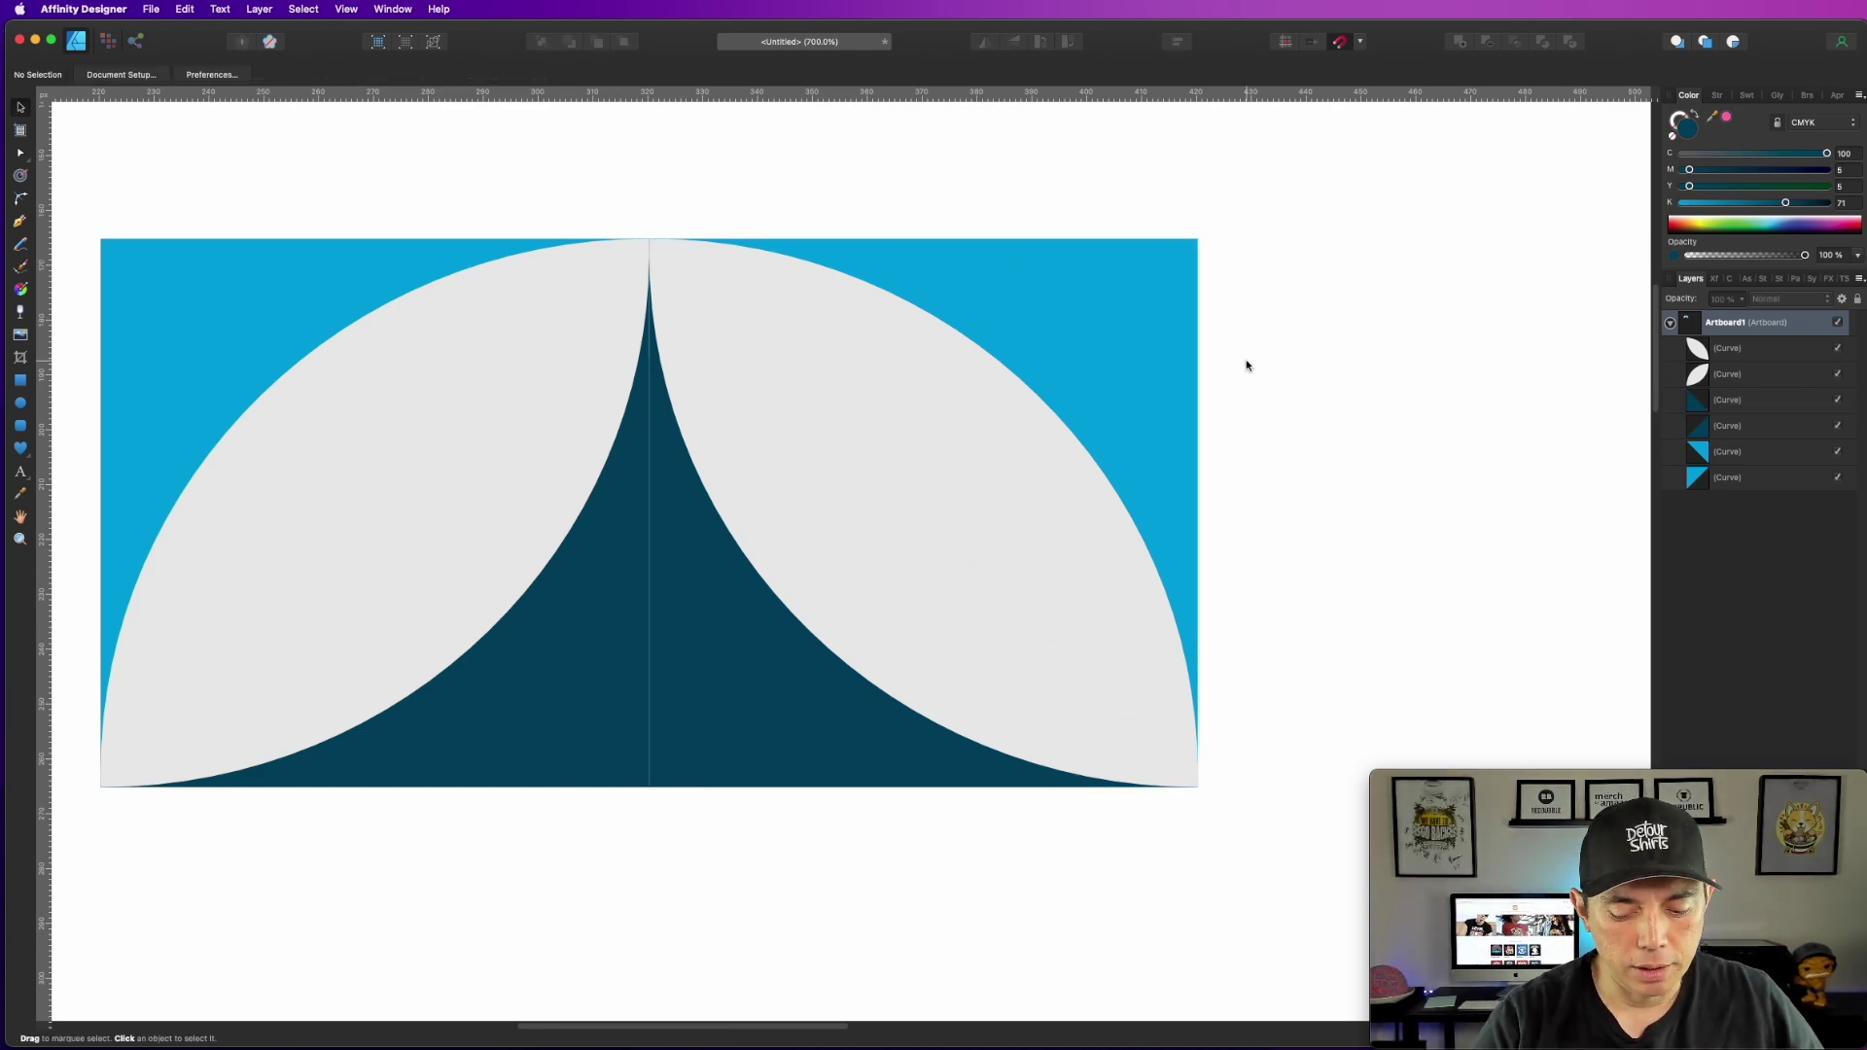
key("super+minus")
left_click_drag(259, 242, 1095, 762)
scroll(963, 546, "down", 4)
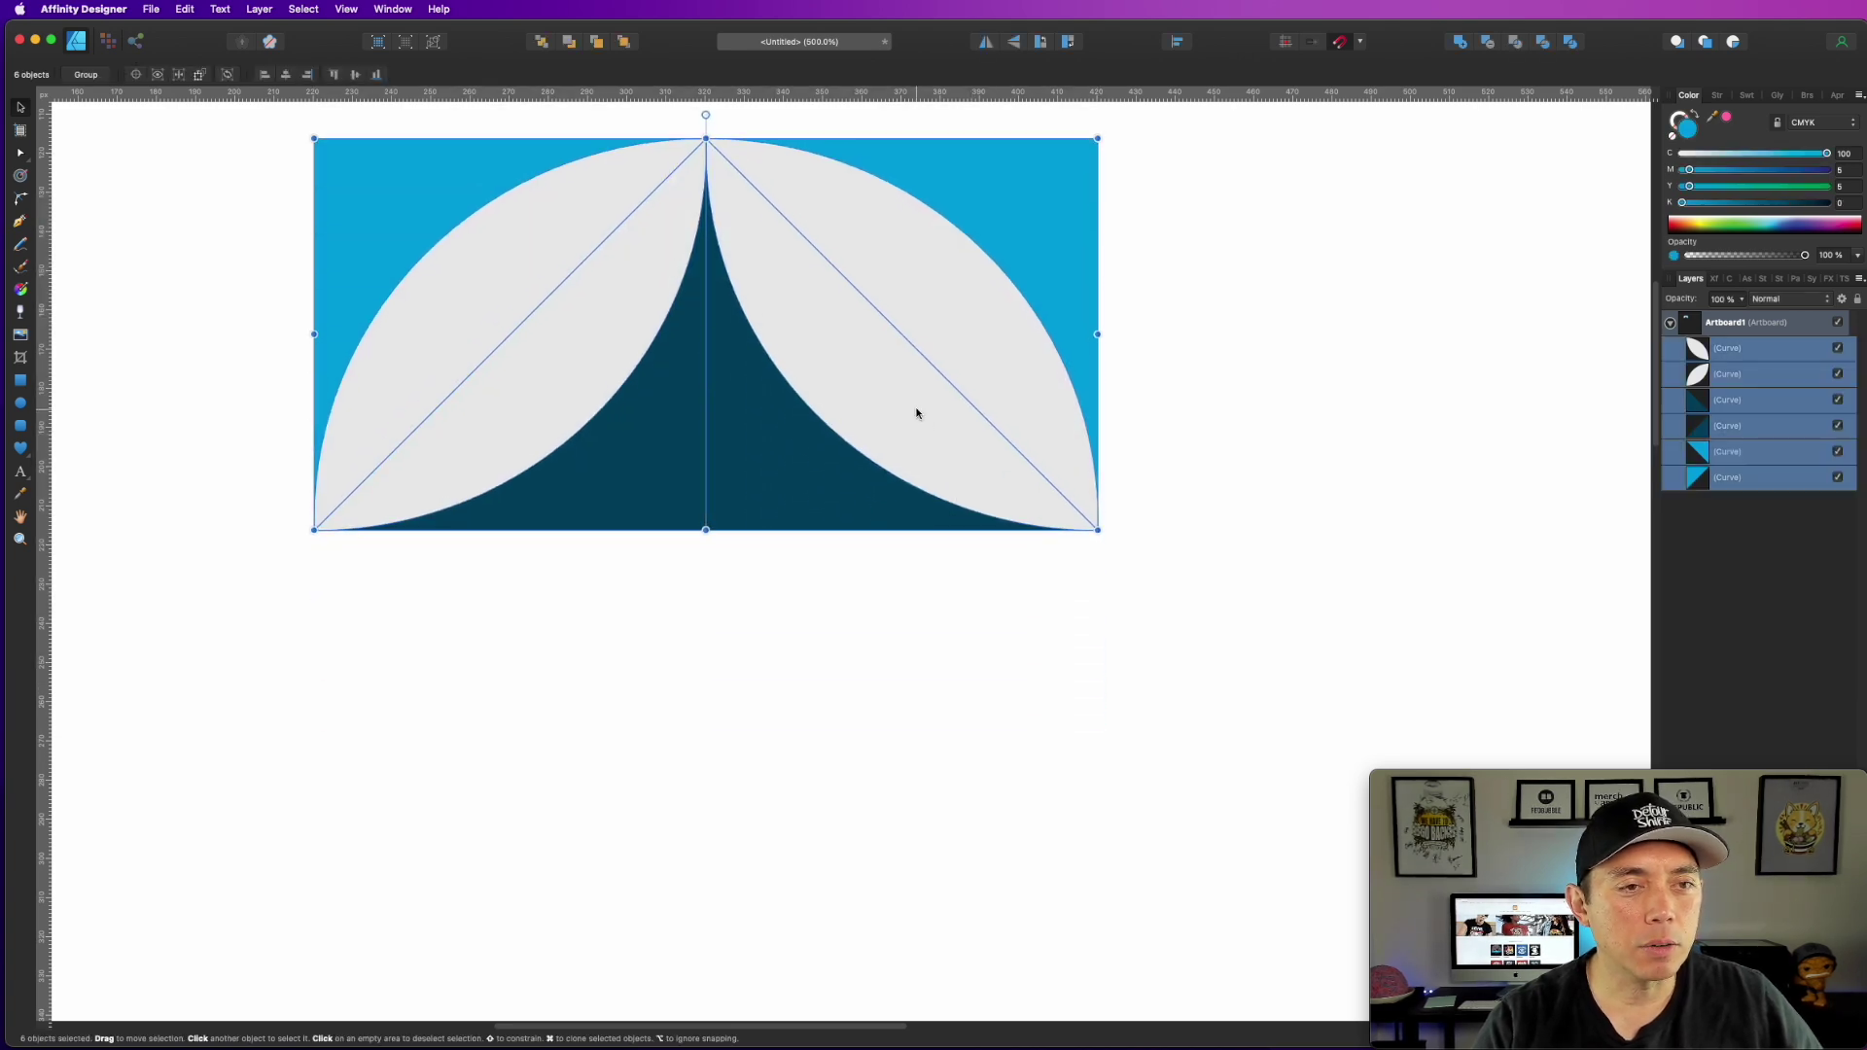
left_click_drag(916, 434, 921, 804)
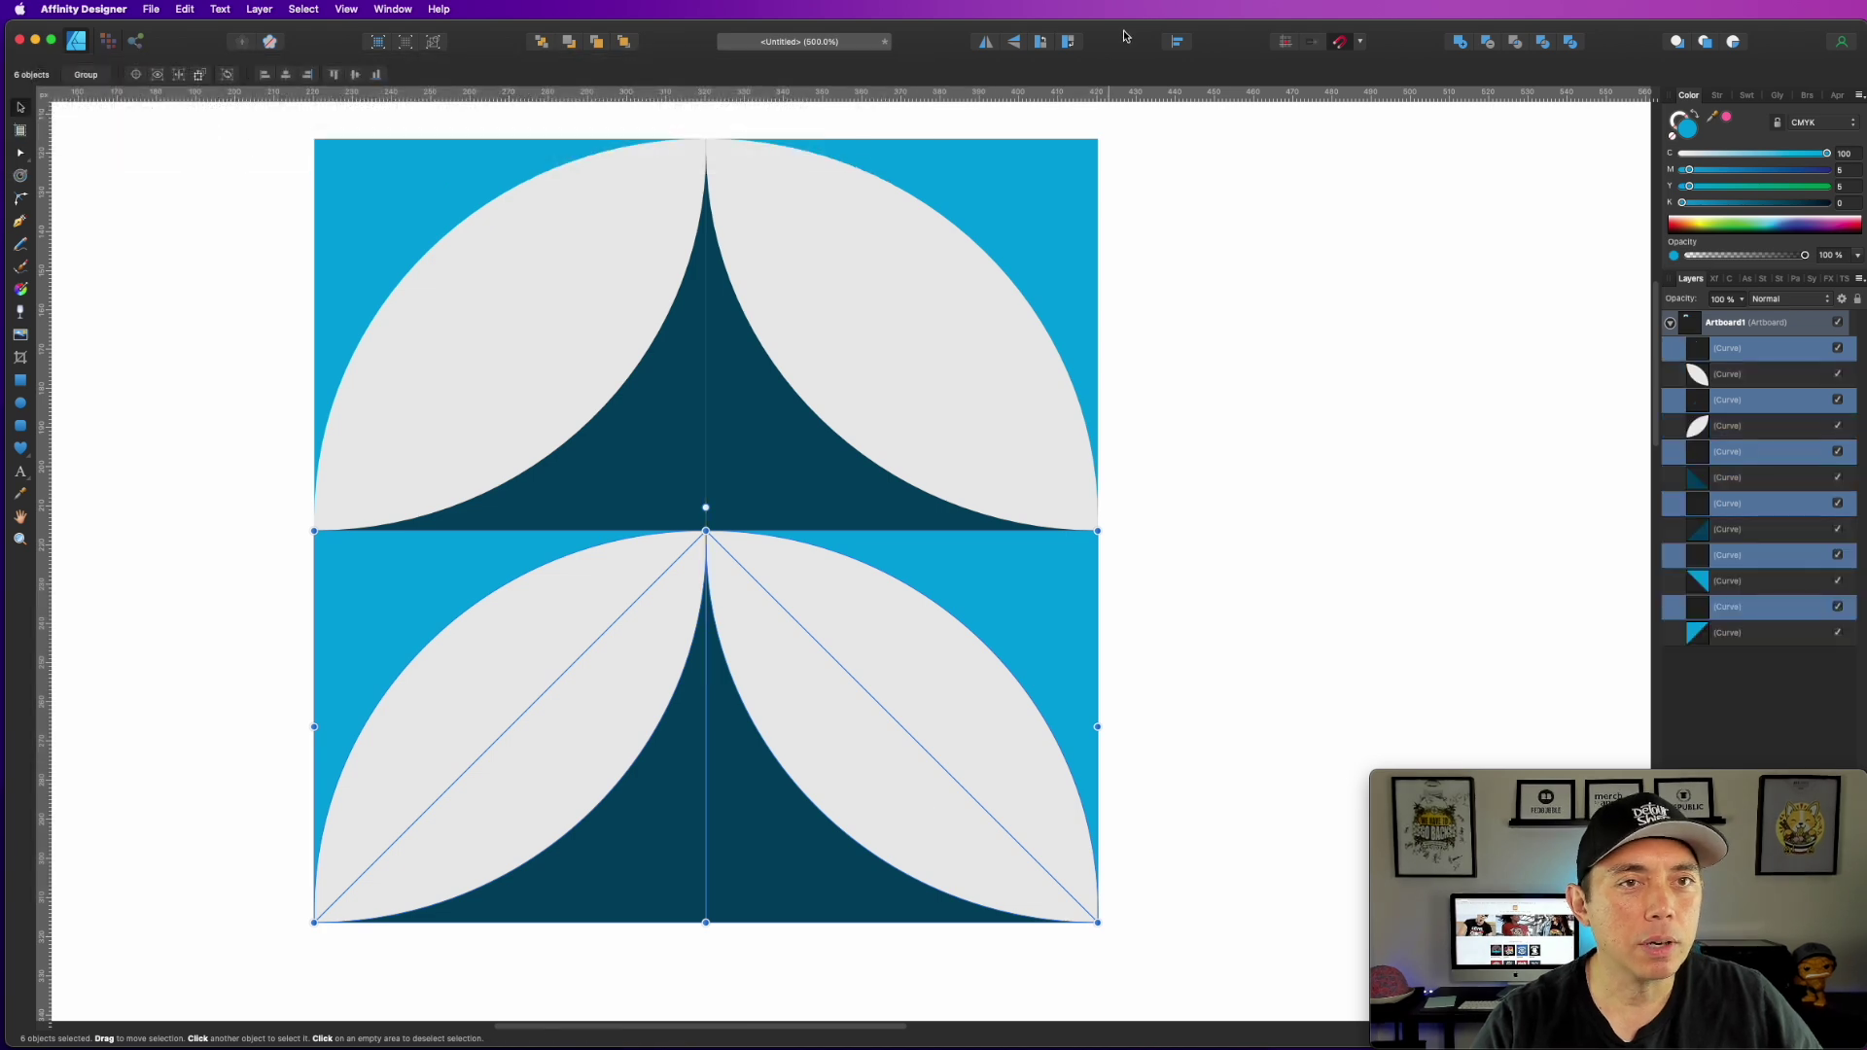
left_click(1014, 42)
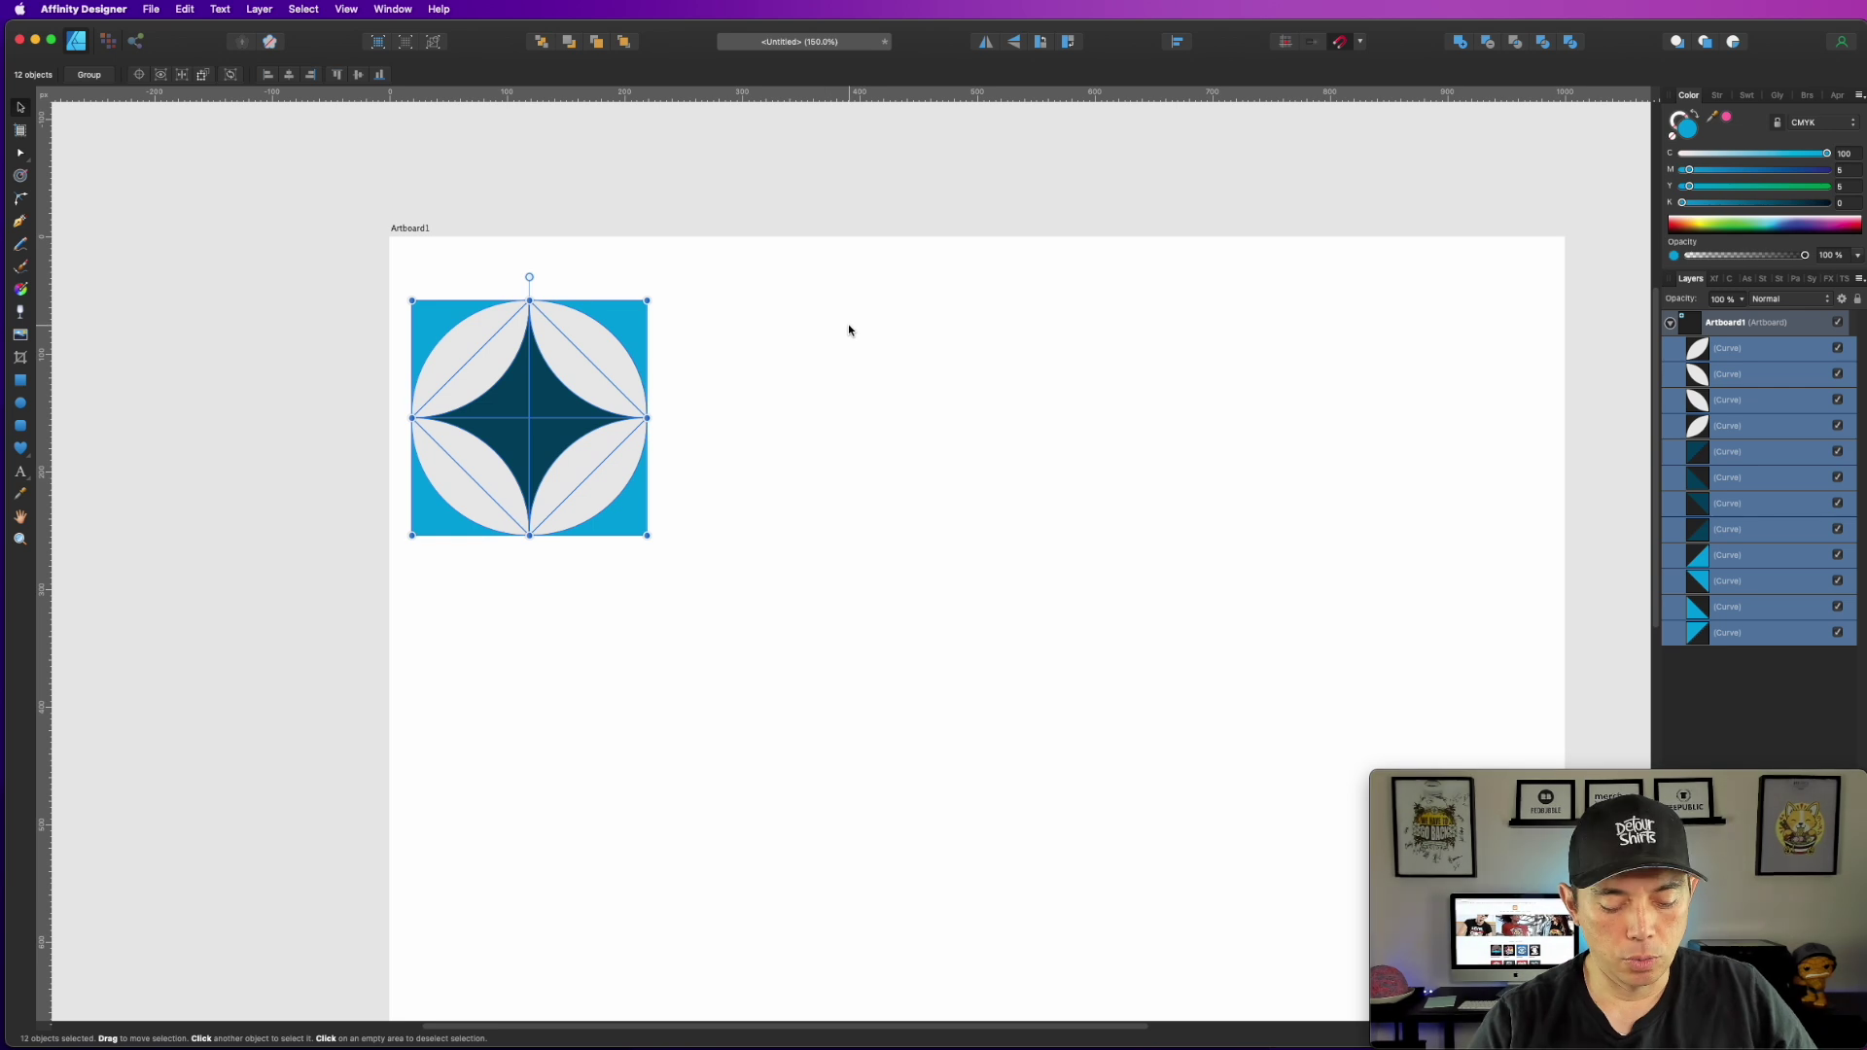
Step: Group the twelve curves into one tile and set its W and H to 100 px
key("super+g")
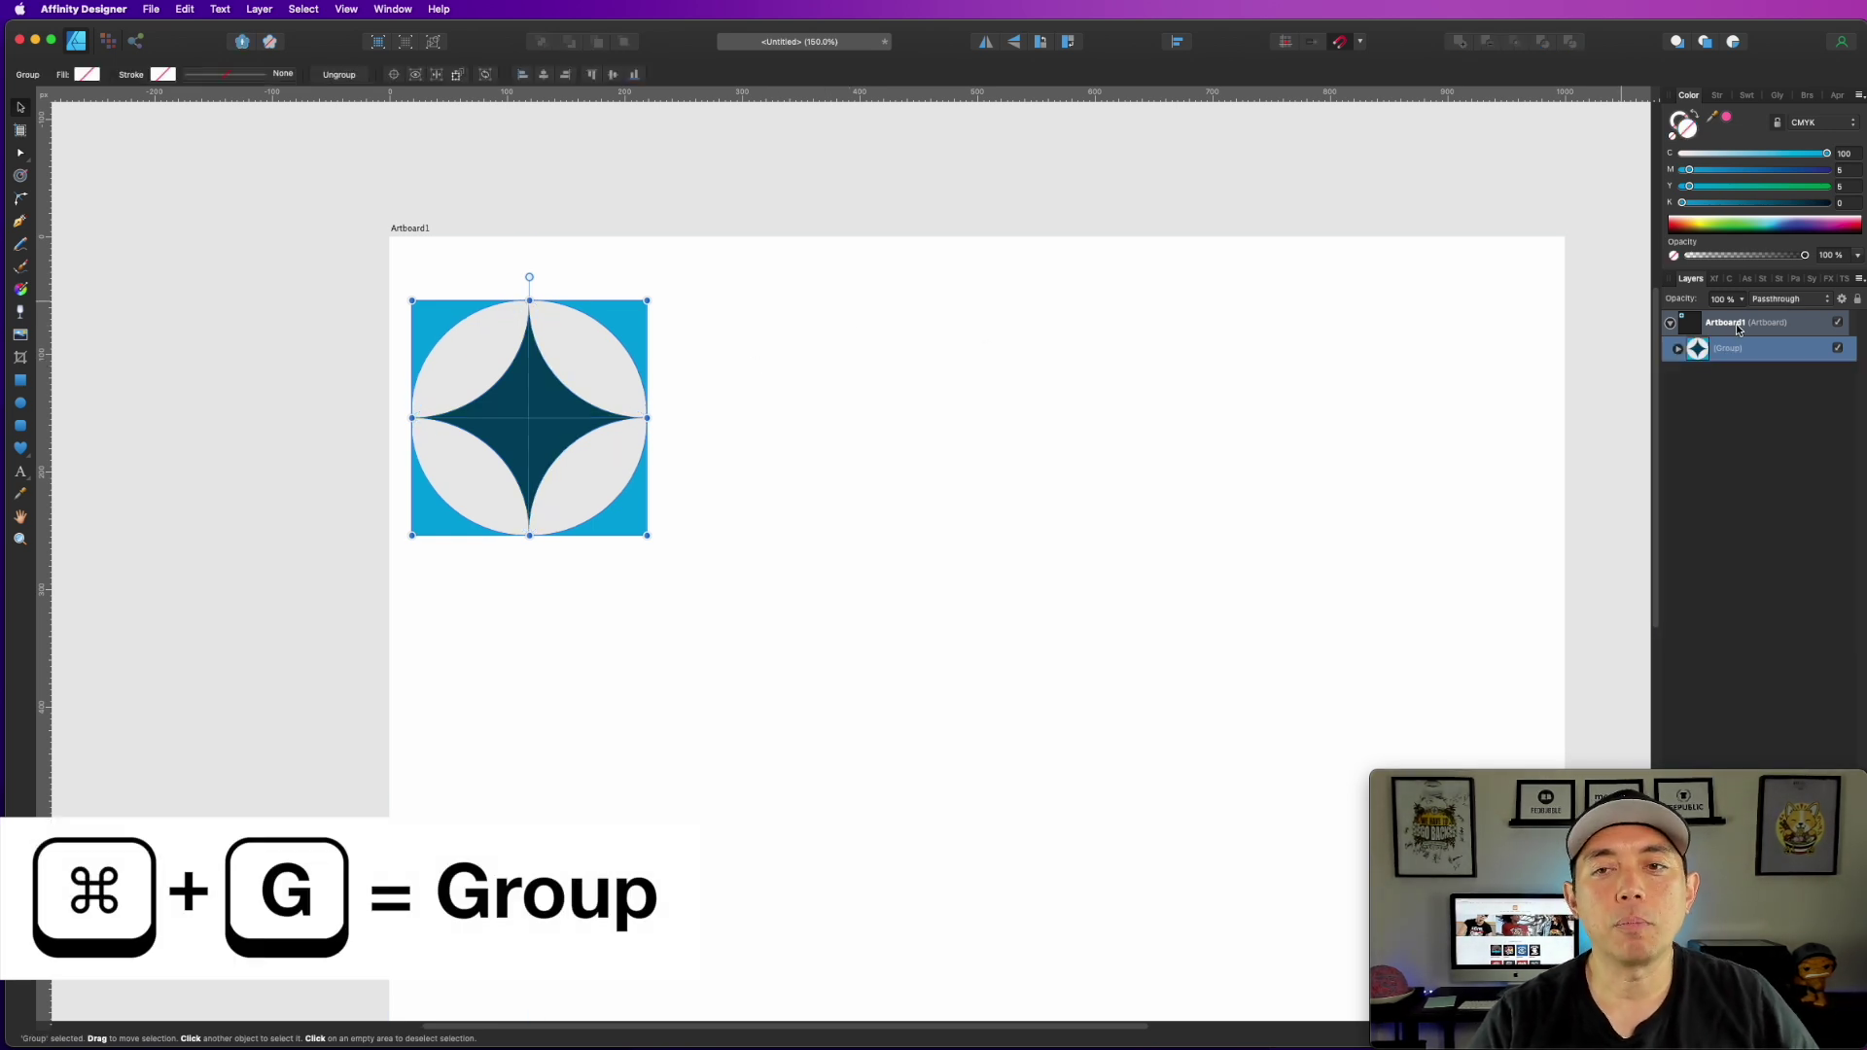
left_click(1716, 283)
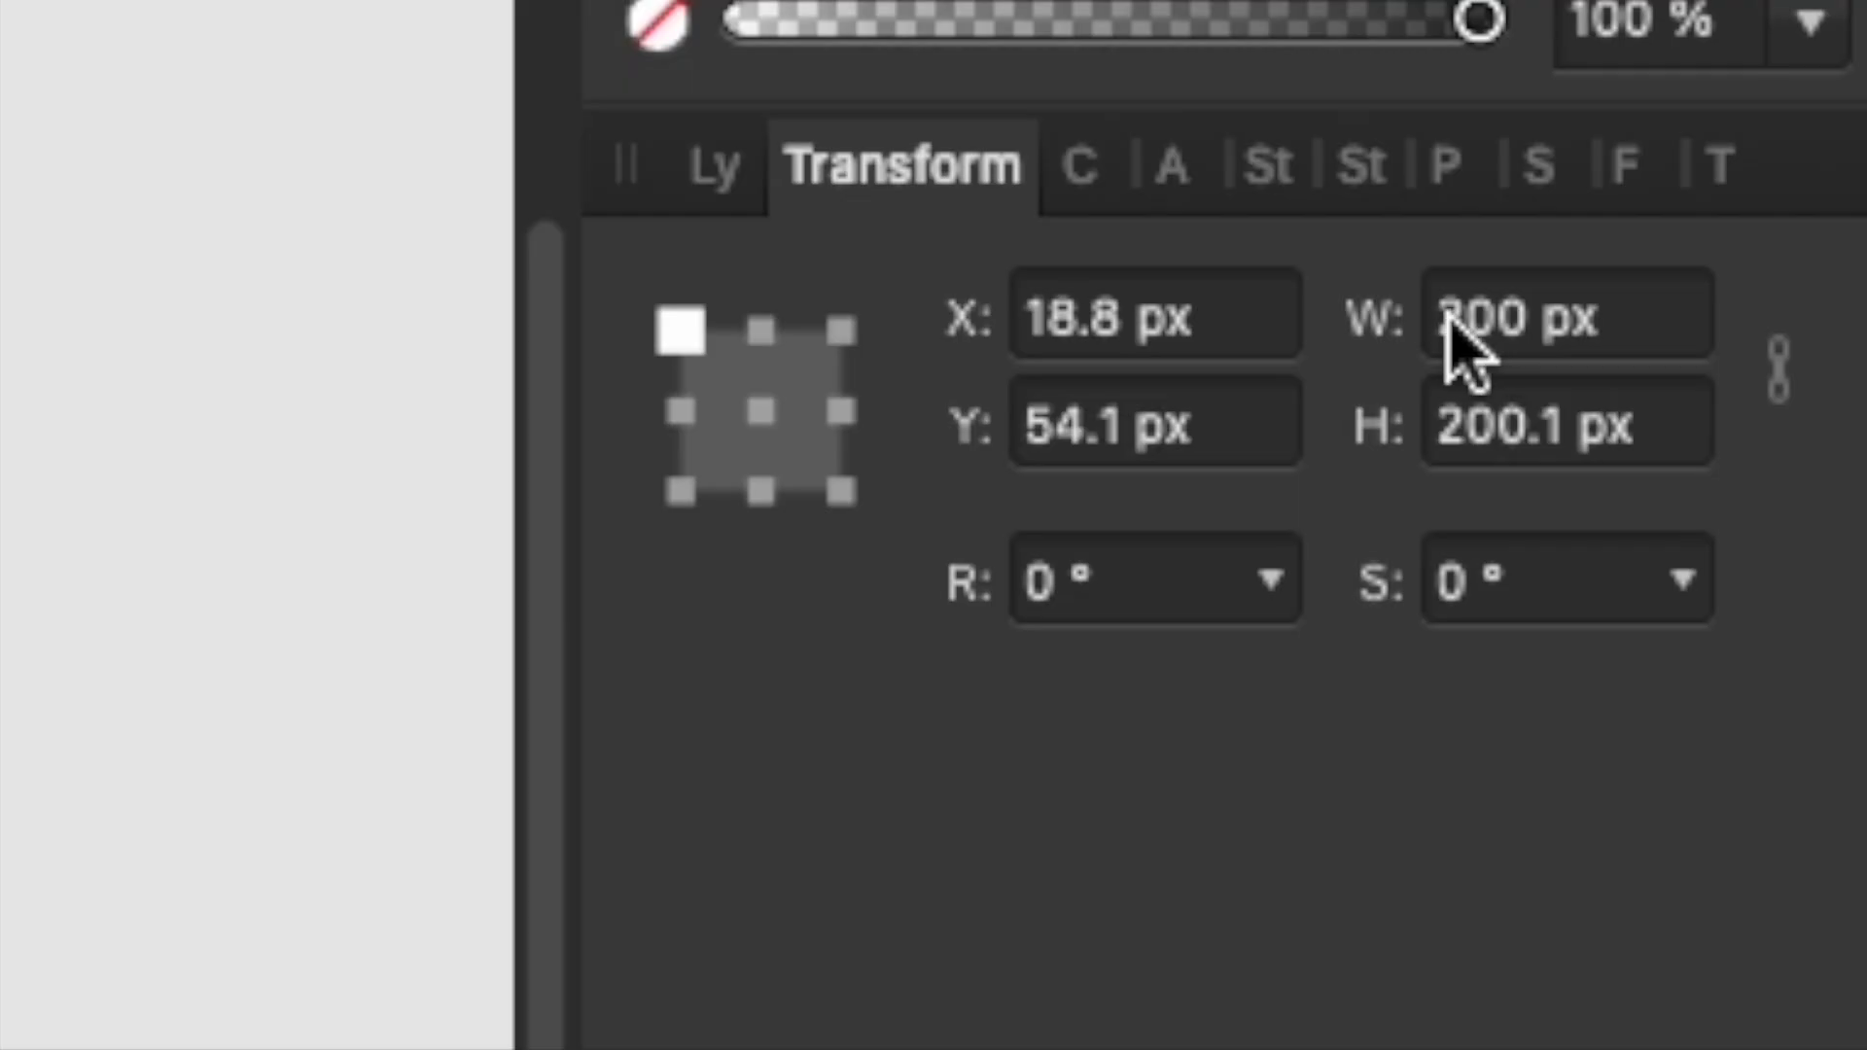
double_click(1801, 307)
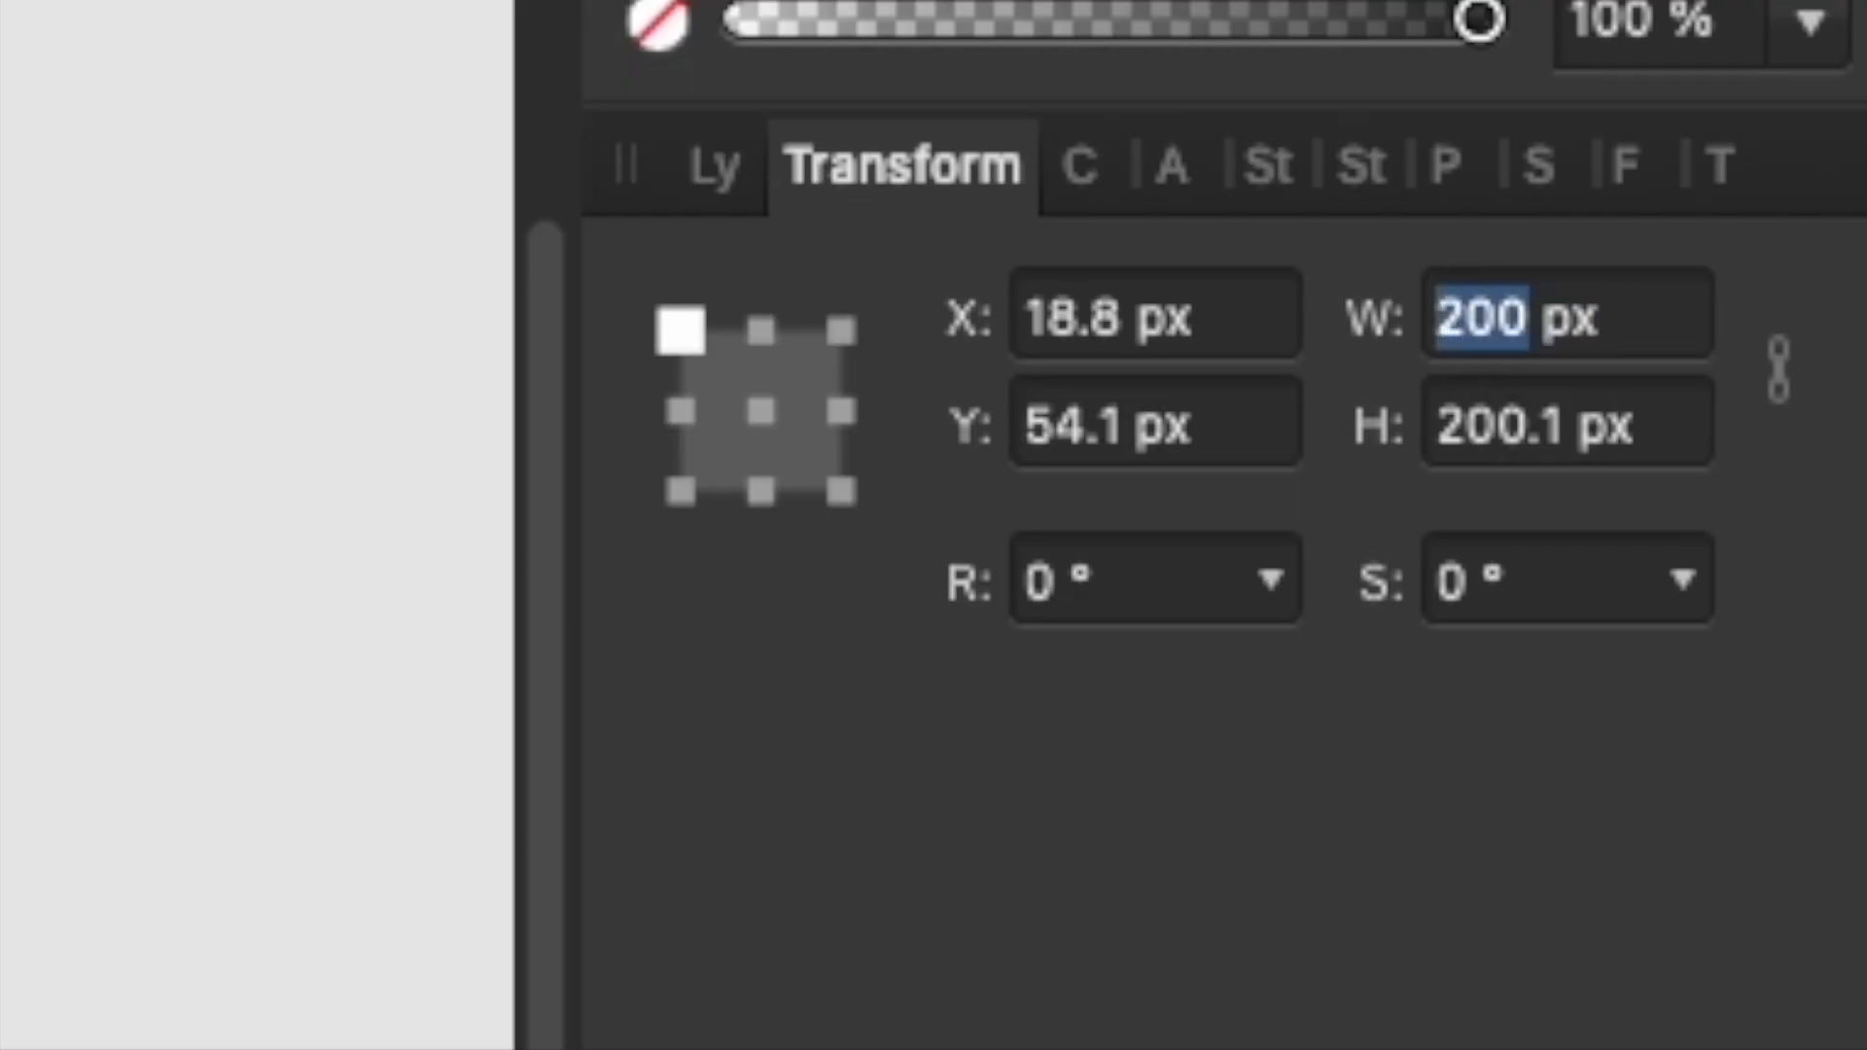
type("100")
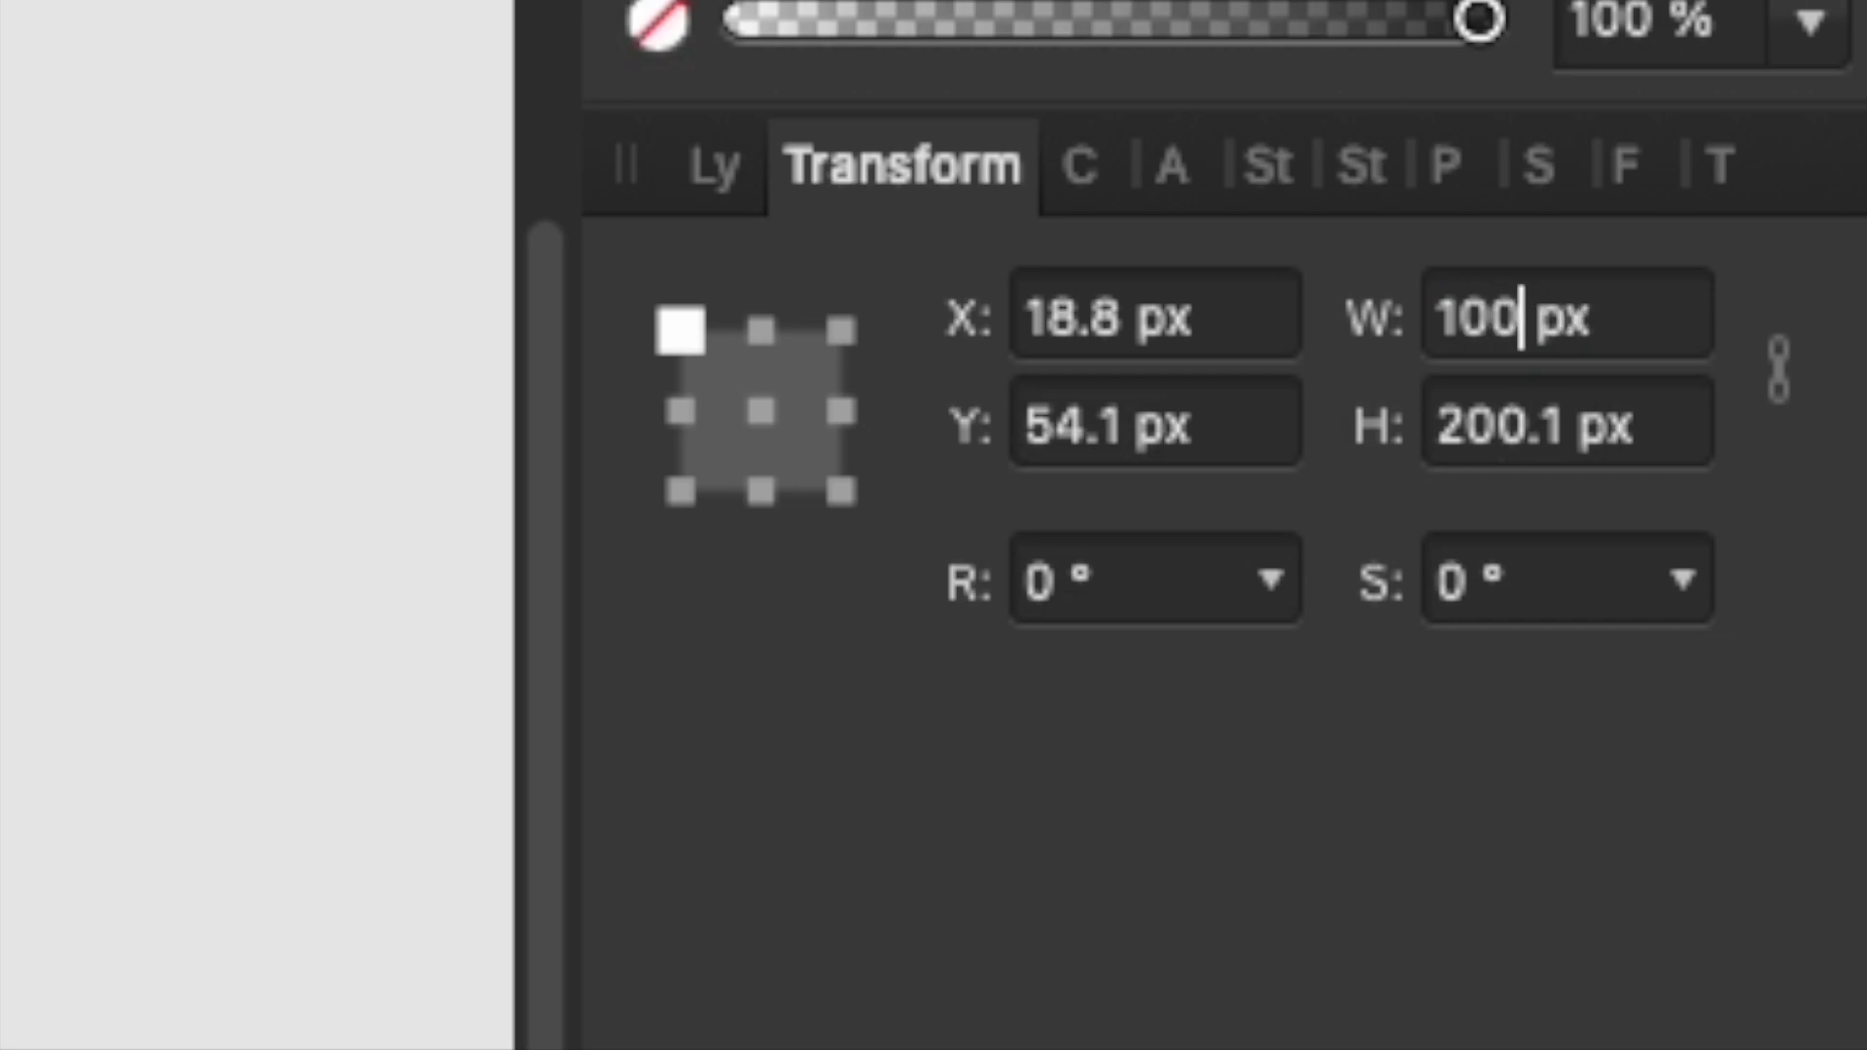
key("Tab")
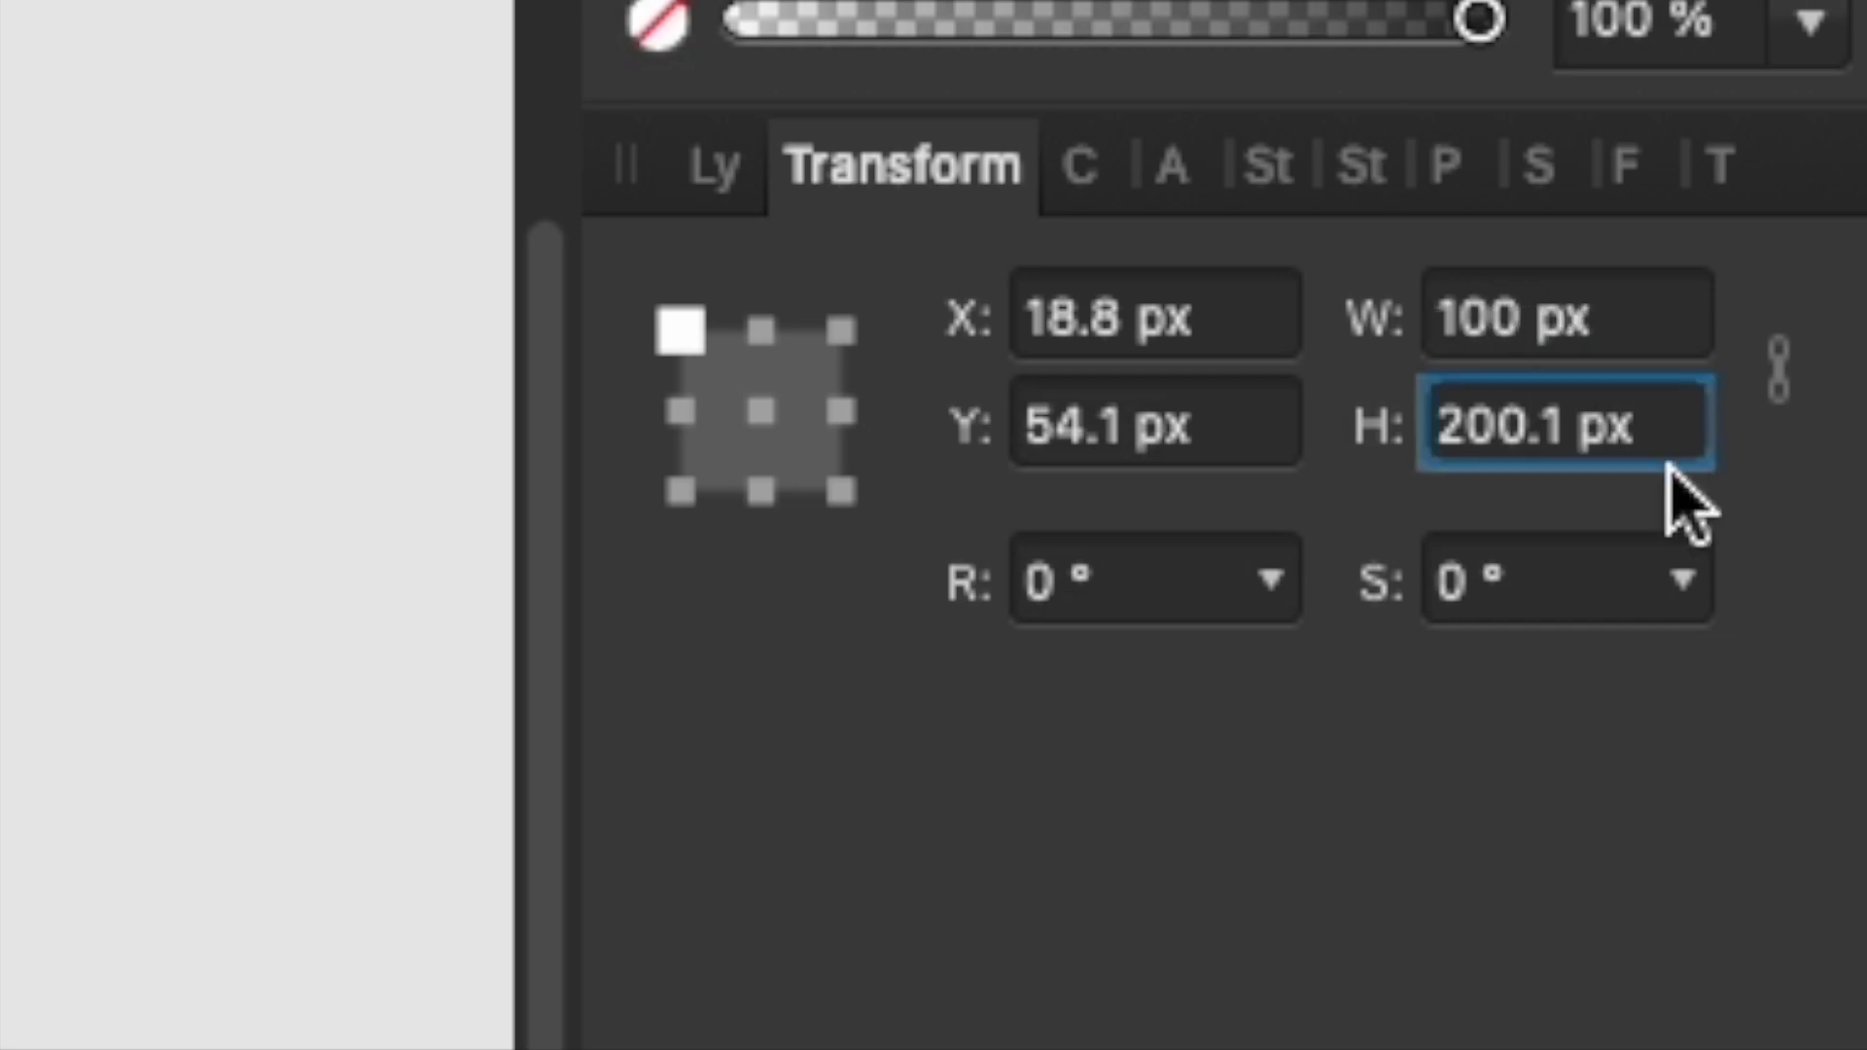
double_click(1525, 447)
type("100")
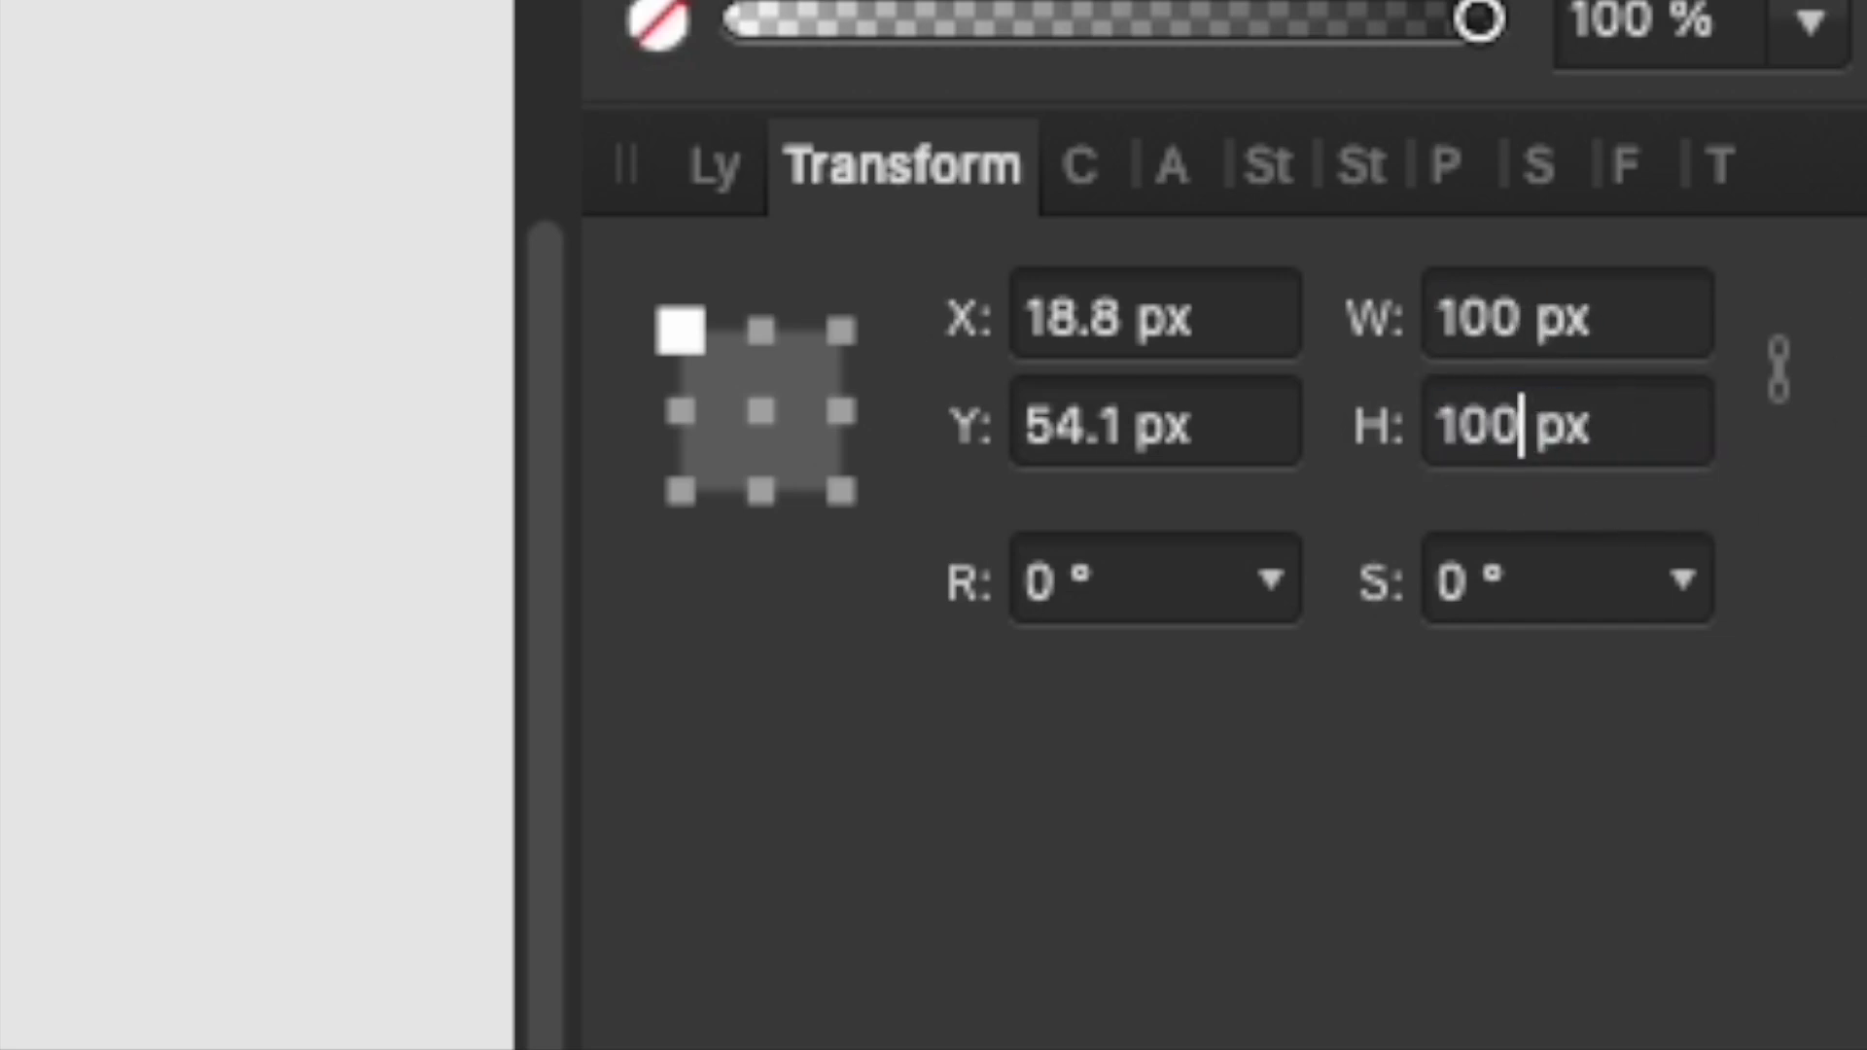
key("Tab")
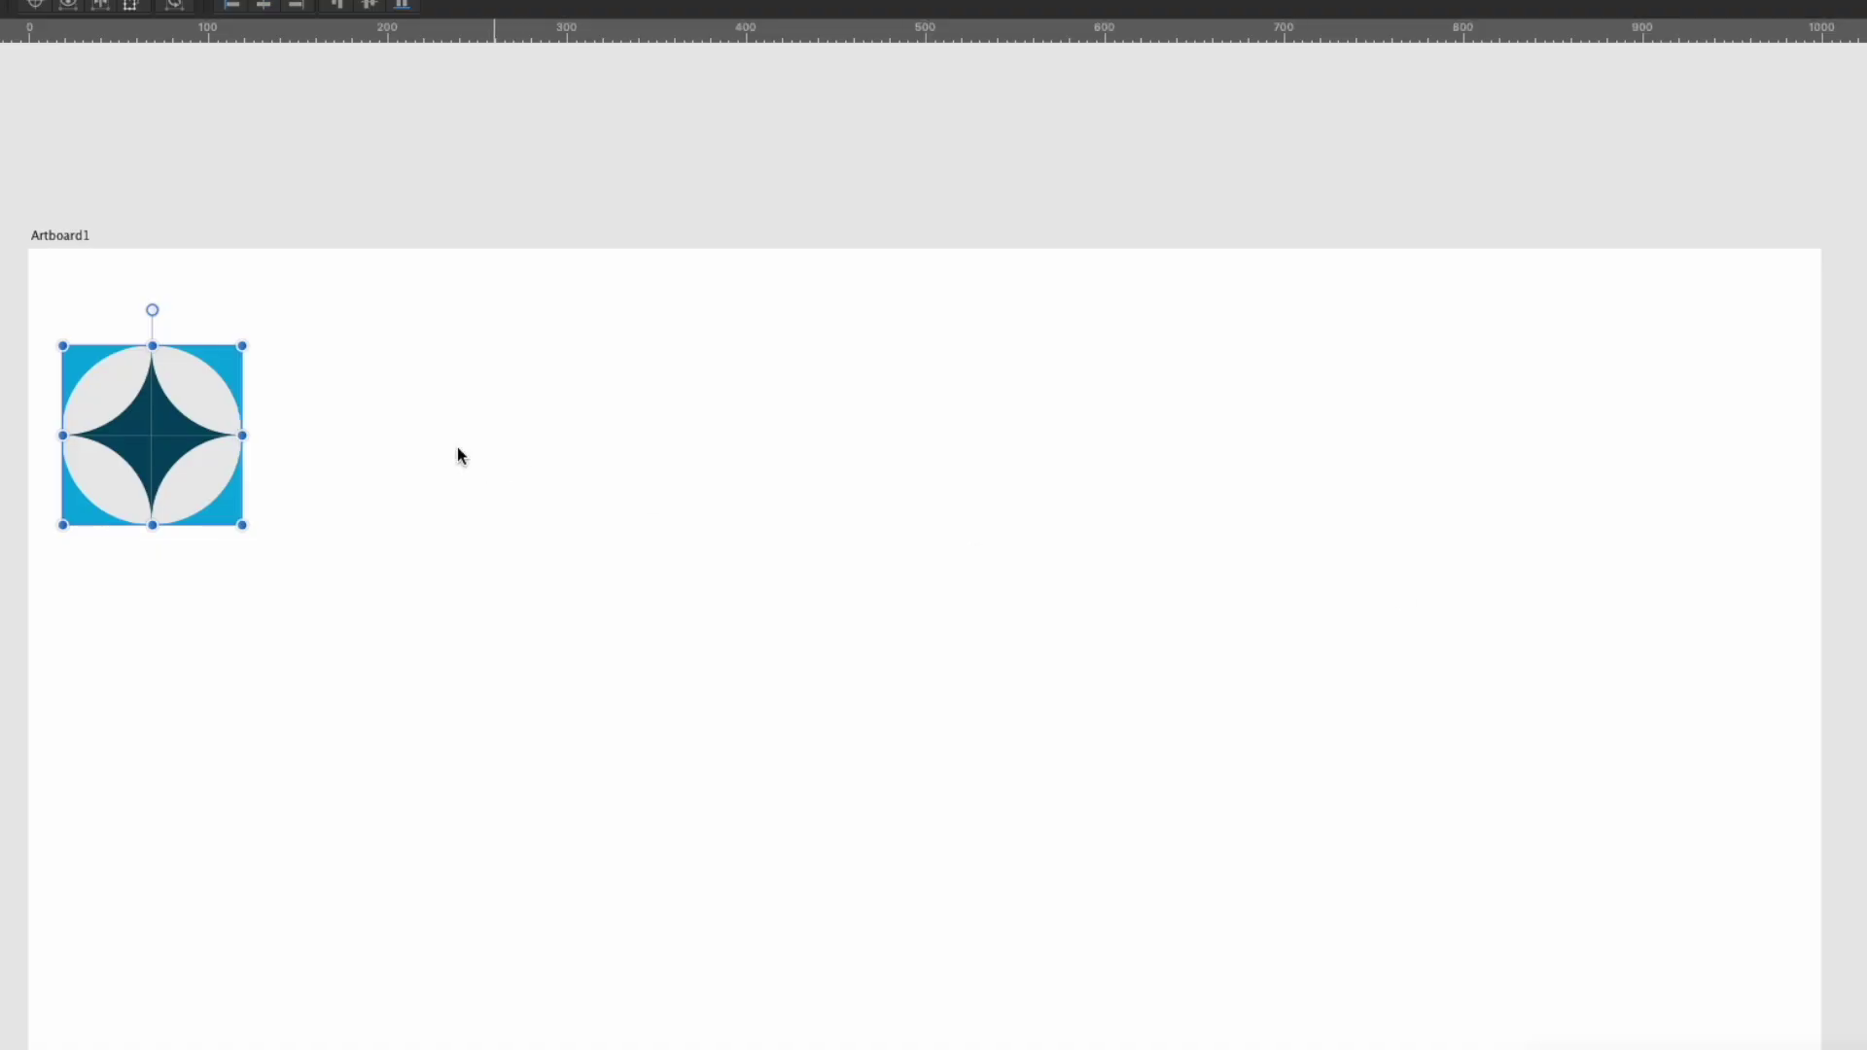
Step: Place the tile at the artboard's top-left and repeat copies into a row of ten tiles
left_click_drag(95, 356, 62, 263)
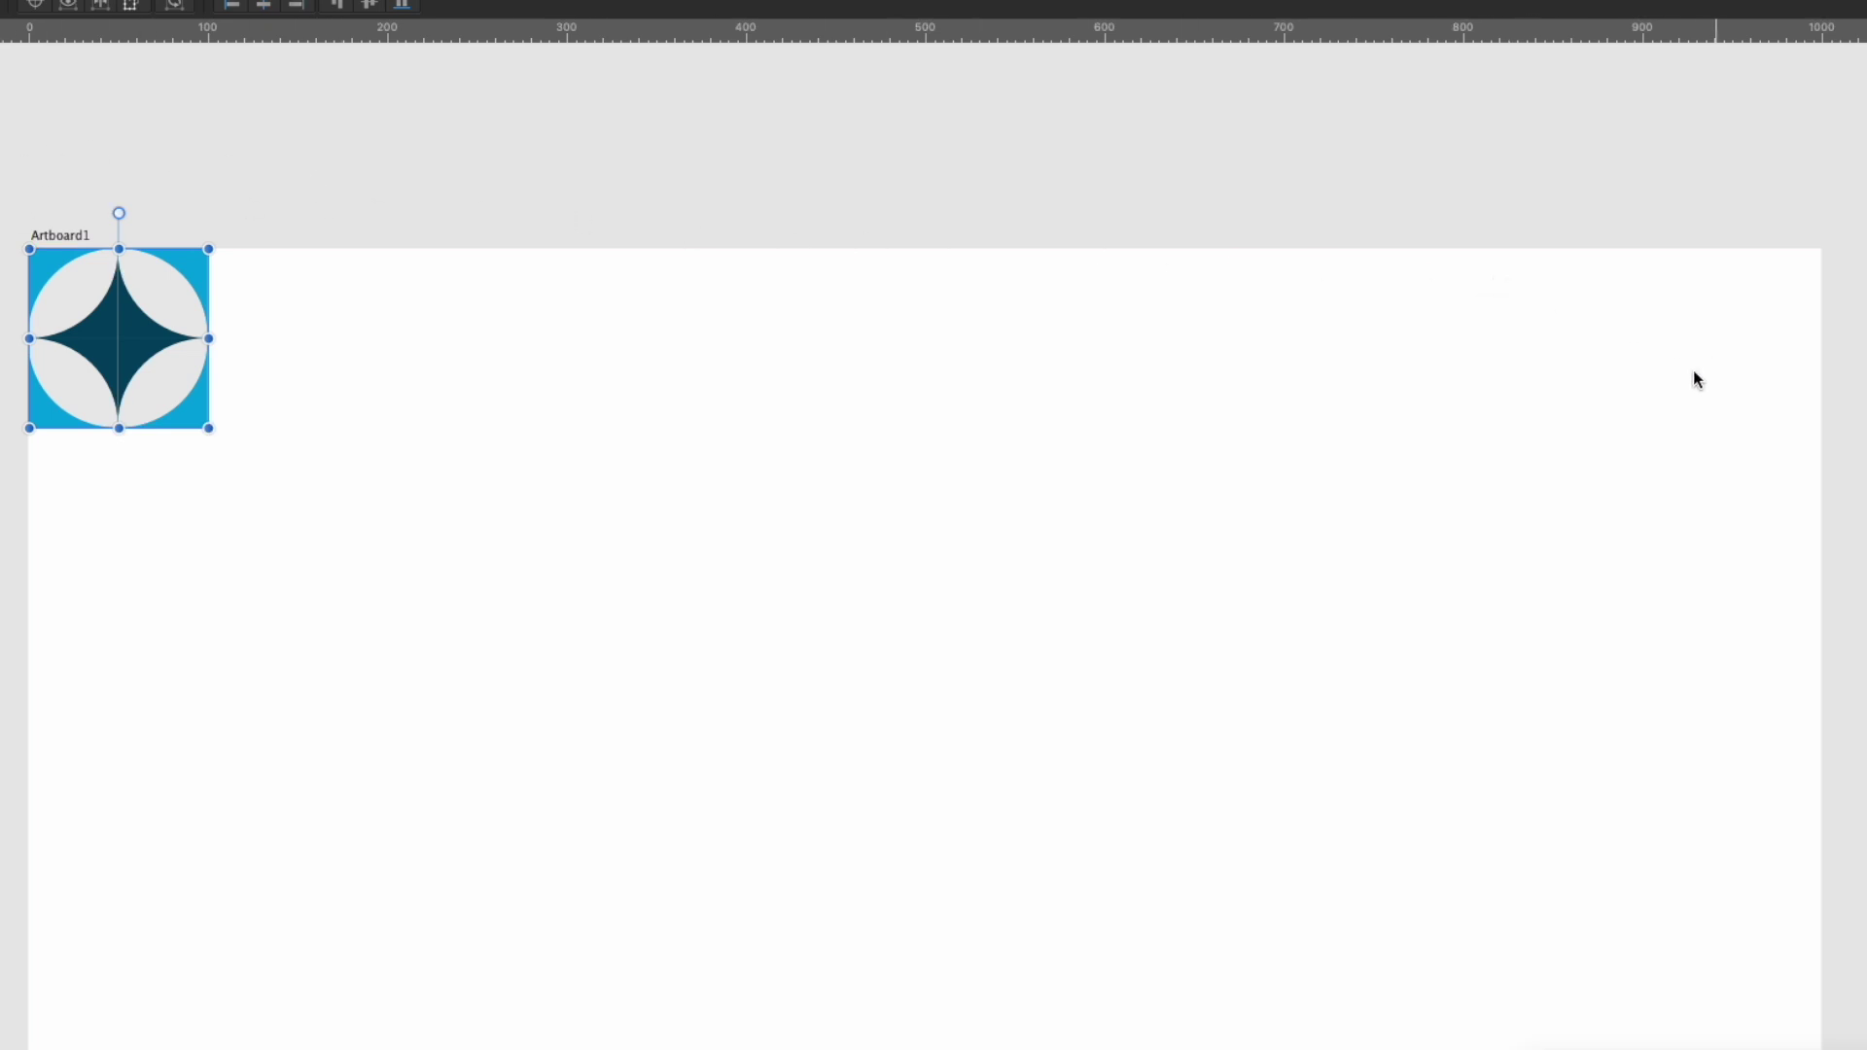
left_click_drag(2, 177, 201, 360)
left_click_drag(147, 290, 327, 308)
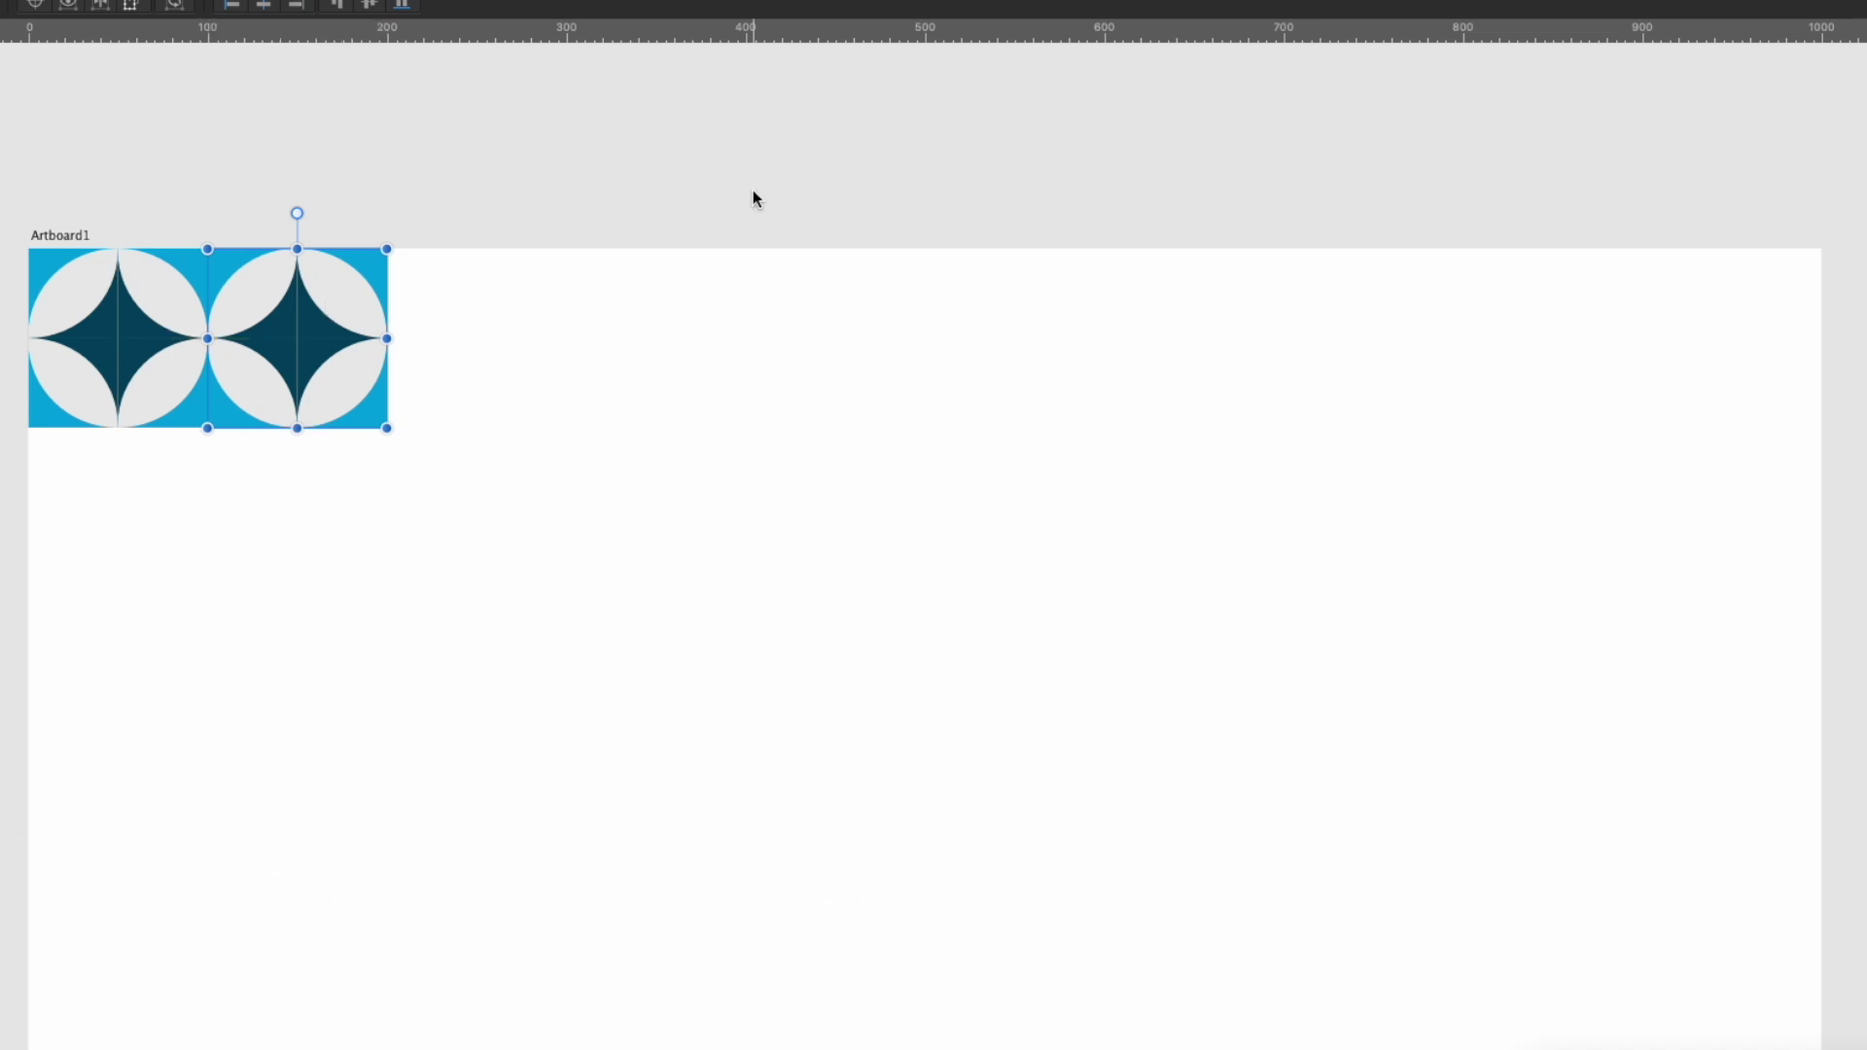
key("super+j")
key("super+j")
key("super+j")
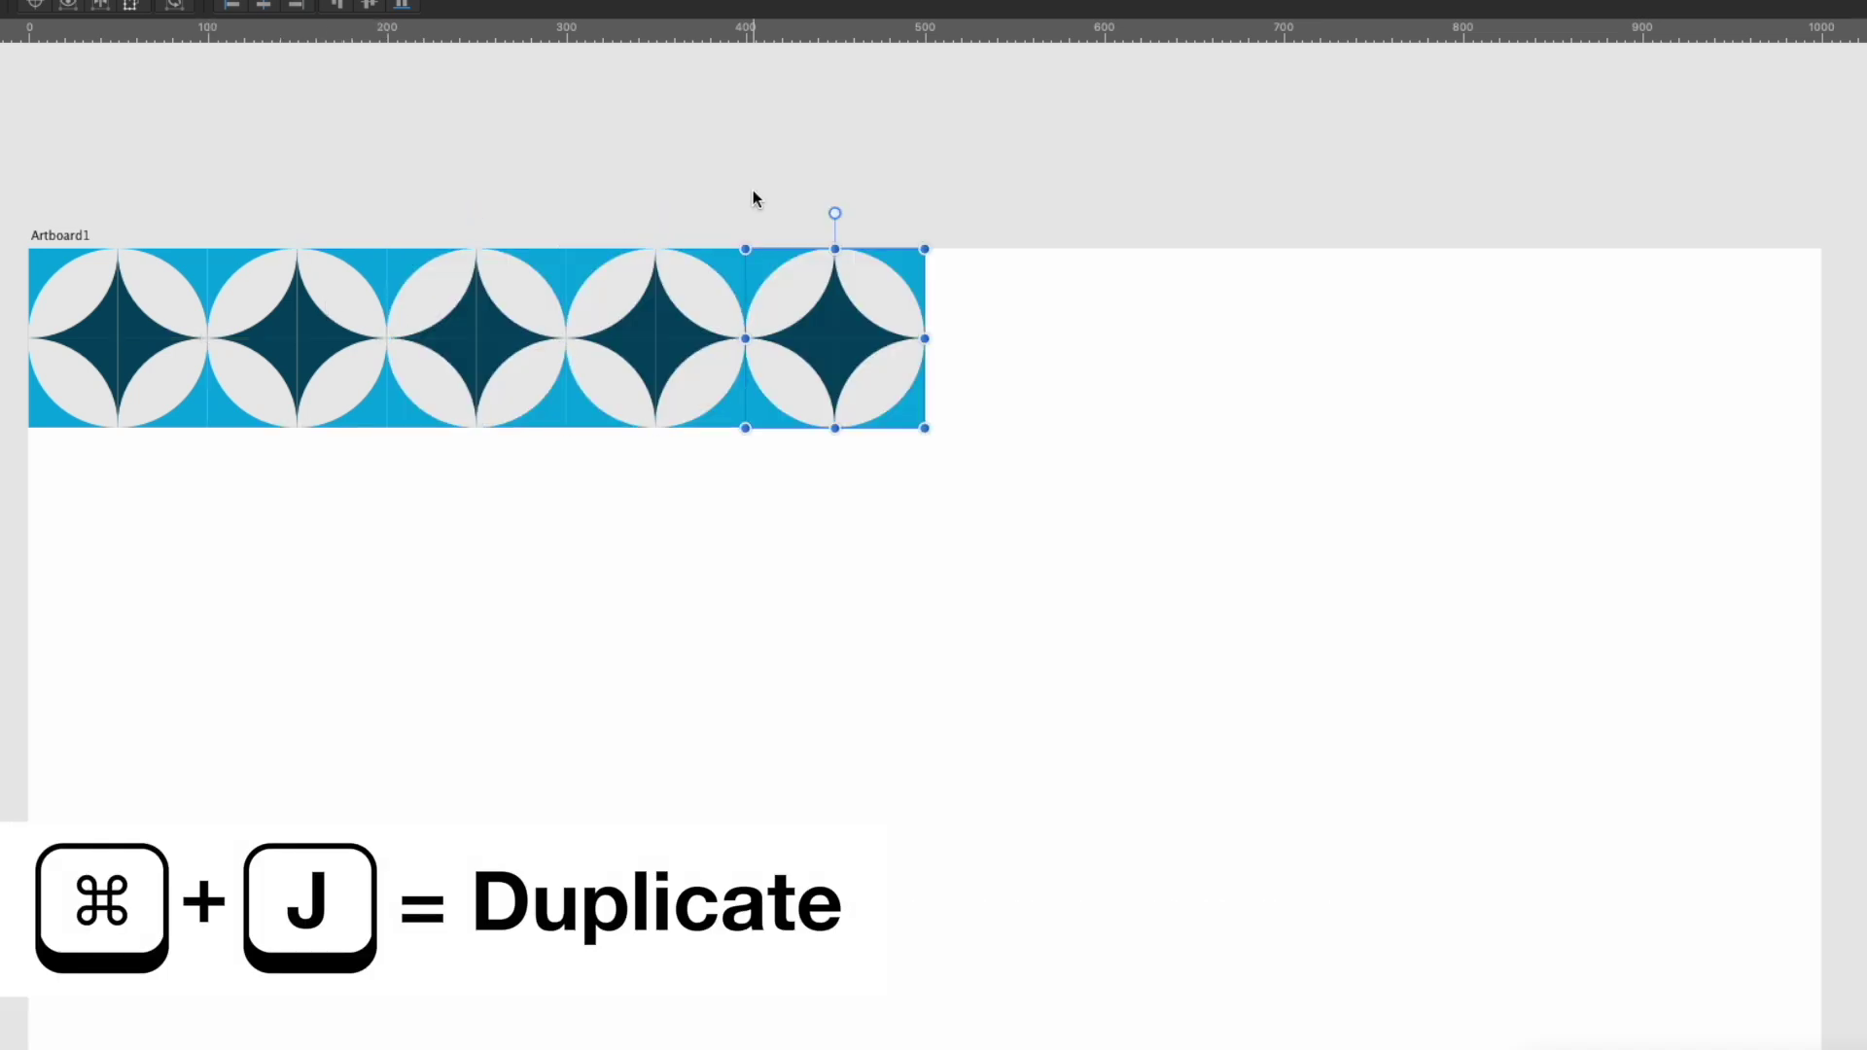
key("super+j")
key("super+j")
key("super+j")
key("super+j")
key("super+j")
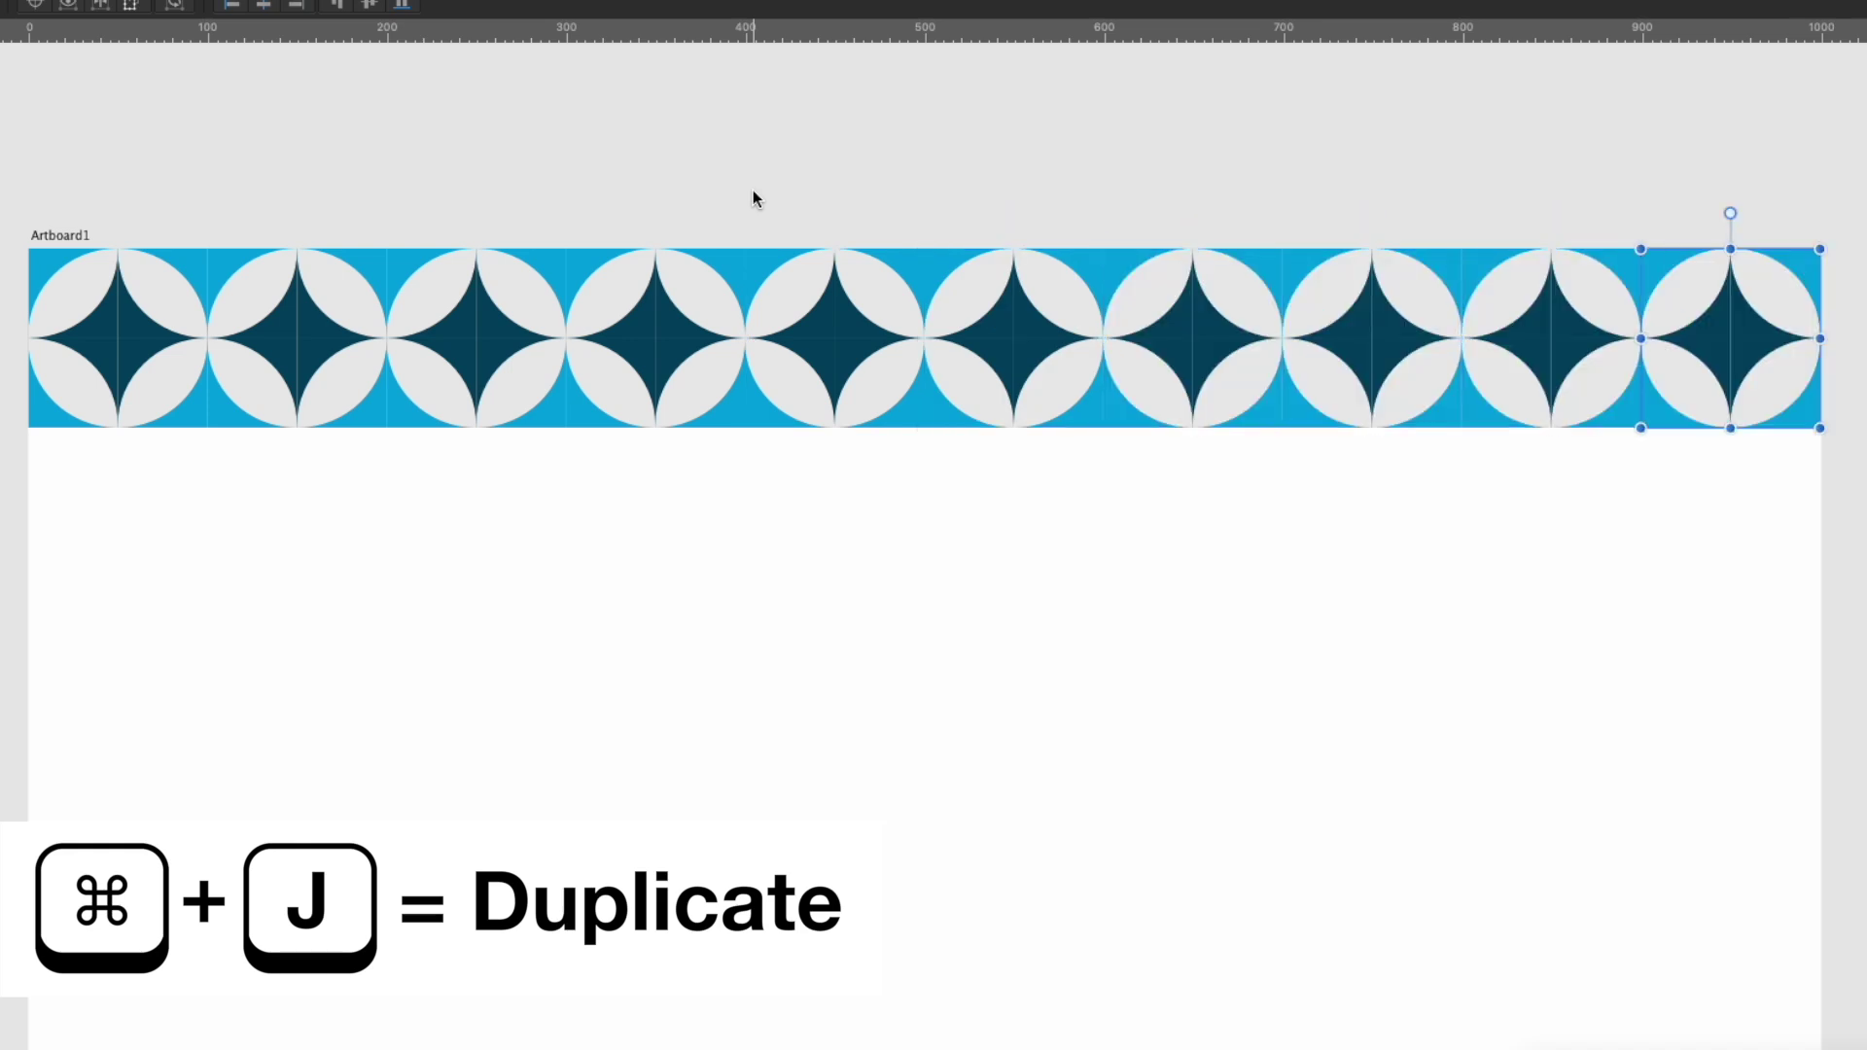
key("super+d")
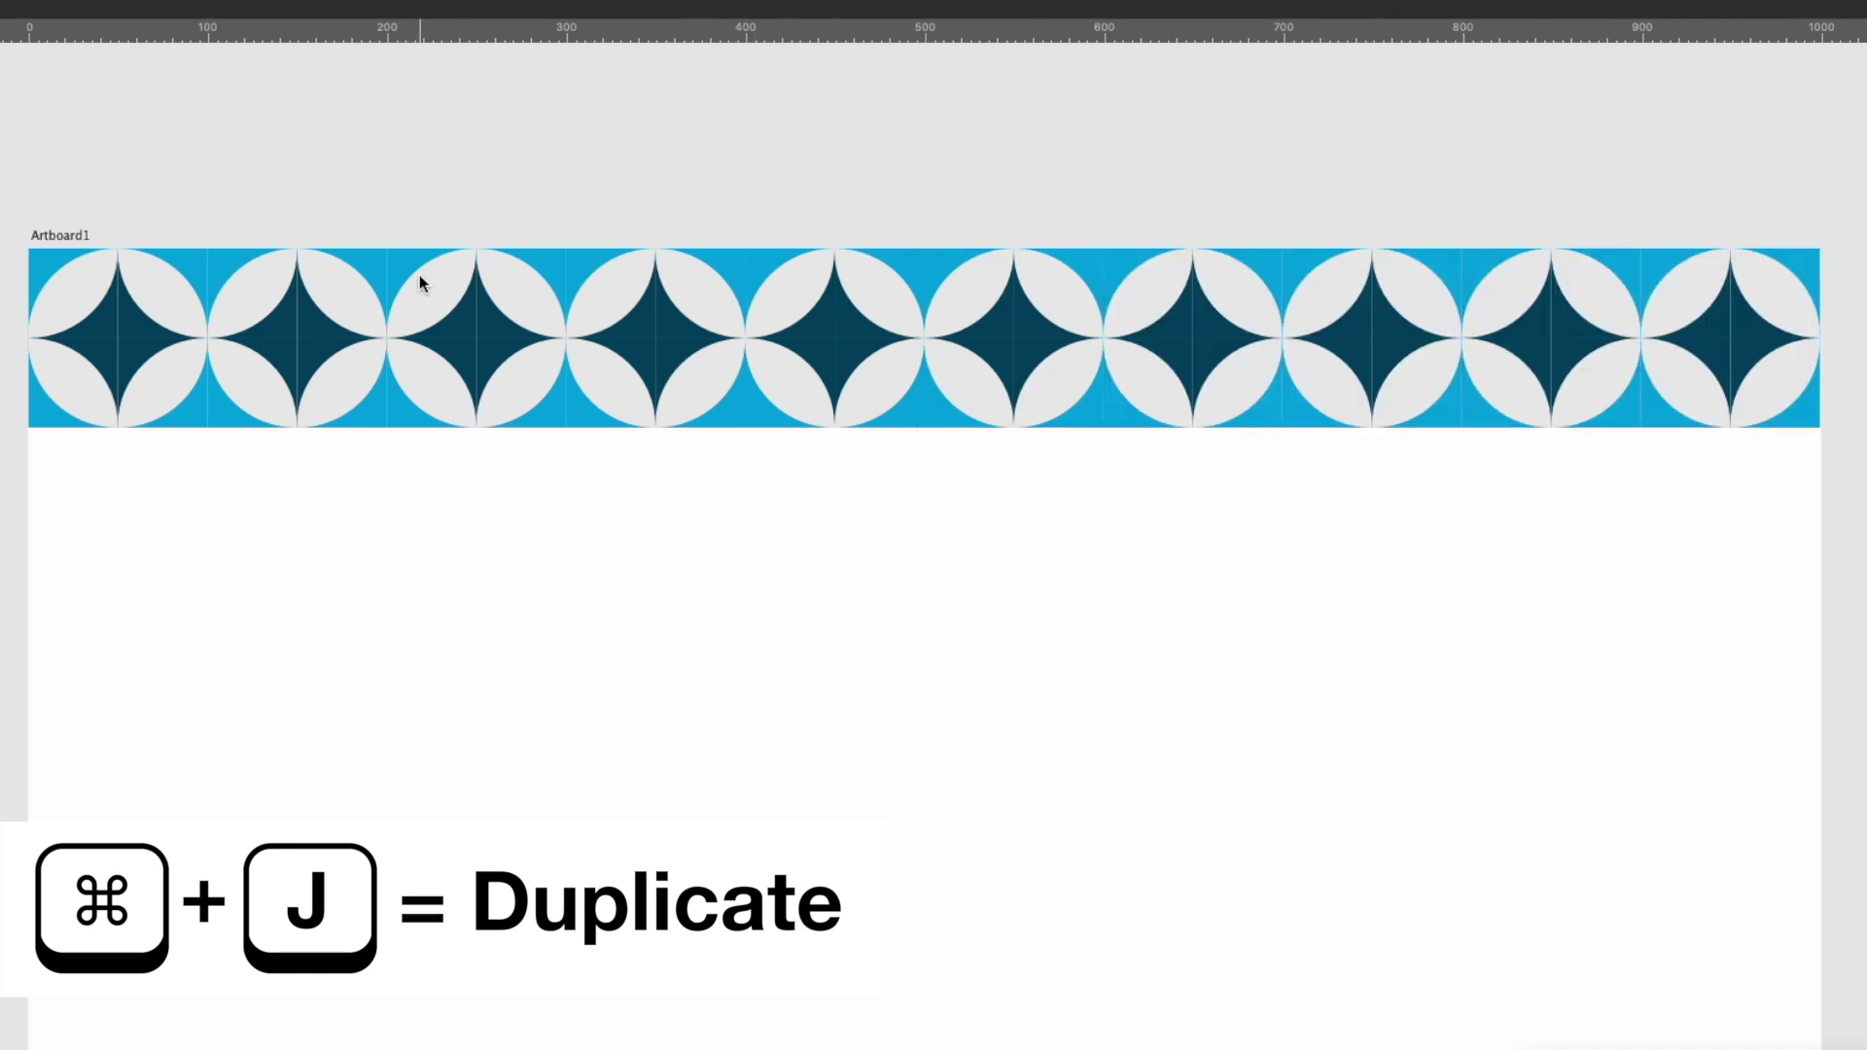
left_click_drag(2, 146, 1825, 554)
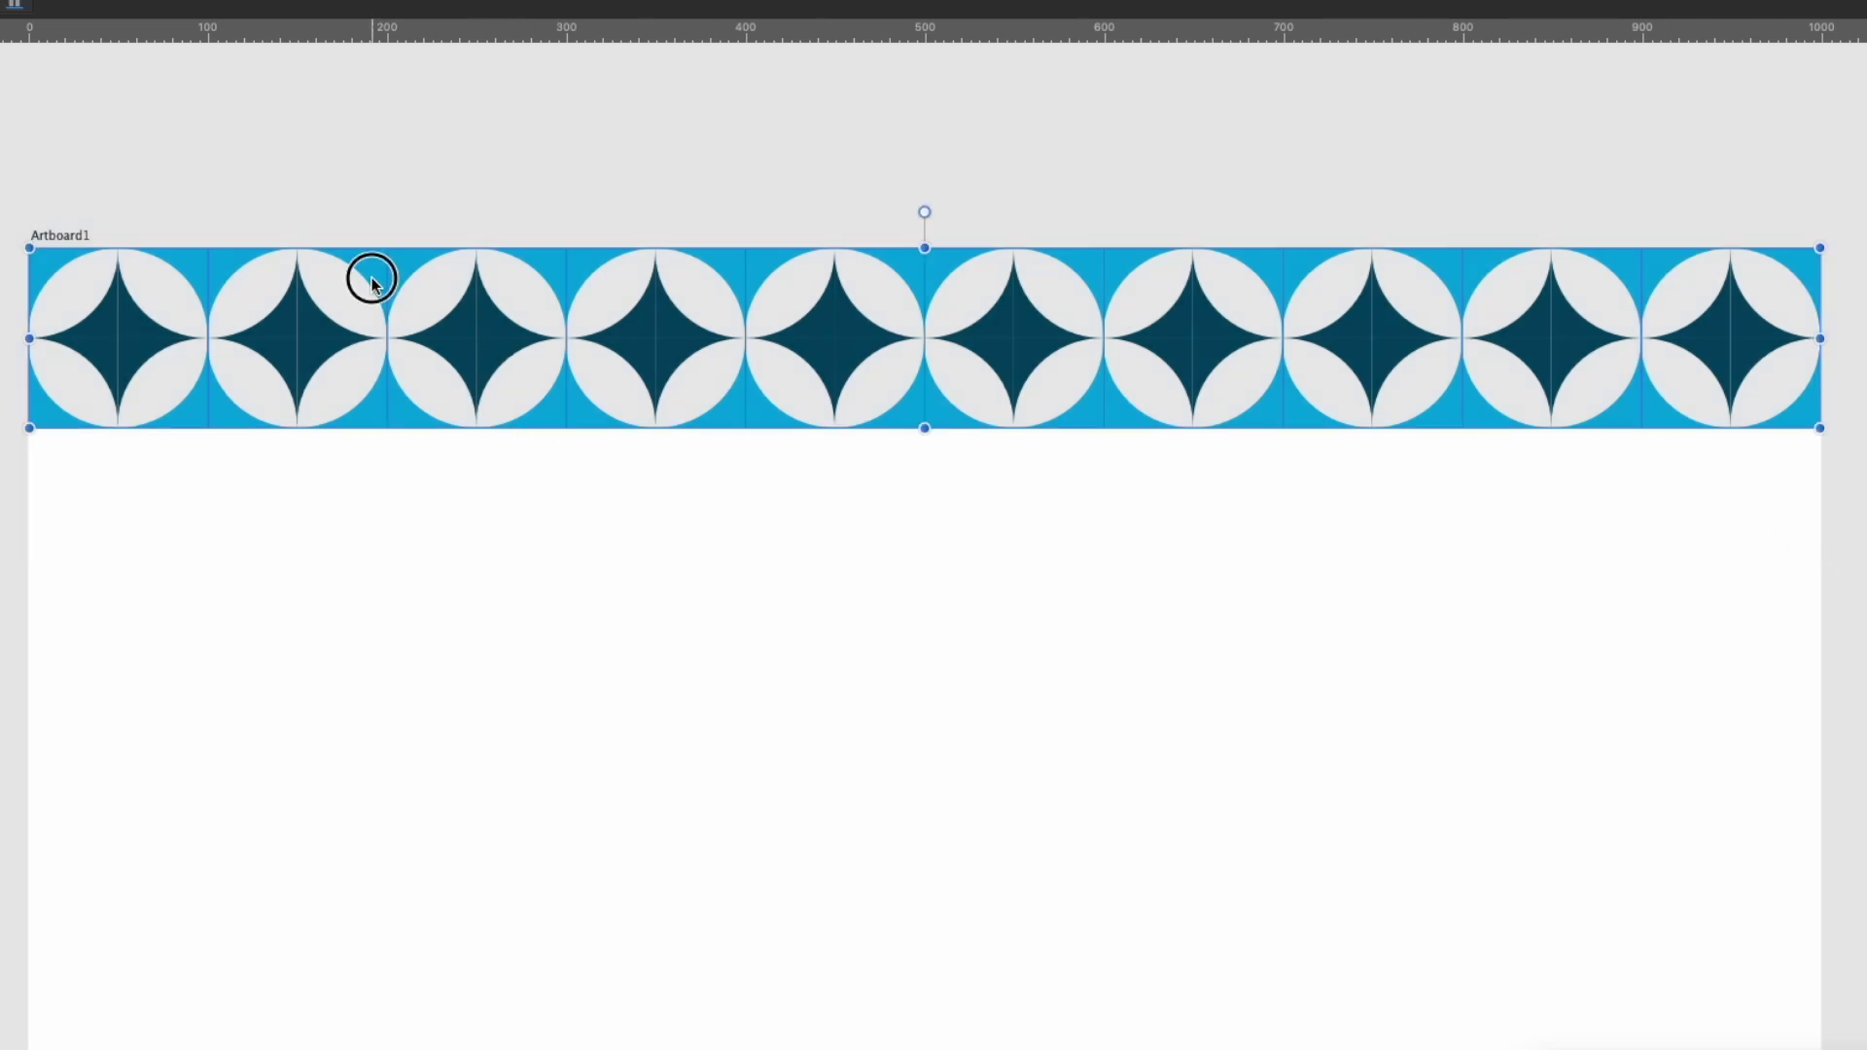
Step: Duplicate the tile row downward into ten rows, then marquee-select all 100 tiles
left_click_drag(371, 281, 341, 455)
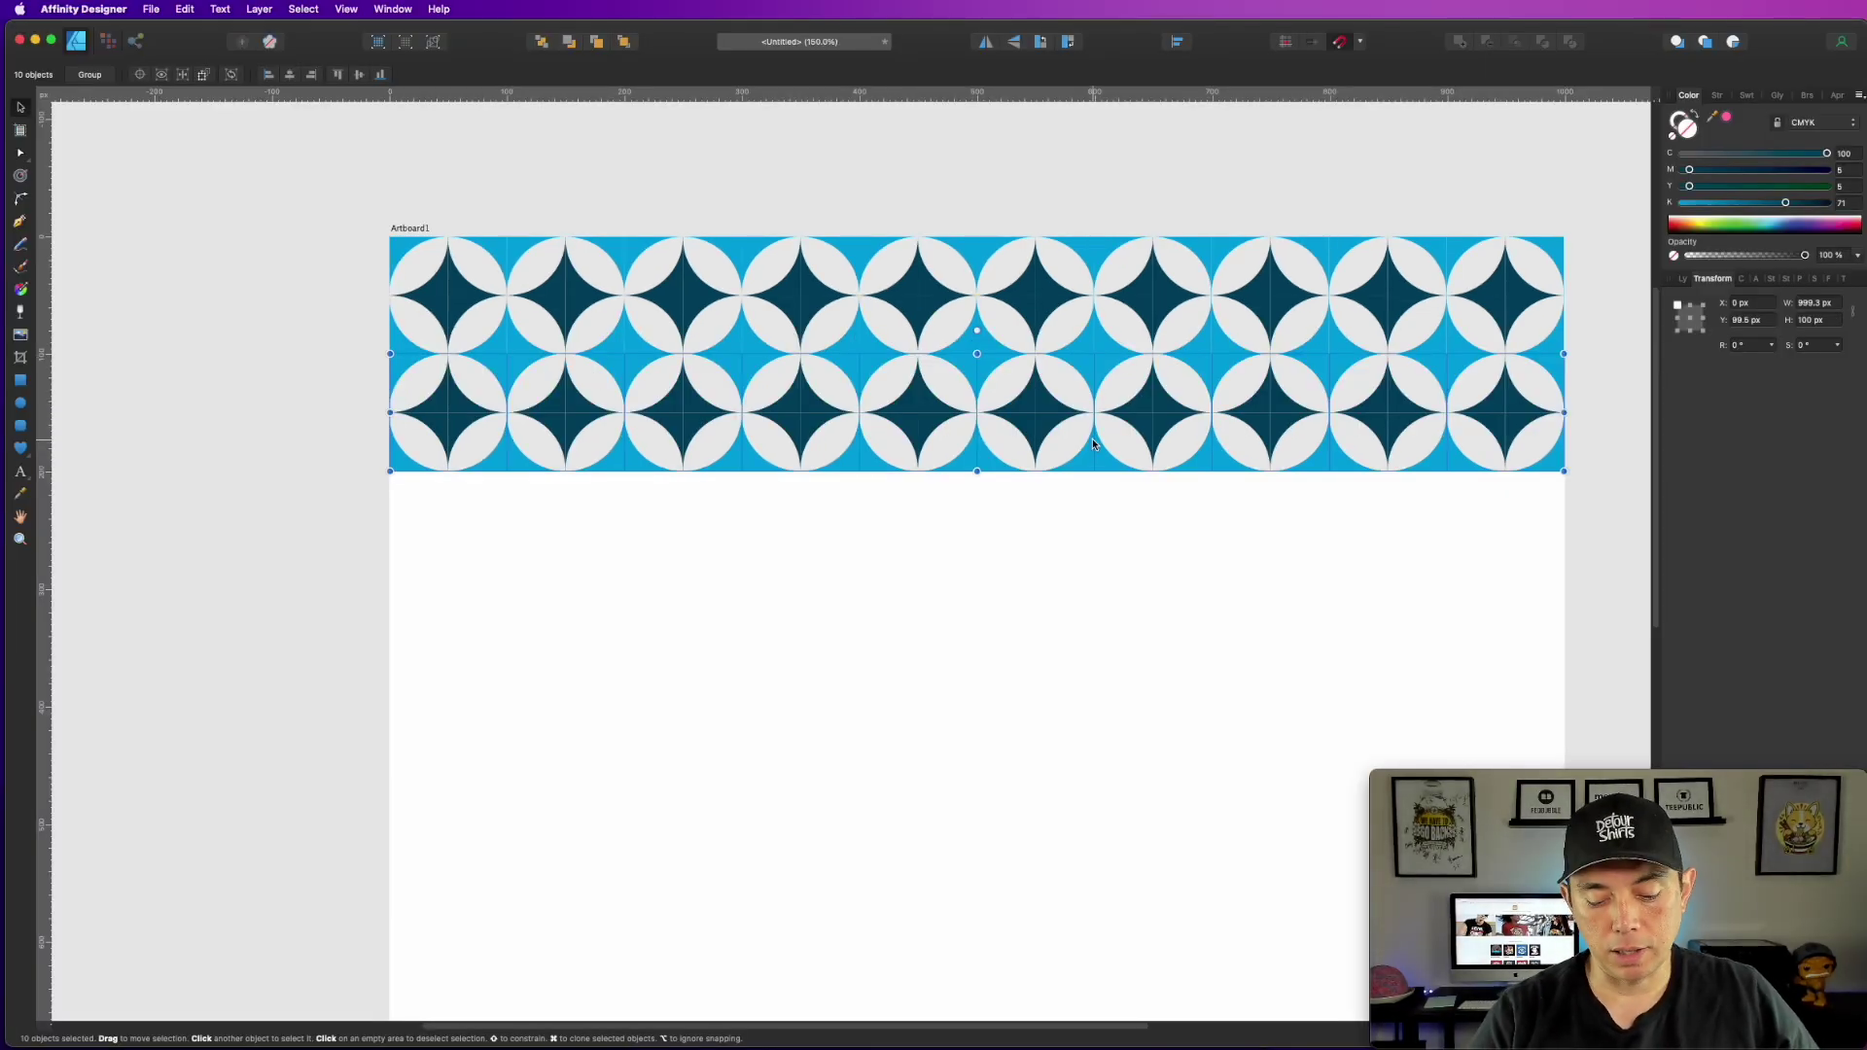
key("super+j")
key("super+j")
key("super+j")
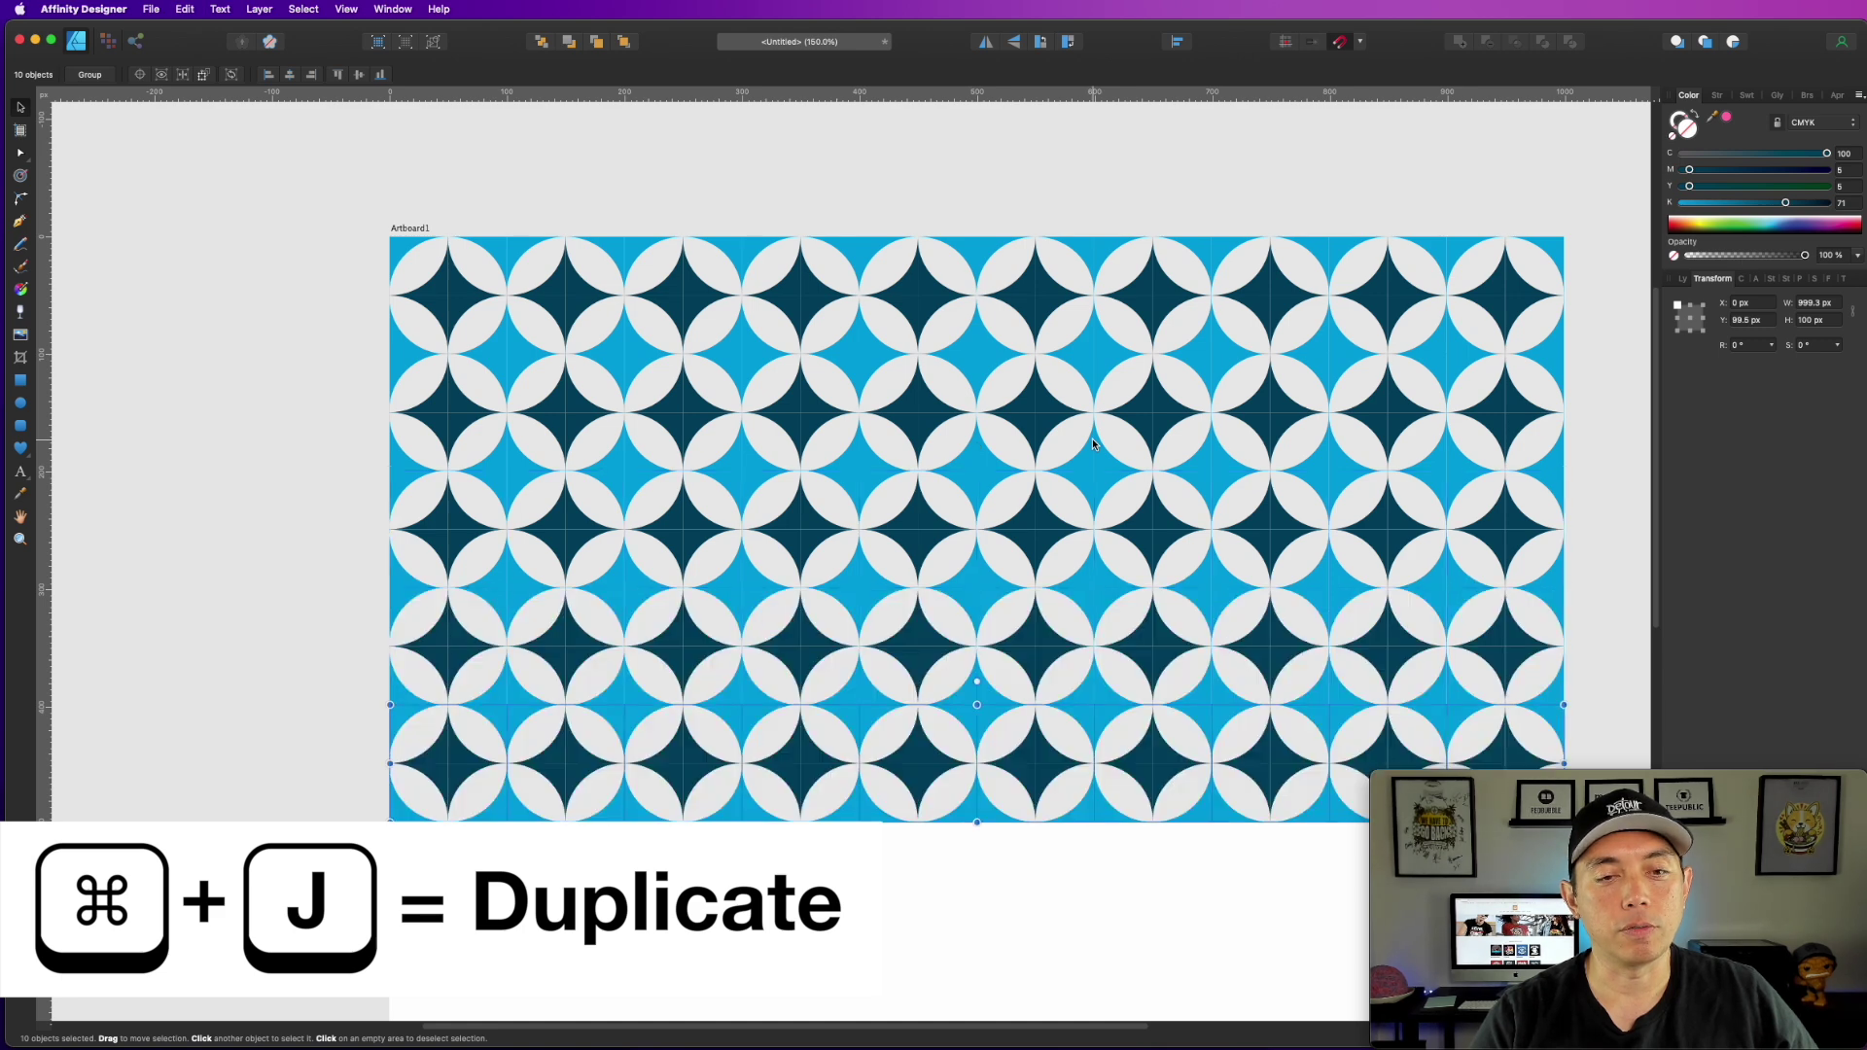
key("super+j")
key("super+j")
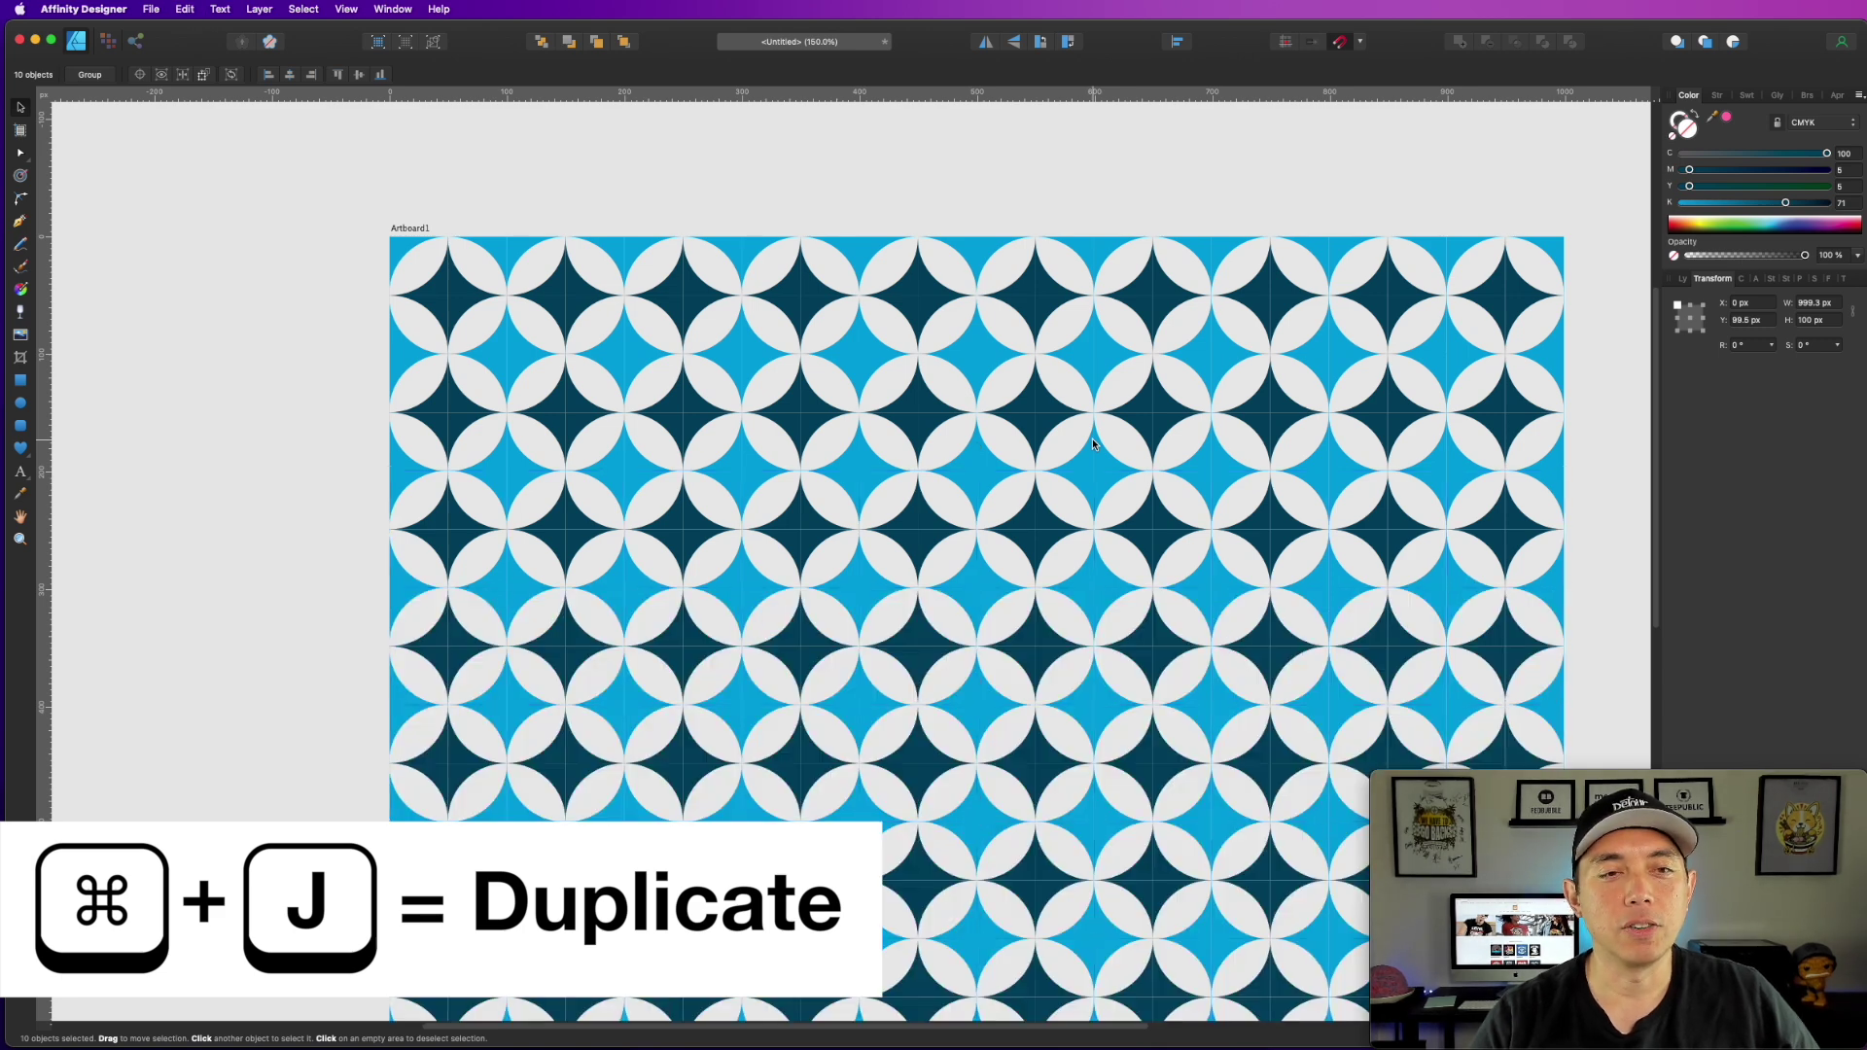
key("super+1")
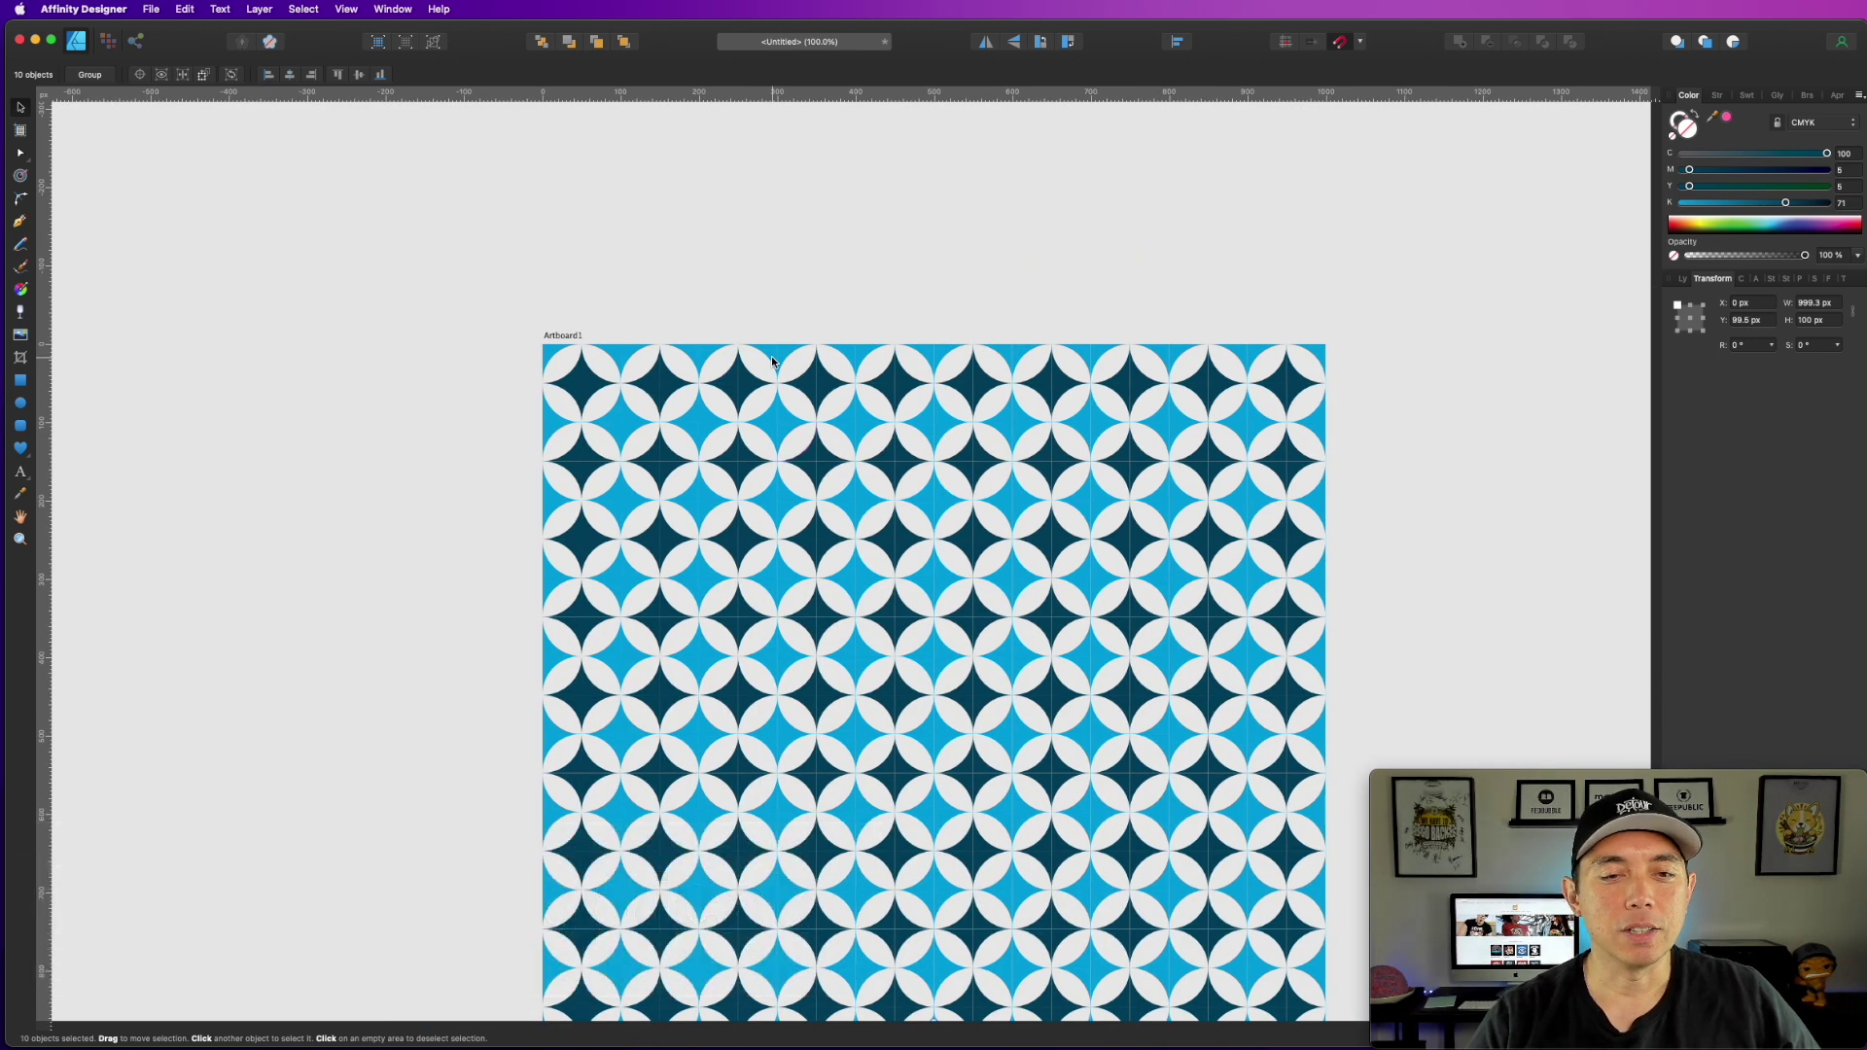
scroll(778, 350, "down", 3)
left_click(379, 210)
left_click_drag(439, 160, 1342, 985)
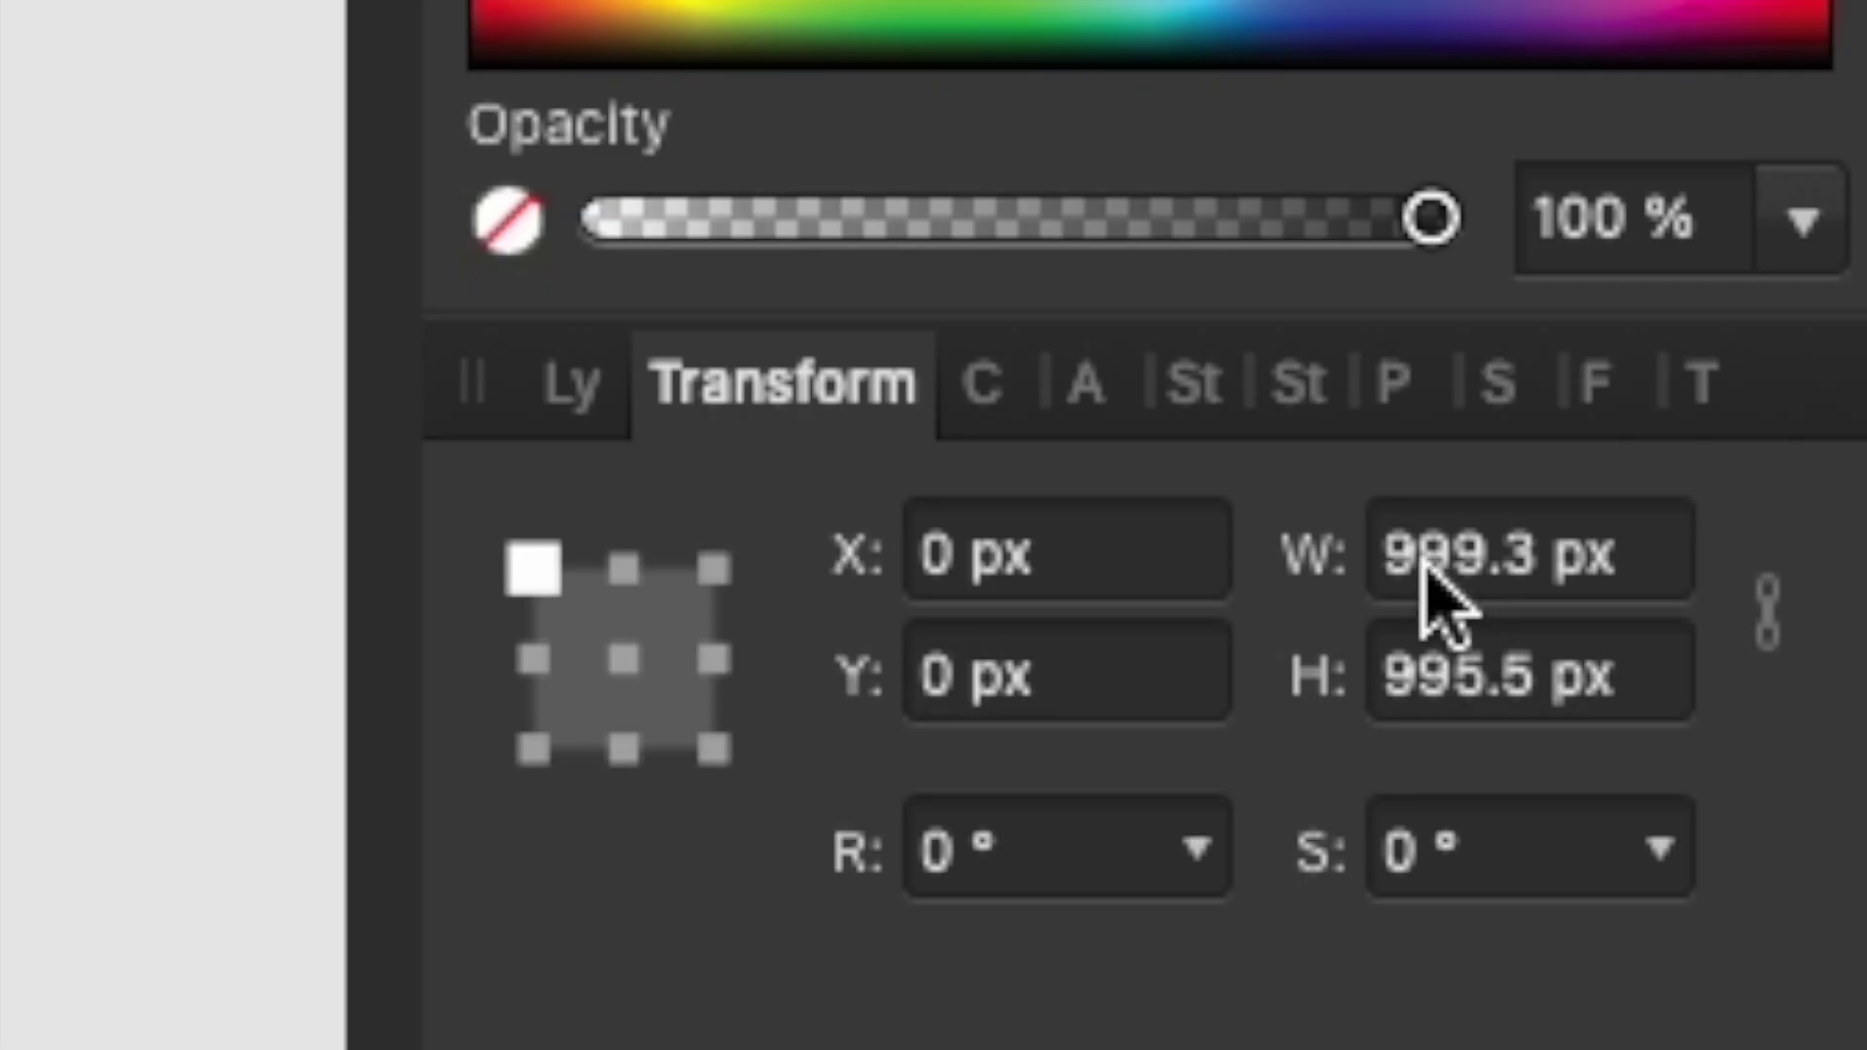
Step: Set the pattern's width and height to 1000 px each, then deselect
double_click(1804, 304)
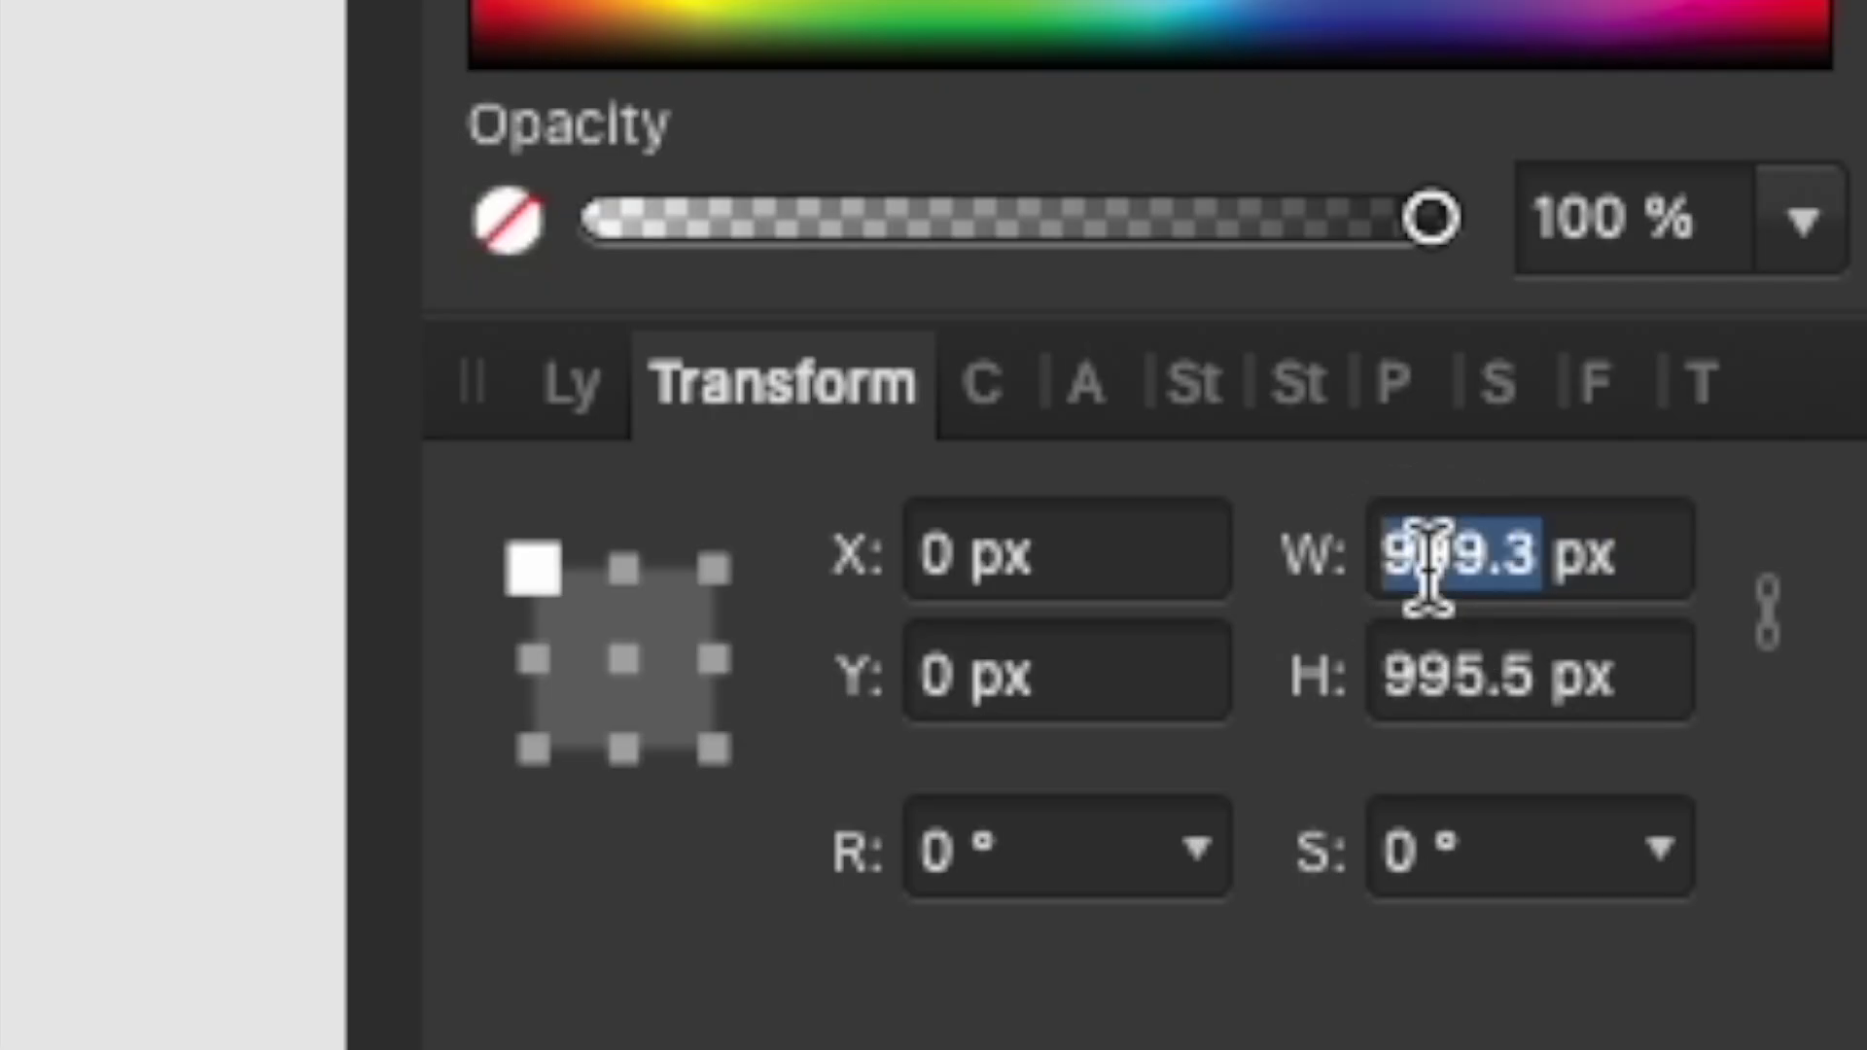
type("1000")
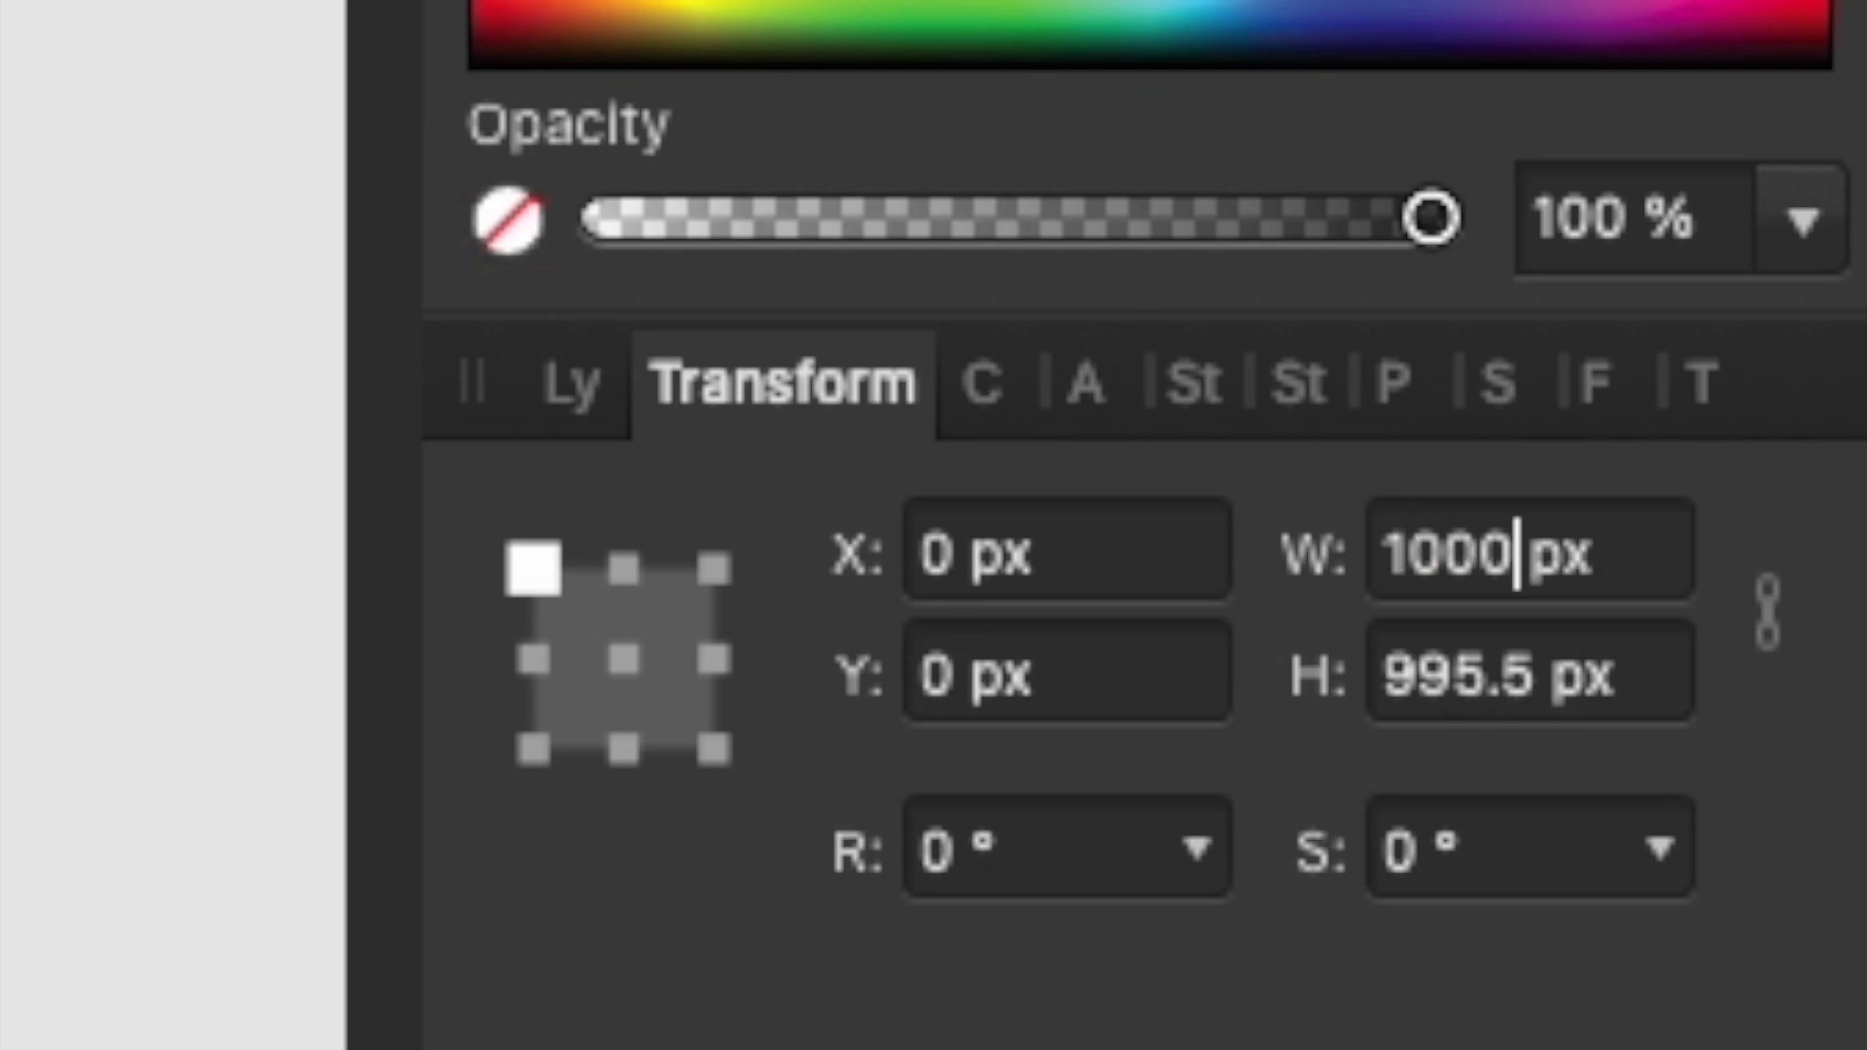
key("Tab")
type("1000")
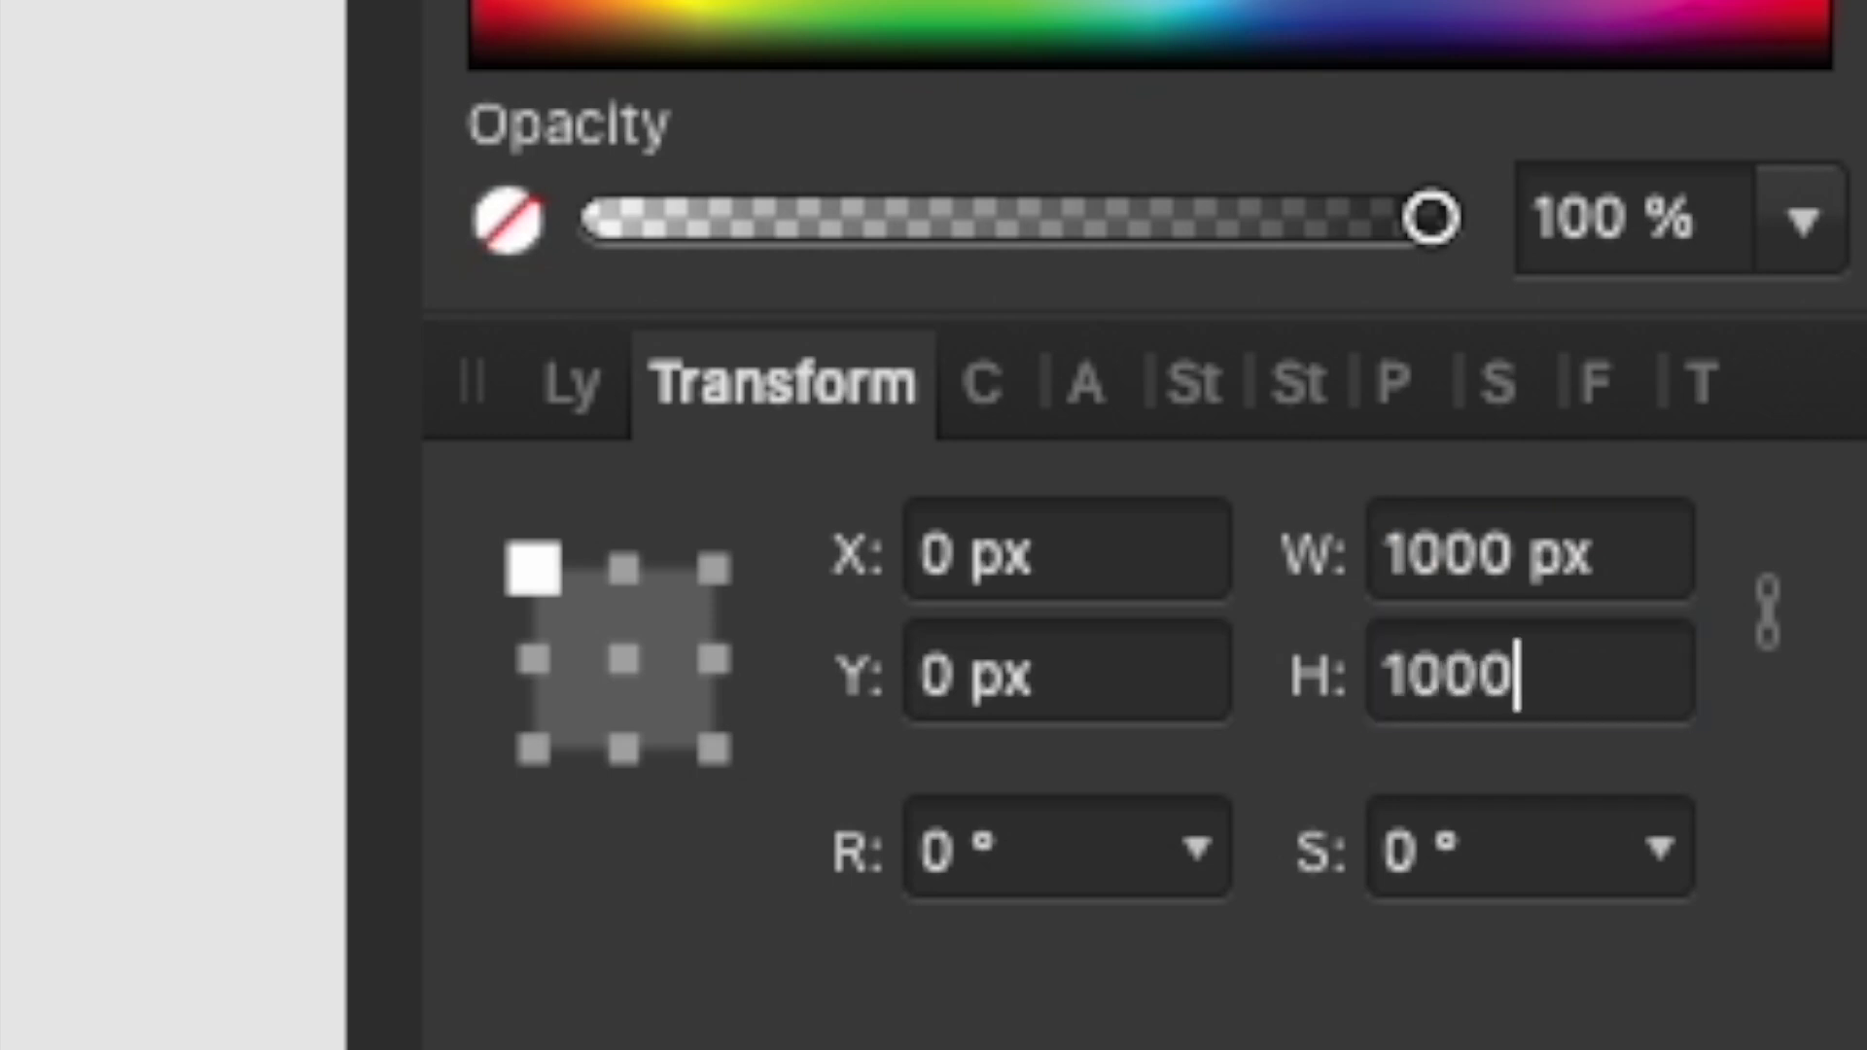
key("Tab")
key("Escape")
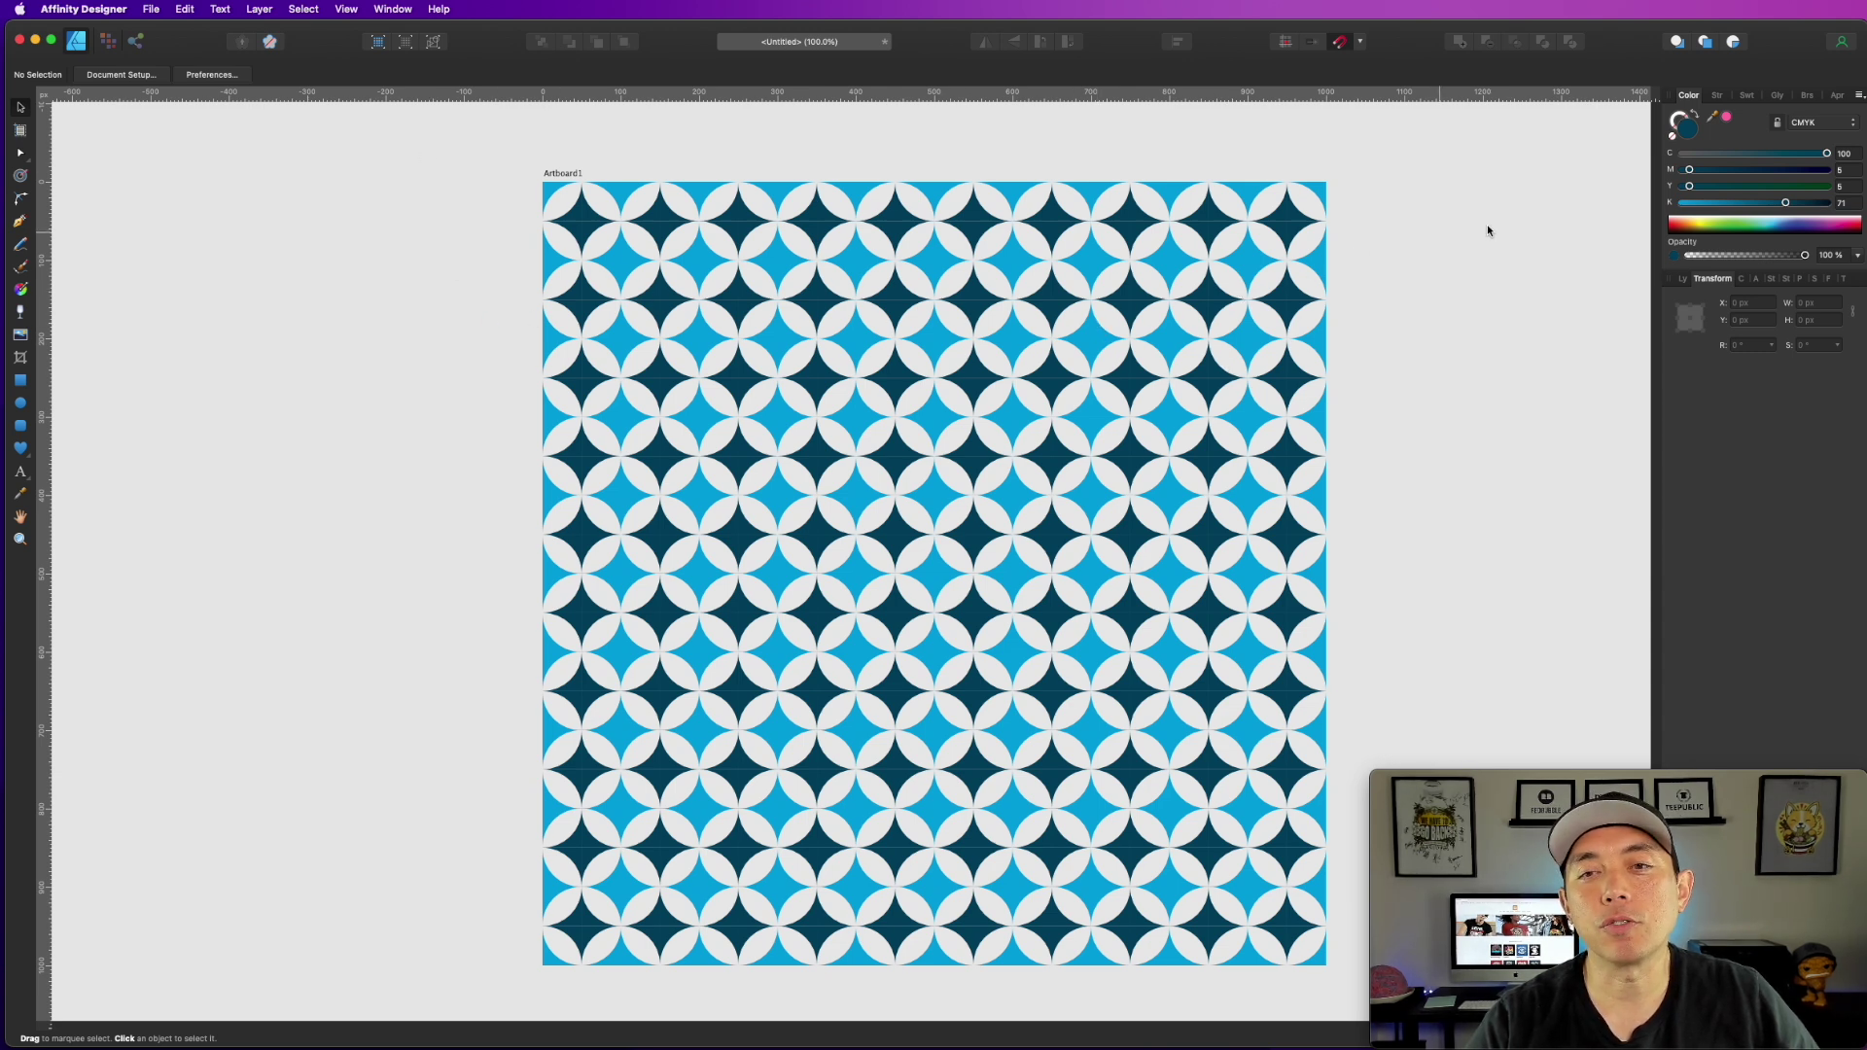
Step: Select all tile groups and use Layer > Ungroup All to leave 1200 loose curves
left_click(1679, 280)
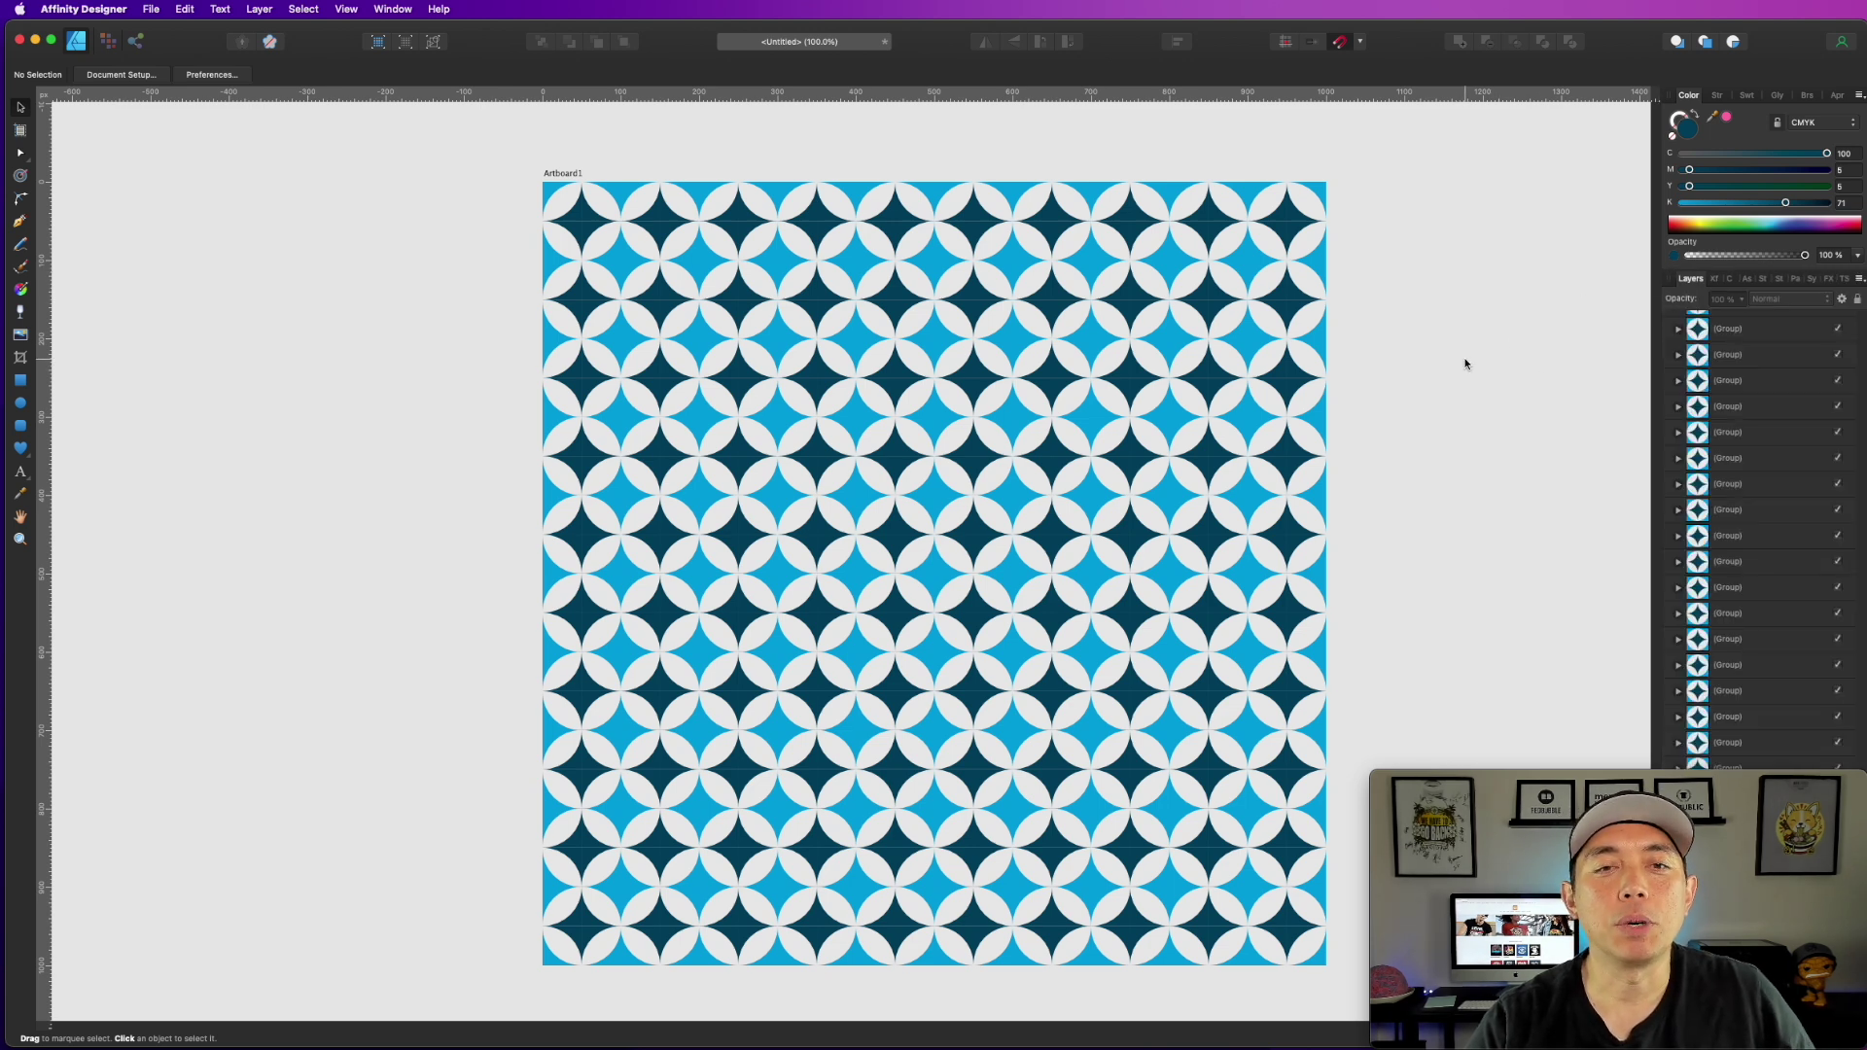
scroll(1719, 365, "up", 2)
left_click(1723, 350)
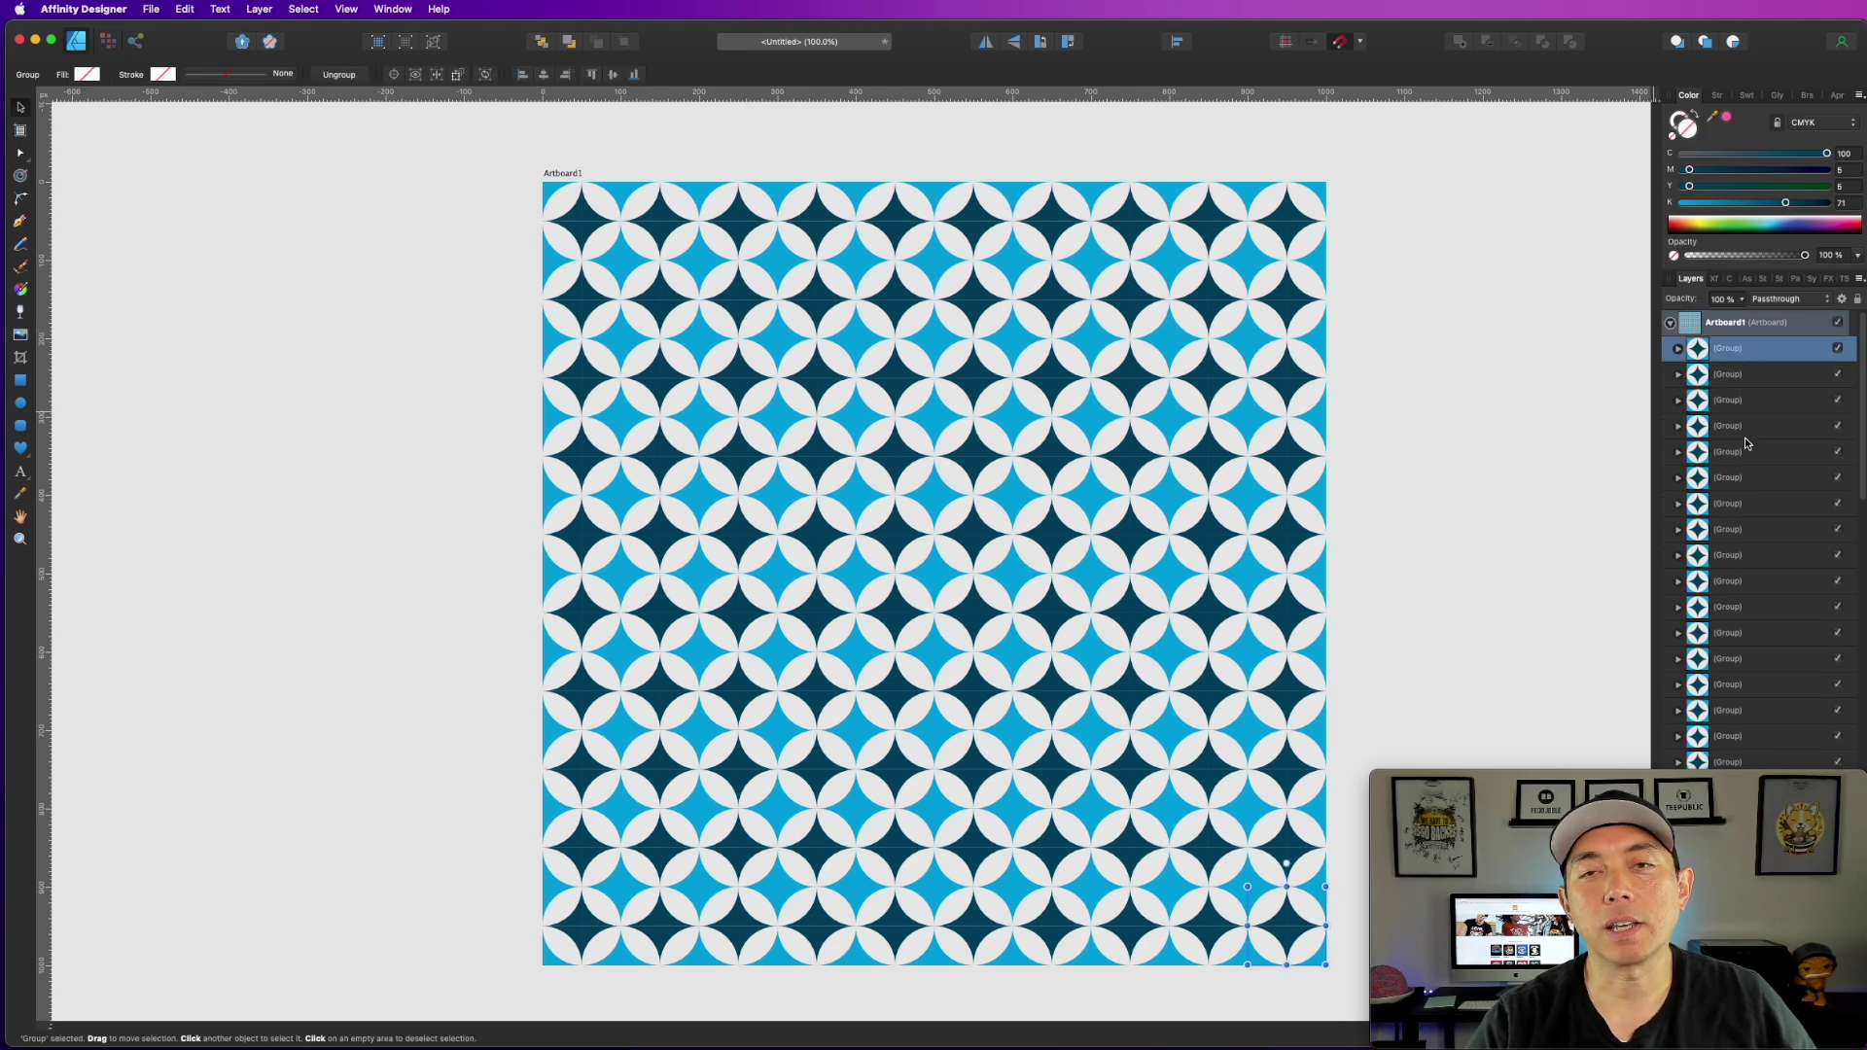
scroll(1745, 444, "down", 10)
scroll(1745, 445, "down", 1)
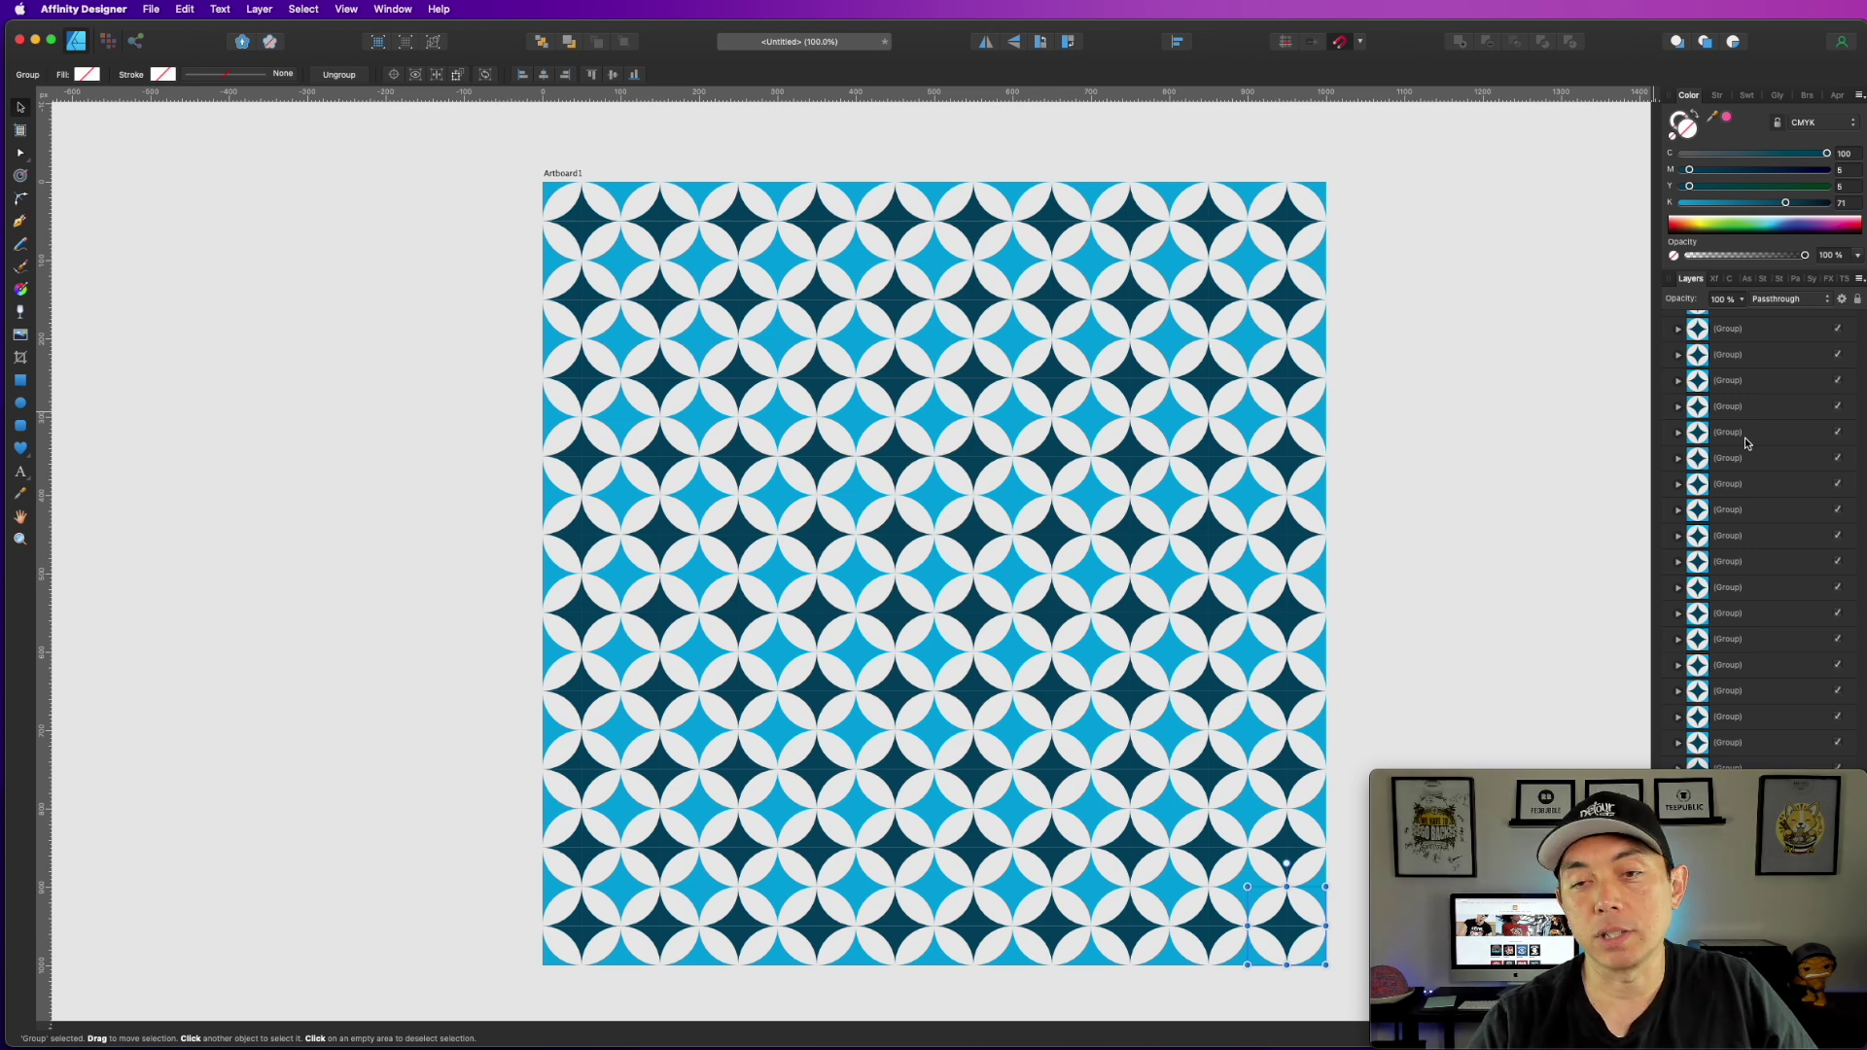
key("super+a")
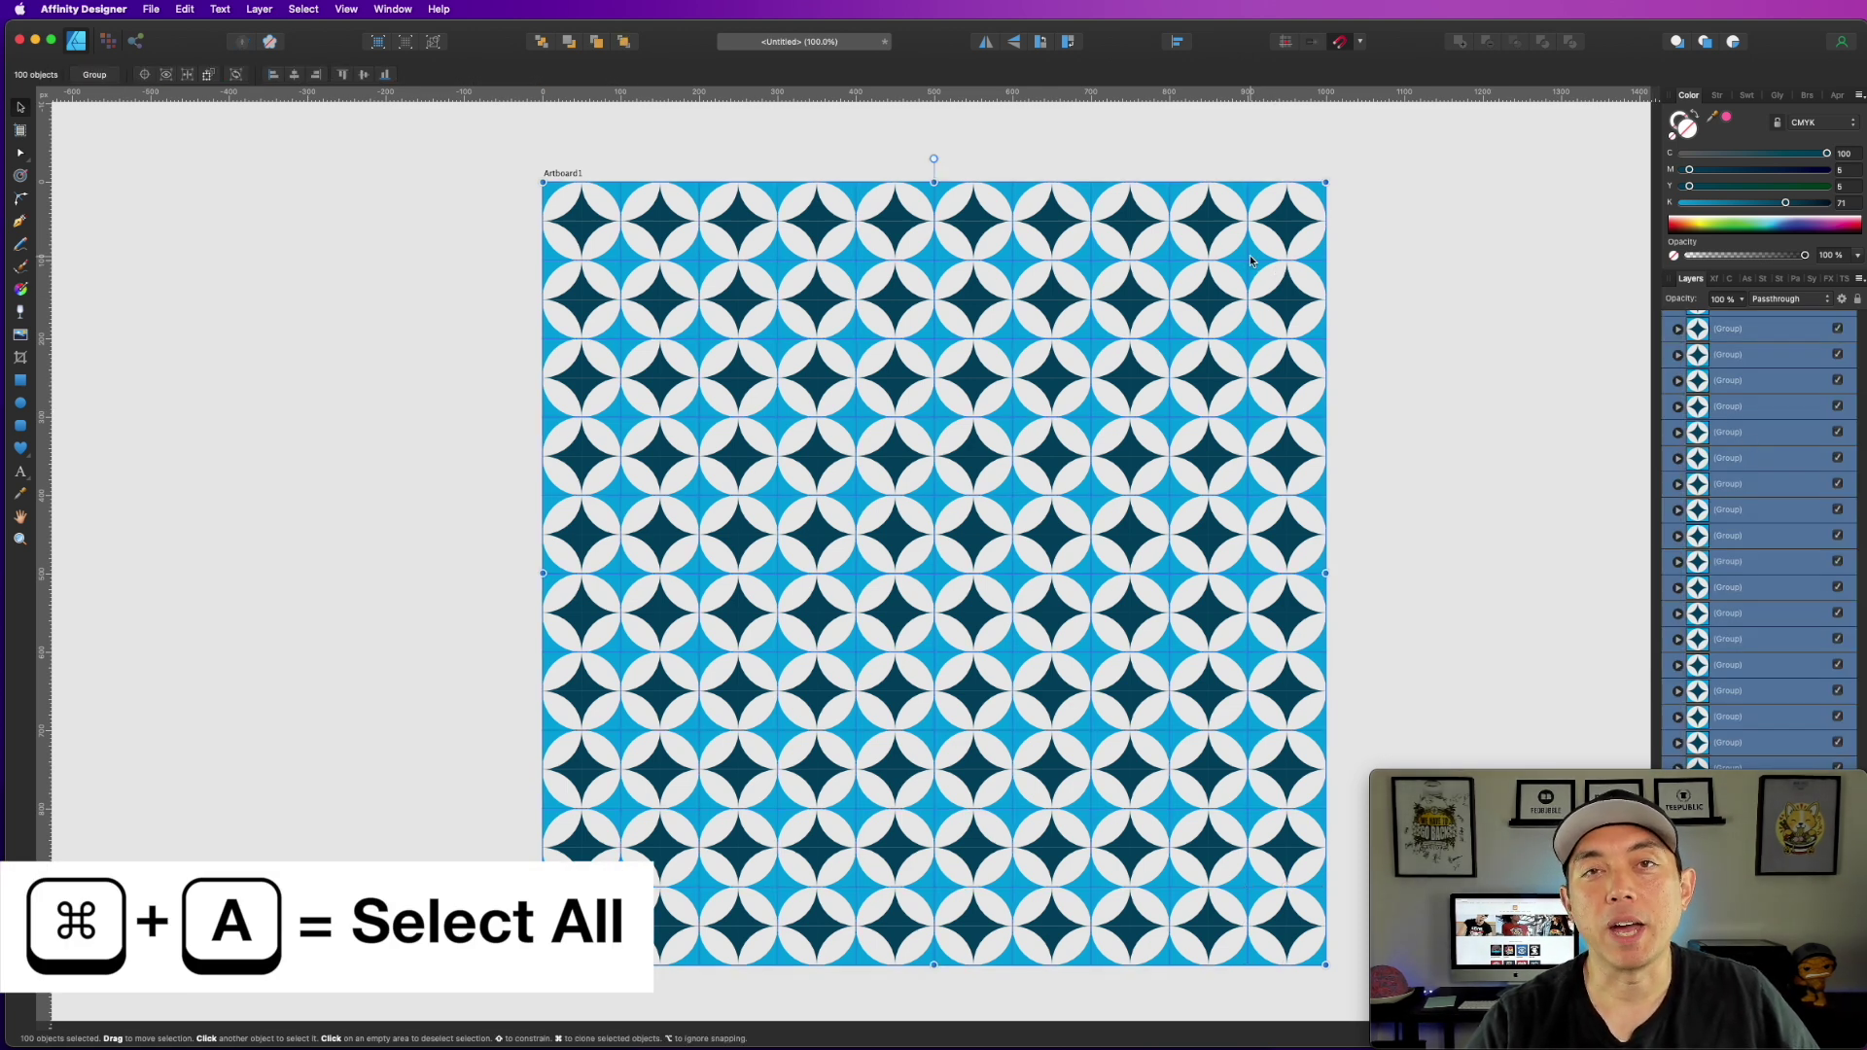
left_click(249, 10)
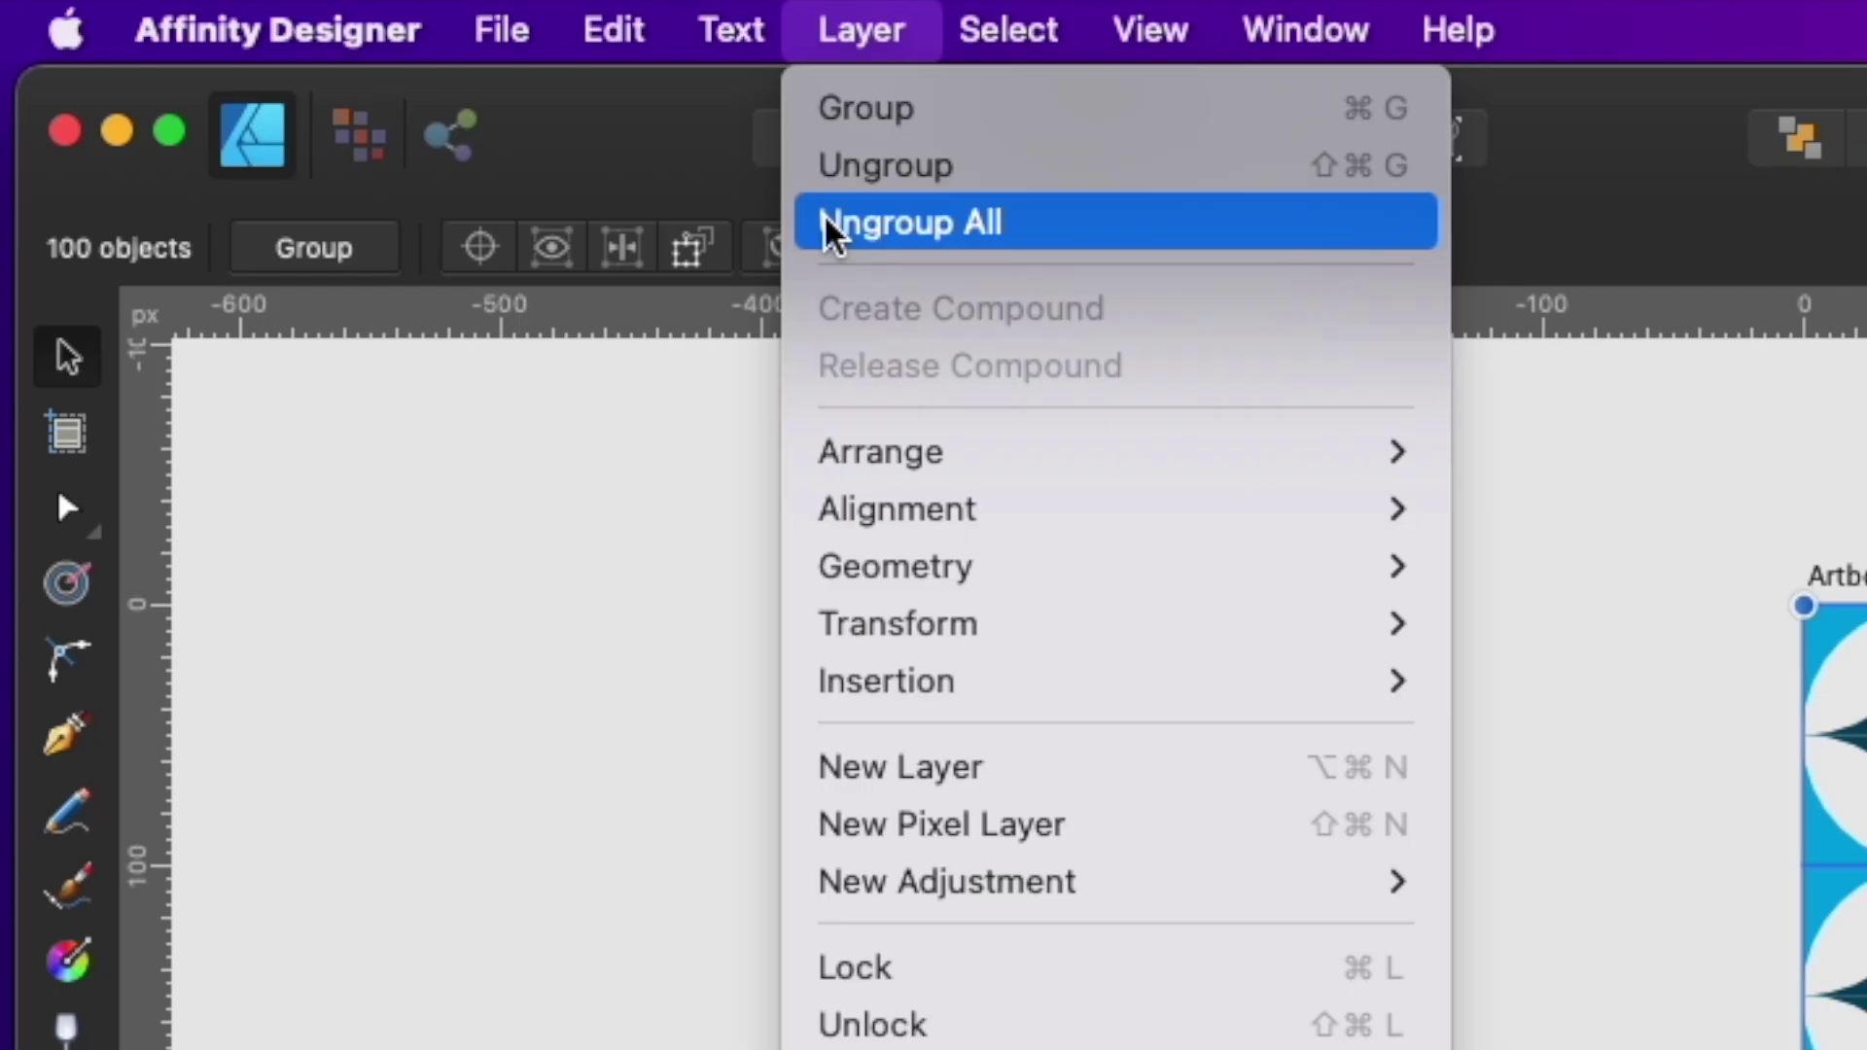
left_click(824, 218)
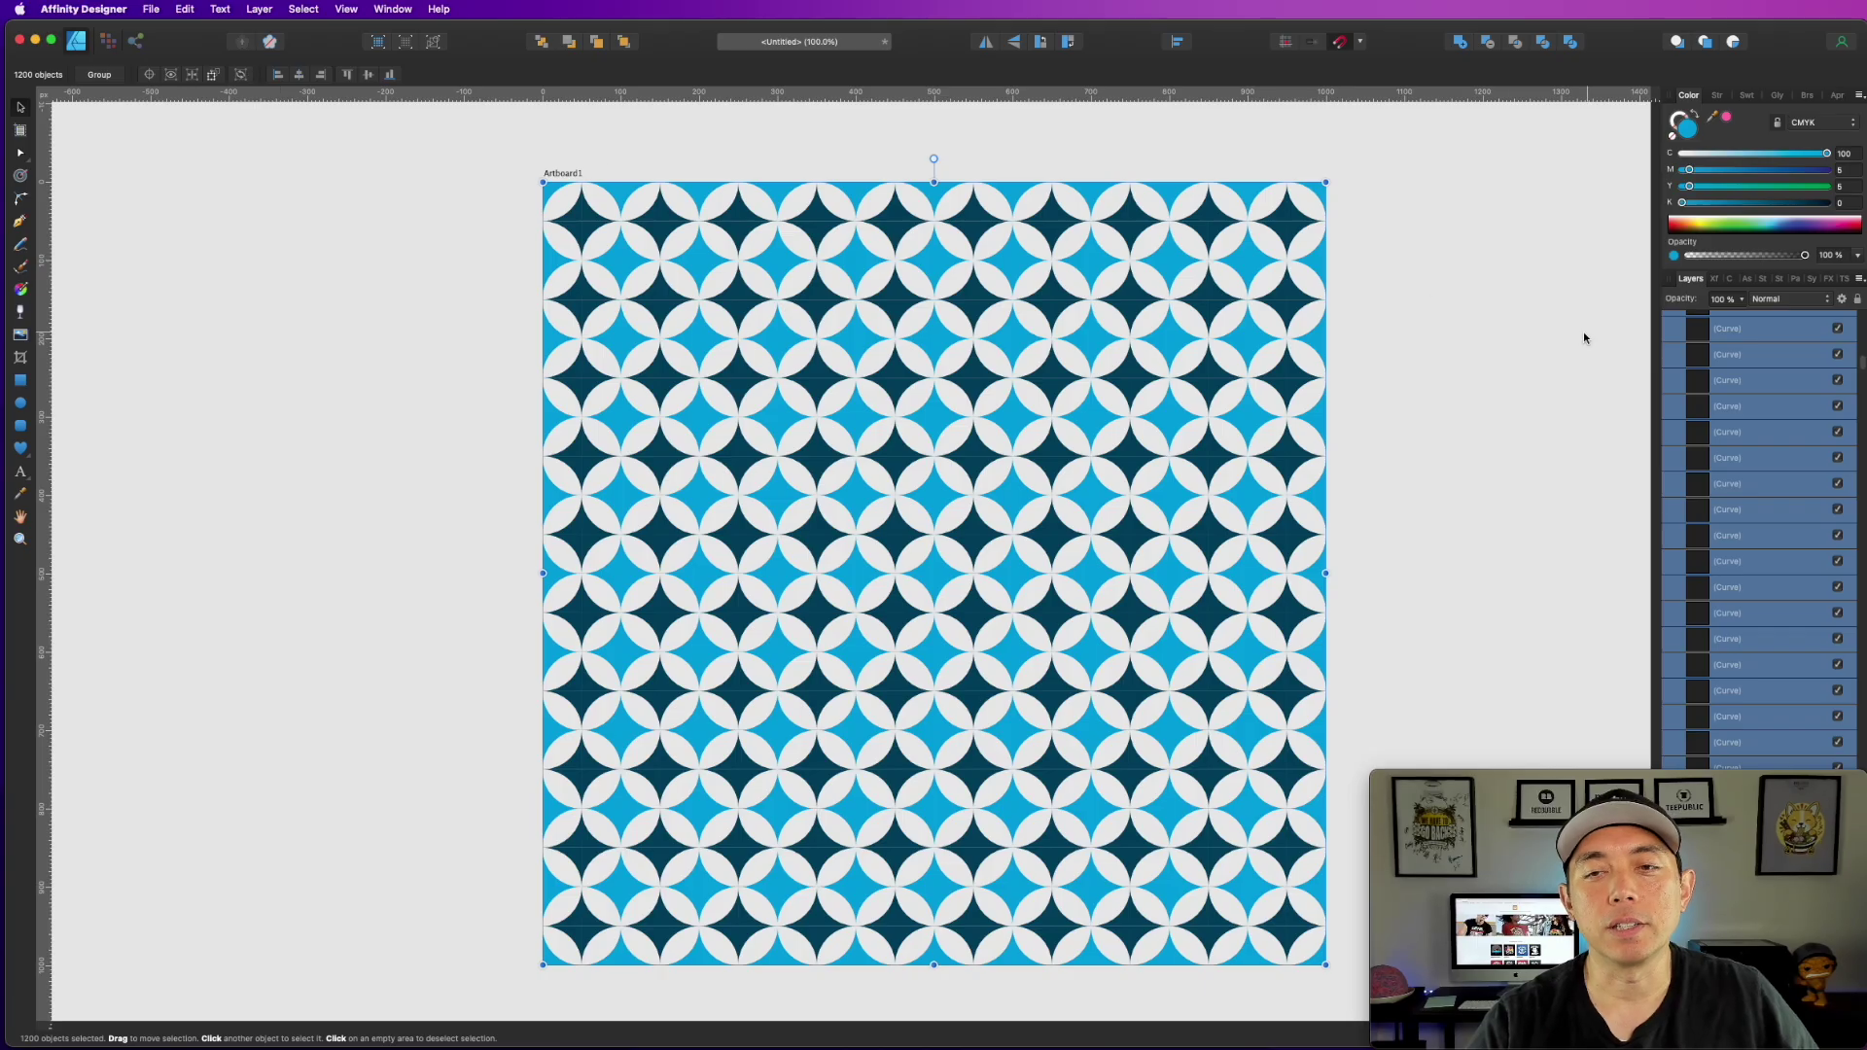
left_click(1534, 346)
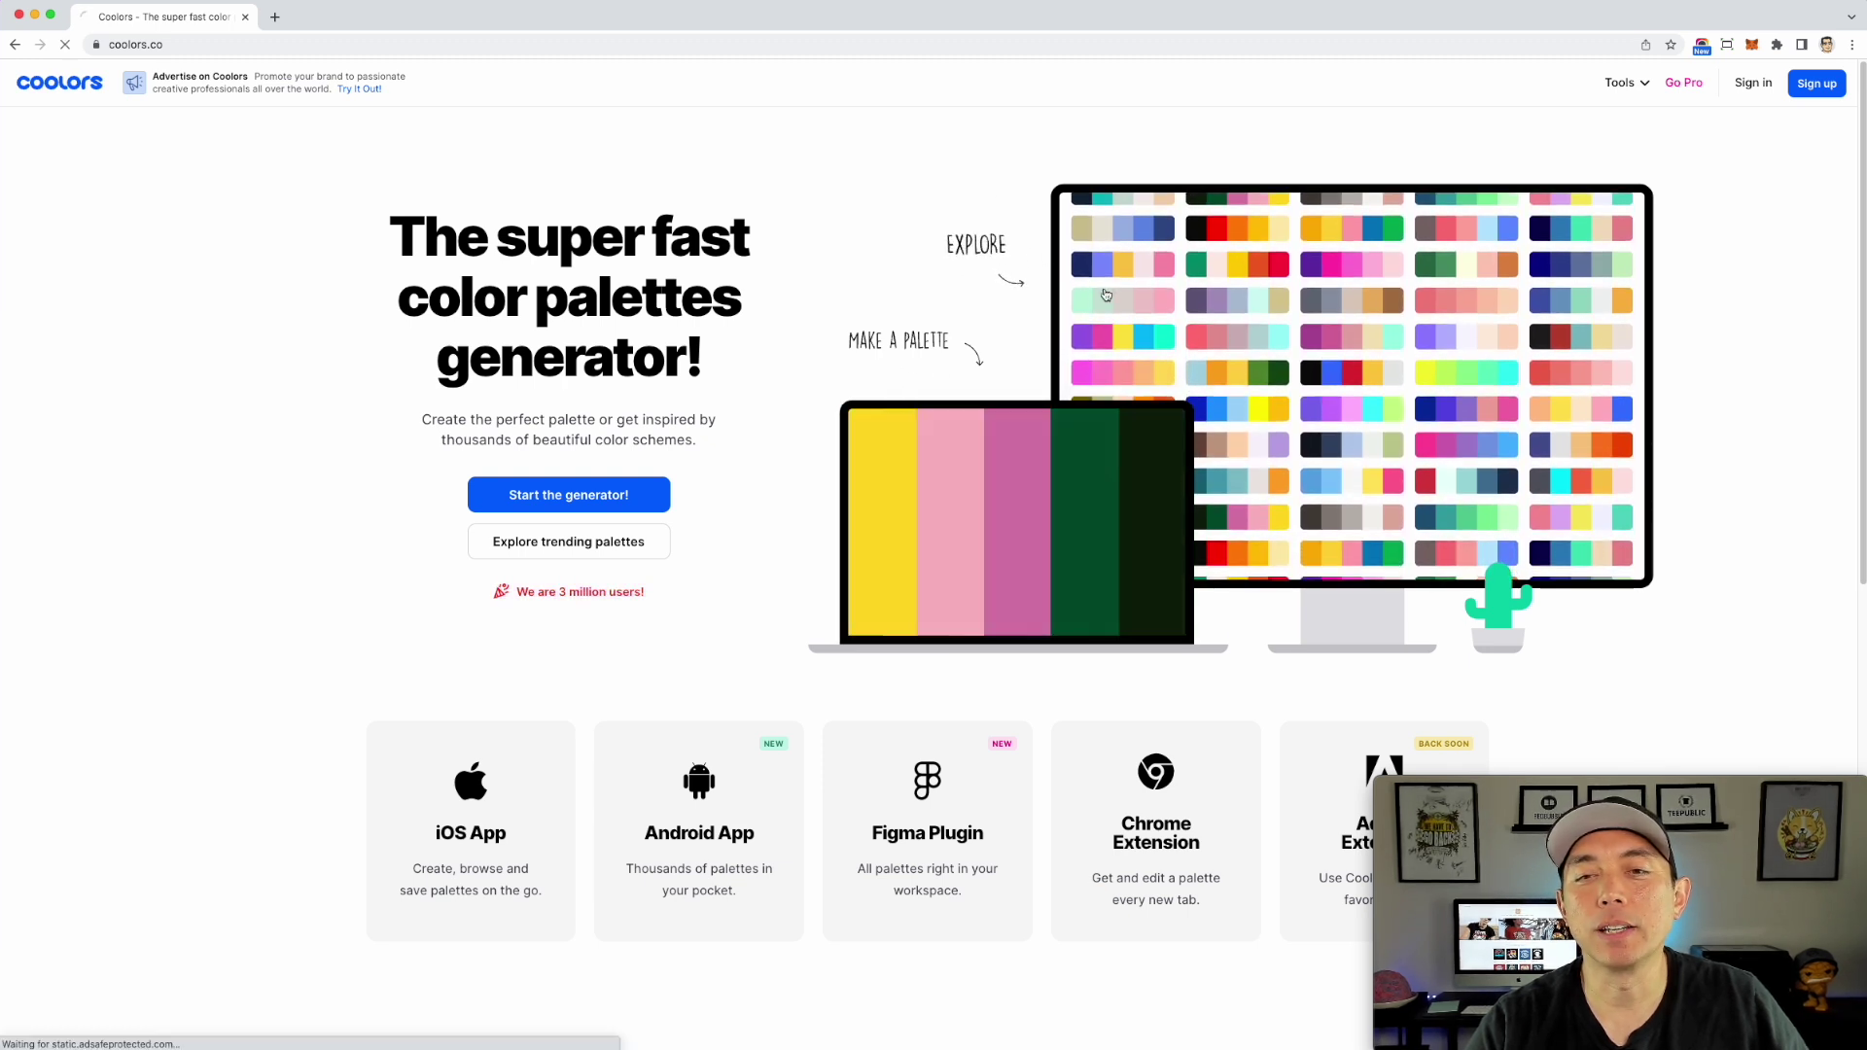
Step: Browse Coolors' trending palettes to find the light-blue, pink, coral, yellow and lime palette
left_click(1111, 287)
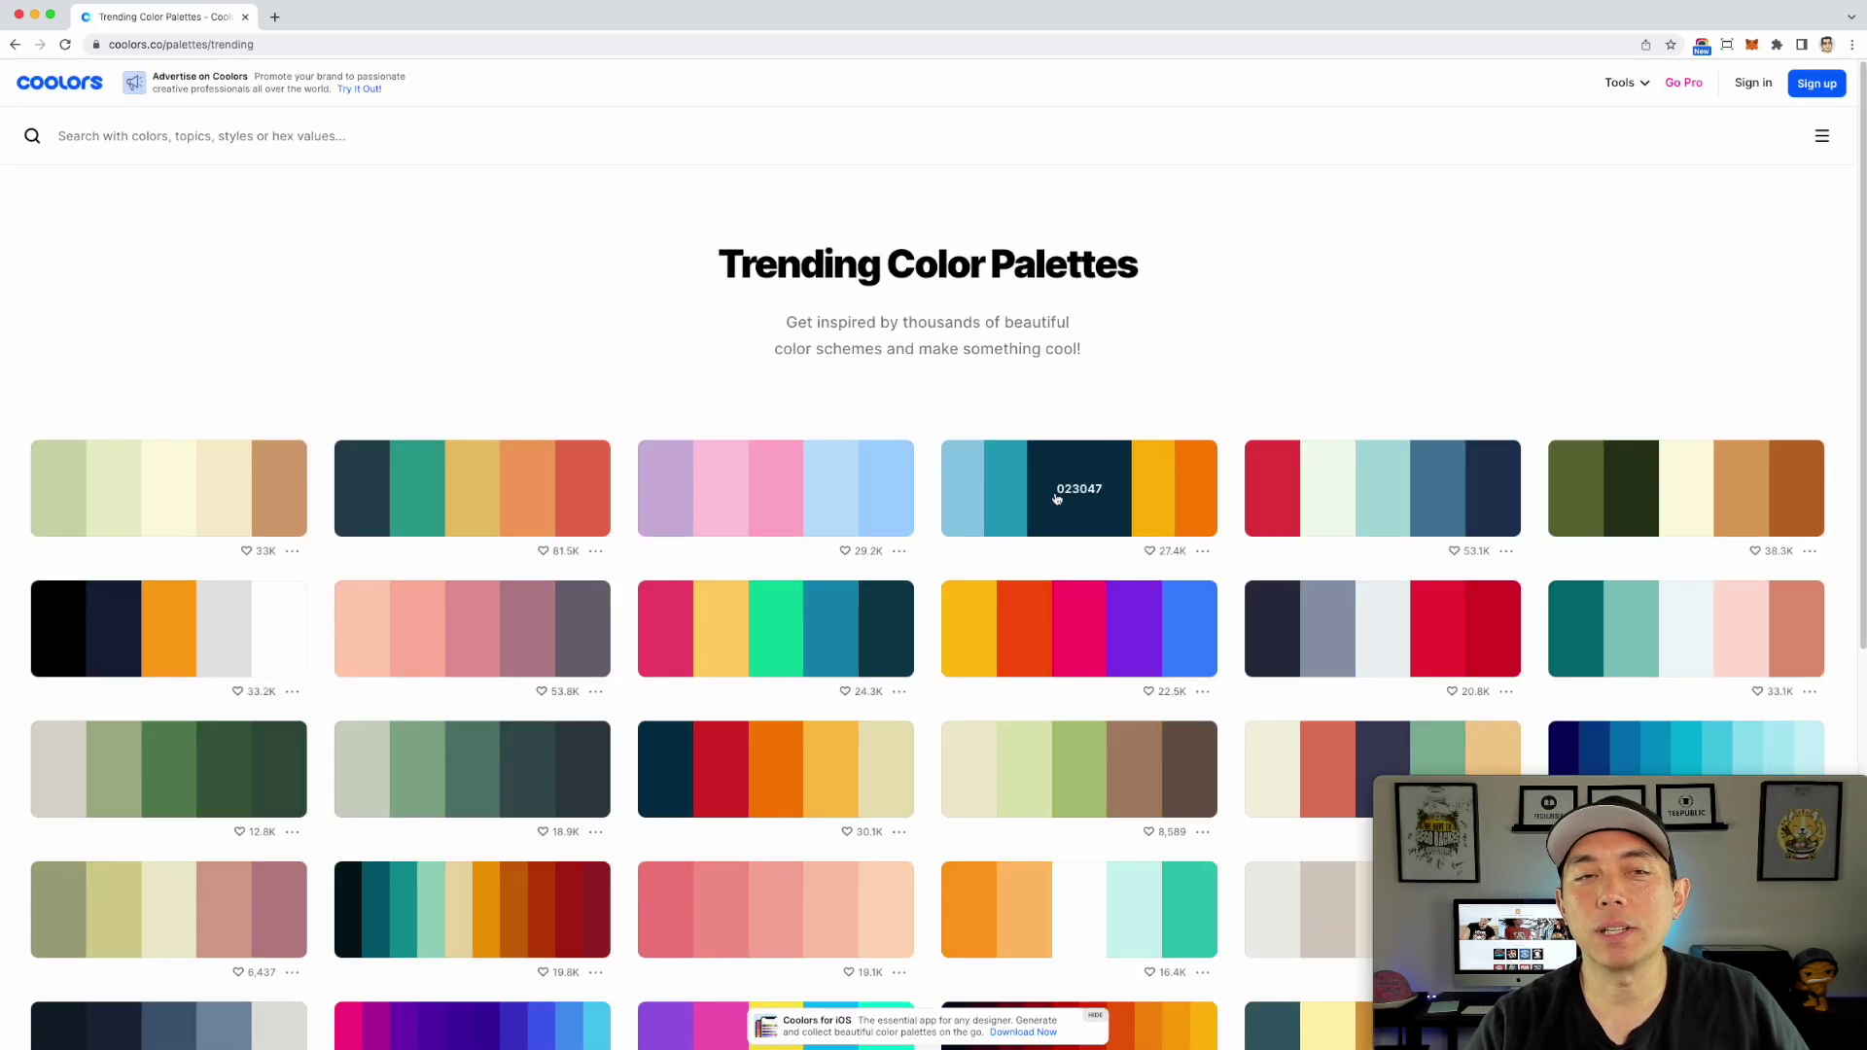
scroll(1057, 498, "down", 7)
scroll(1057, 498, "down", 4)
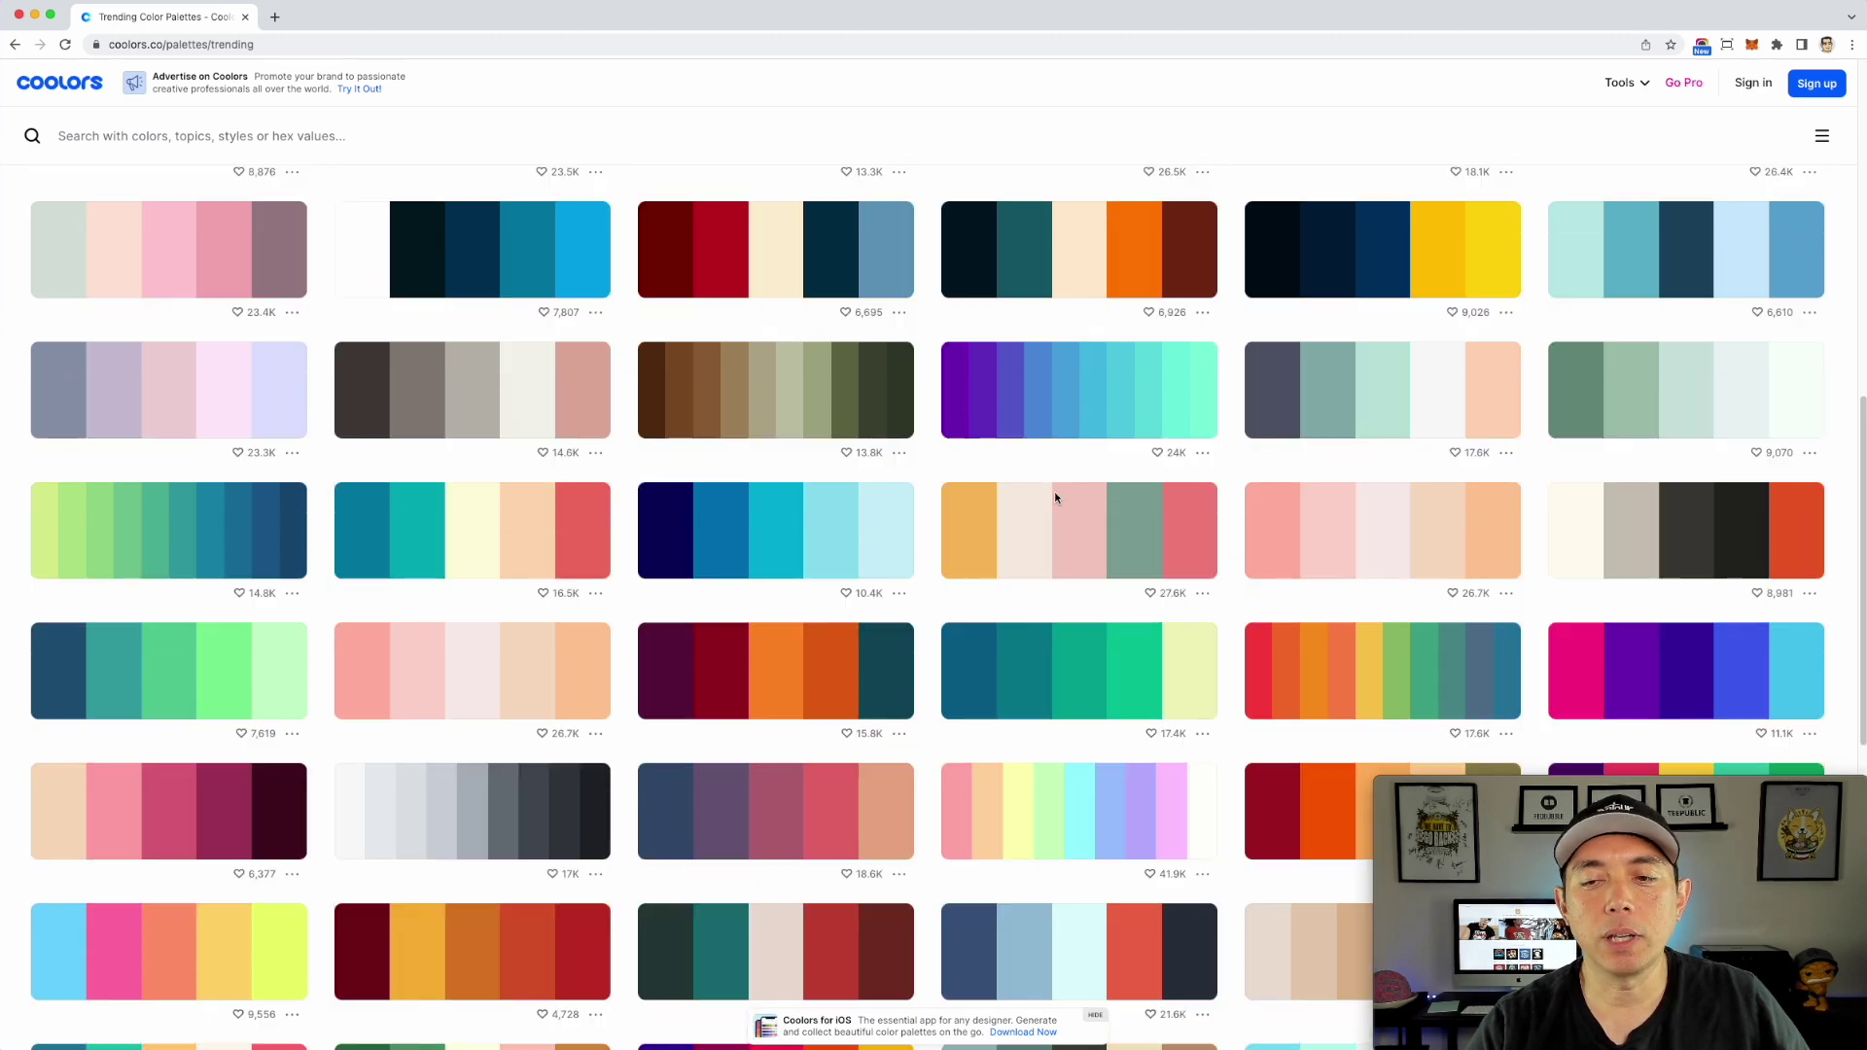
scroll(1055, 498, "up", 4)
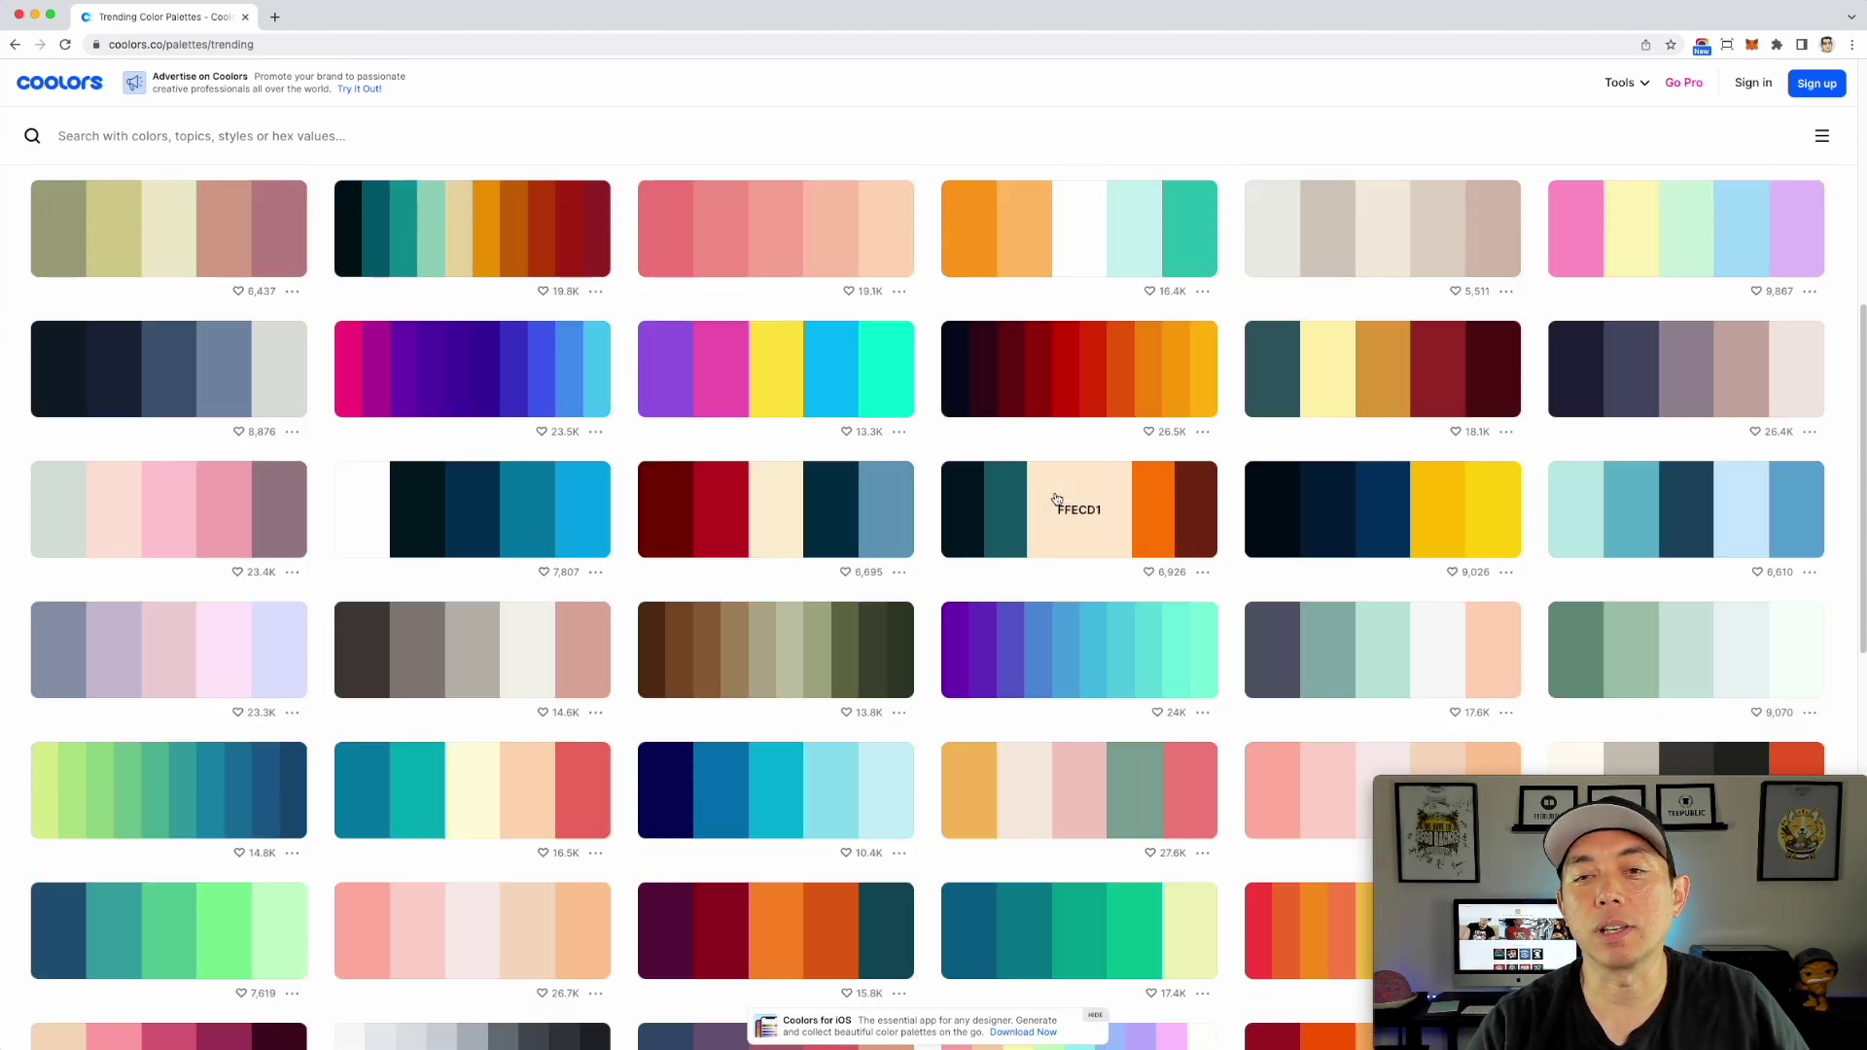
scroll(1056, 498, "down", 7)
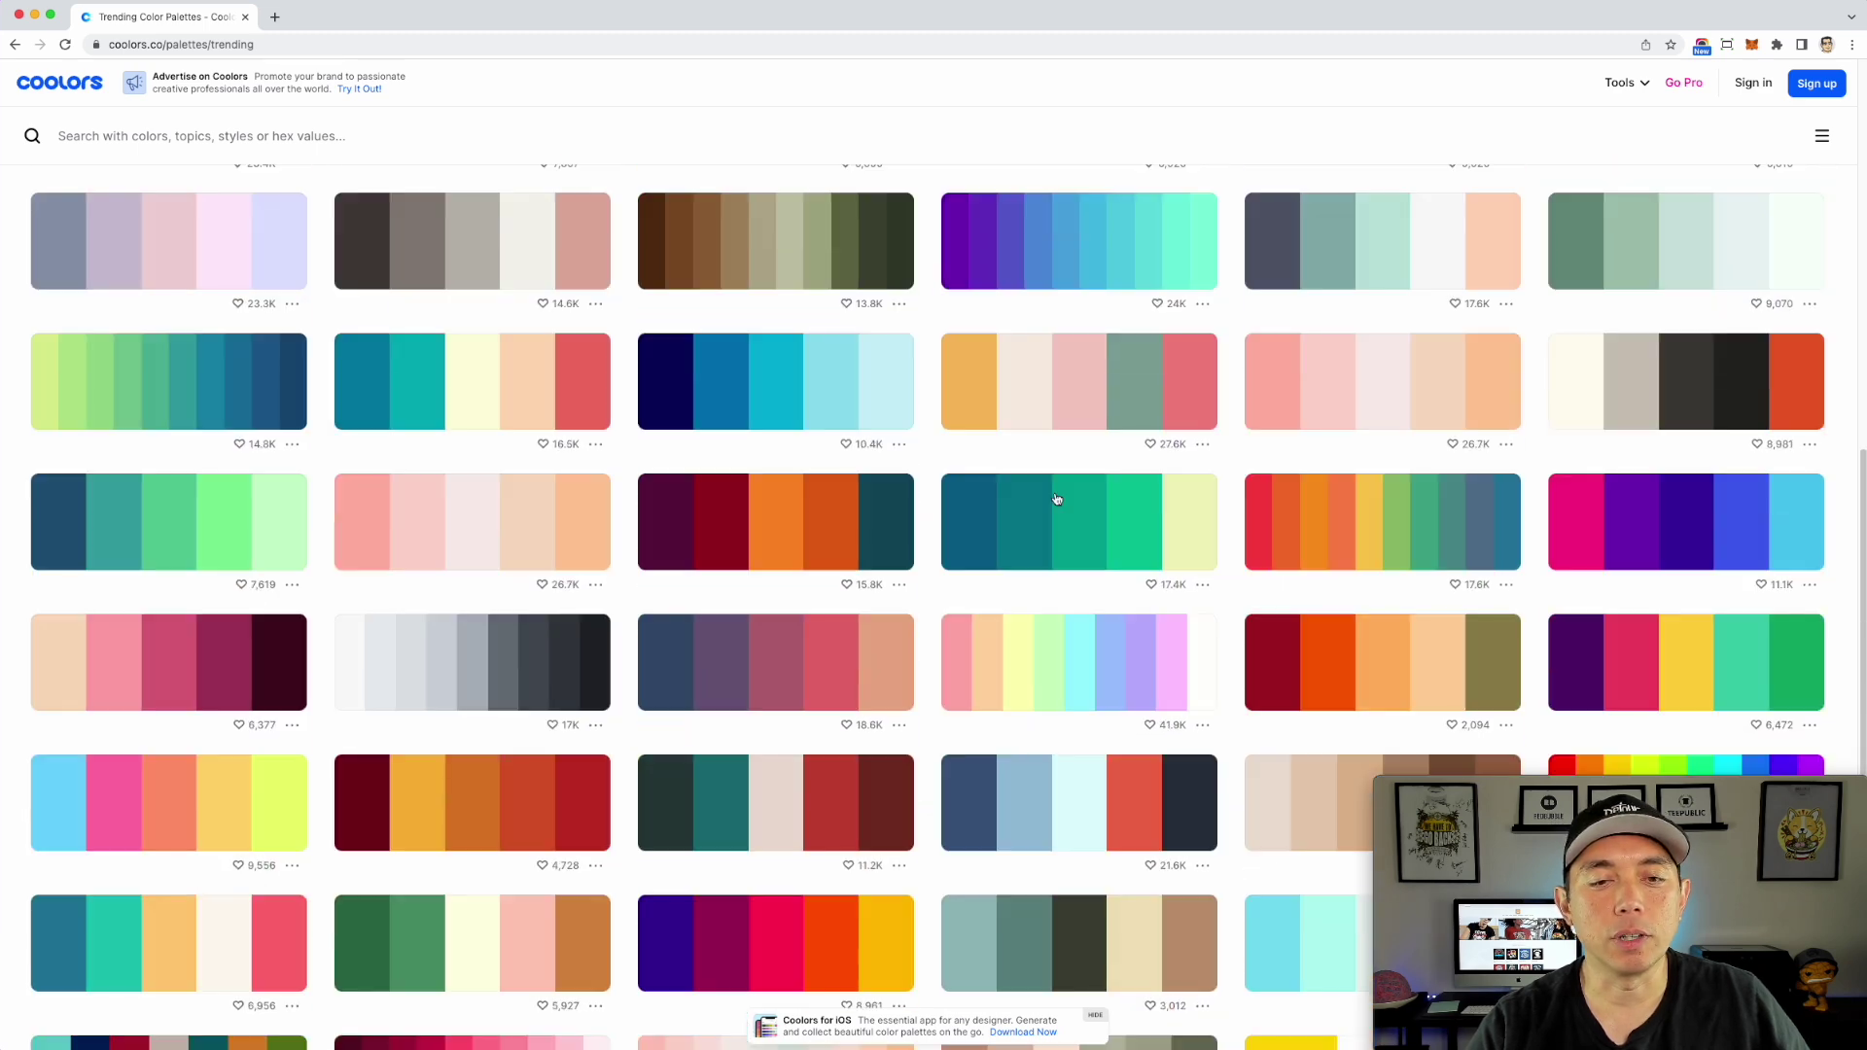
scroll(1057, 498, "down", 2)
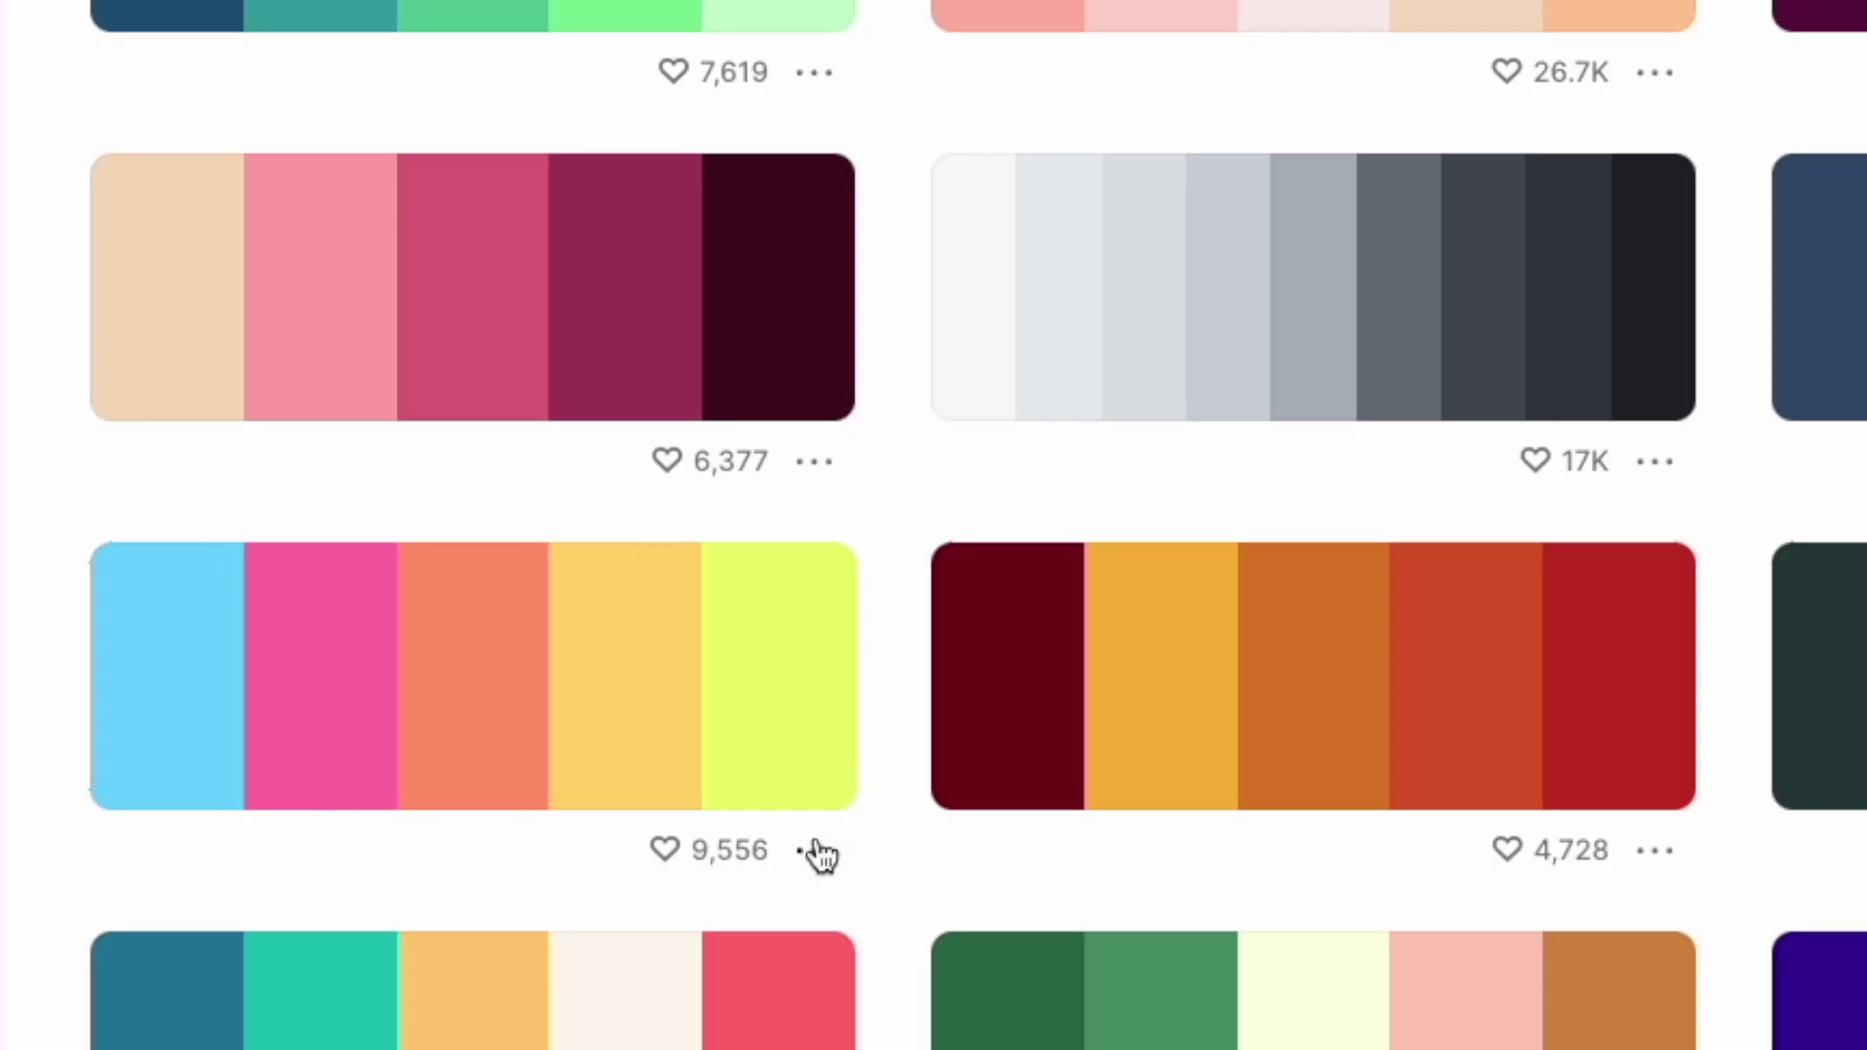
Step: Export the 70D6FF–E9FF70 palette as an image
left_click(291, 490)
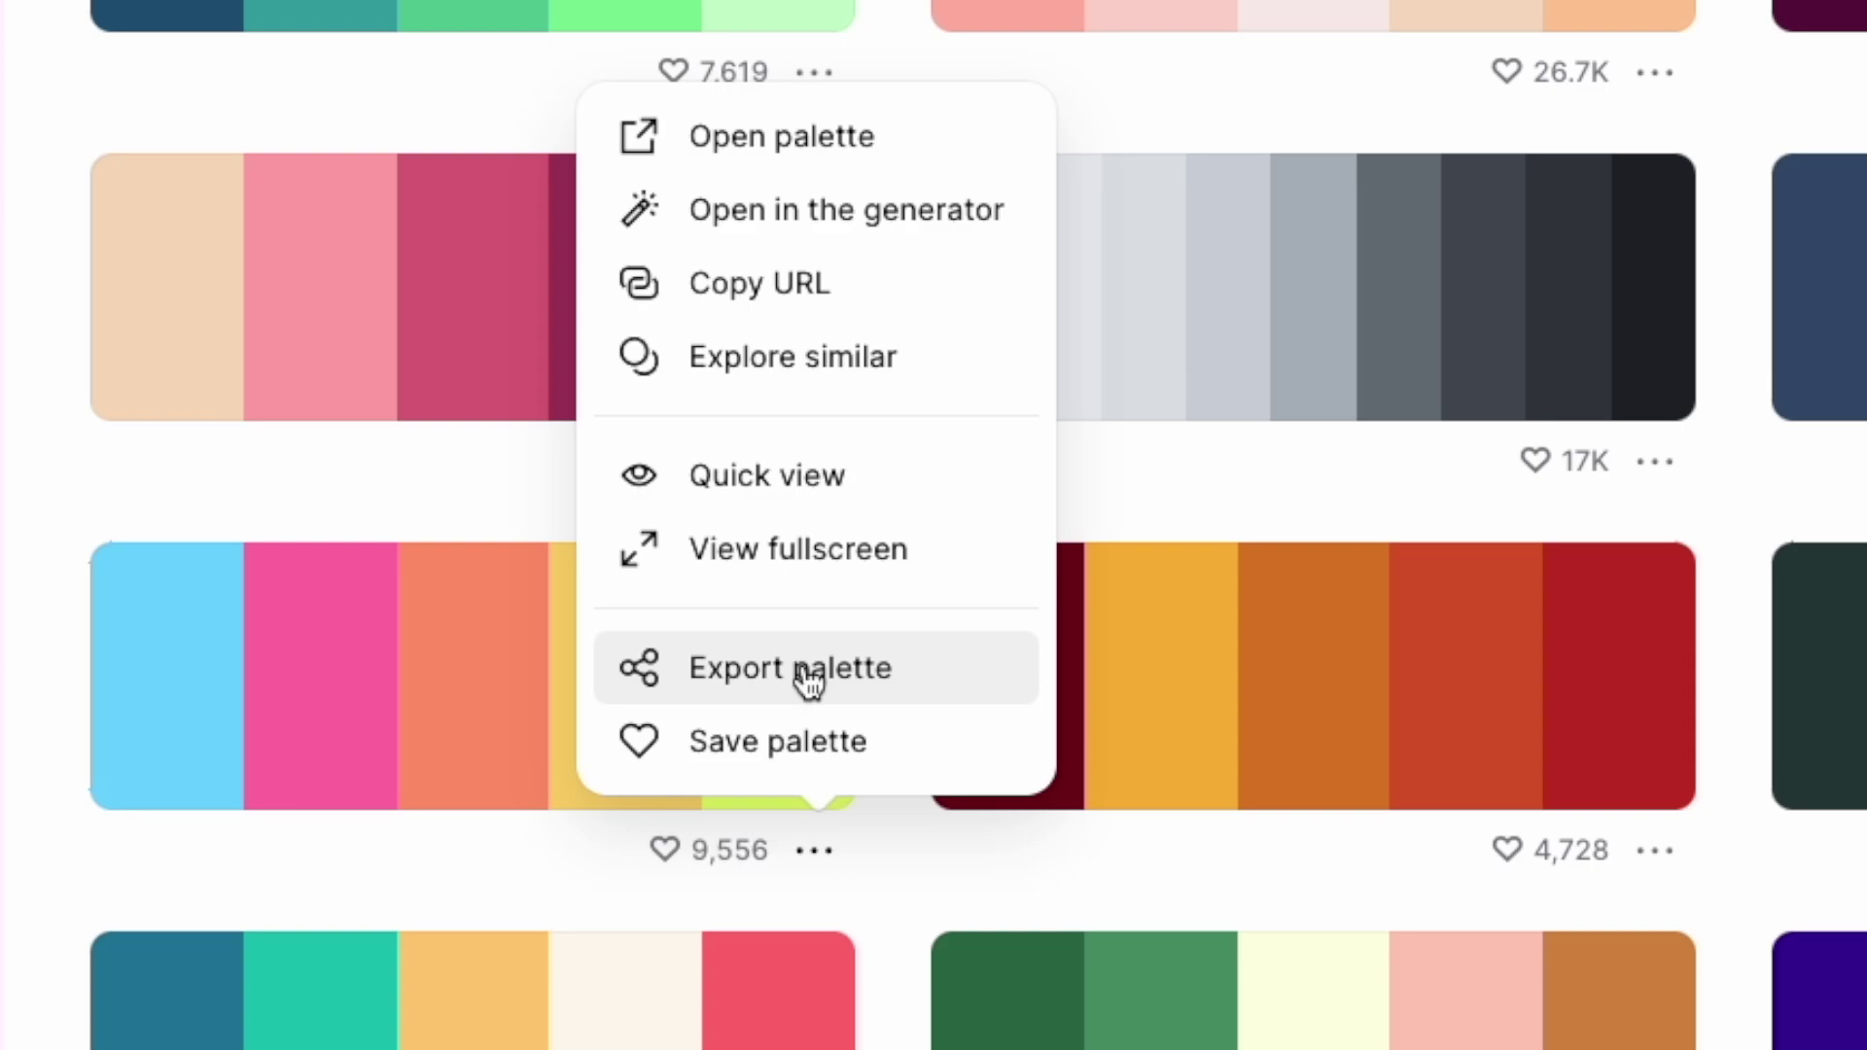
left_click(807, 681)
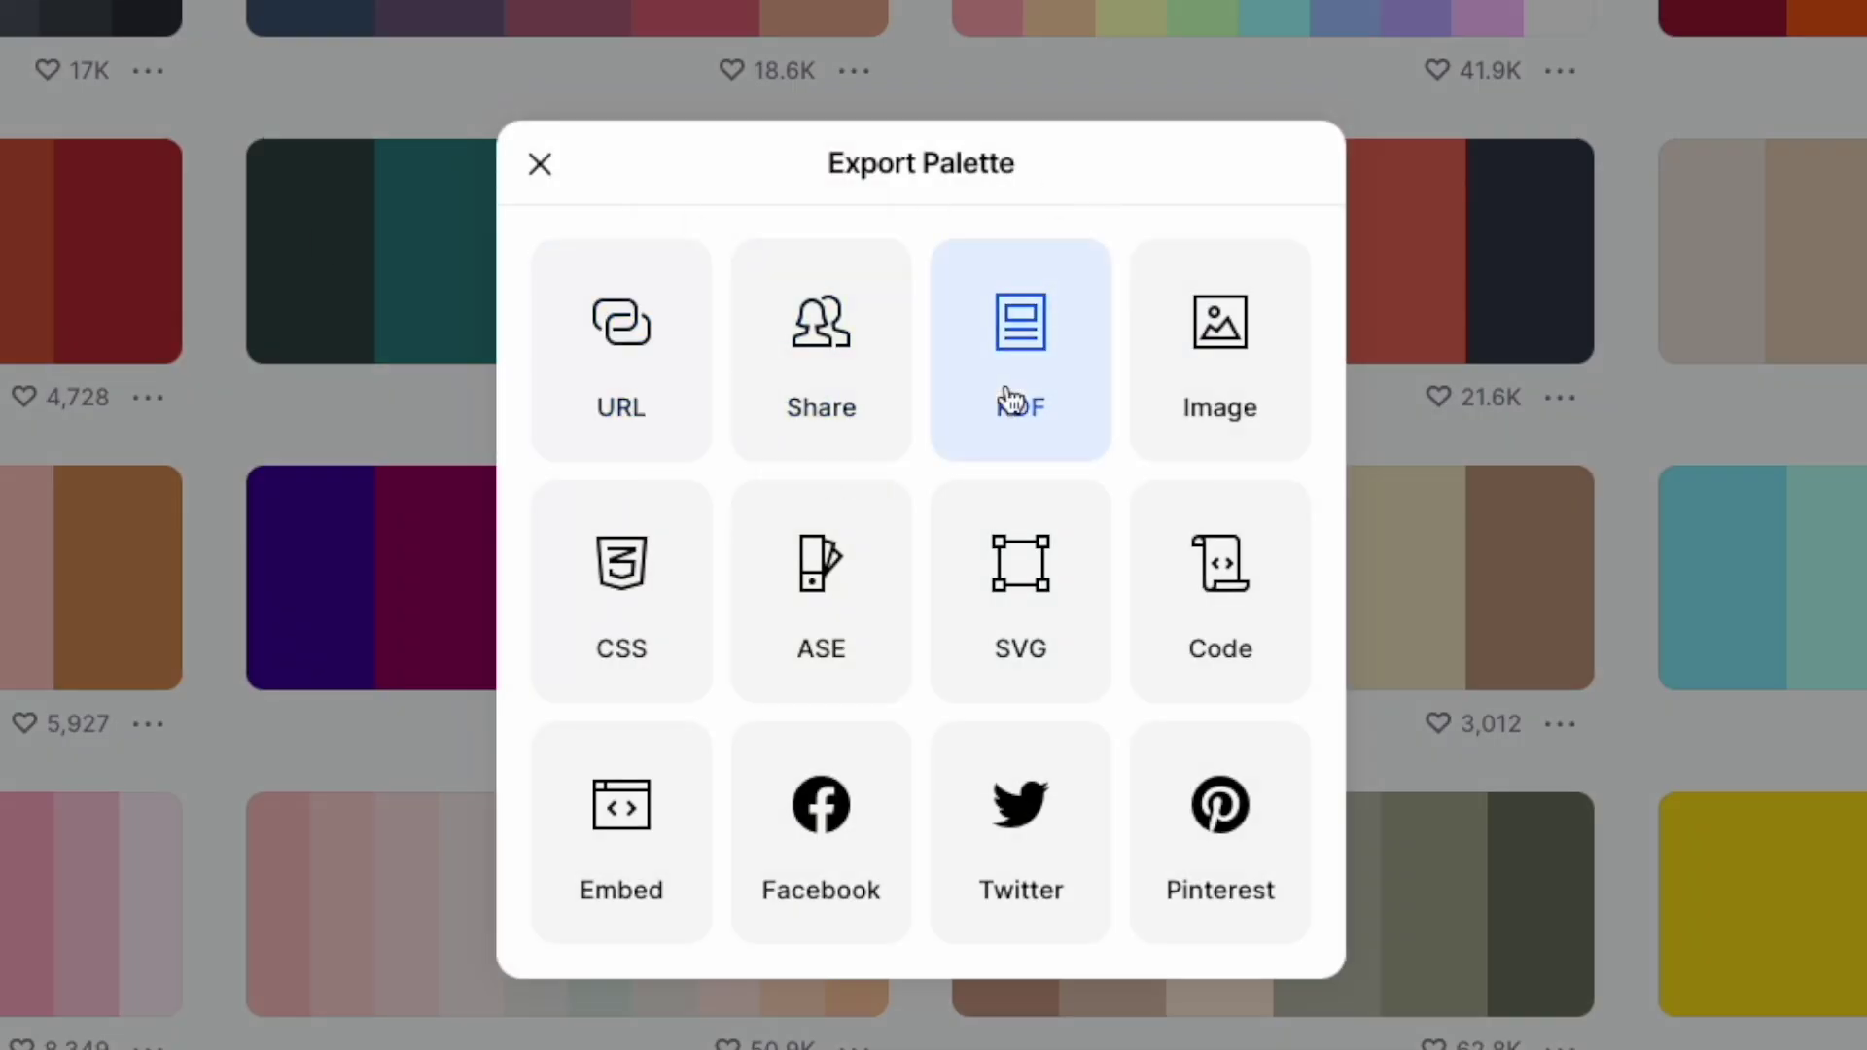
left_click(1231, 328)
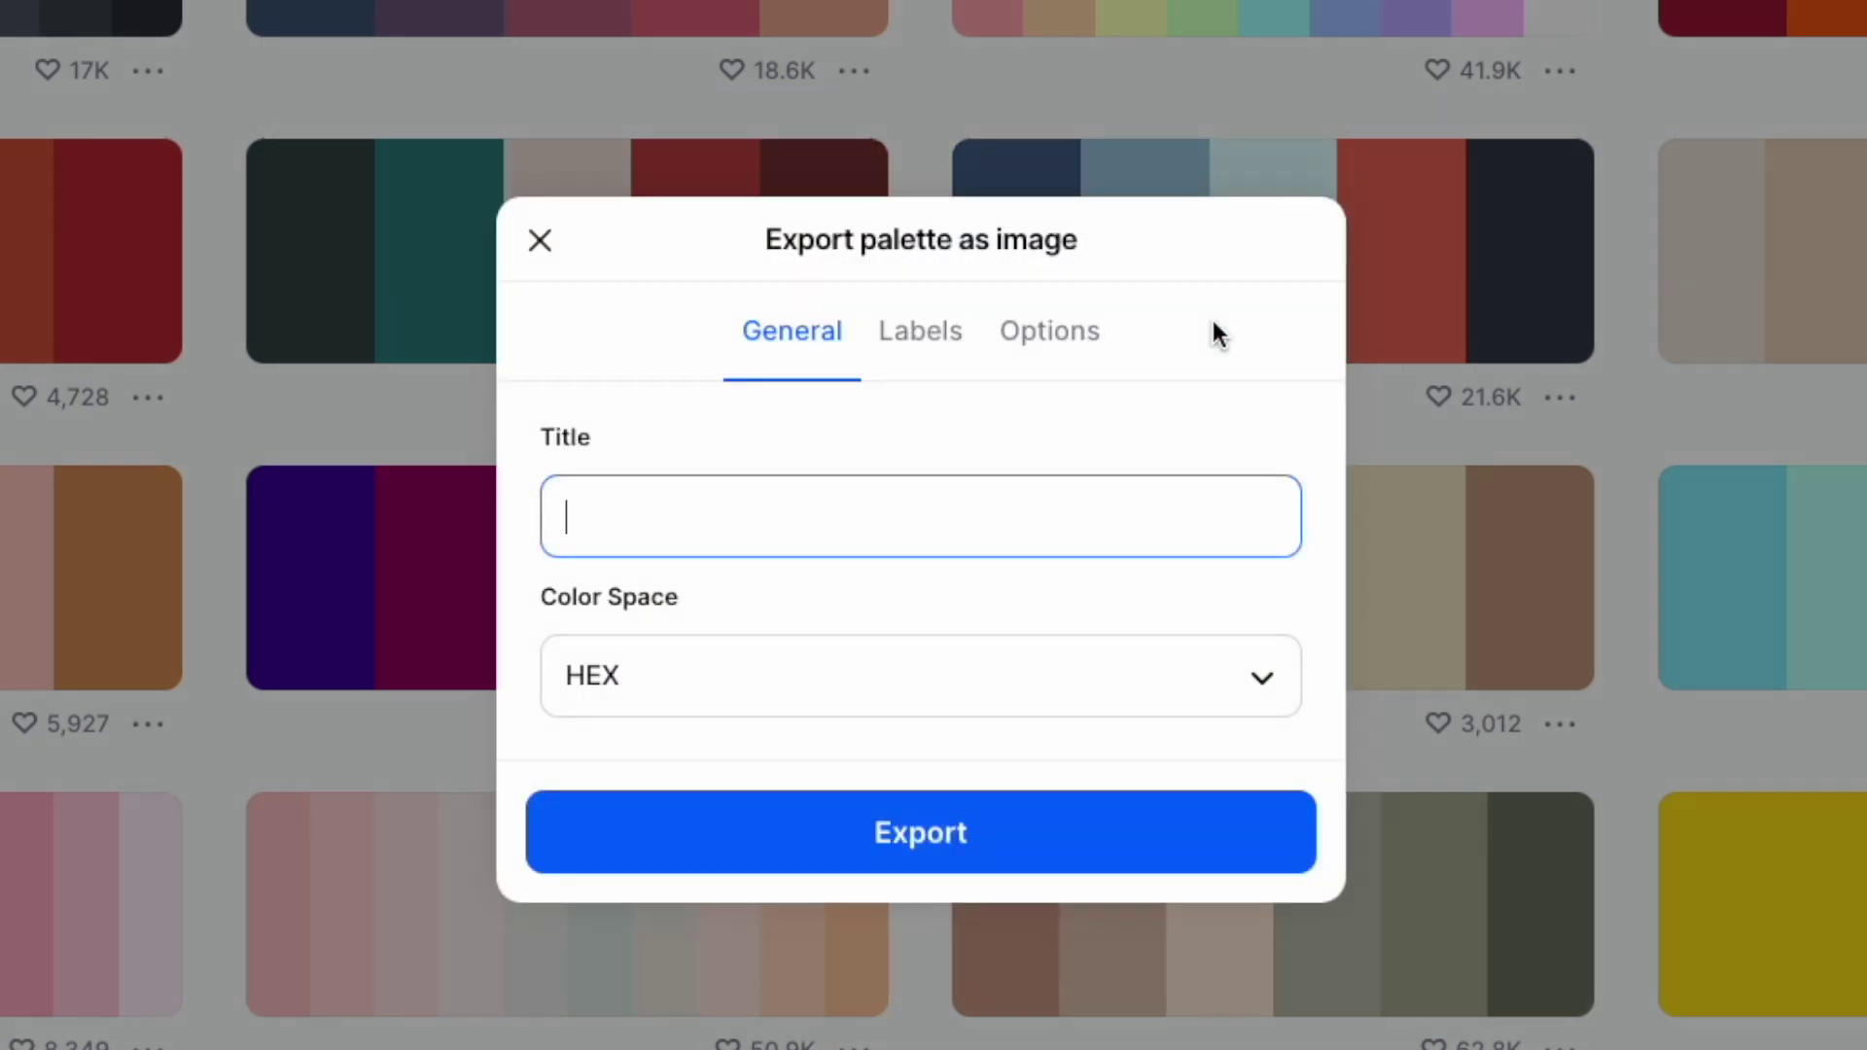
type("coo")
left_click(948, 815)
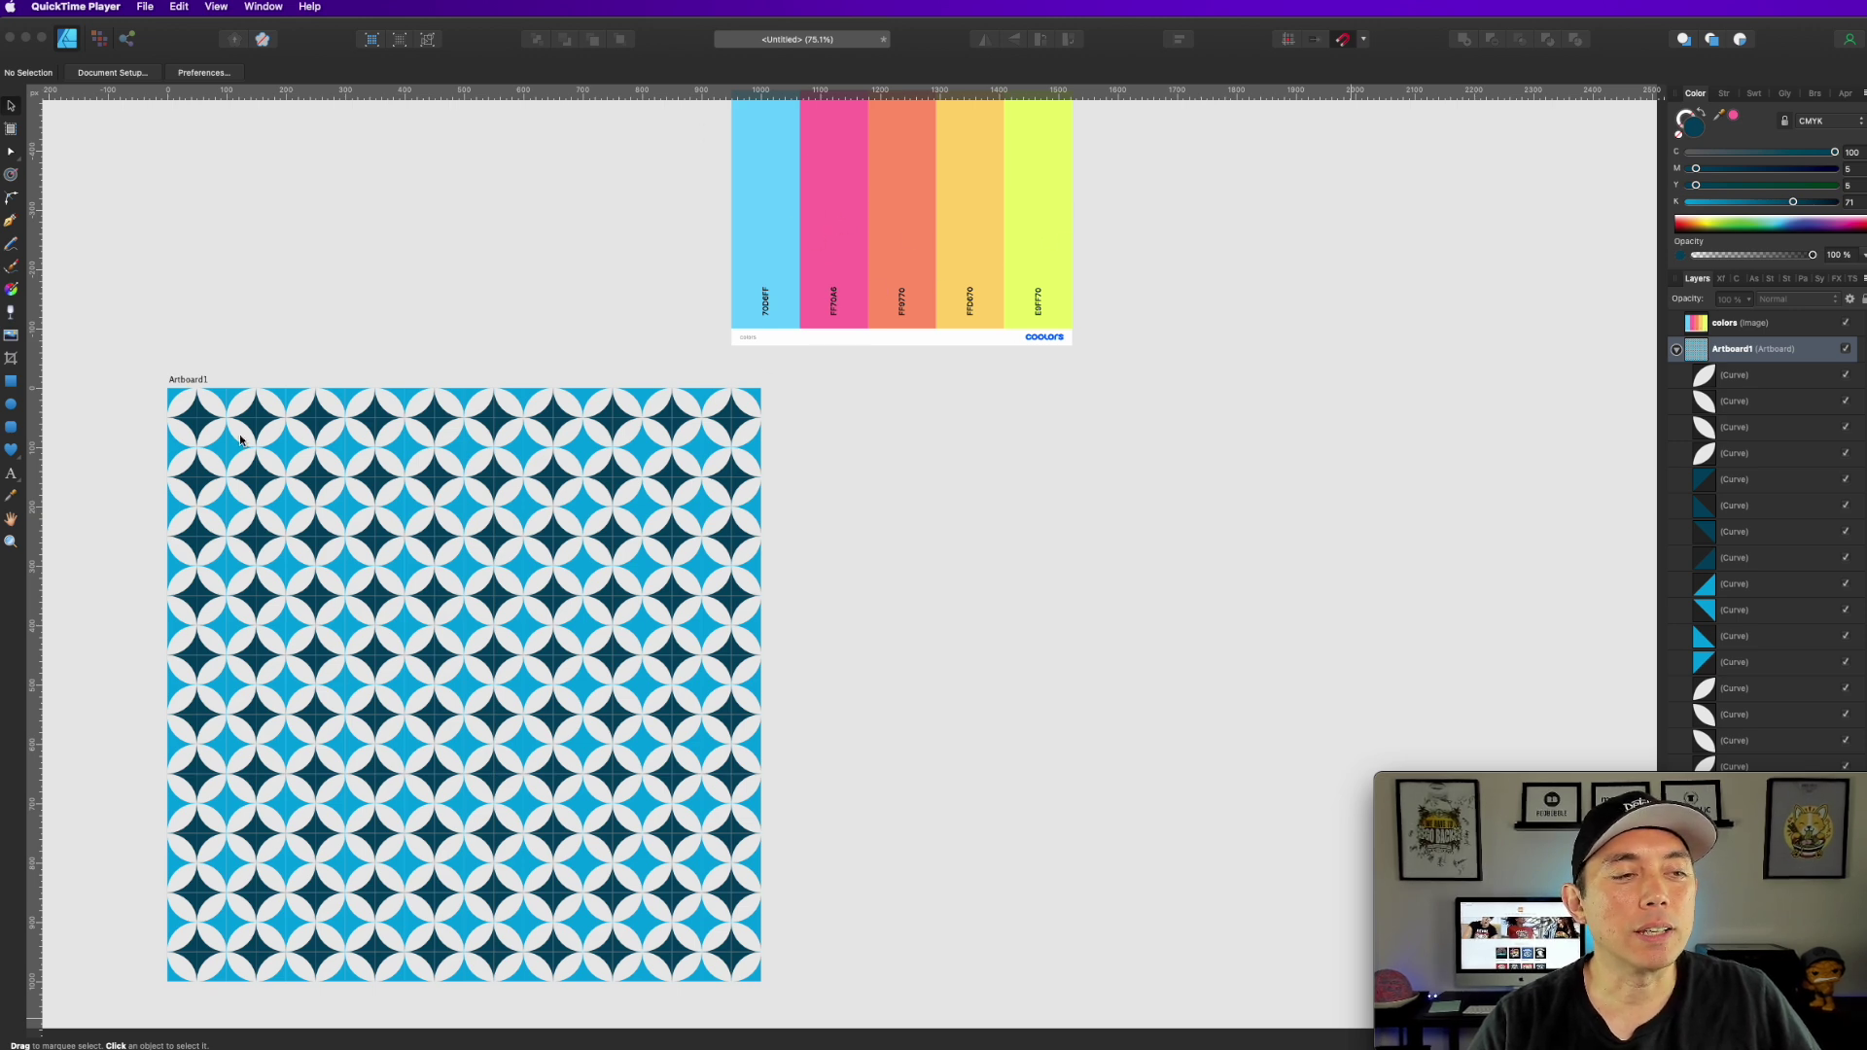
Step: Option-drag Artboard1 to the right to create a duplicate artboard
left_click(201, 380)
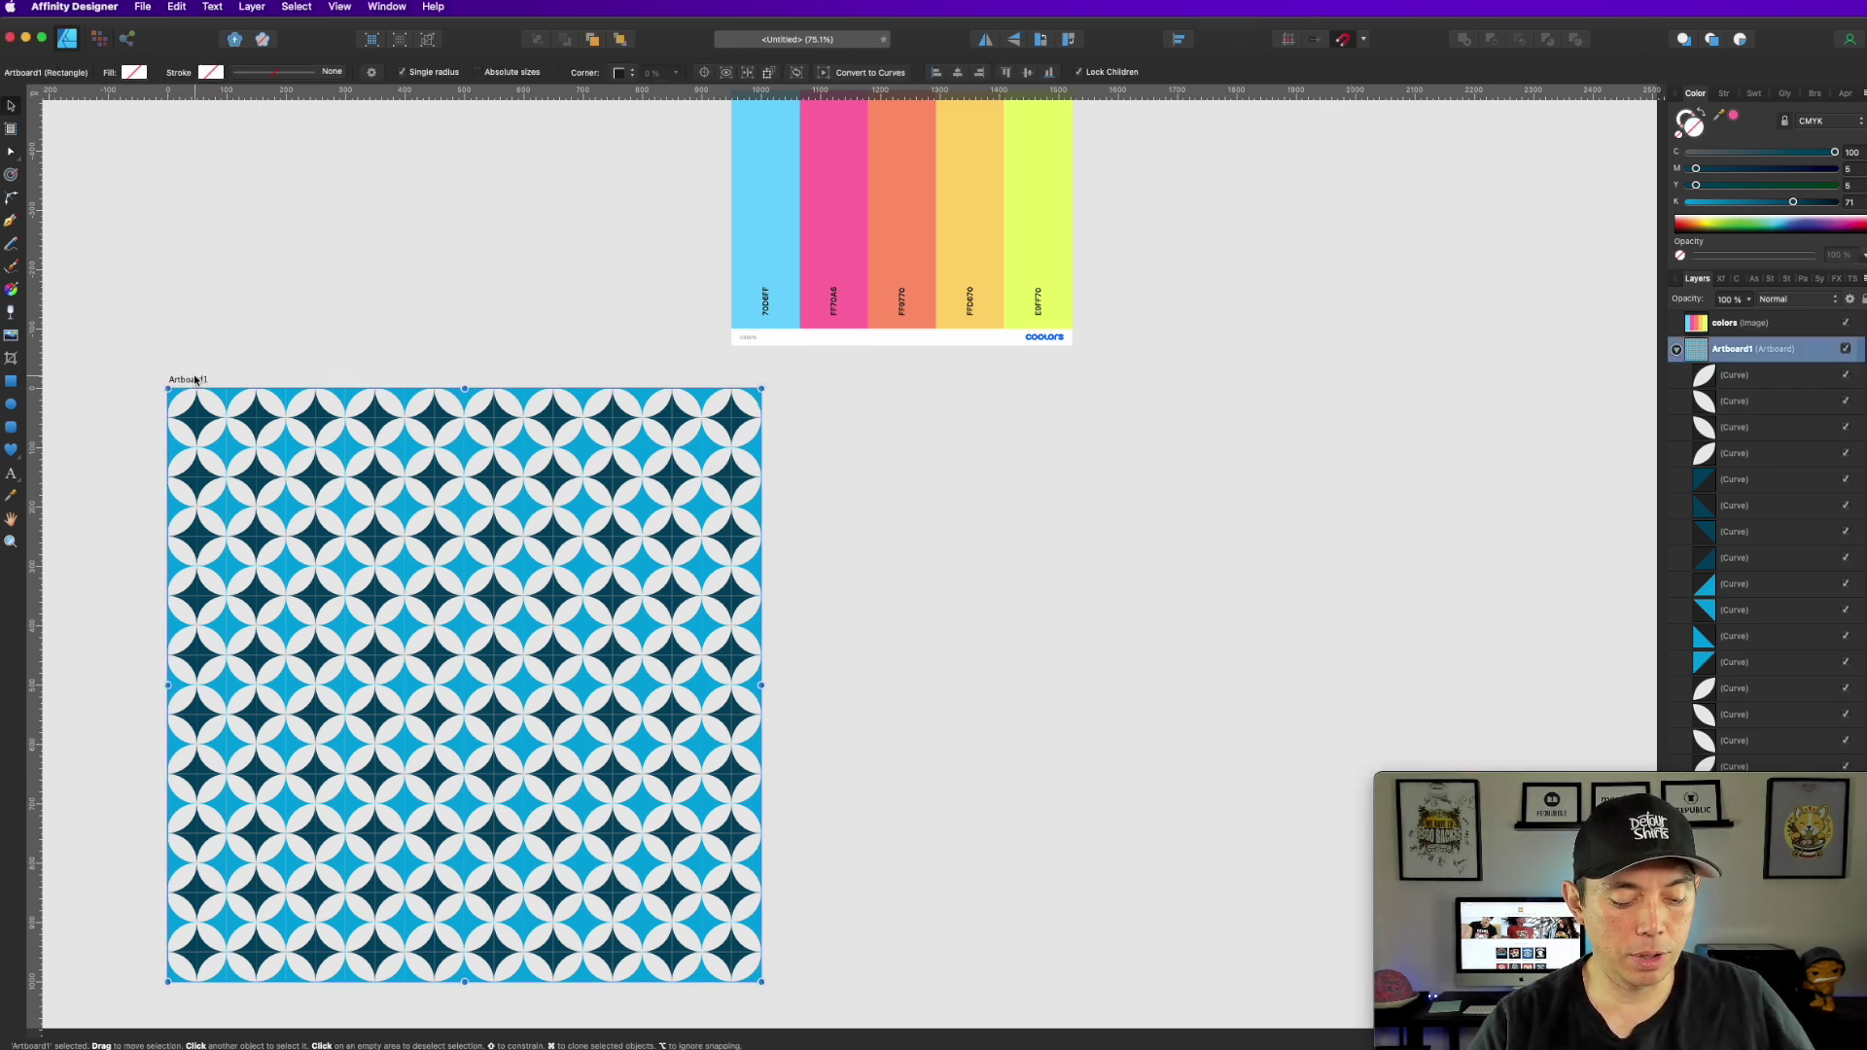
left_click_drag(194, 379, 846, 409)
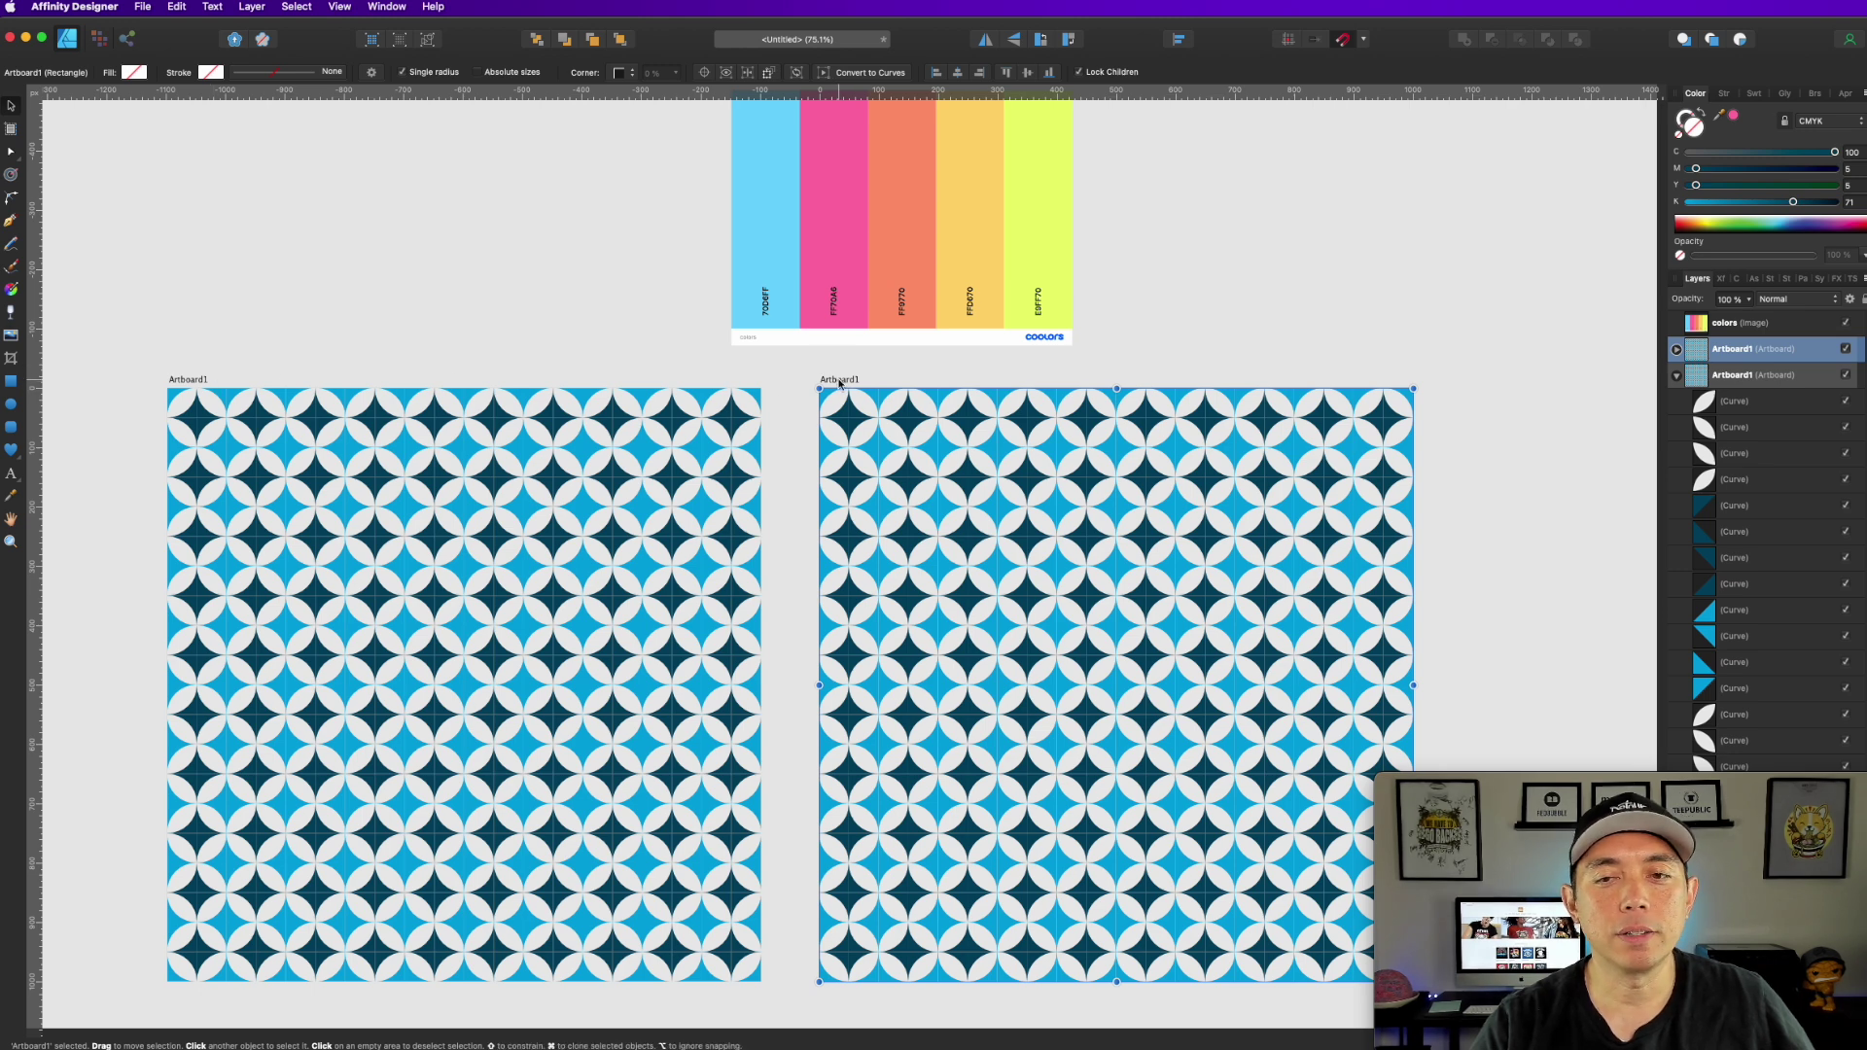
left_click(1681, 377)
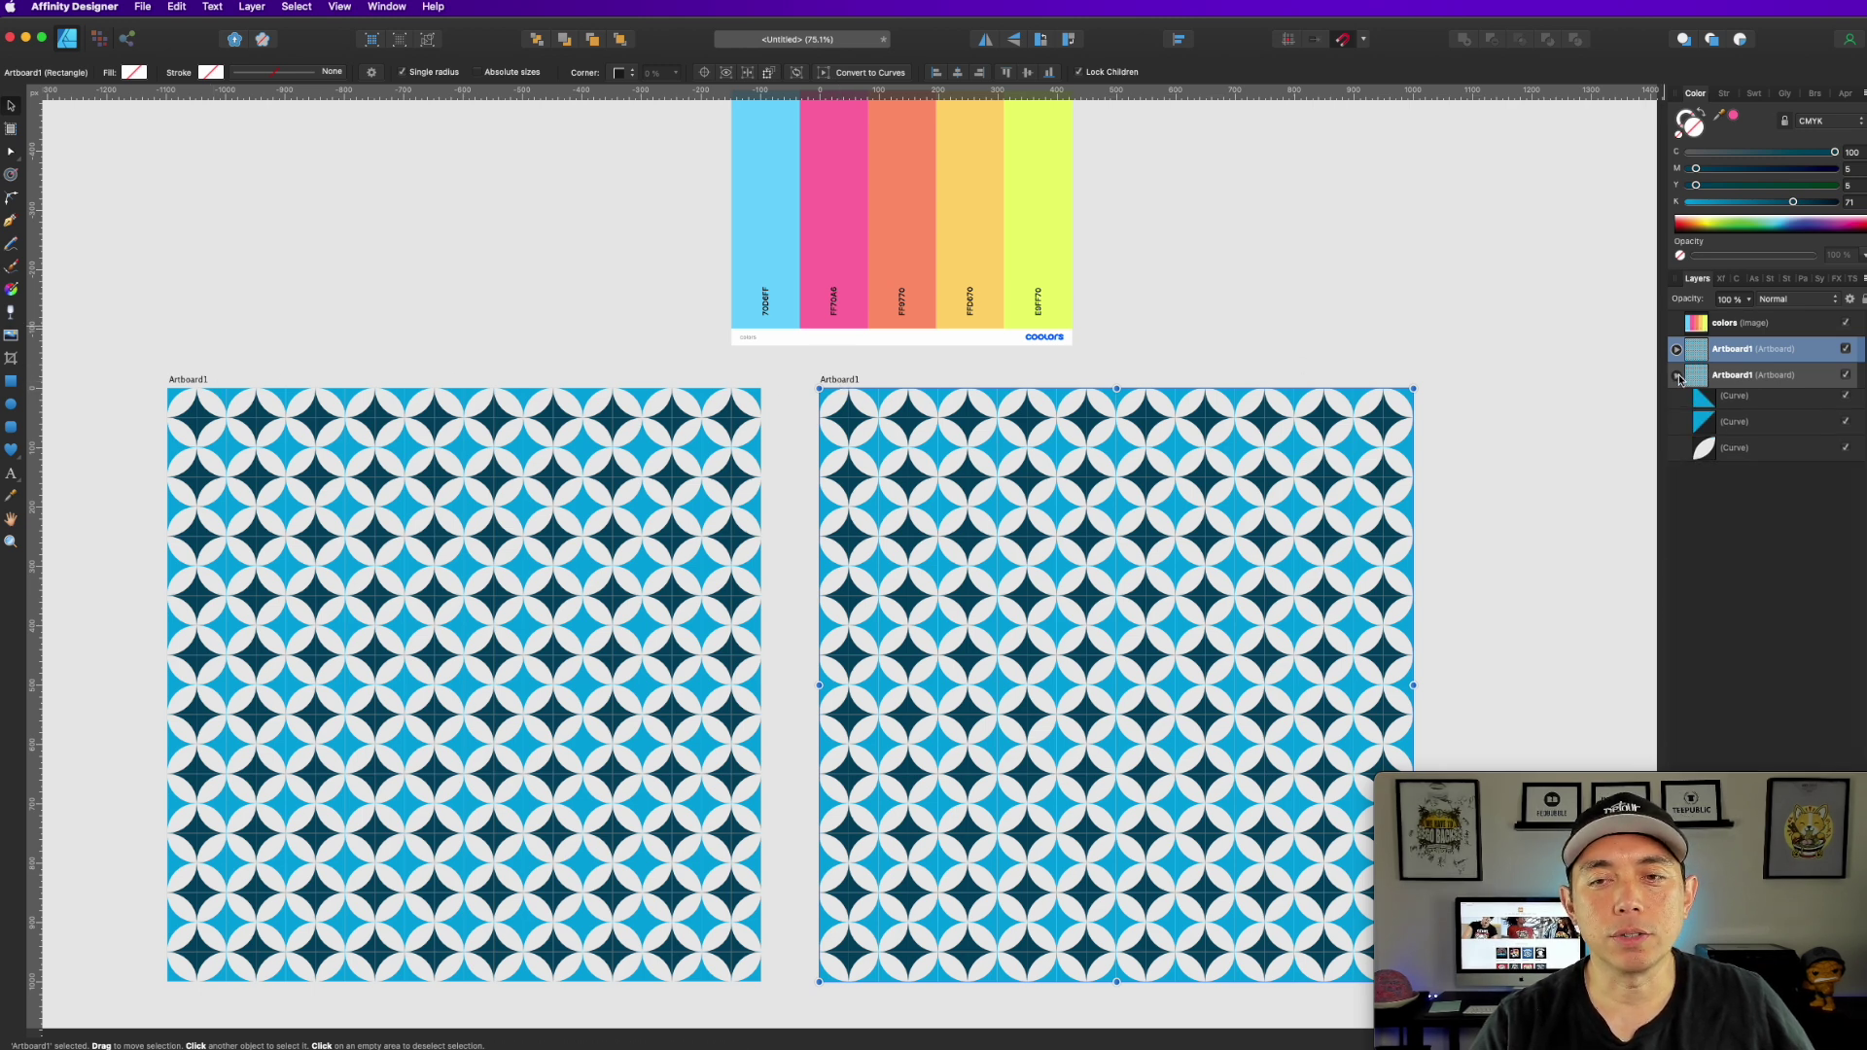
left_click(1675, 349)
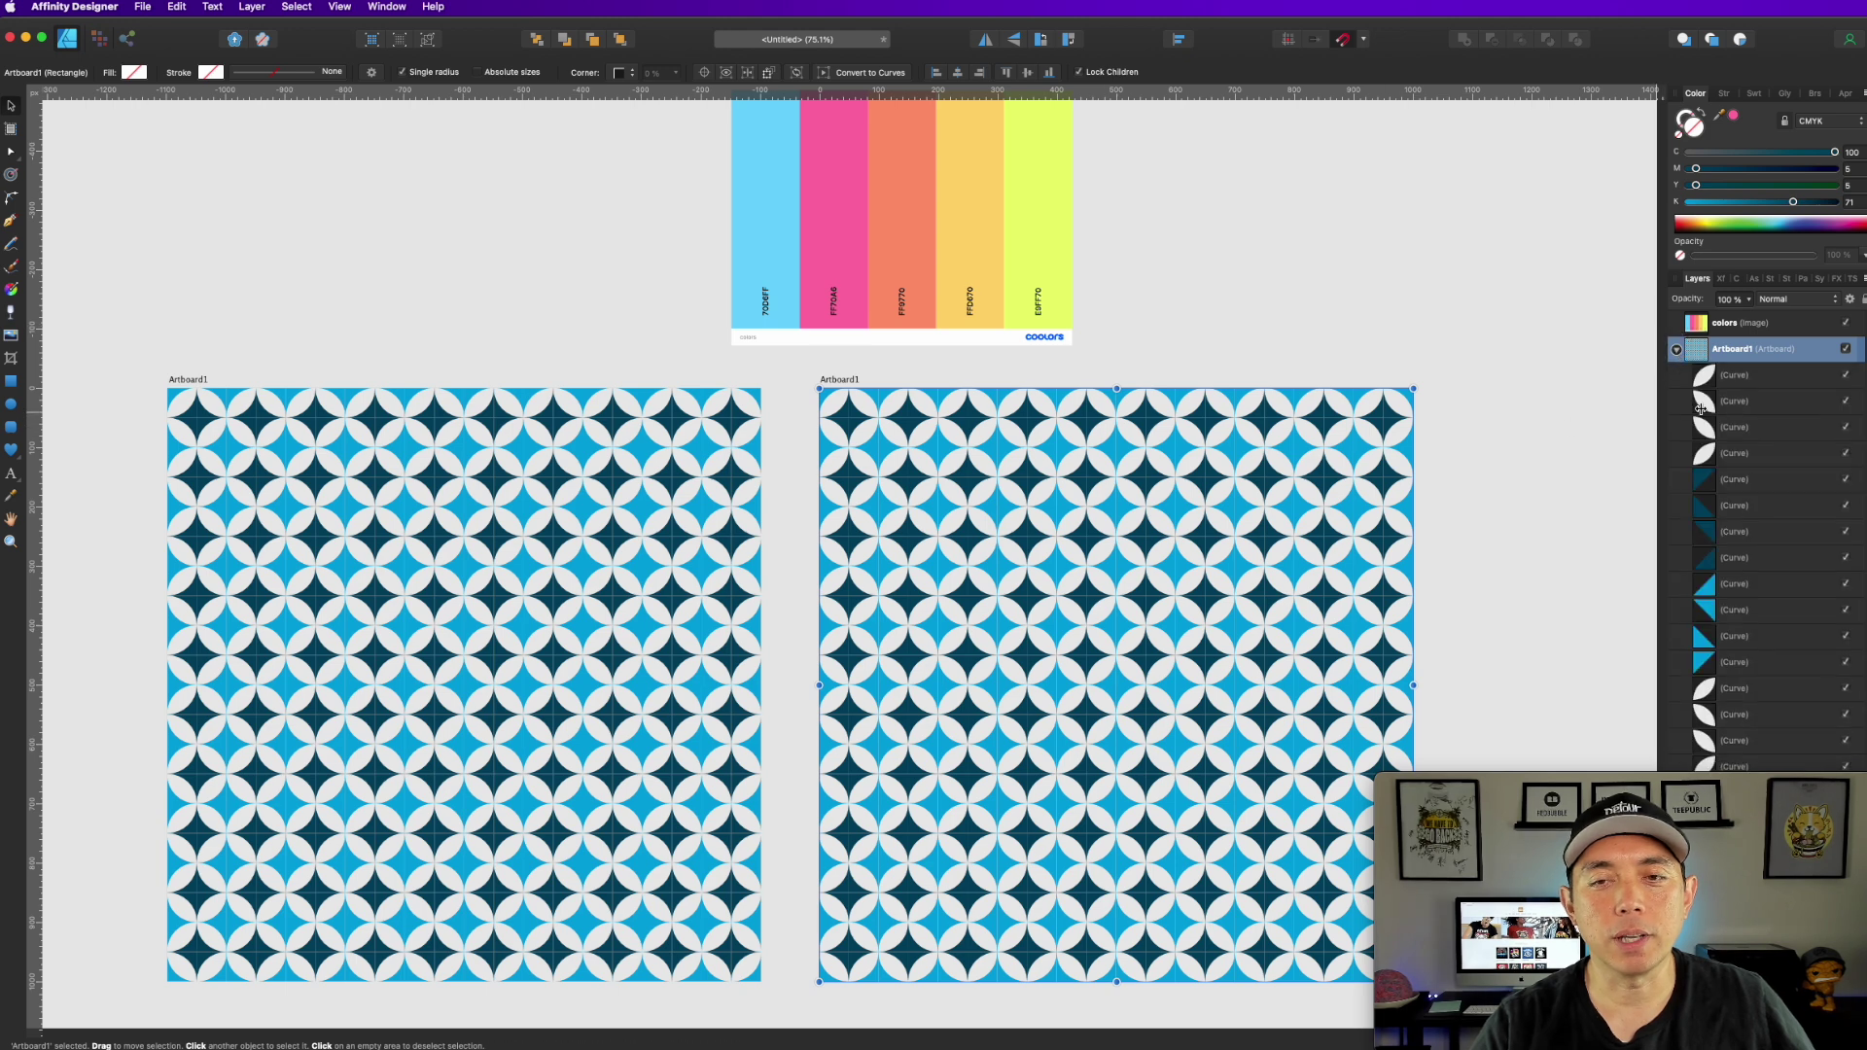
left_click(1756, 382)
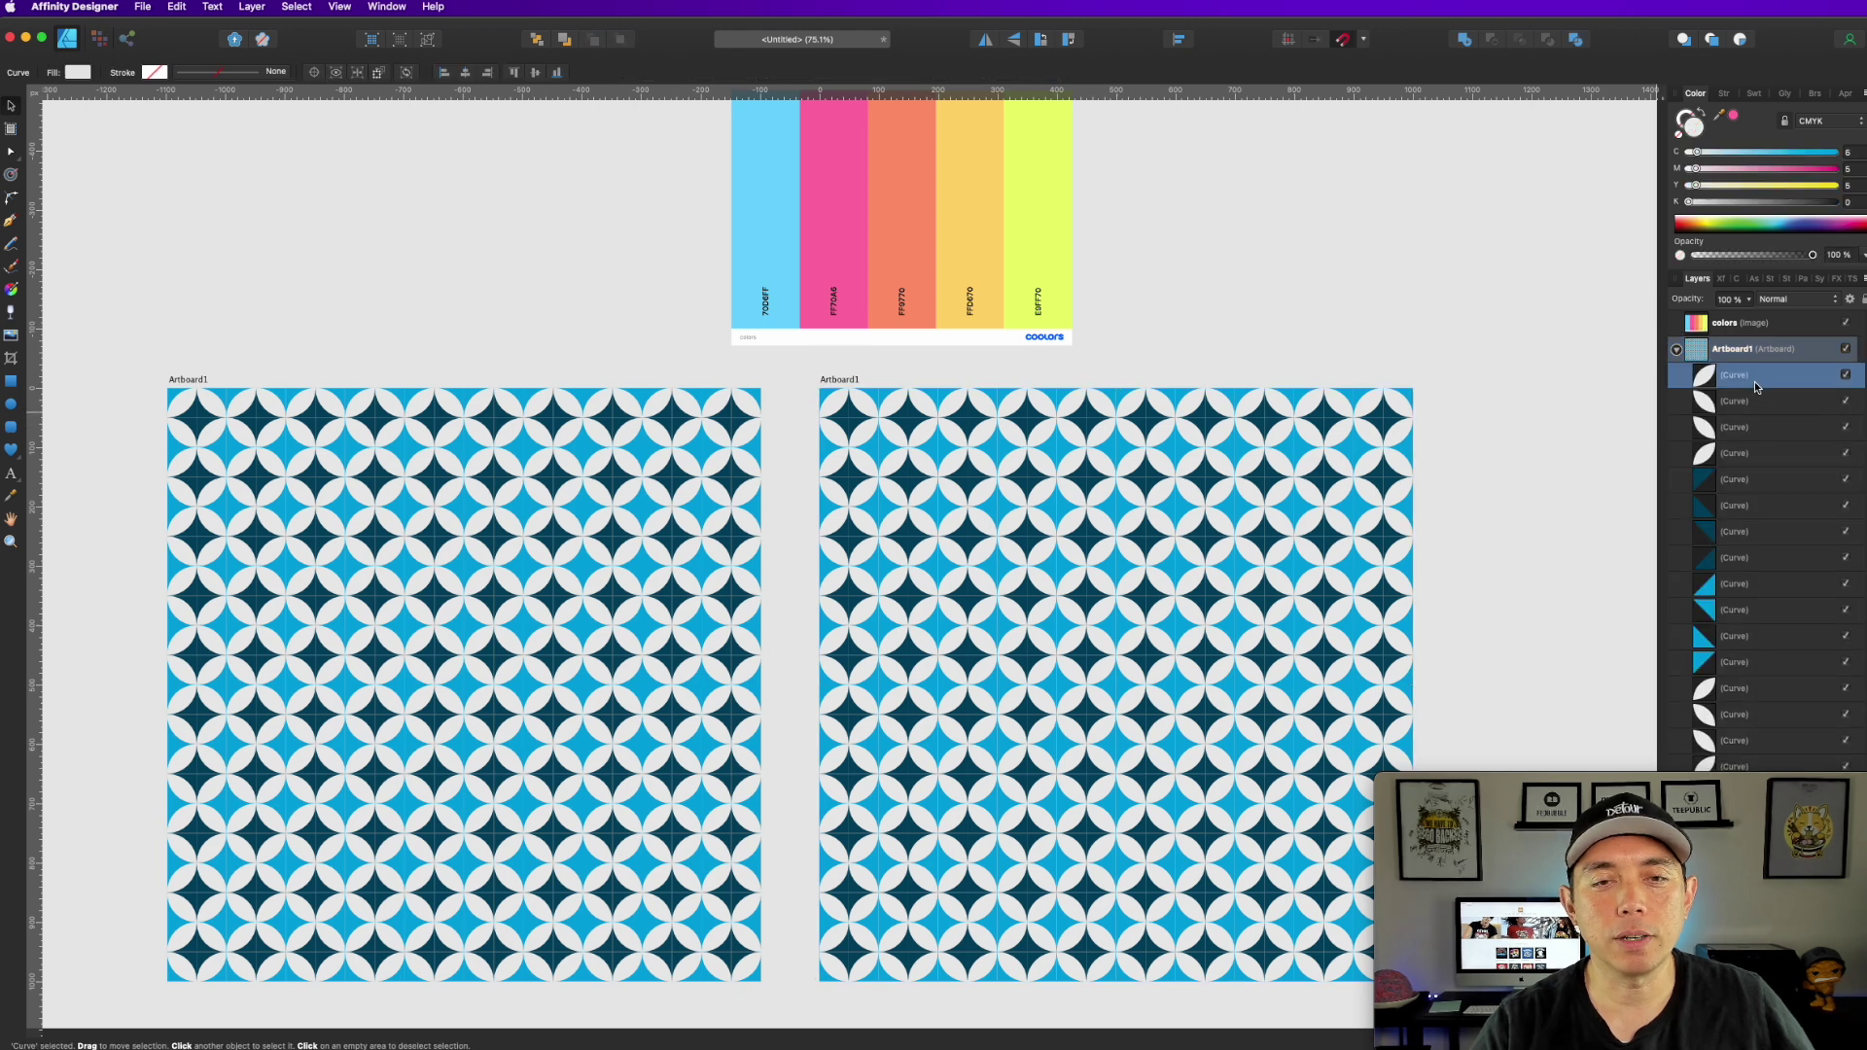
left_click(1309, 281)
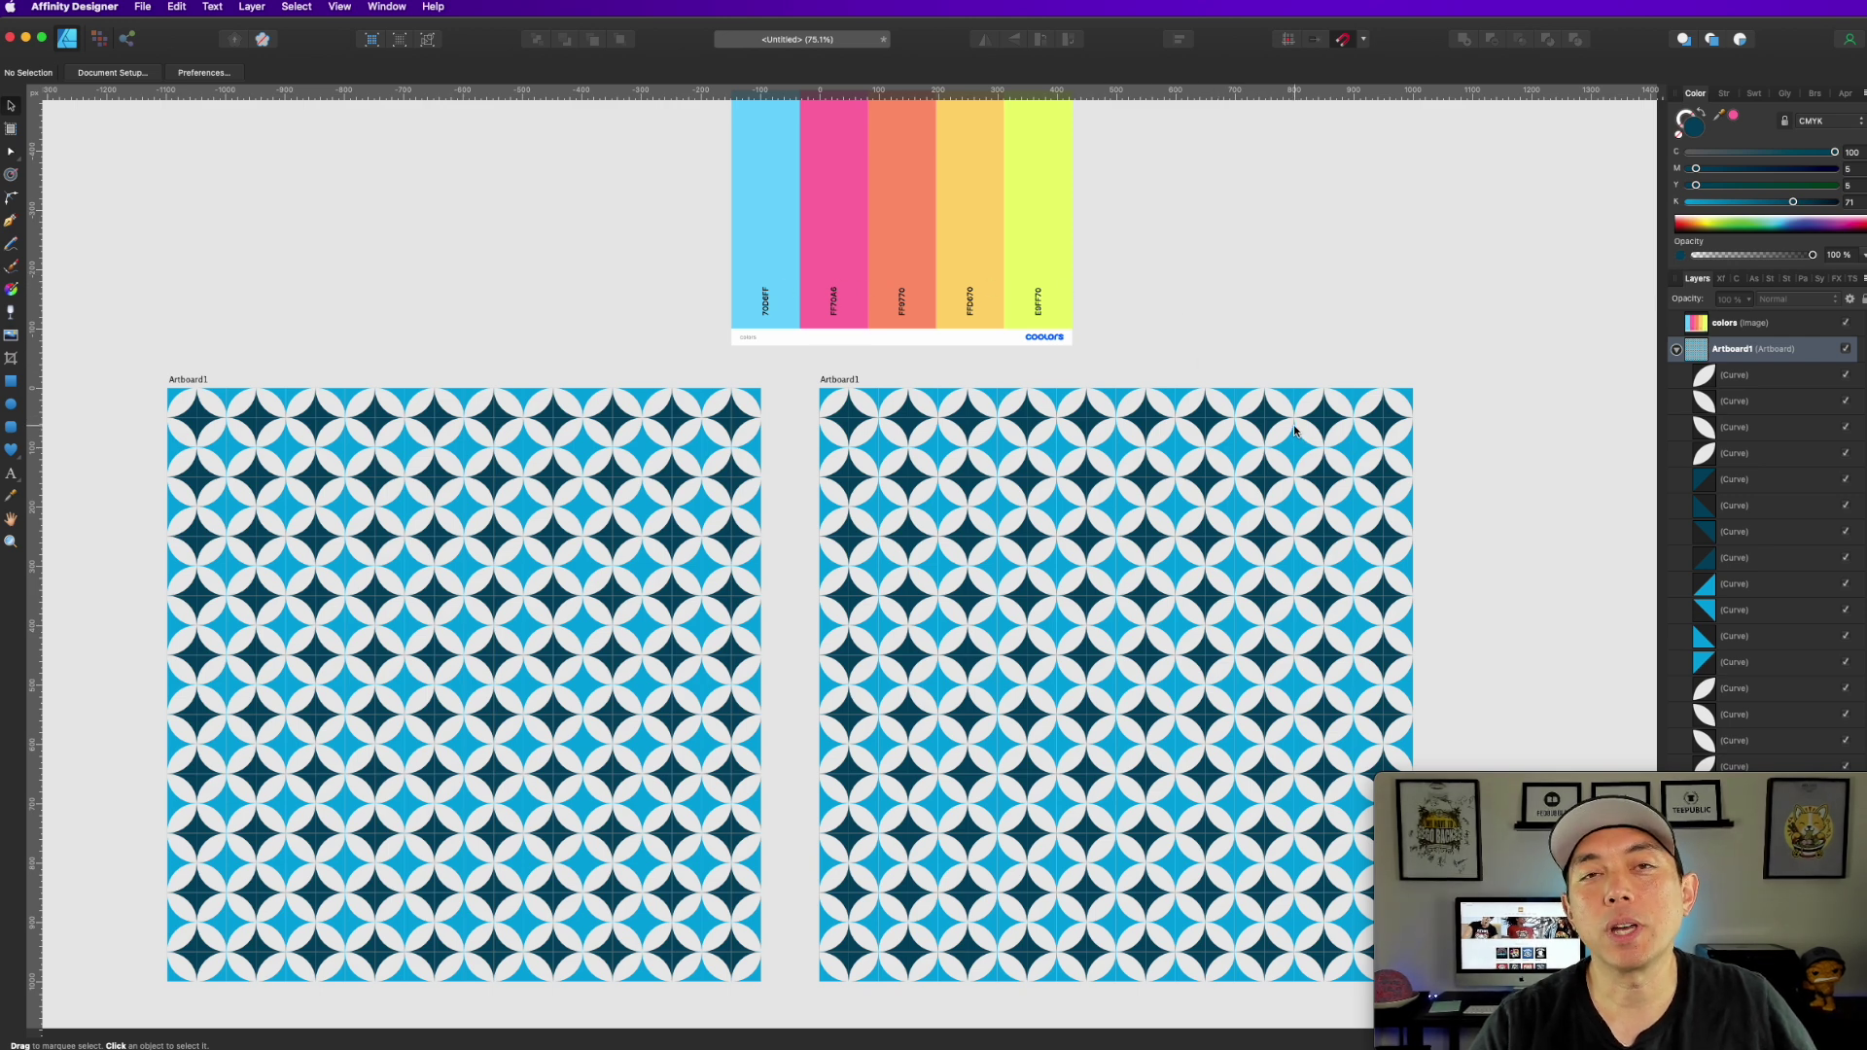
Step: Select the right edge's curve layers and fill them with sampled E9FF70 yellow-green
left_click(1773, 378)
left_click(1773, 430, "super")
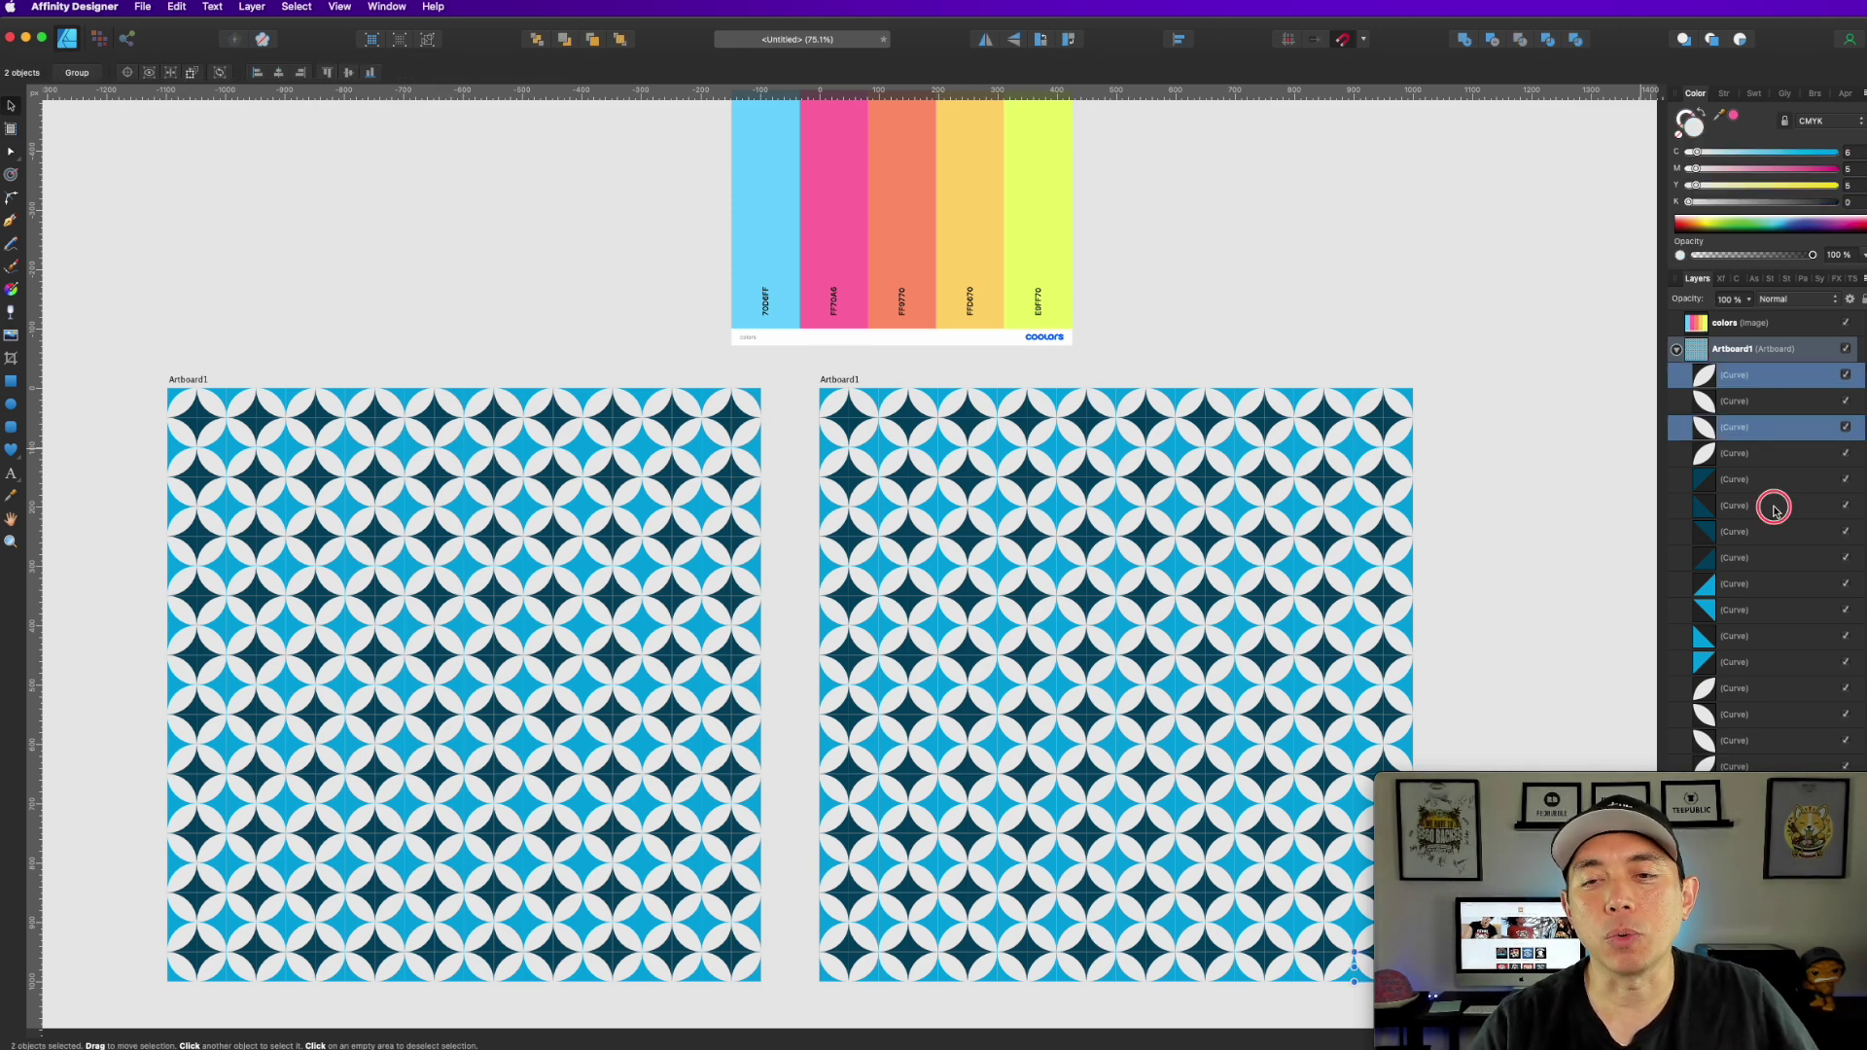
left_click(1765, 506, "super")
left_click(1763, 562, "super")
left_click(1760, 637, "super")
scroll(1765, 641, "down", 5)
left_click(1774, 642, "super")
left_click(1783, 700, "super")
scroll(1783, 700, "down", 3)
left_click(1775, 623, "super")
left_click(1786, 685, "super")
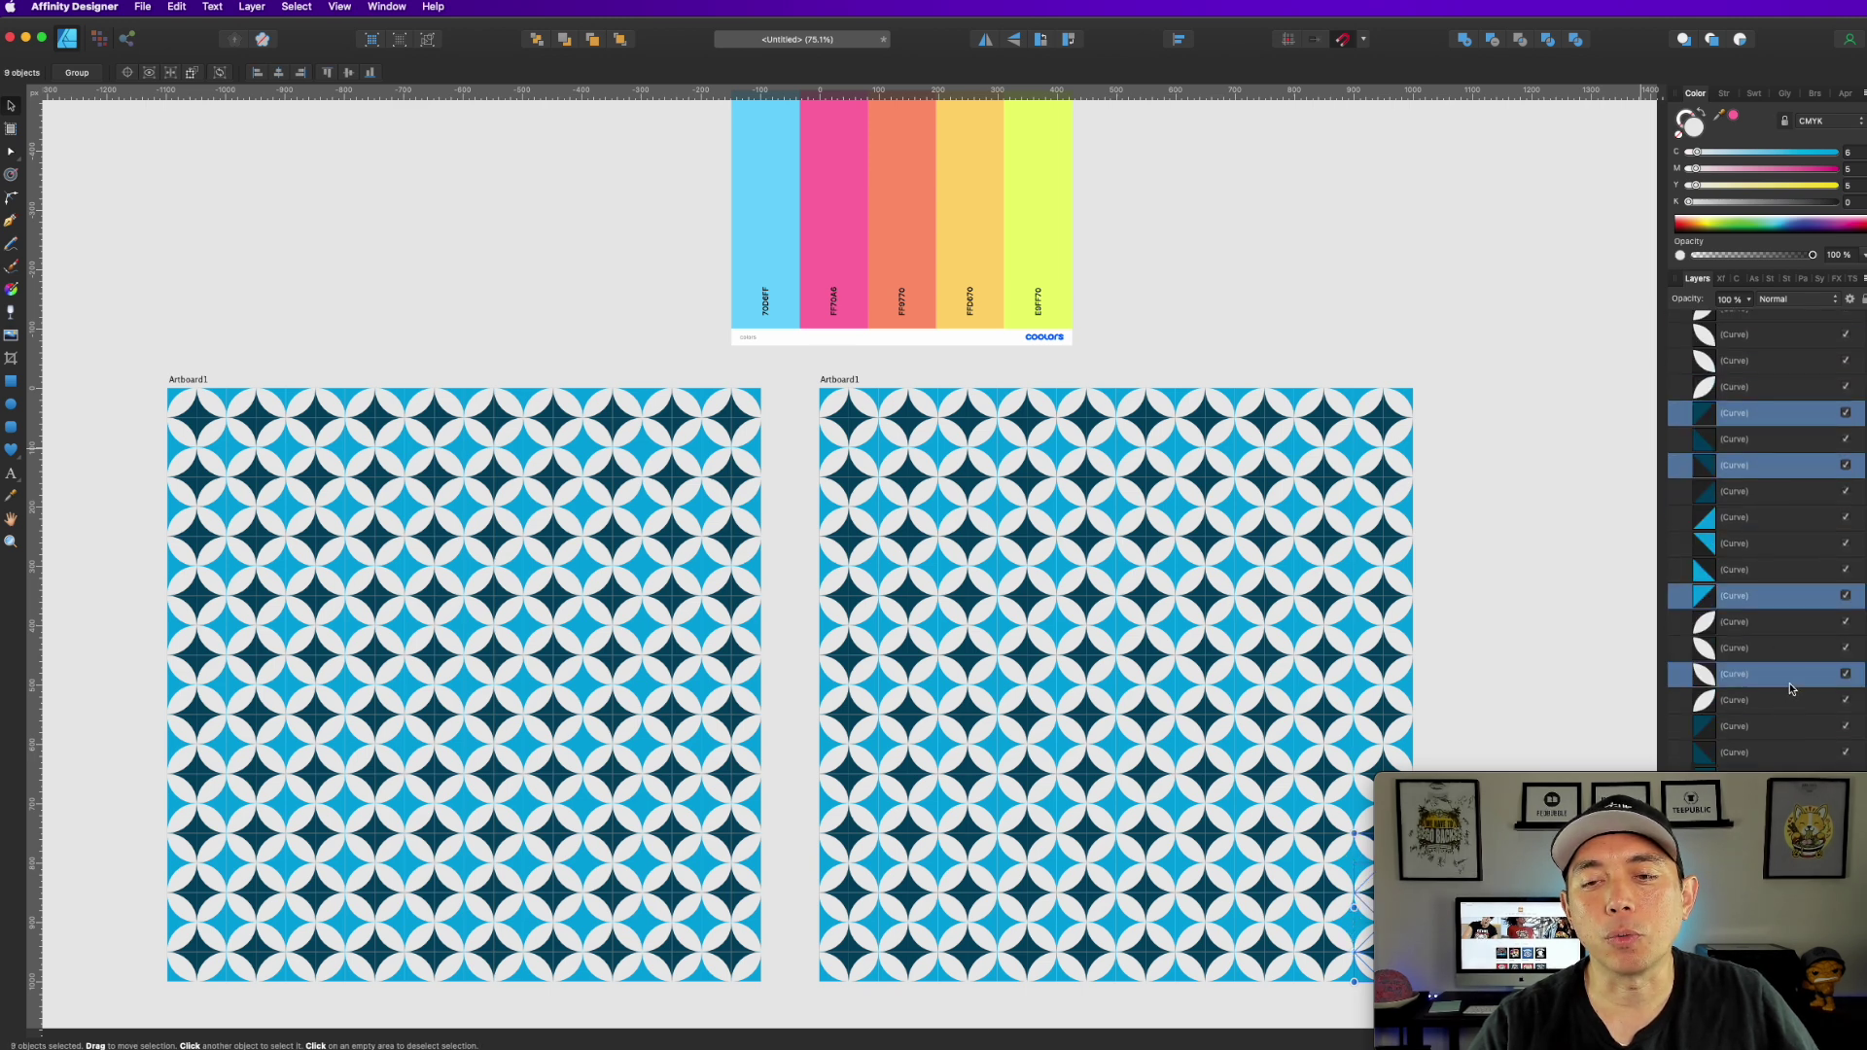
scroll(1779, 661, "down", 3)
left_click(1771, 577, "super")
left_click(1783, 650, "super")
scroll(1783, 646, "down", 3)
left_click(1789, 629, "super")
left_click(1779, 525, "super")
scroll(1791, 645, "down", 3)
left_click(1789, 613, "super")
left_click(1782, 687, "super")
scroll(1782, 687, "down", 3)
left_click(1764, 659, "super")
left_click(1773, 530, "super")
scroll(1773, 535, "down", 3)
left_click(1774, 538, "super")
left_click(1766, 467, "super")
scroll(1765, 486, "down", 3)
left_click(1763, 521, "super")
left_click(1769, 595, "super")
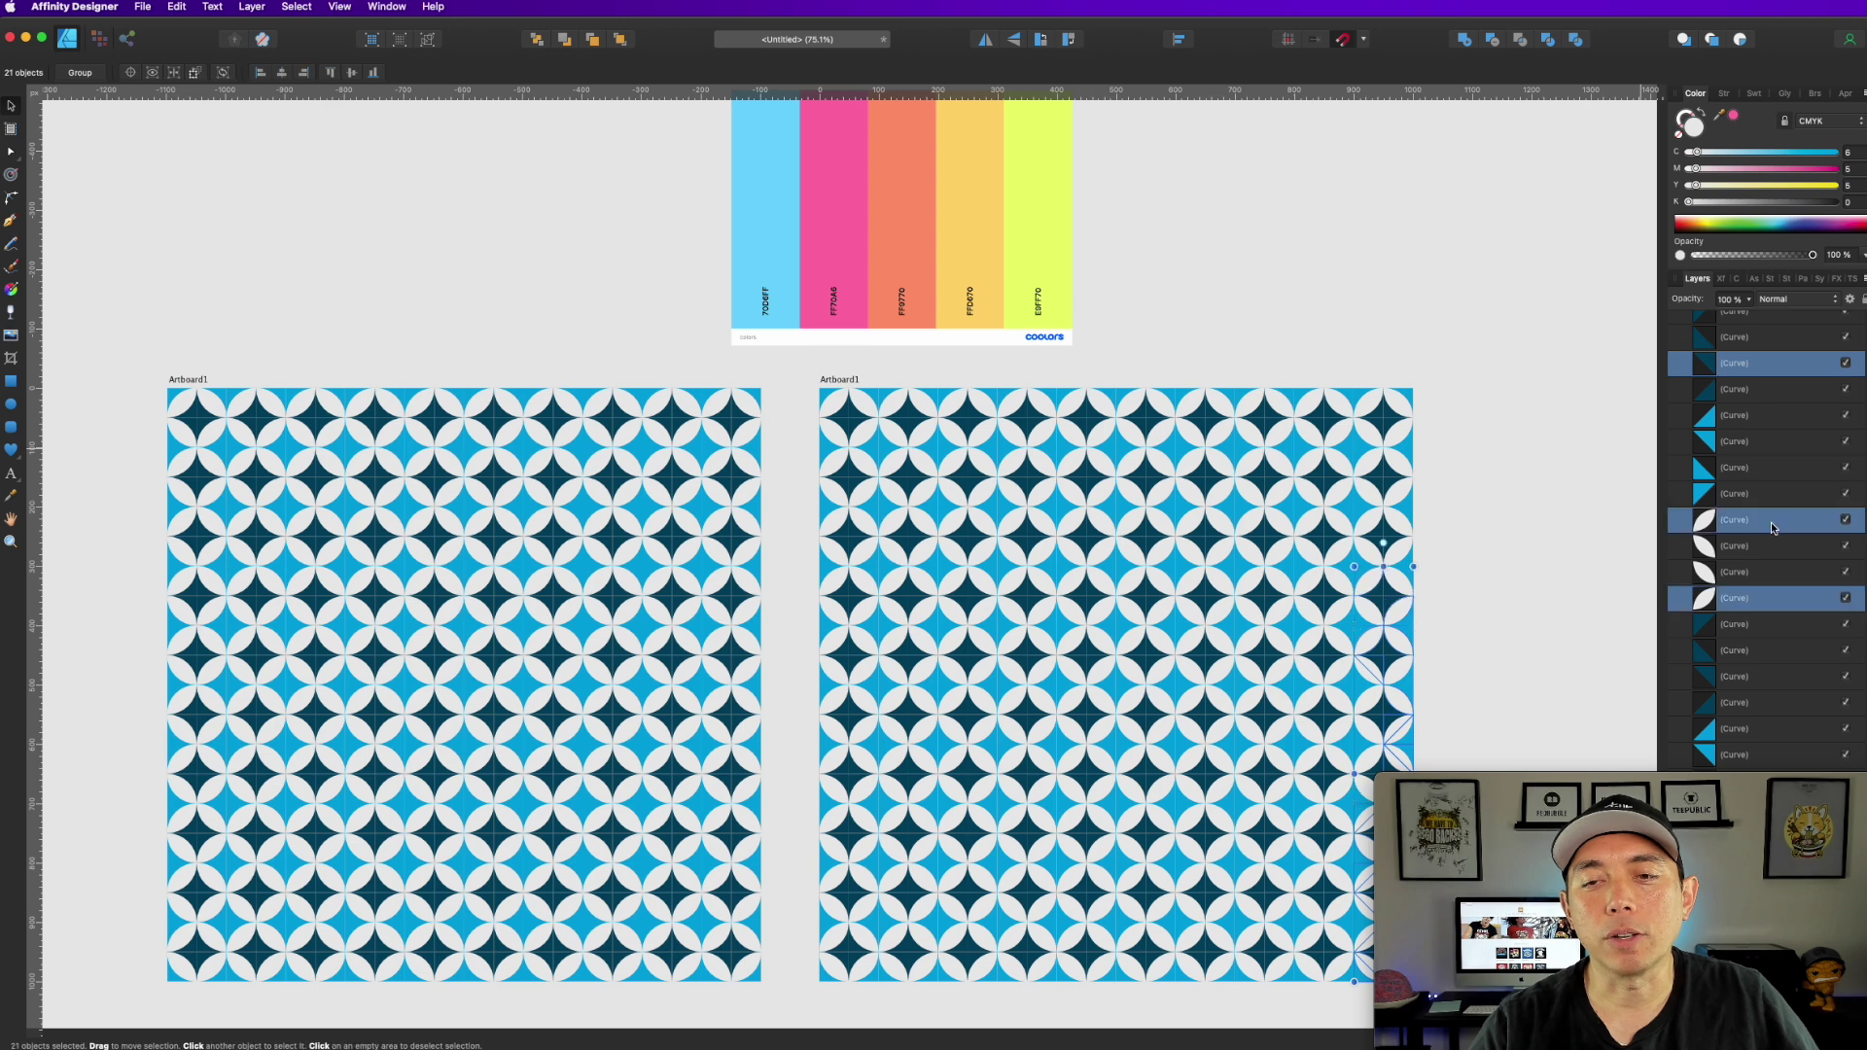
left_click(1772, 433, "super")
scroll(1770, 486, "down", 3)
left_click(1765, 557, "super")
left_click(1764, 636, "super")
scroll(1779, 714, "down", 3)
scroll(1777, 714, "down", 5)
left_click(1755, 516, "super")
left_click(1747, 464, "super")
left_click(1764, 594, "super")
left_click(1767, 673, "super")
scroll(1766, 716, "down", 5)
left_click(1760, 575, "super")
left_click(1764, 653, "super")
left_click(1761, 705, "super")
scroll(1761, 717, "down", 4)
left_click(1762, 615, "super")
left_click(1762, 671, "super")
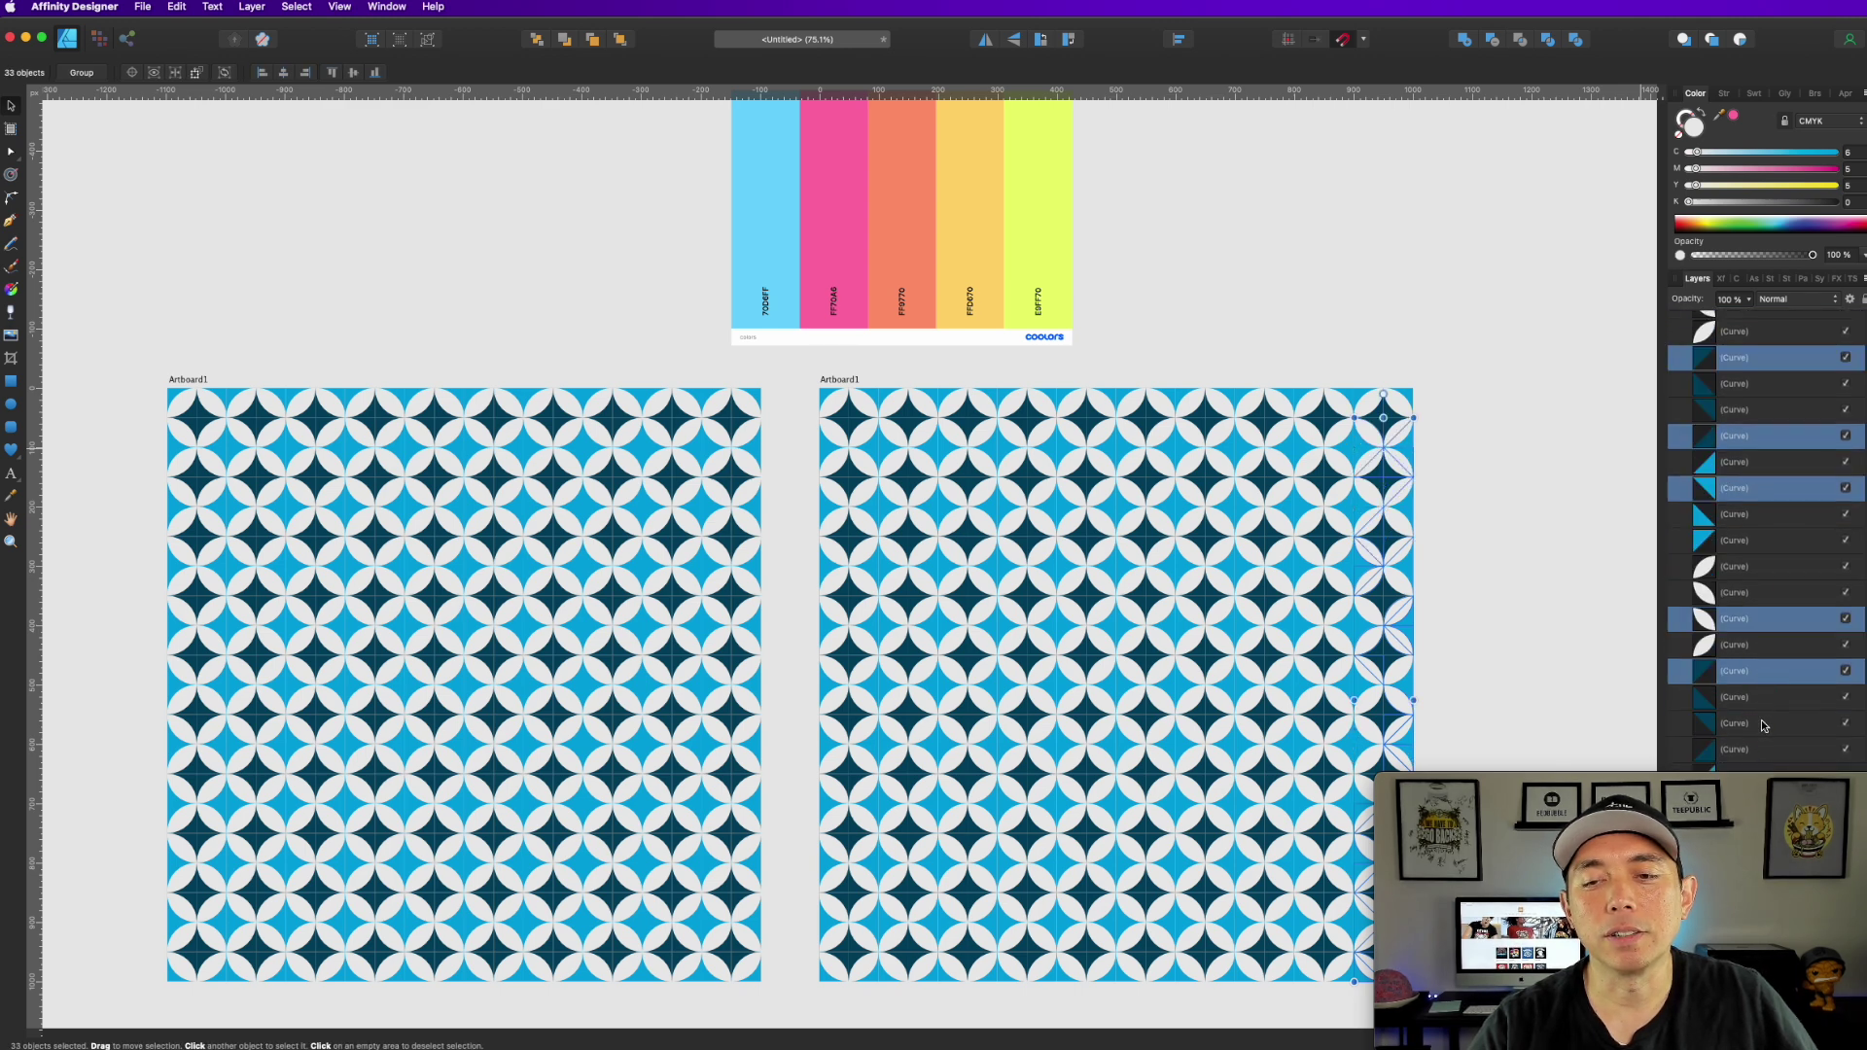
scroll(1762, 695, "down", 1)
left_click(1764, 696, "super")
scroll(1766, 613, "down", 2)
left_click(1764, 621, "super")
left_click(1766, 677, "super")
scroll(1766, 681, "down", 2)
left_click(1768, 671, "super")
left_click(1763, 621, "super")
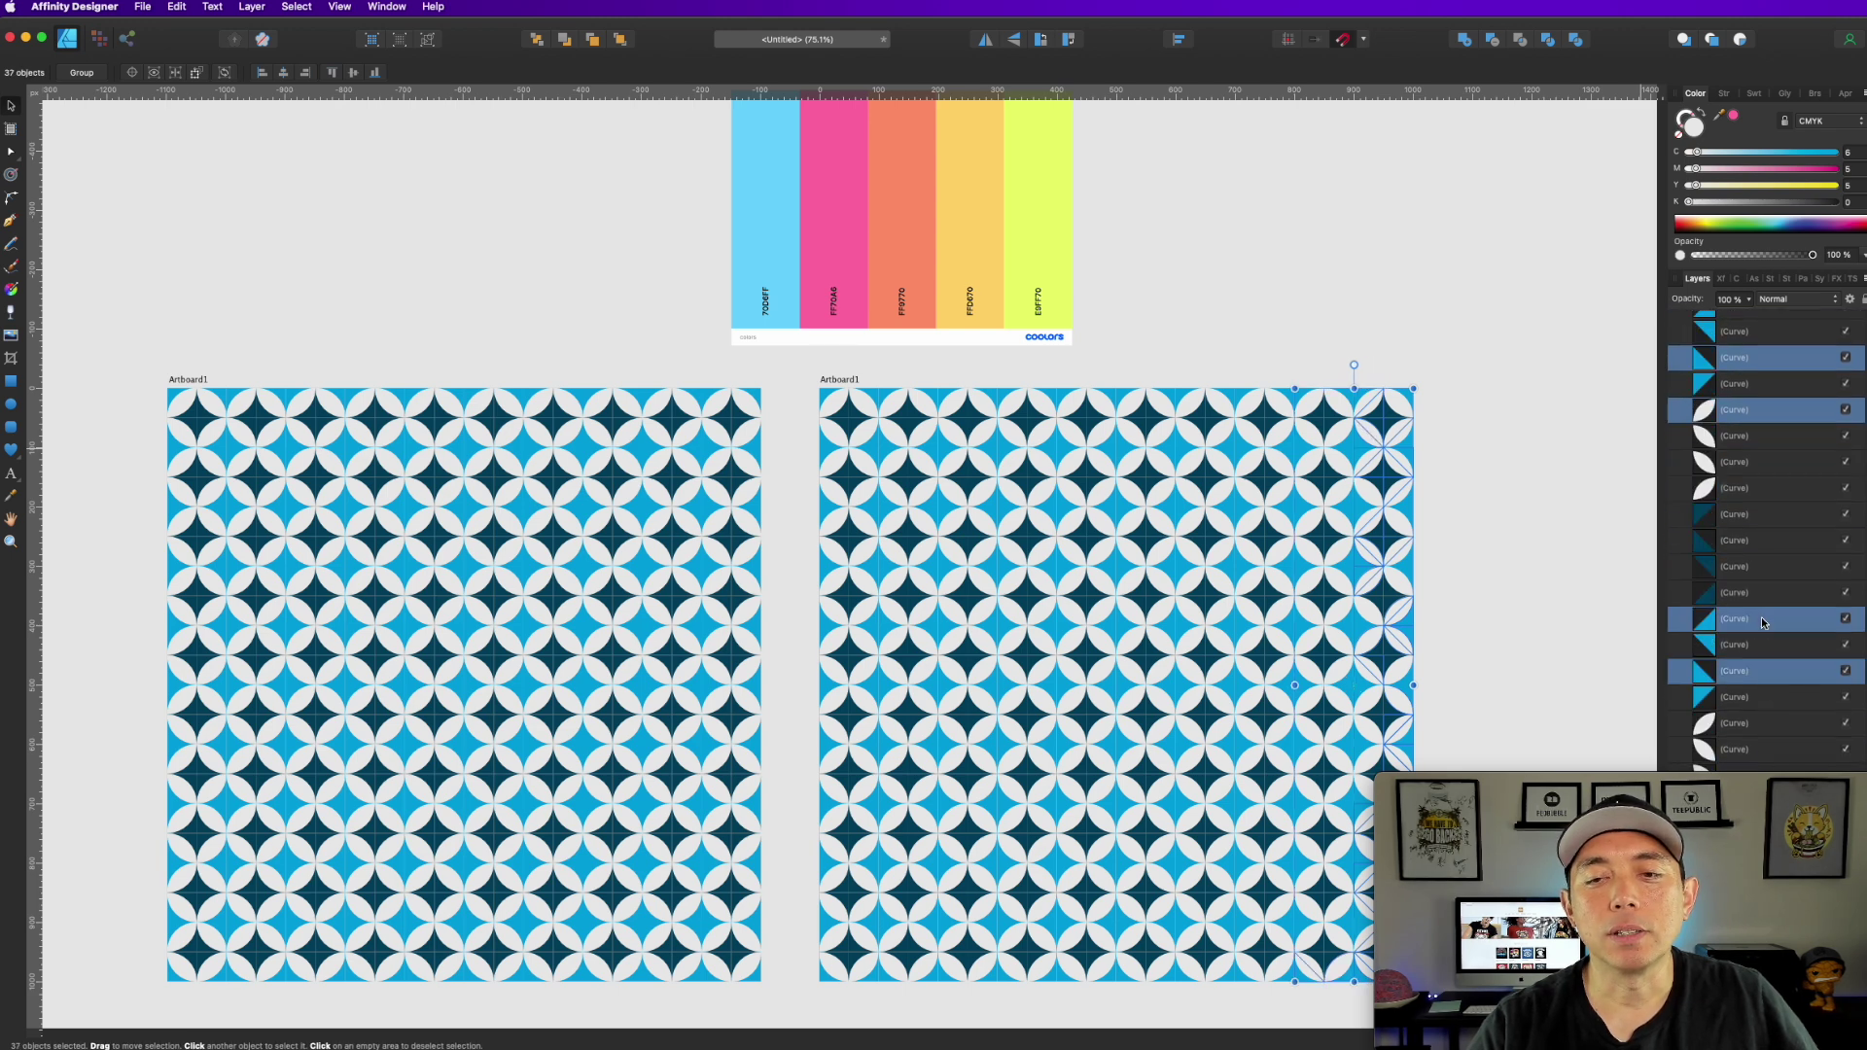
left_click_drag(1736, 118, 1033, 168)
left_click(1734, 117)
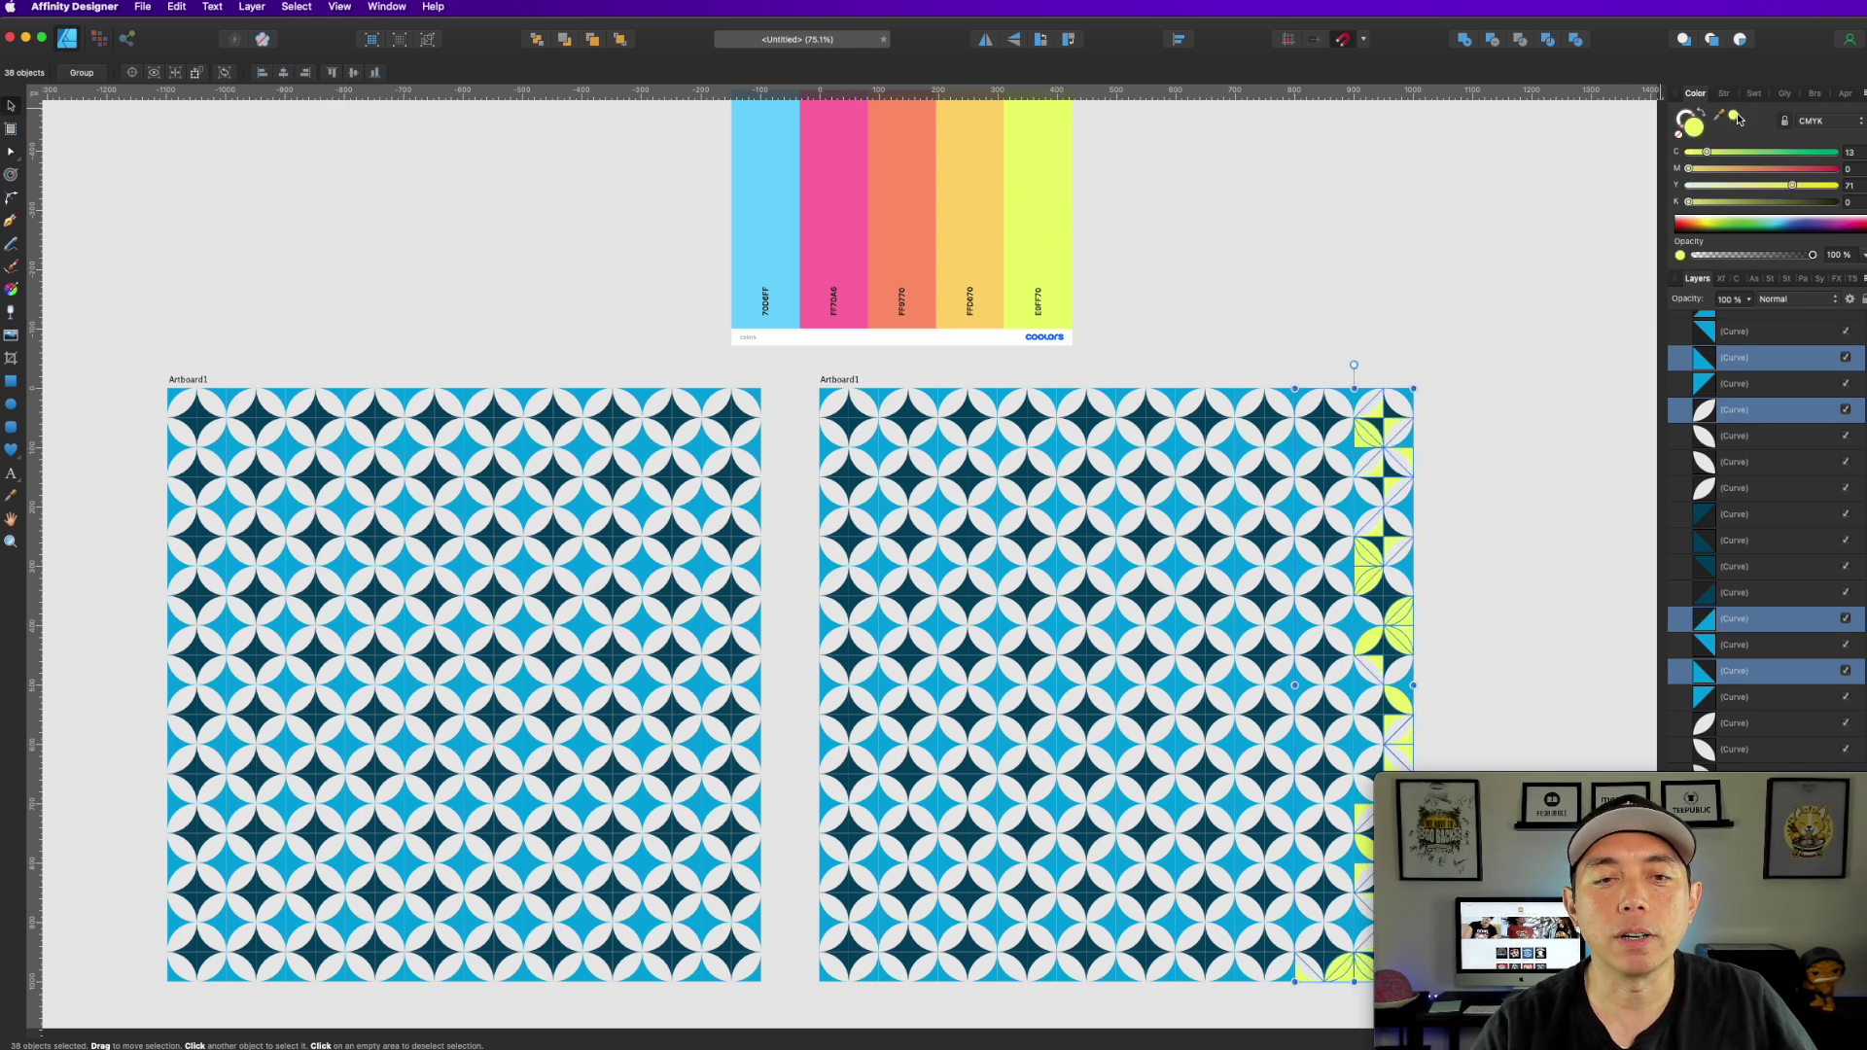
left_click(1517, 478)
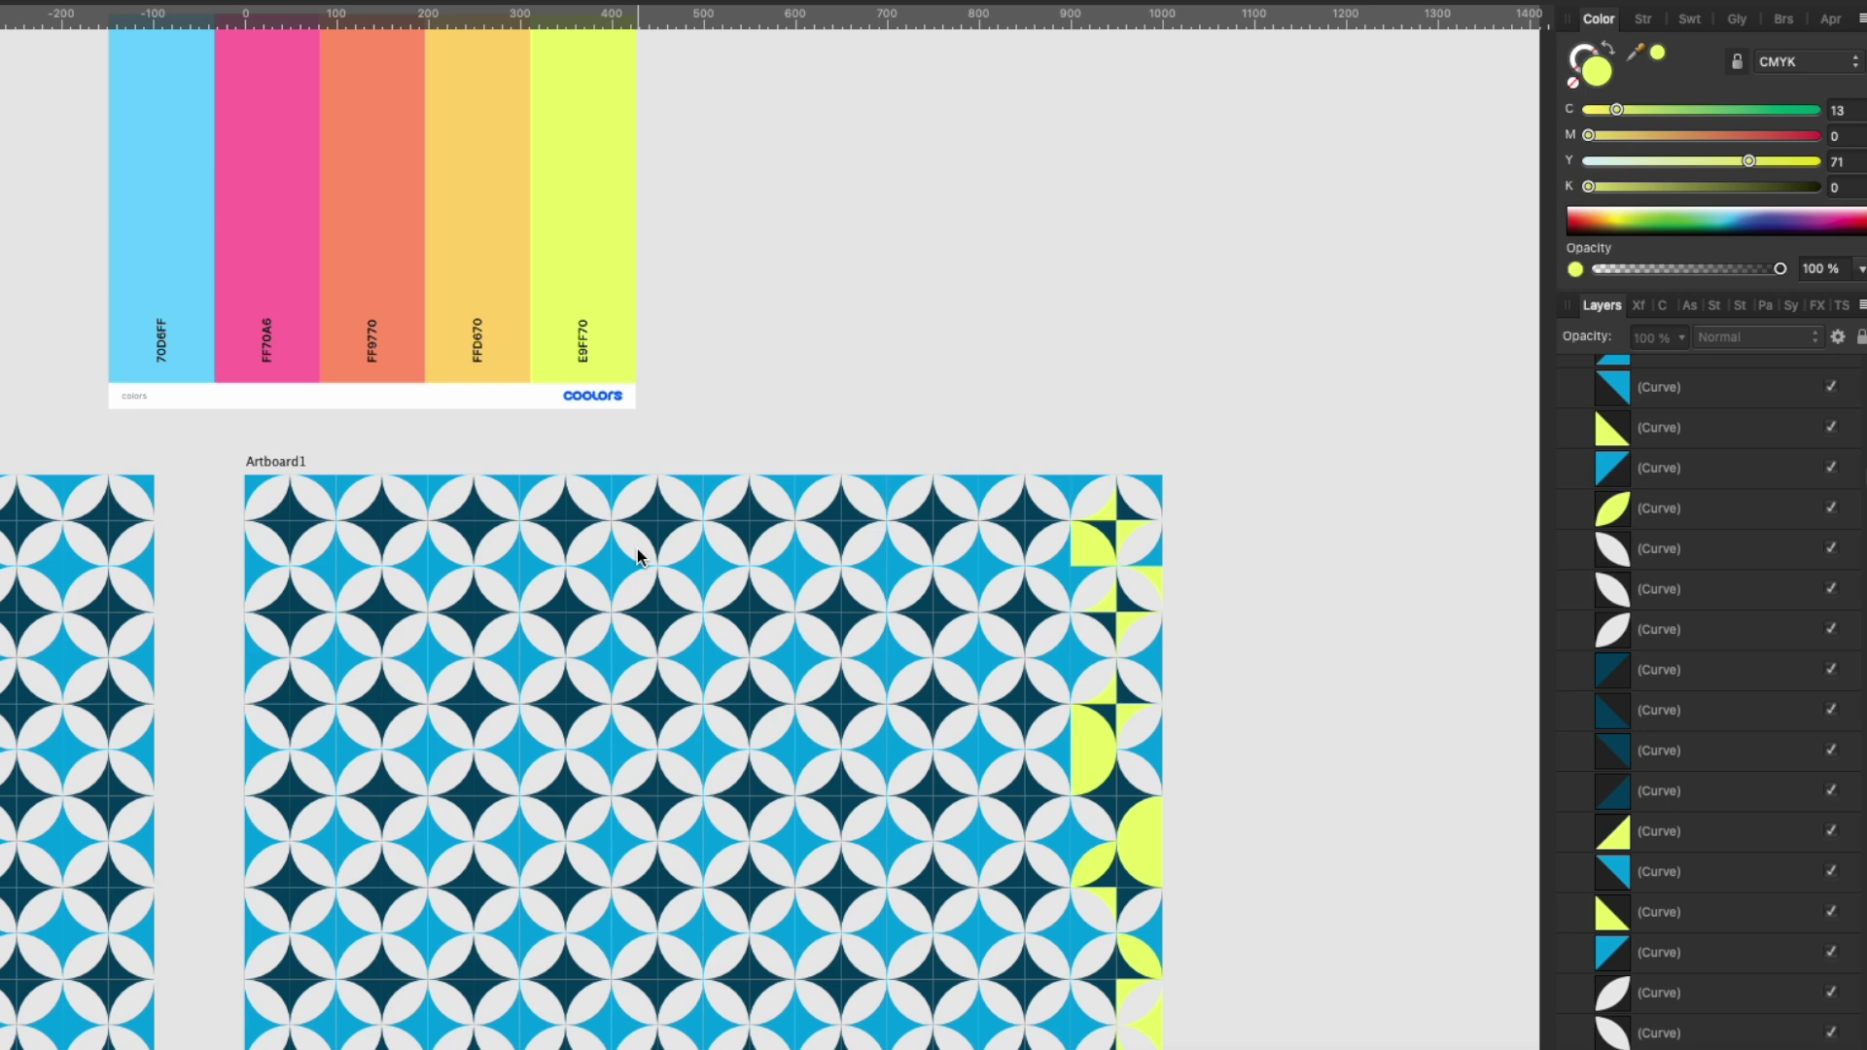
Step: Fill seven scattered light leaves on the right artboard with the yellow-green
left_click(1073, 436)
left_click(473, 550, "shift")
left_click(885, 539, "shift")
left_click(782, 692, "shift")
left_click(506, 786, "shift")
left_click(760, 941, "shift")
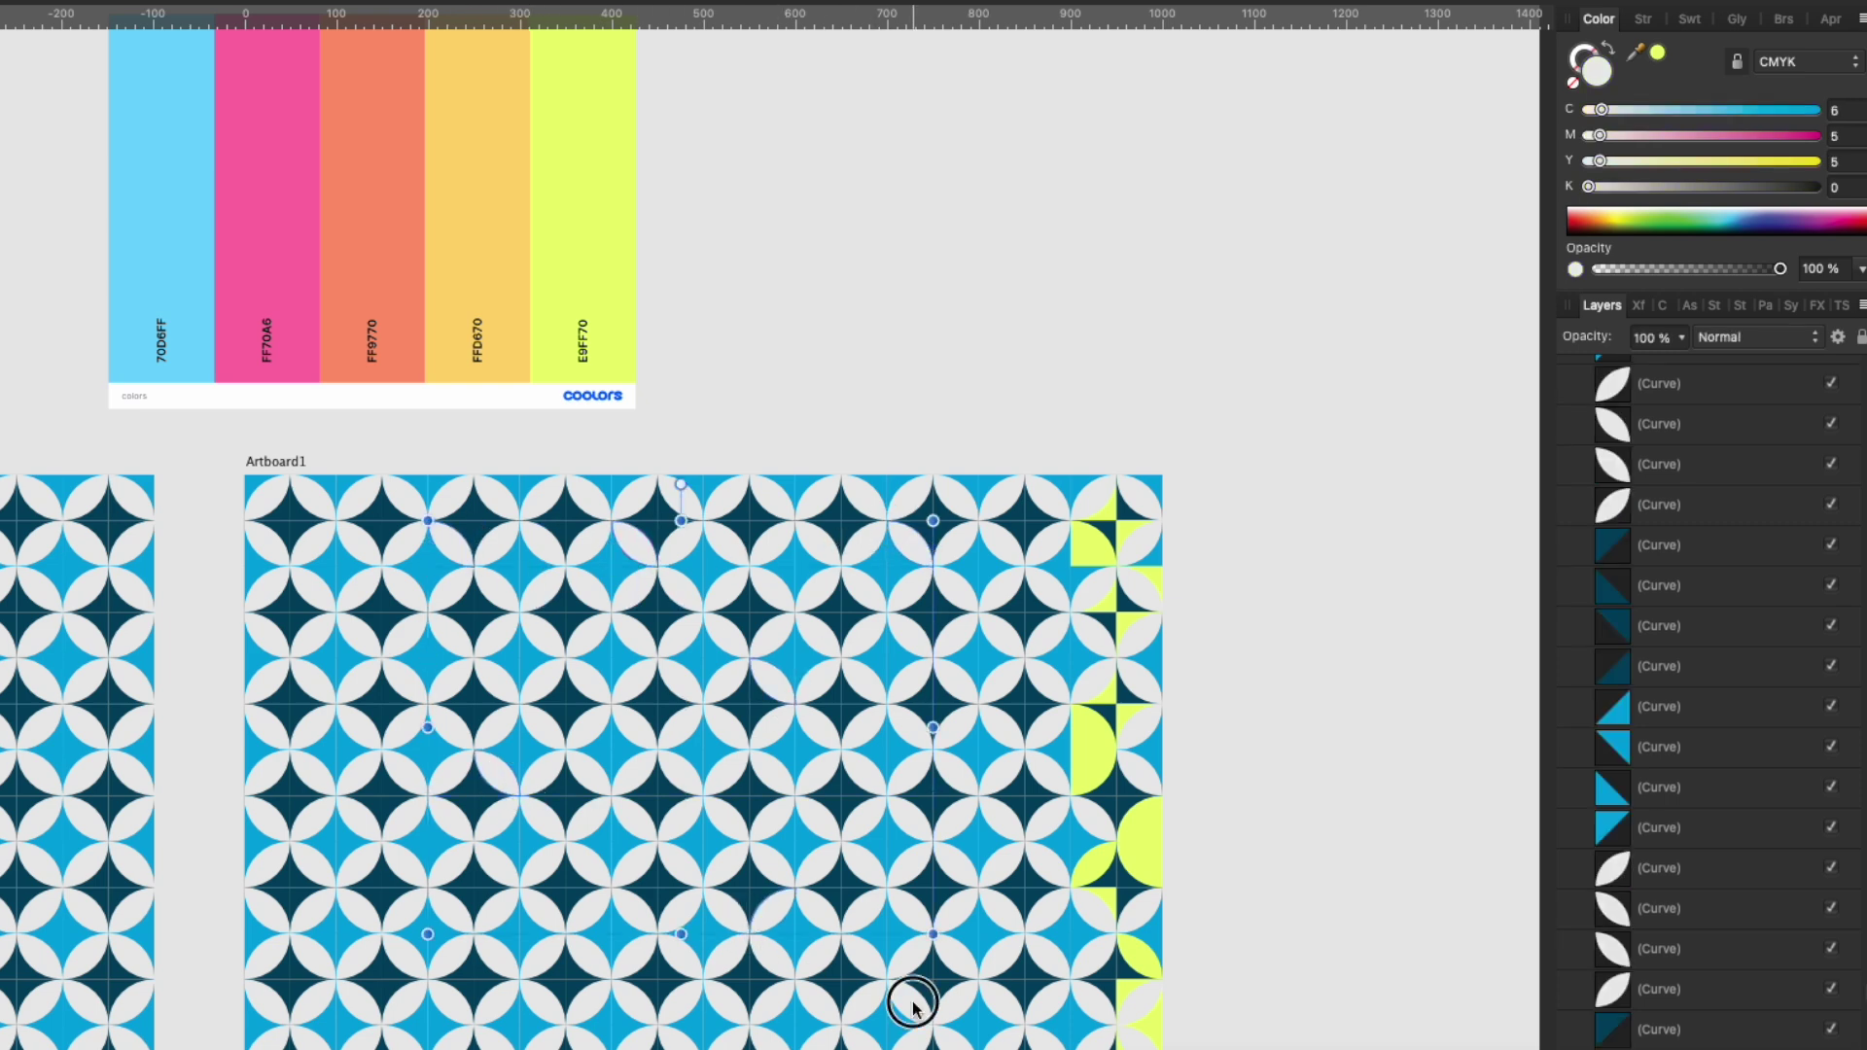
left_click(350, 870, "shift")
left_click(1660, 55)
left_click(1022, 222)
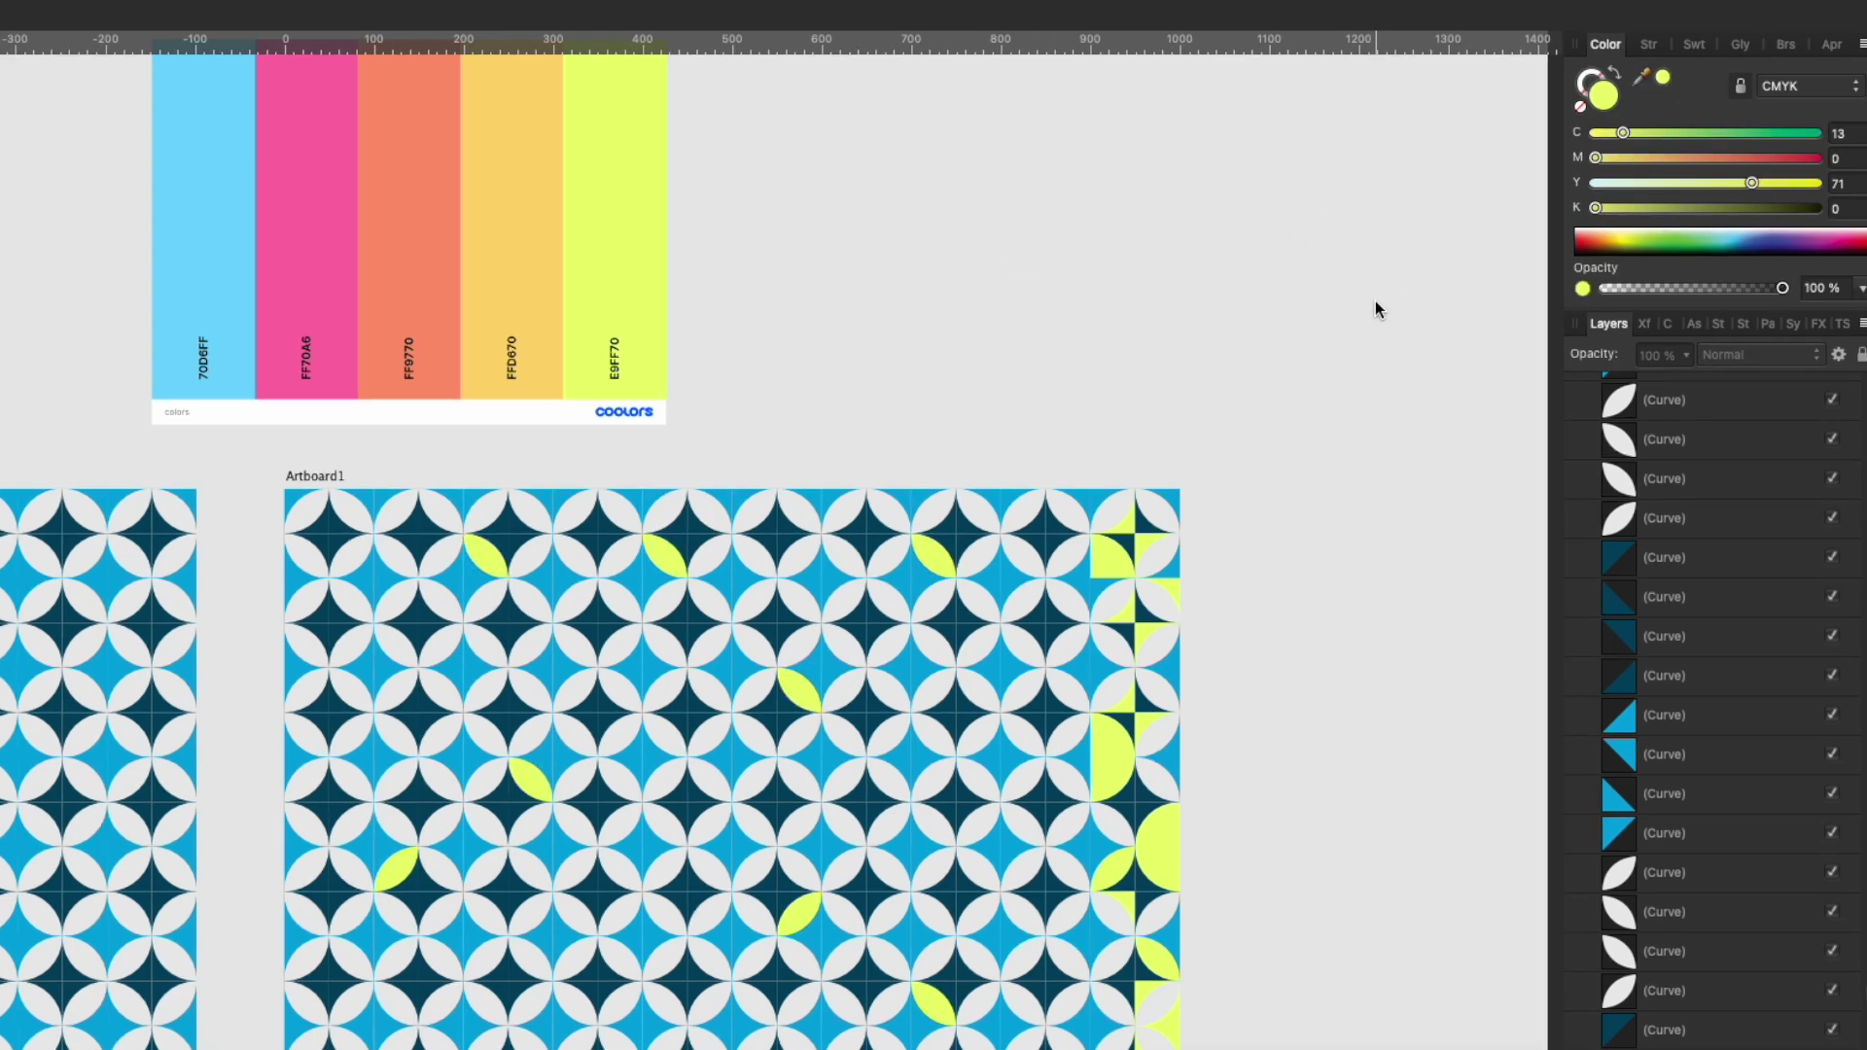
Step: Fill four top-edge leaves with sampled FFD670 yellow, then select second-row leaves
left_click(491, 511)
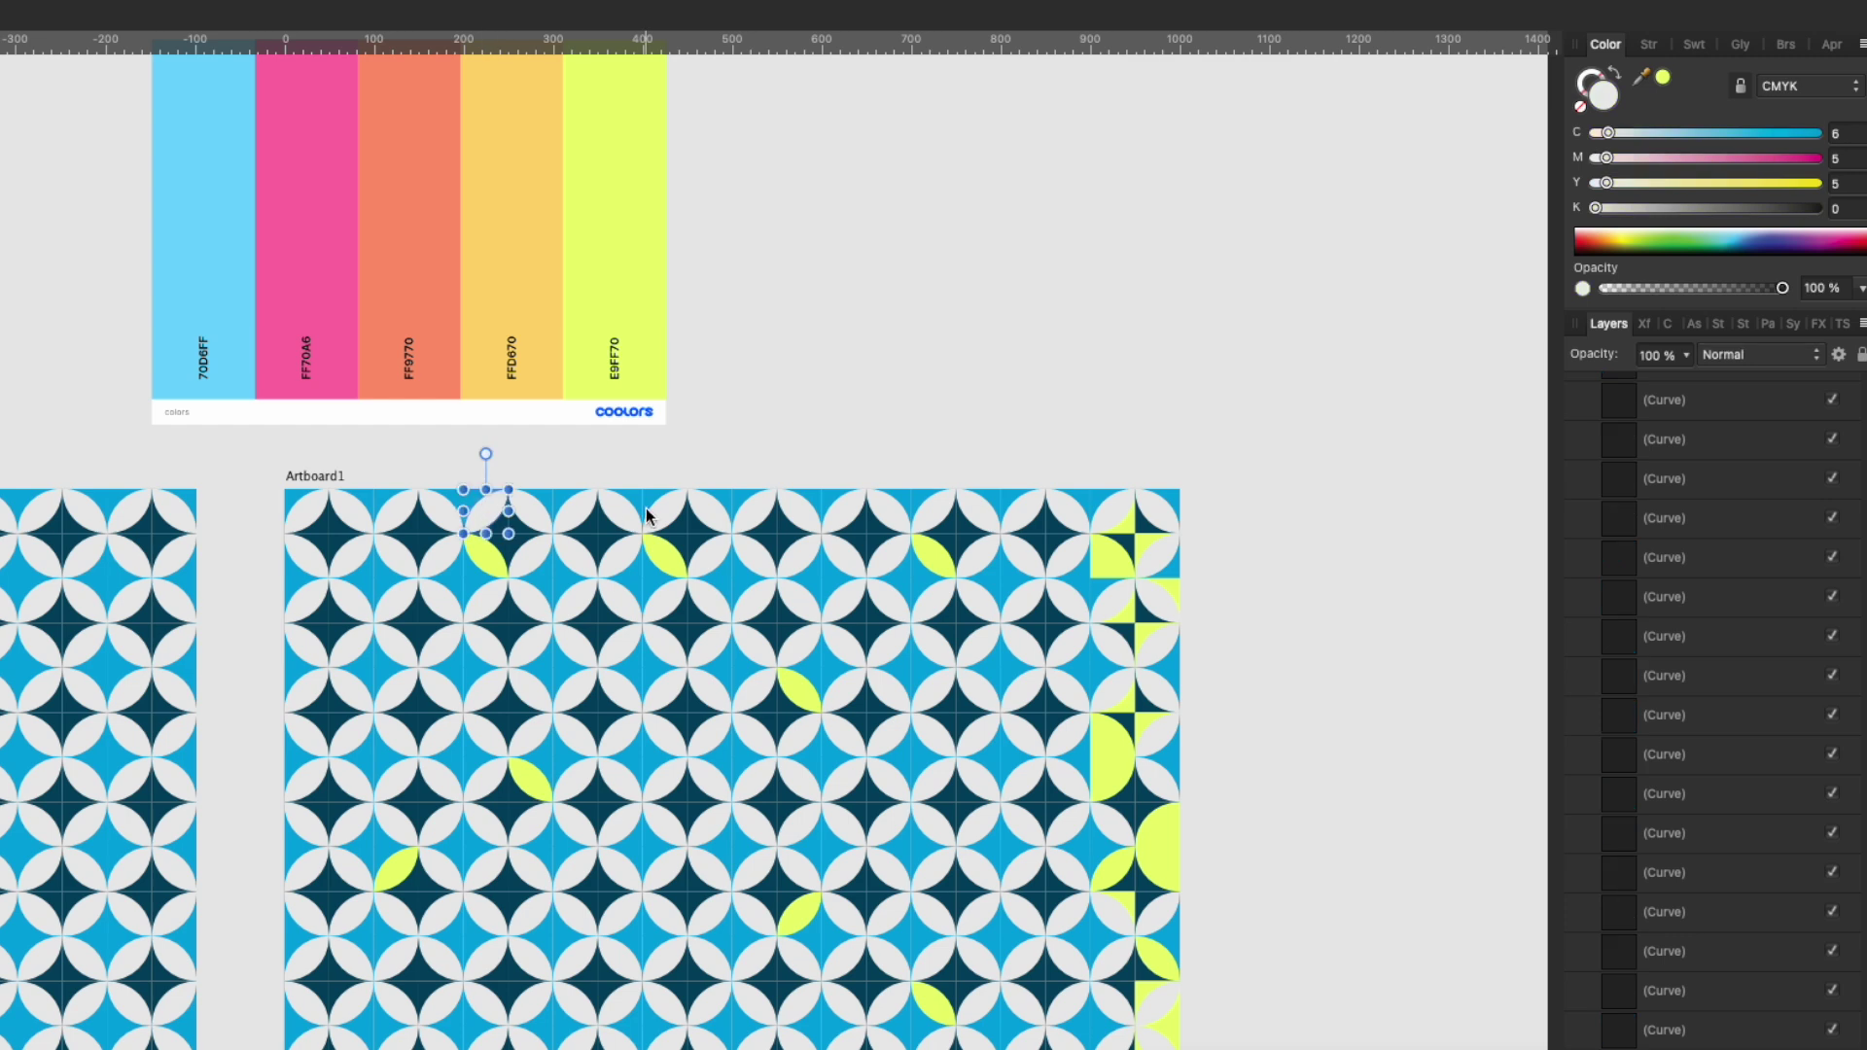
left_click(696, 508, "shift")
left_click(847, 515, "shift")
left_click(932, 525, "shift")
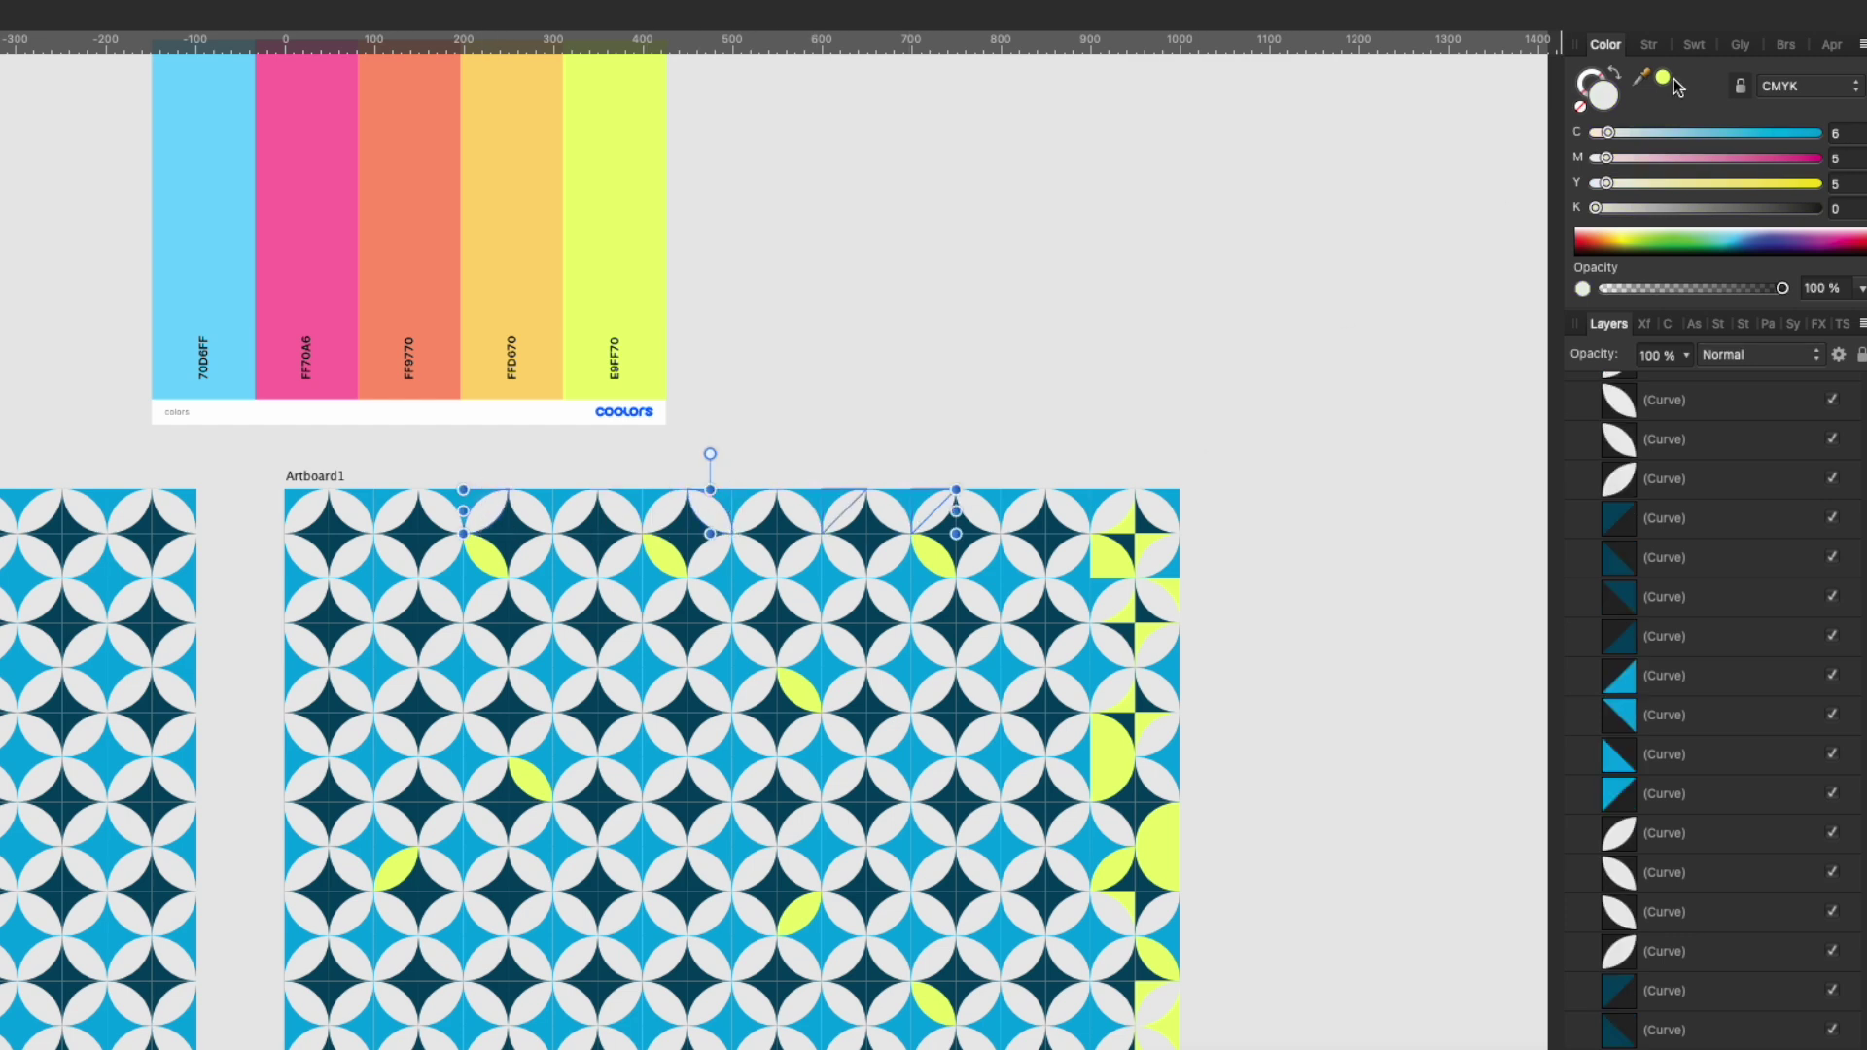
left_click_drag(1667, 85, 521, 156)
left_click(1664, 78)
left_click(942, 199)
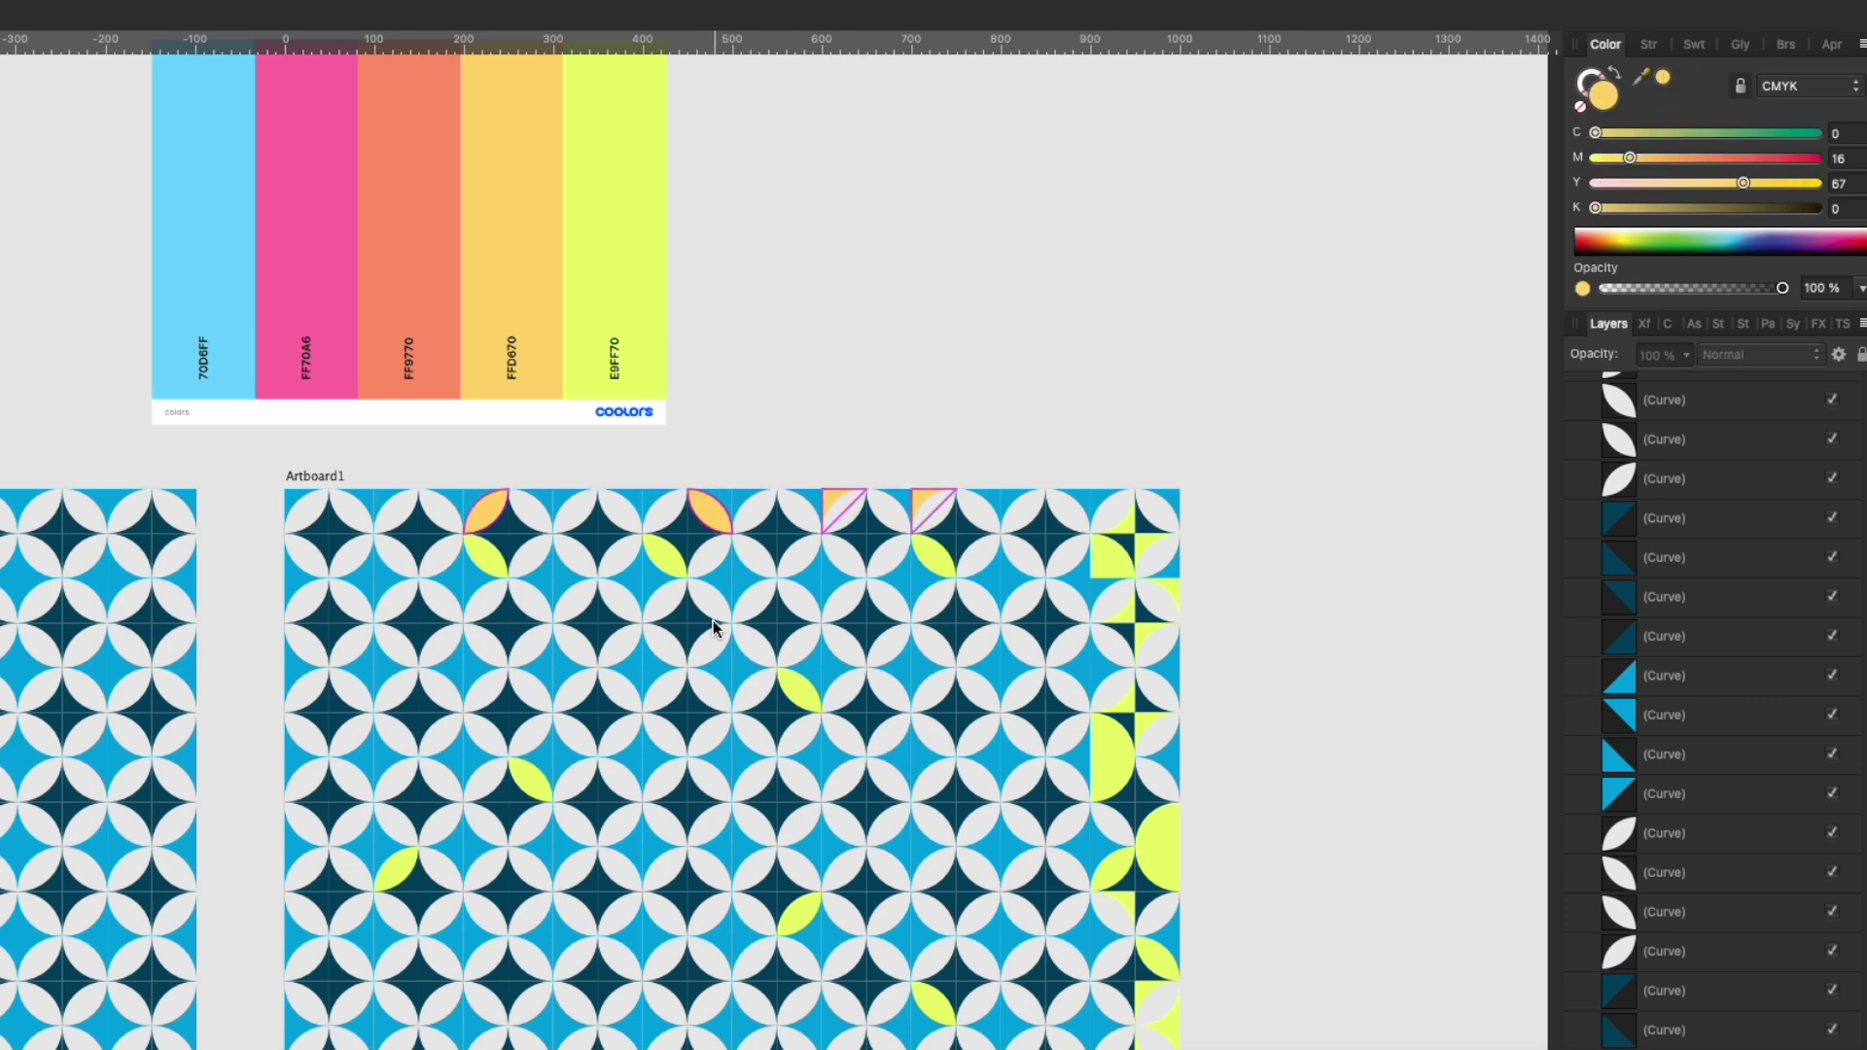
left_click(690, 621)
left_click(366, 623, "shift")
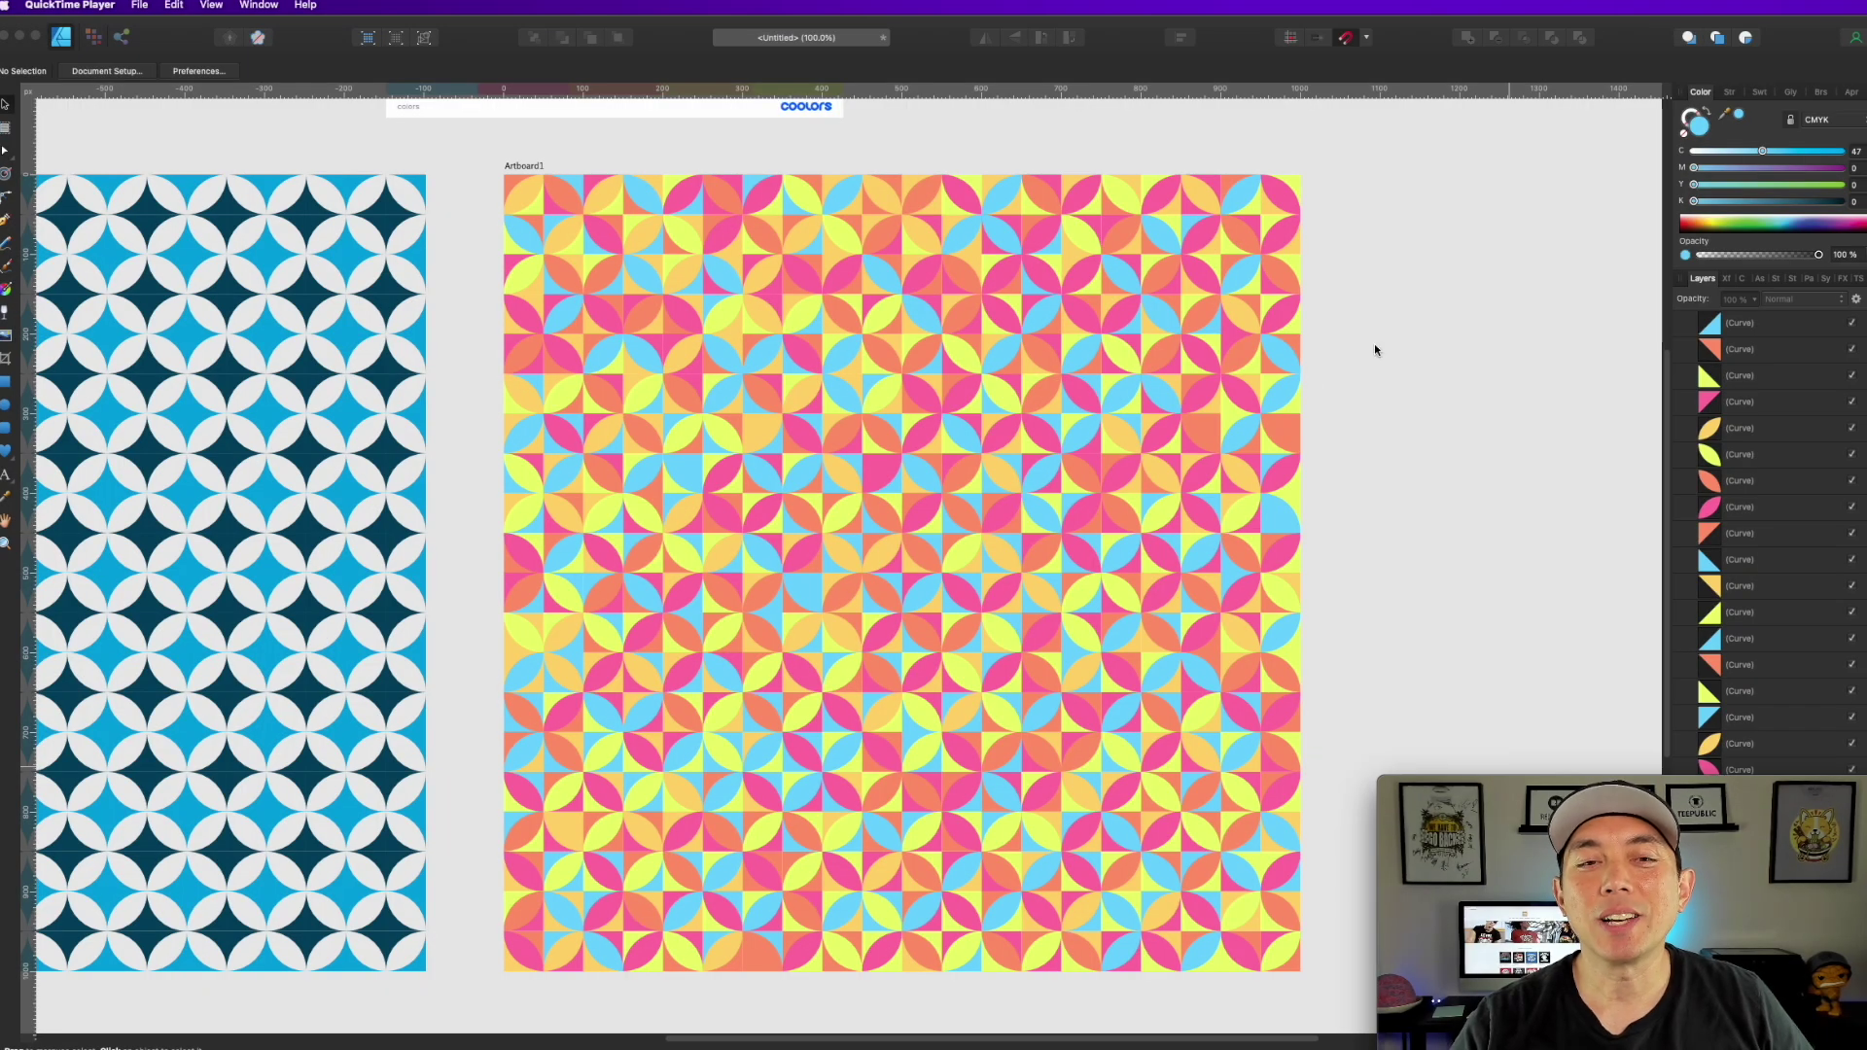
Step: Check the recoloured right-hand pattern, then select the whole Artboard1
scroll(1230, 455, "up", 3)
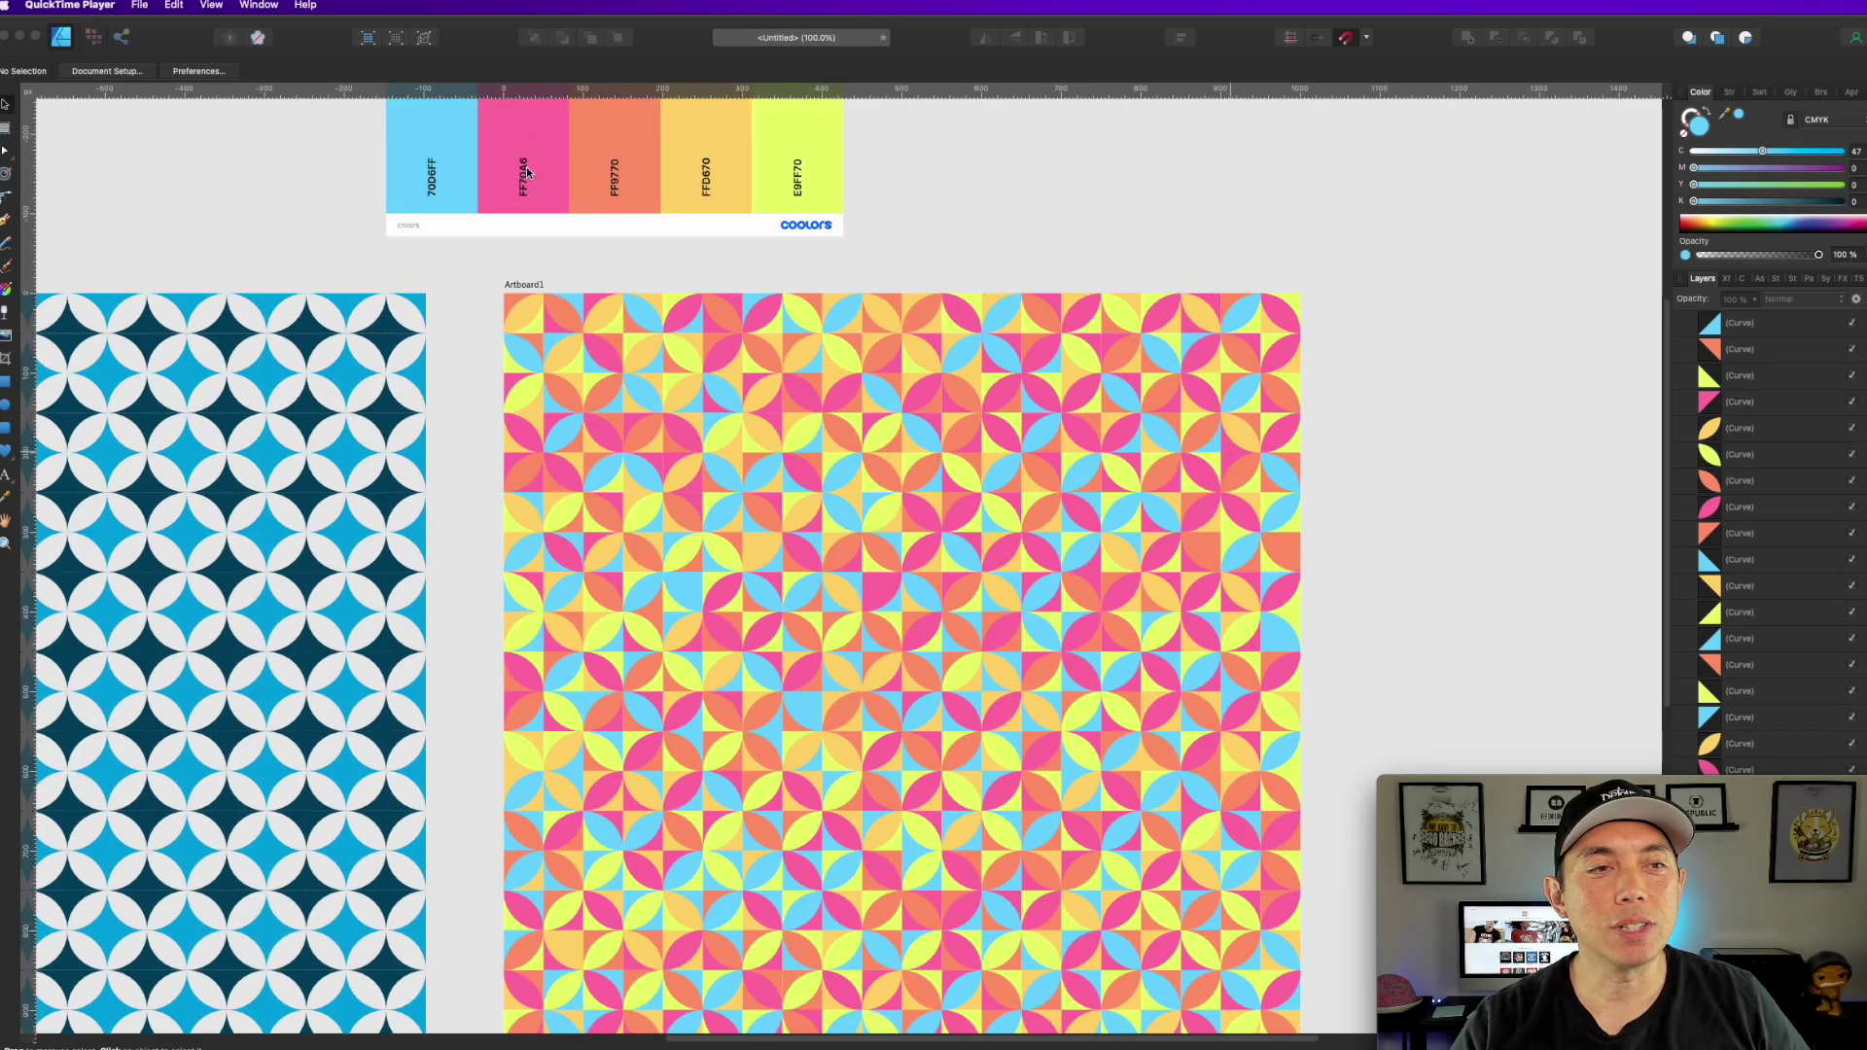
scroll(1334, 370, "down", 3)
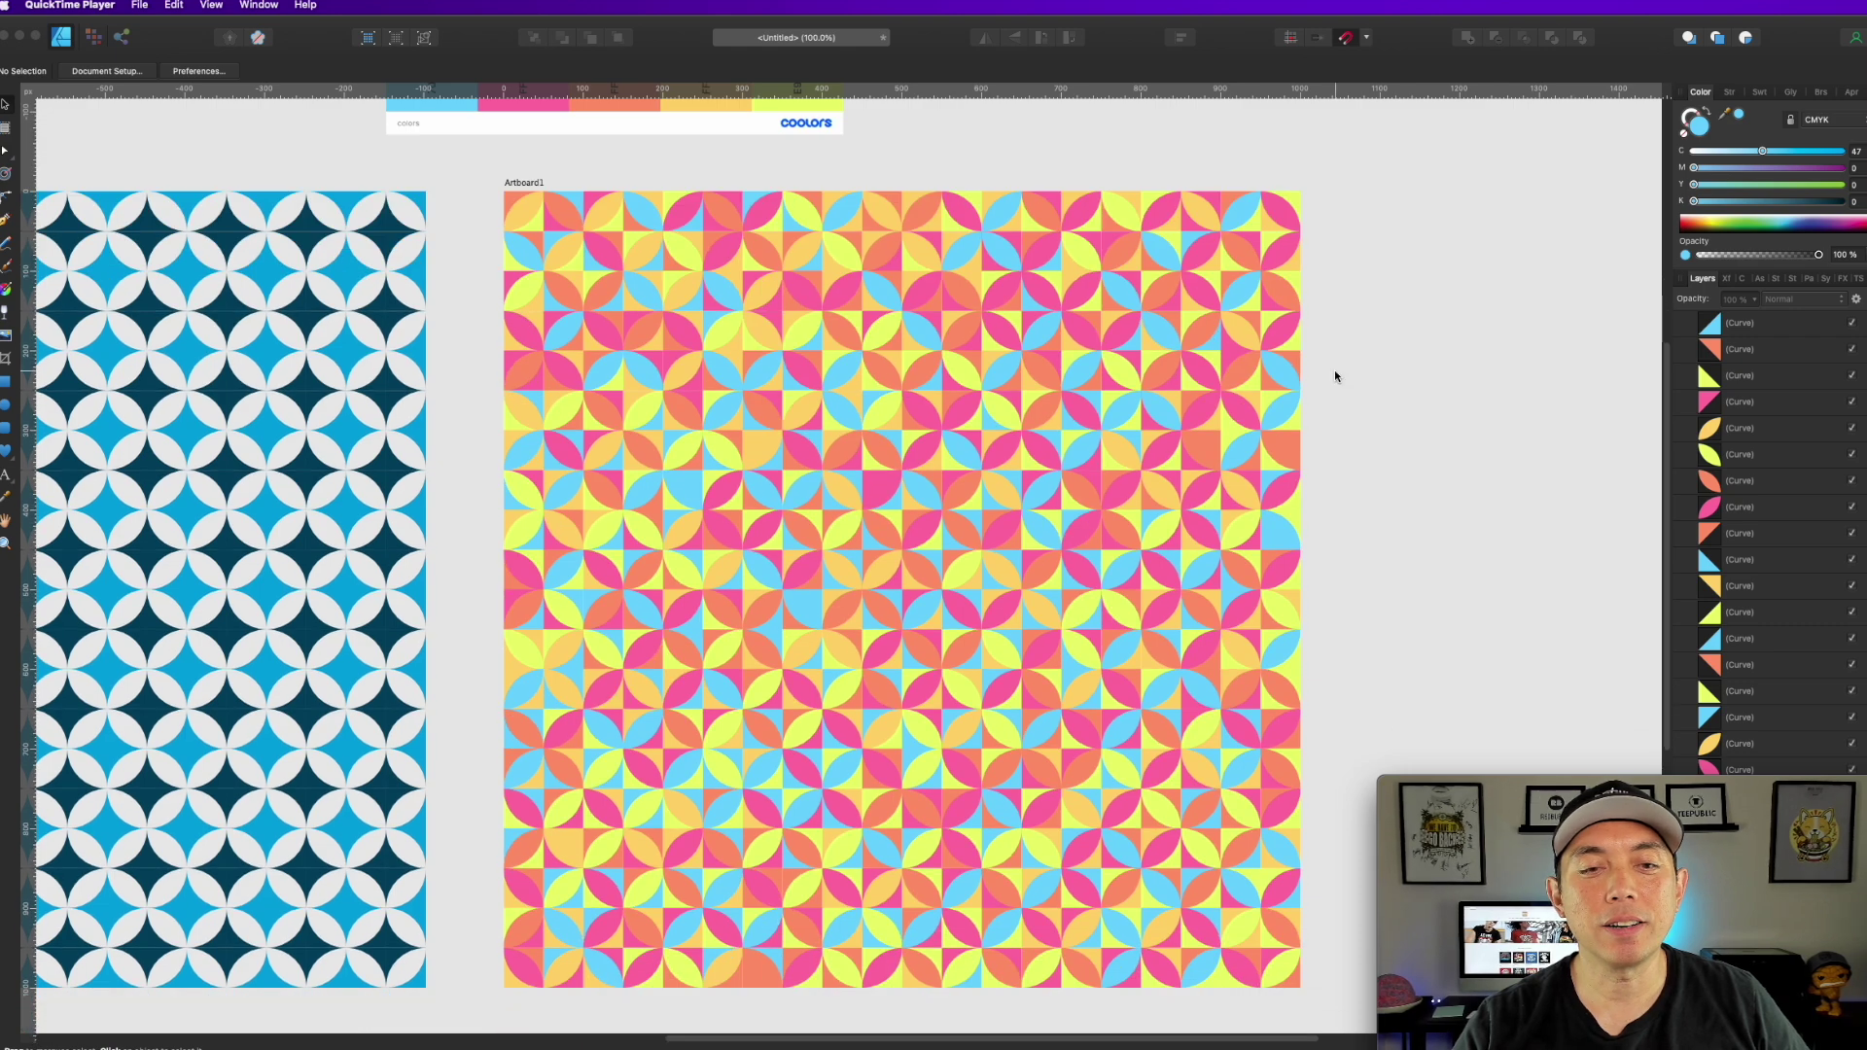
scroll(1405, 391, "up", 2)
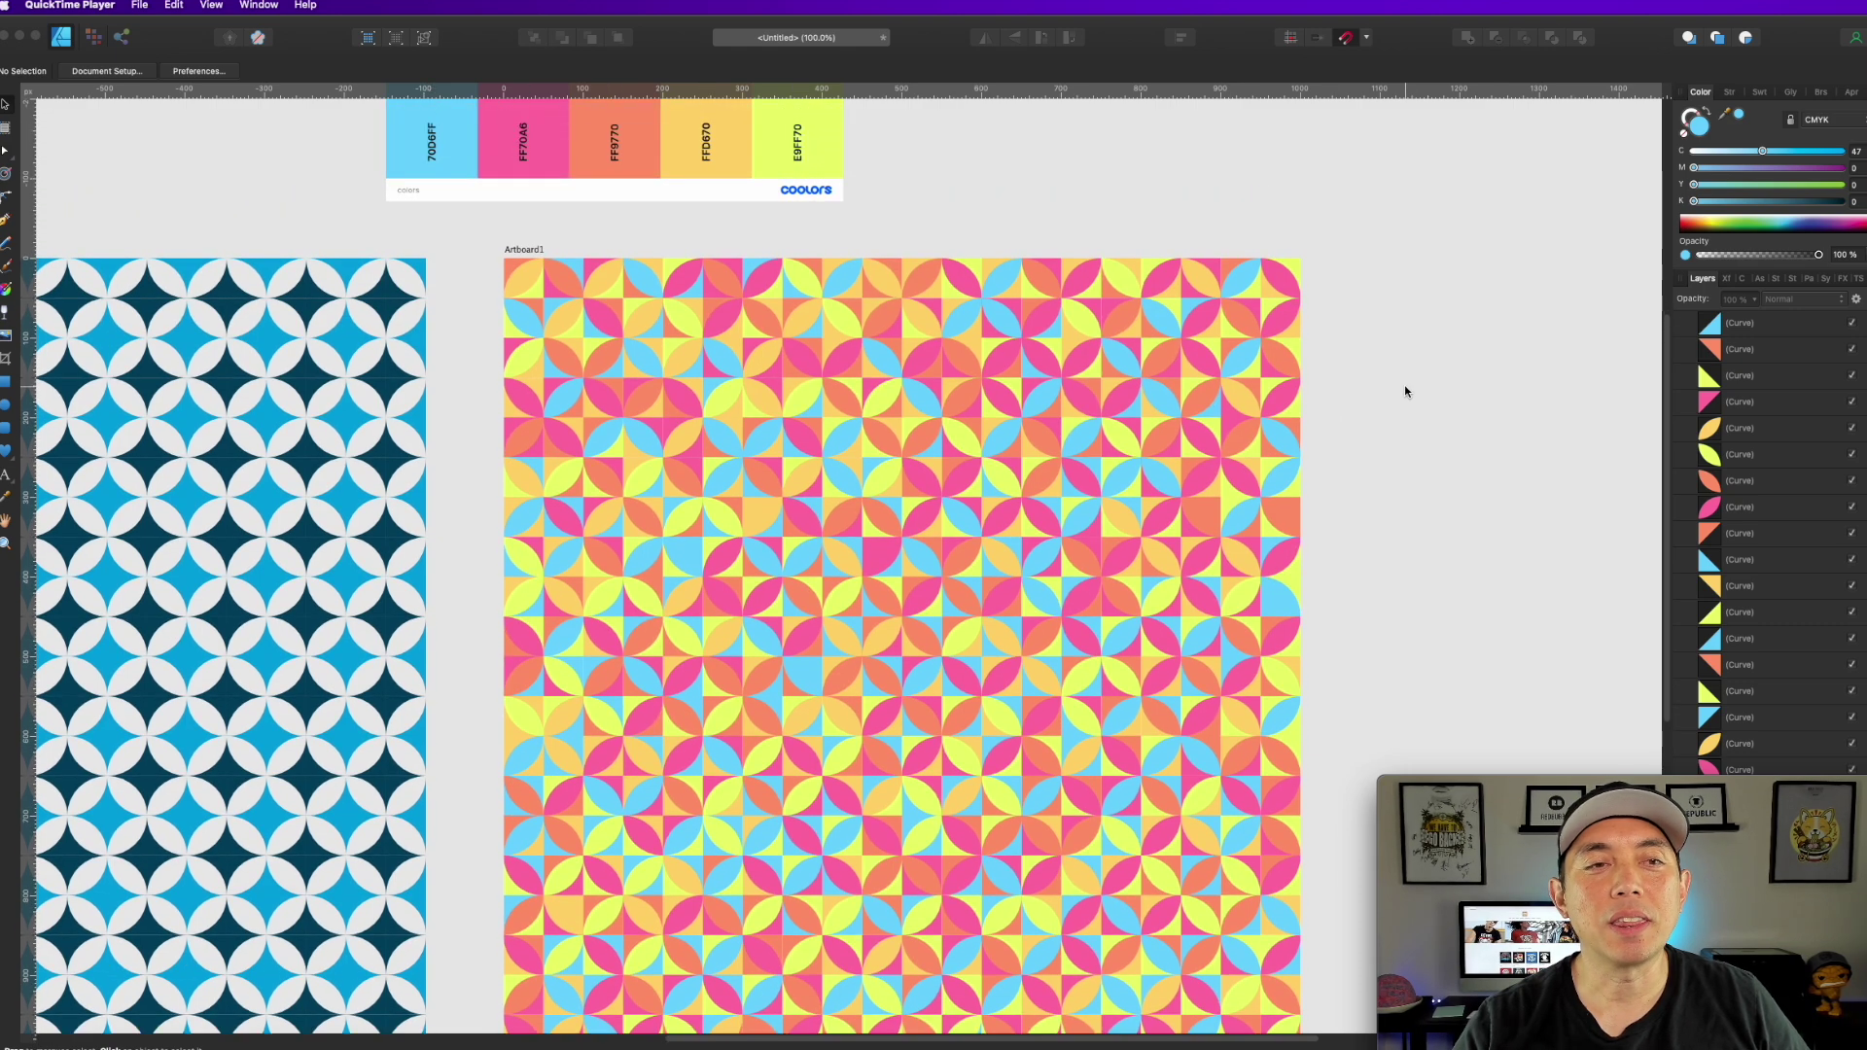
scroll(1404, 391, "down", 3)
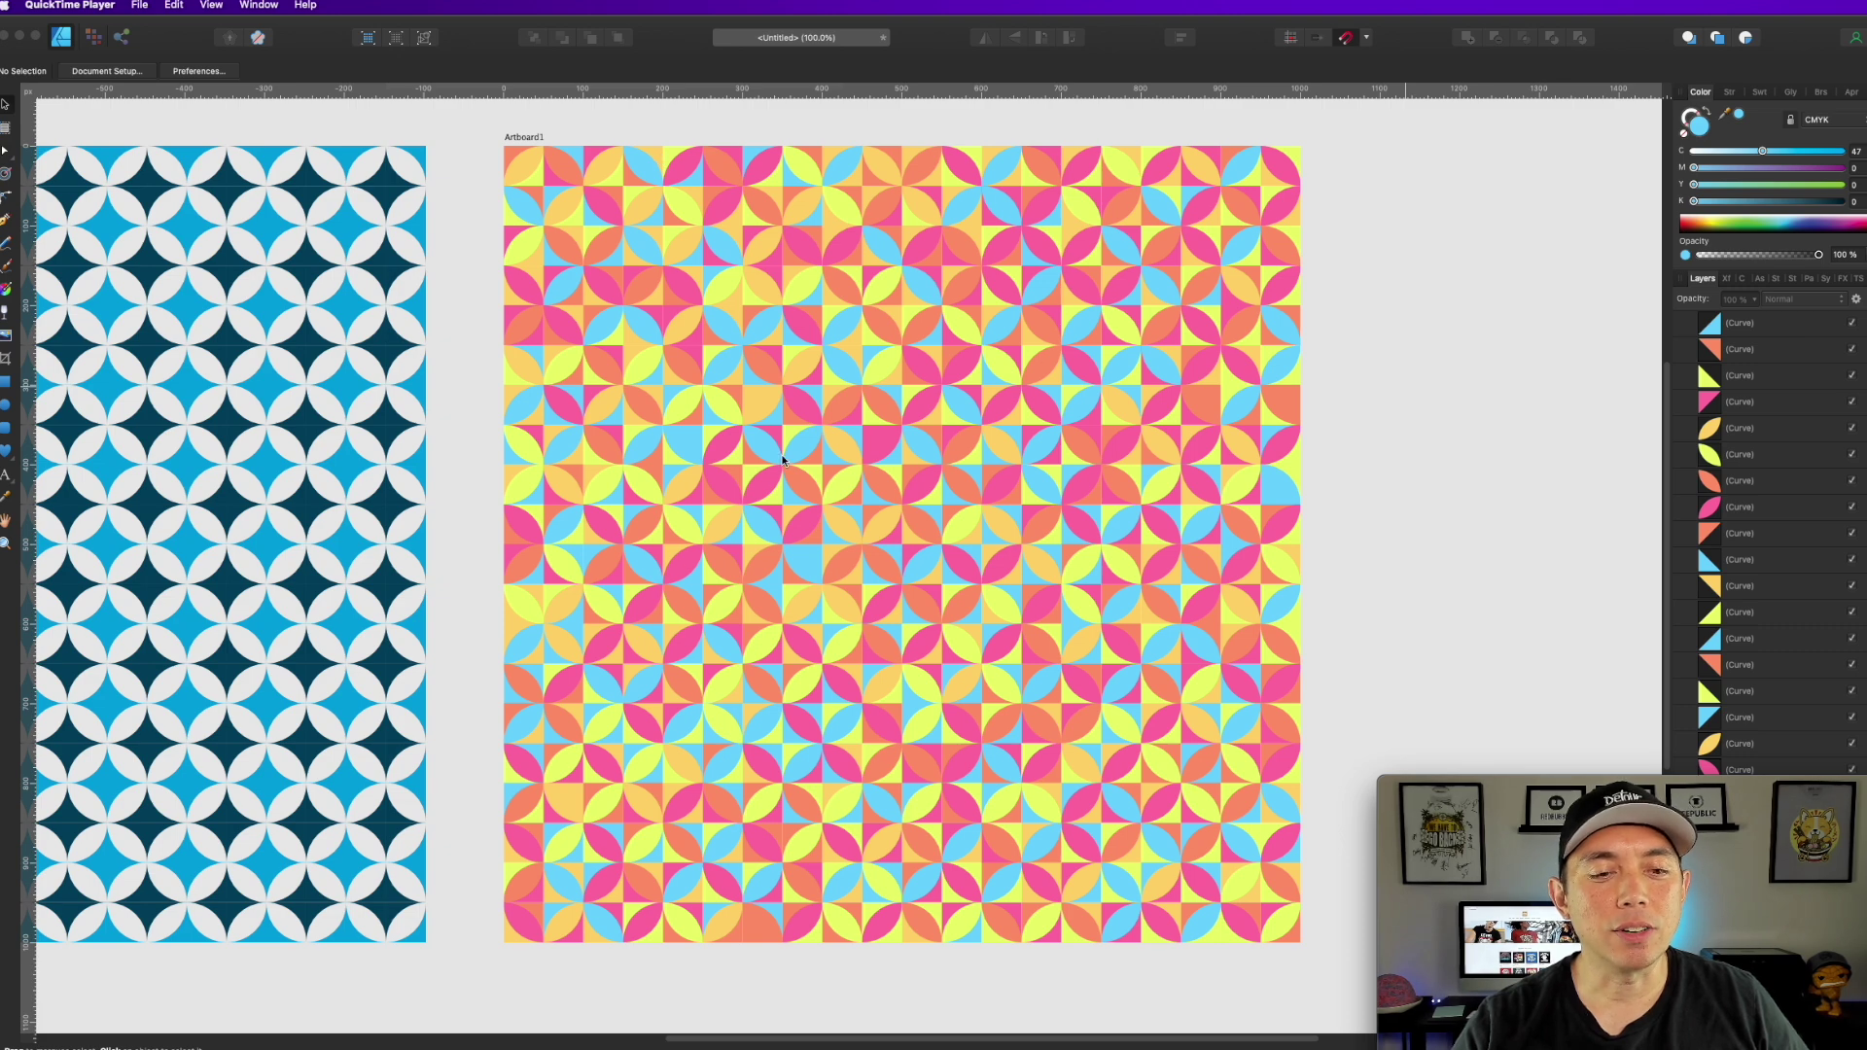
scroll(863, 283, "up", 3)
scroll(953, 204, "down", 3)
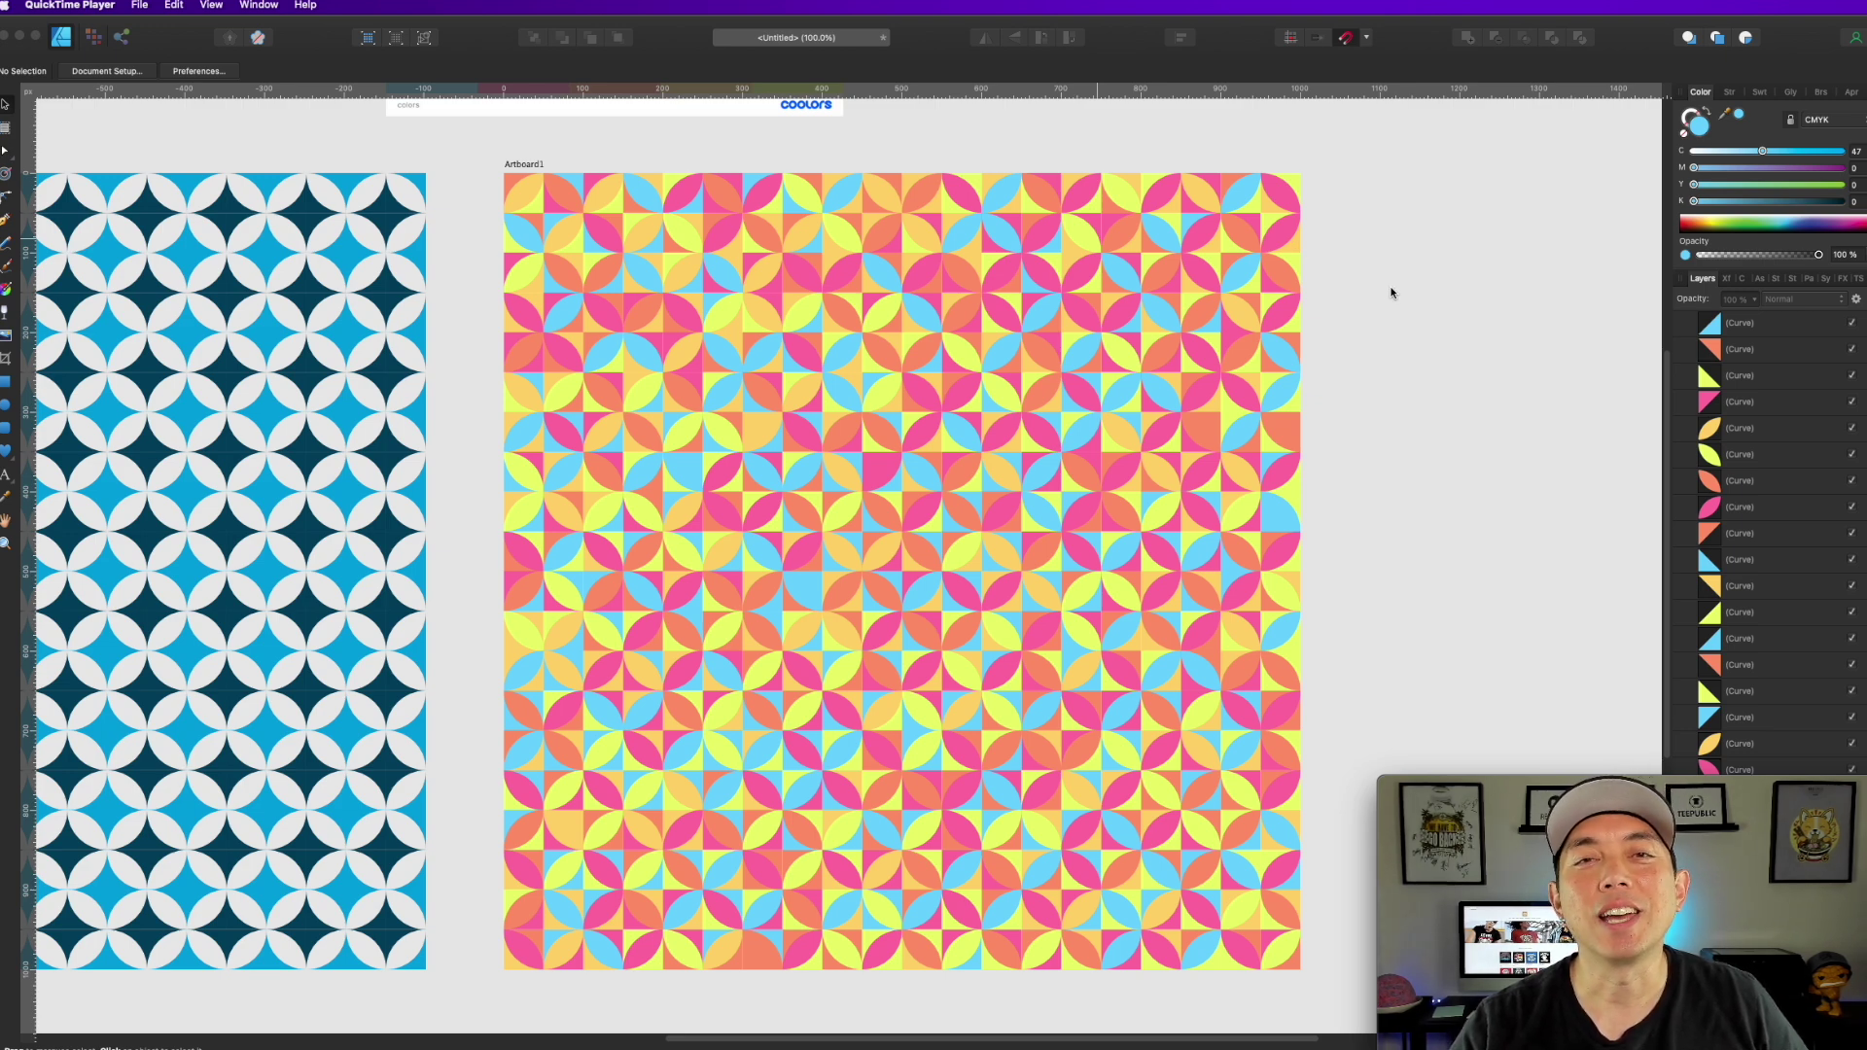
scroll(1433, 369, "down", 1)
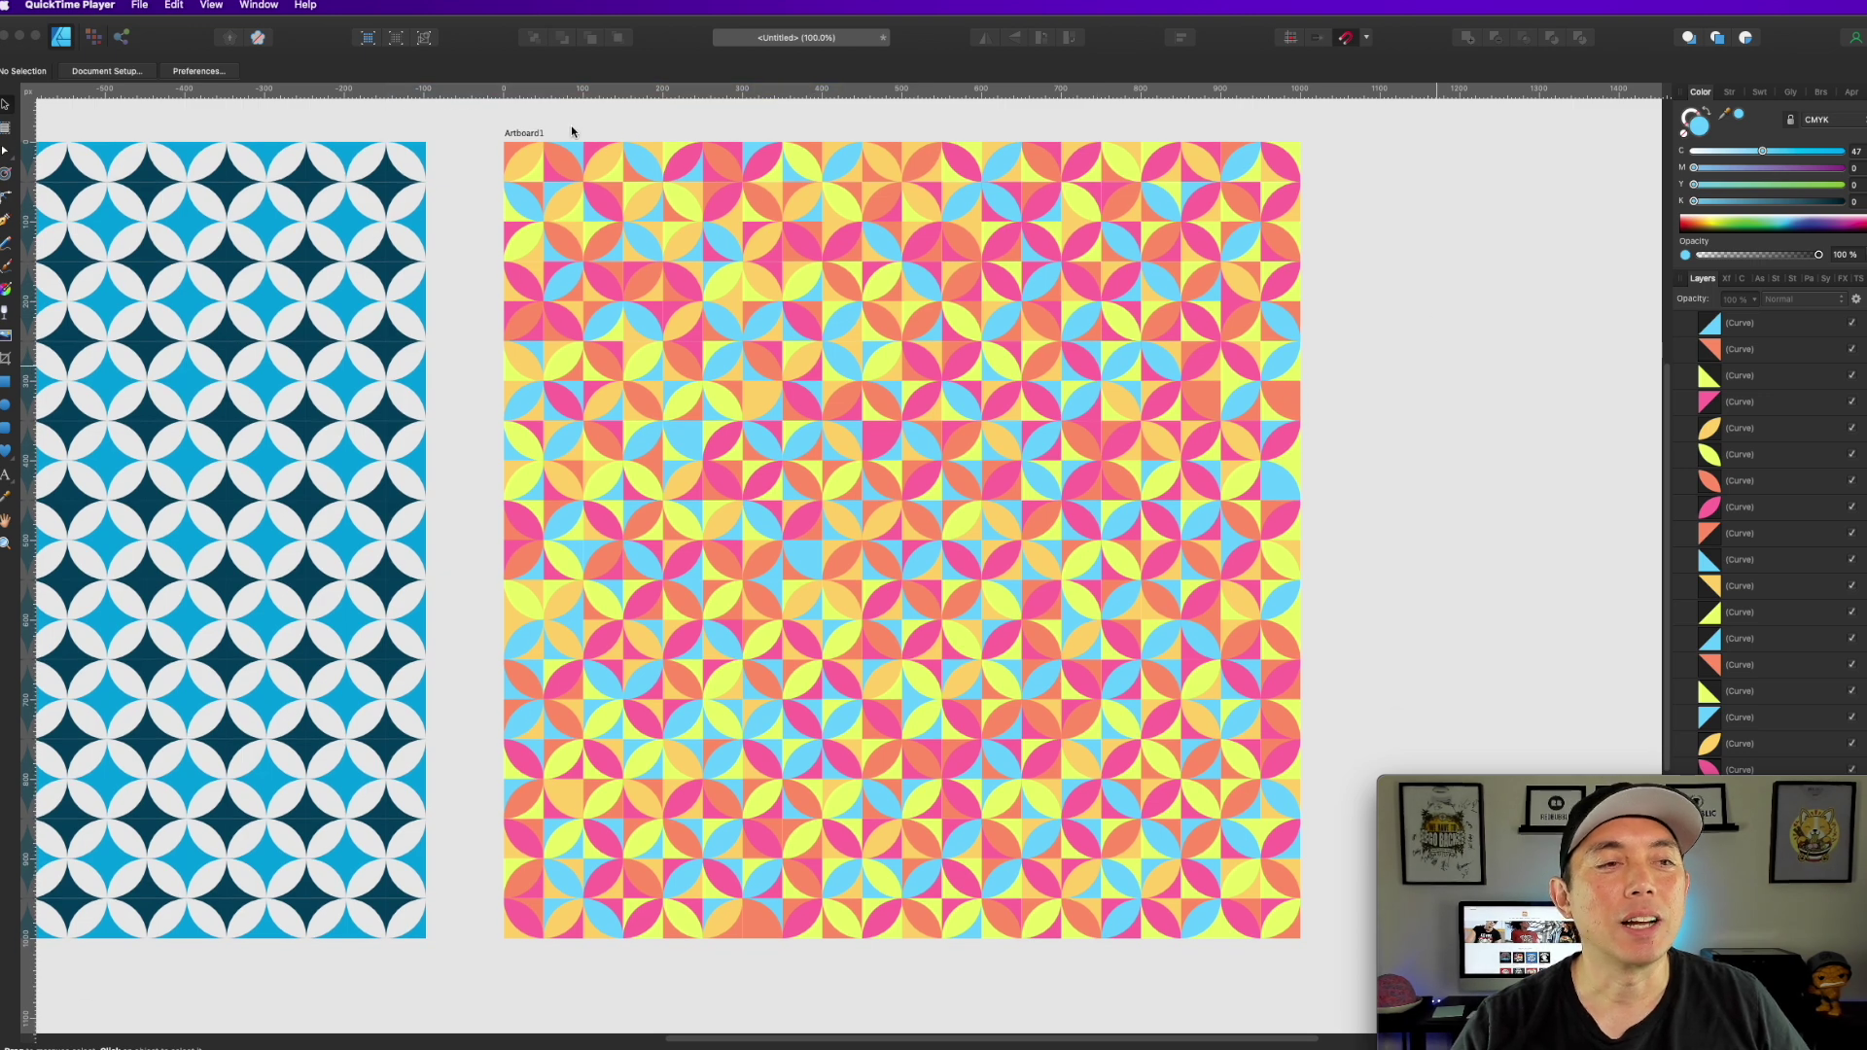
left_click(526, 132)
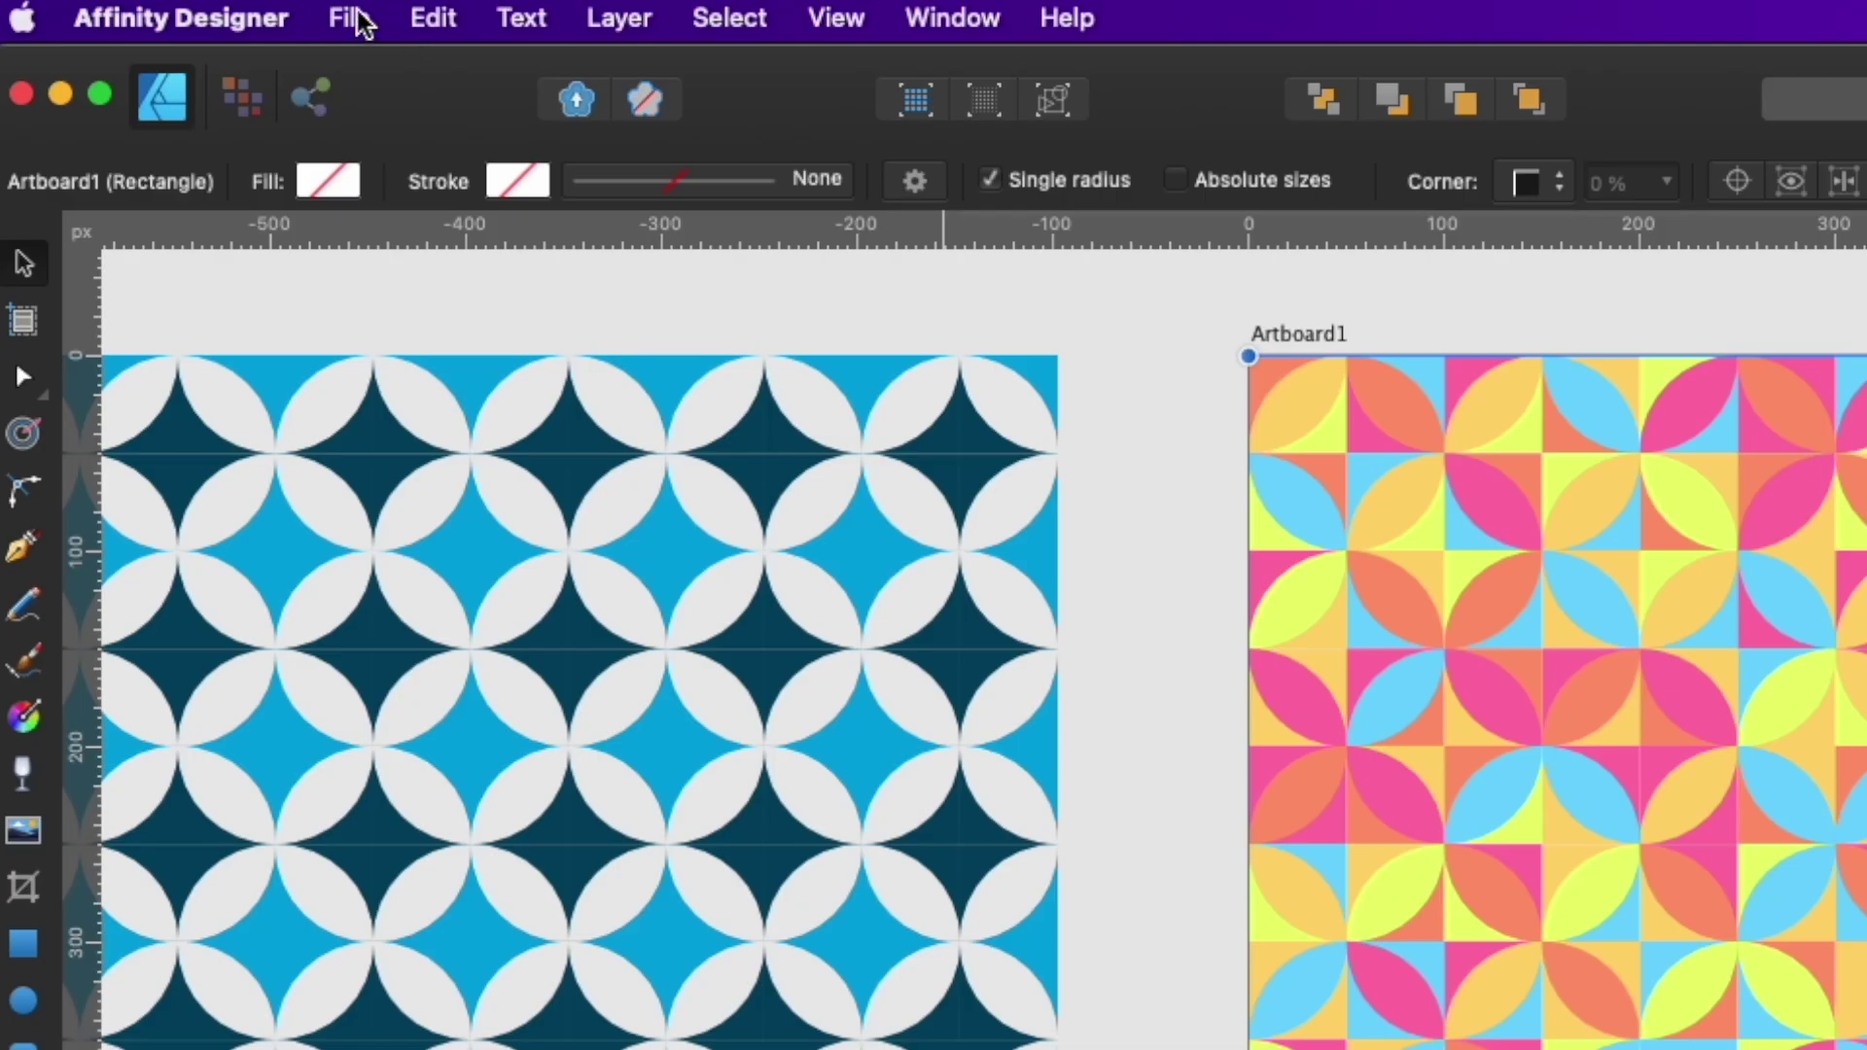
Step: Export Artboard1 as an SVG file named 'color pattern' to the Desktop
left_click(138, 5)
left_click(459, 787)
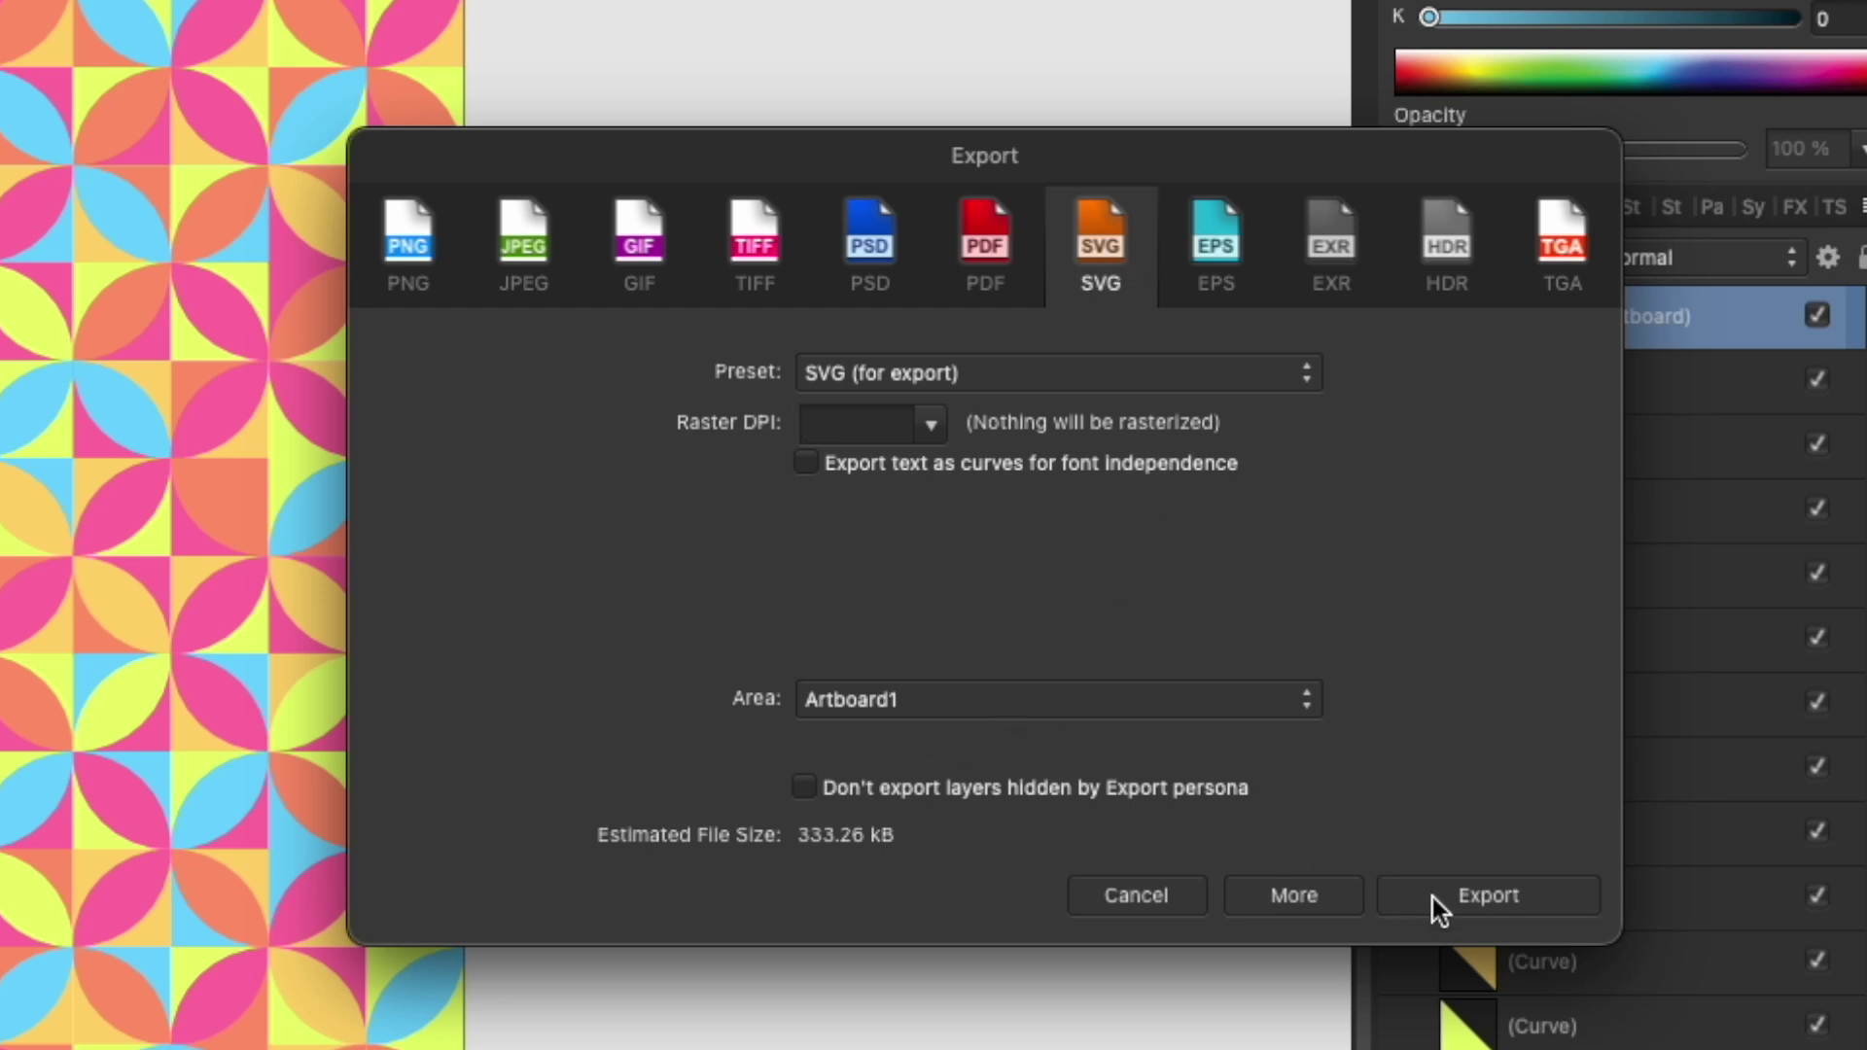
left_click(1472, 900)
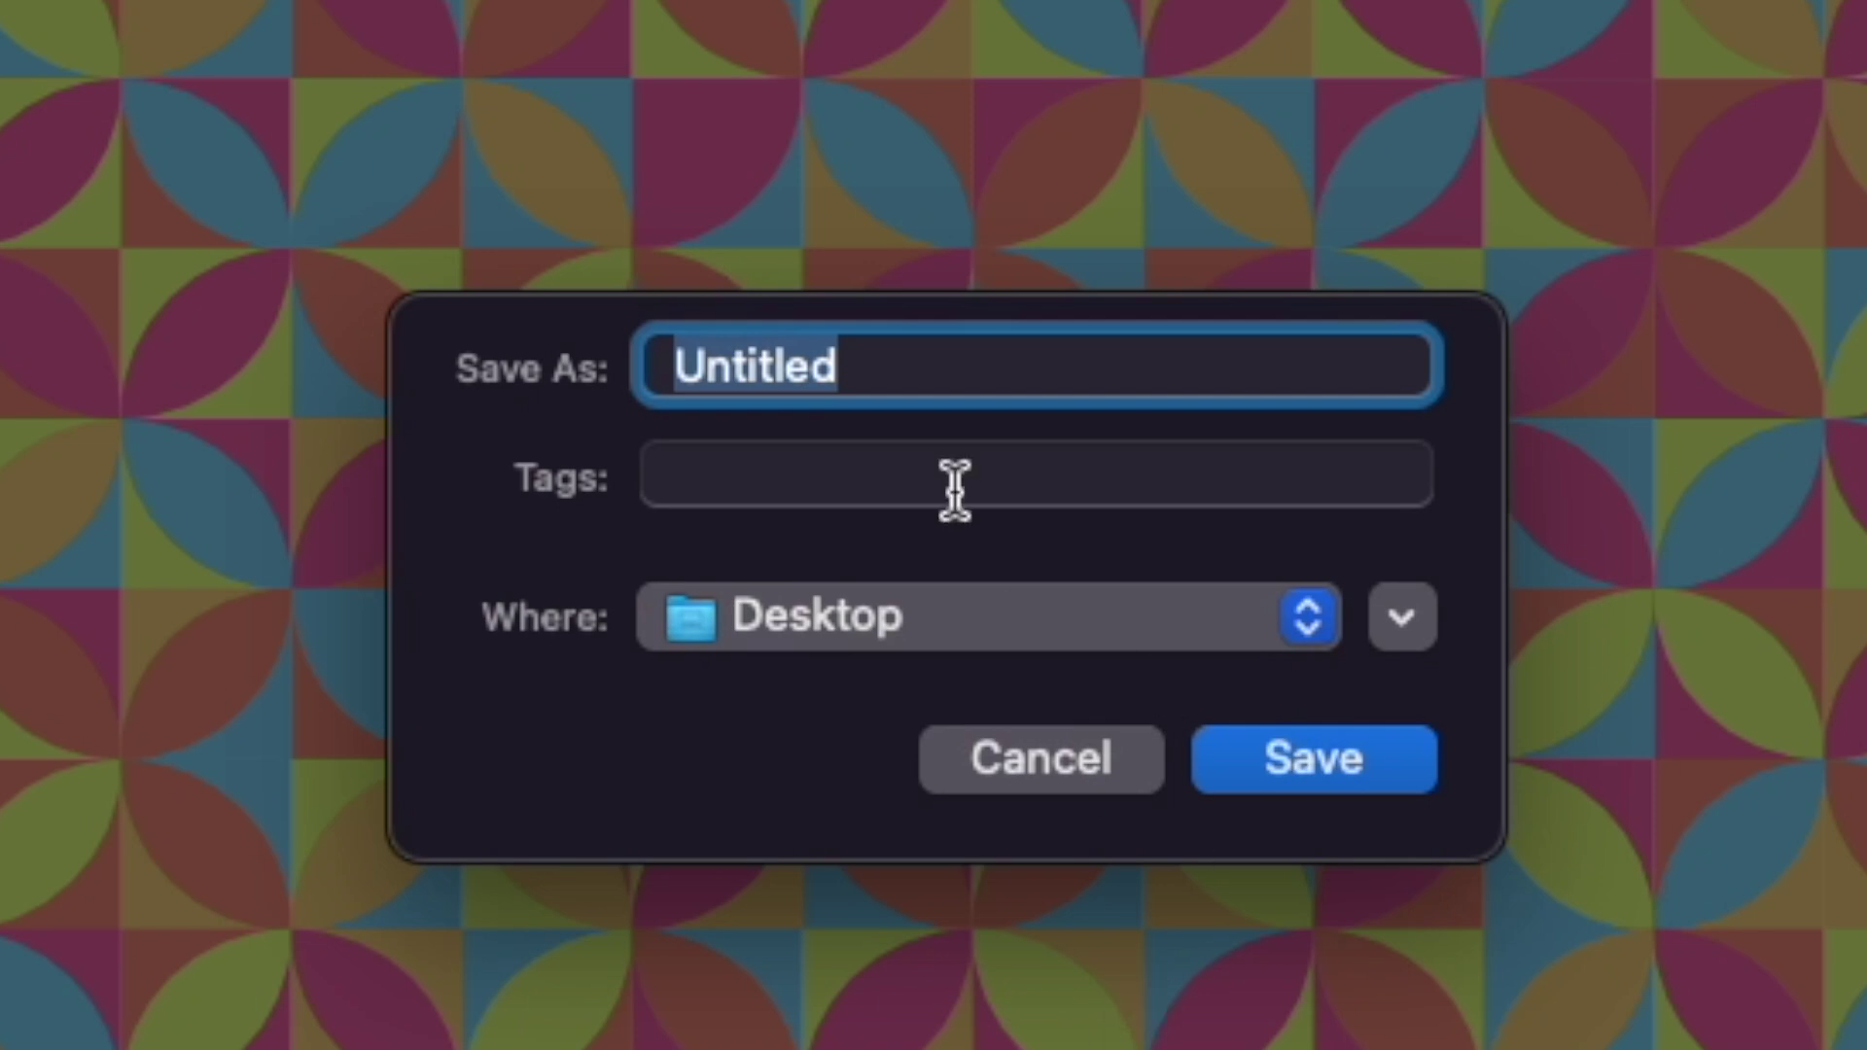
type("pa")
key("BackSpace")
key("BackSpace")
type("color")
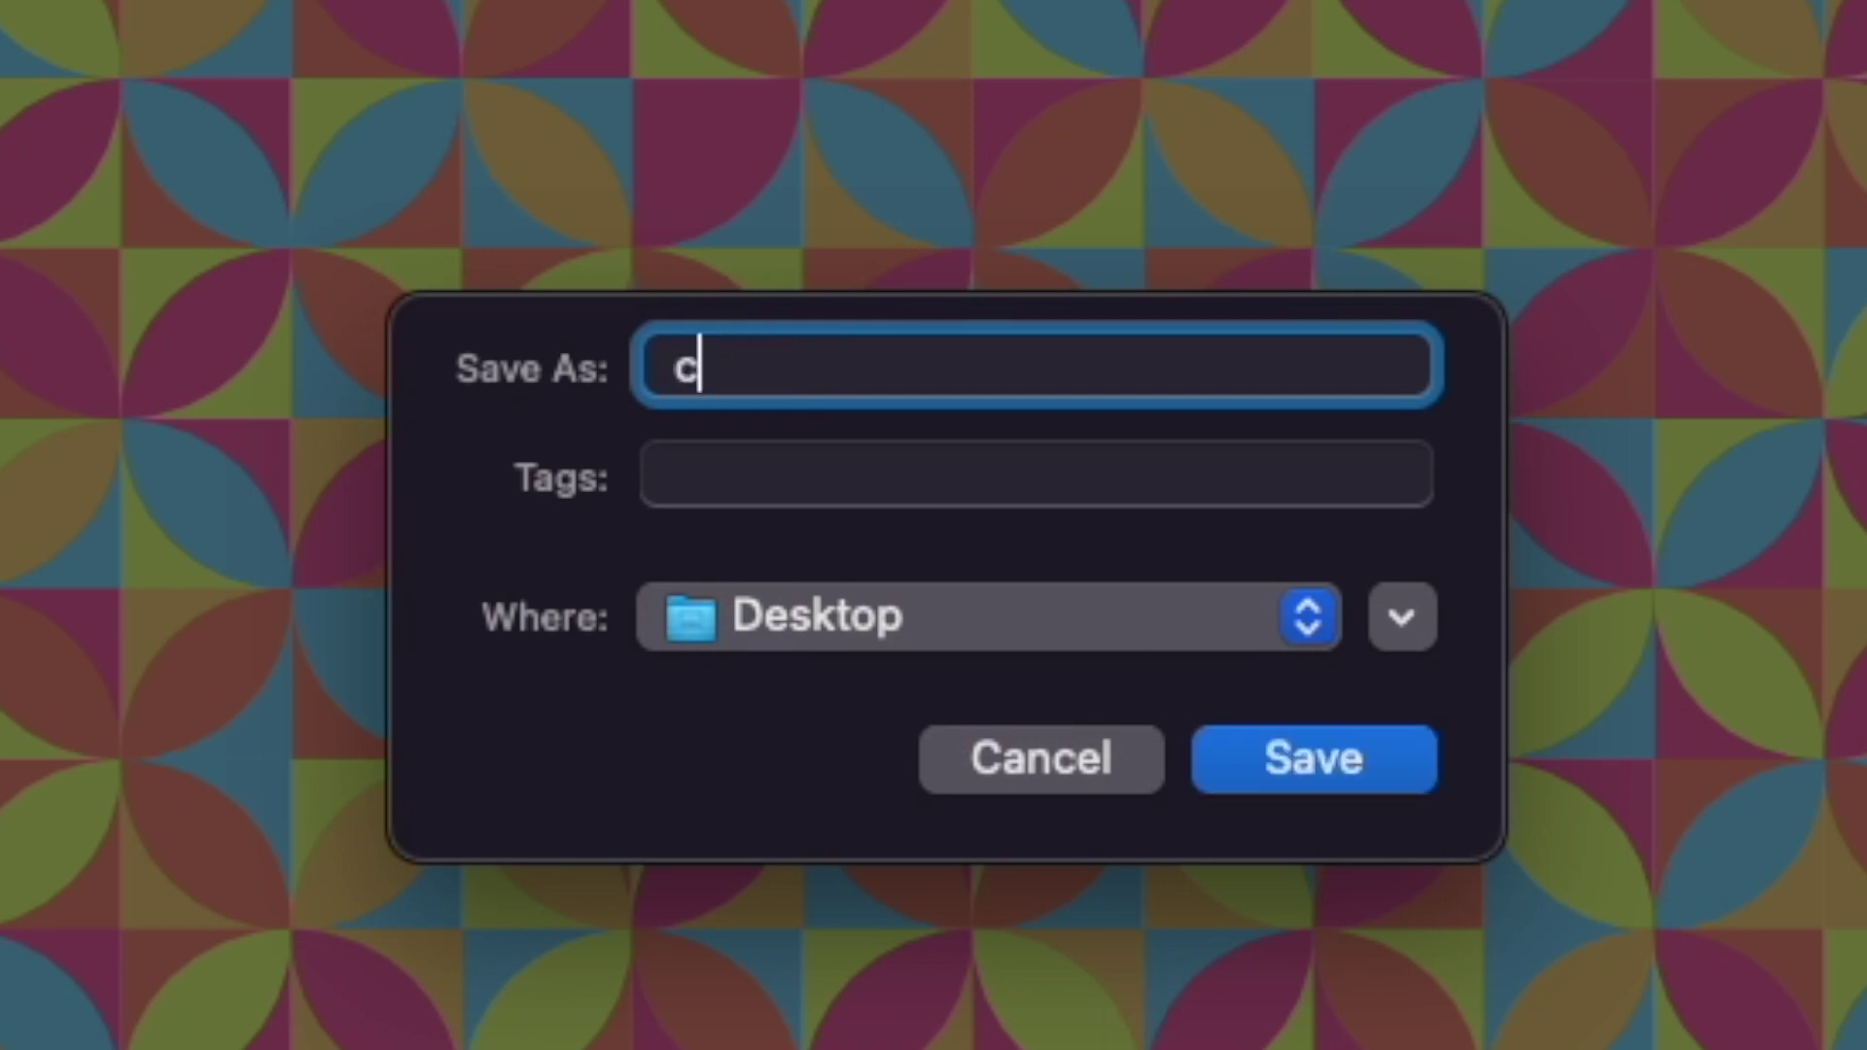
type(" pattern")
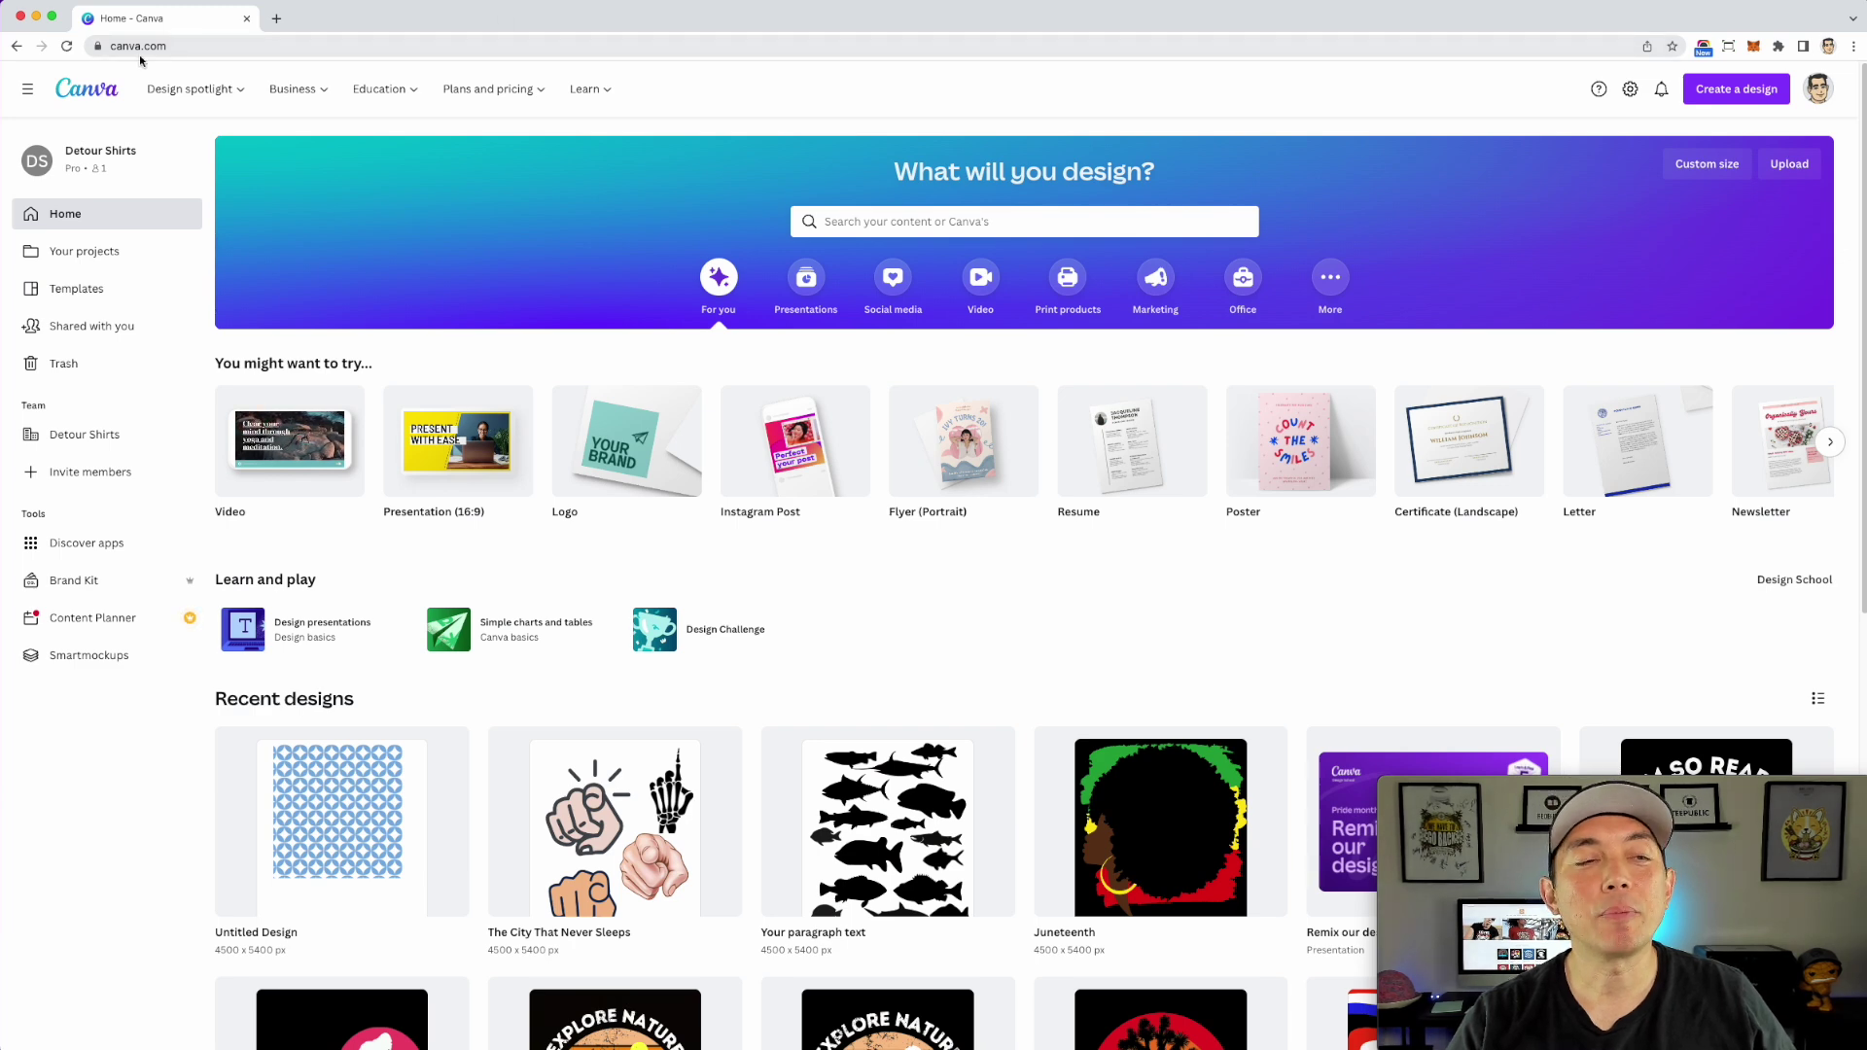
Step: Create a new custom-size 4500 × 5400 px Canva design
left_click(1709, 97)
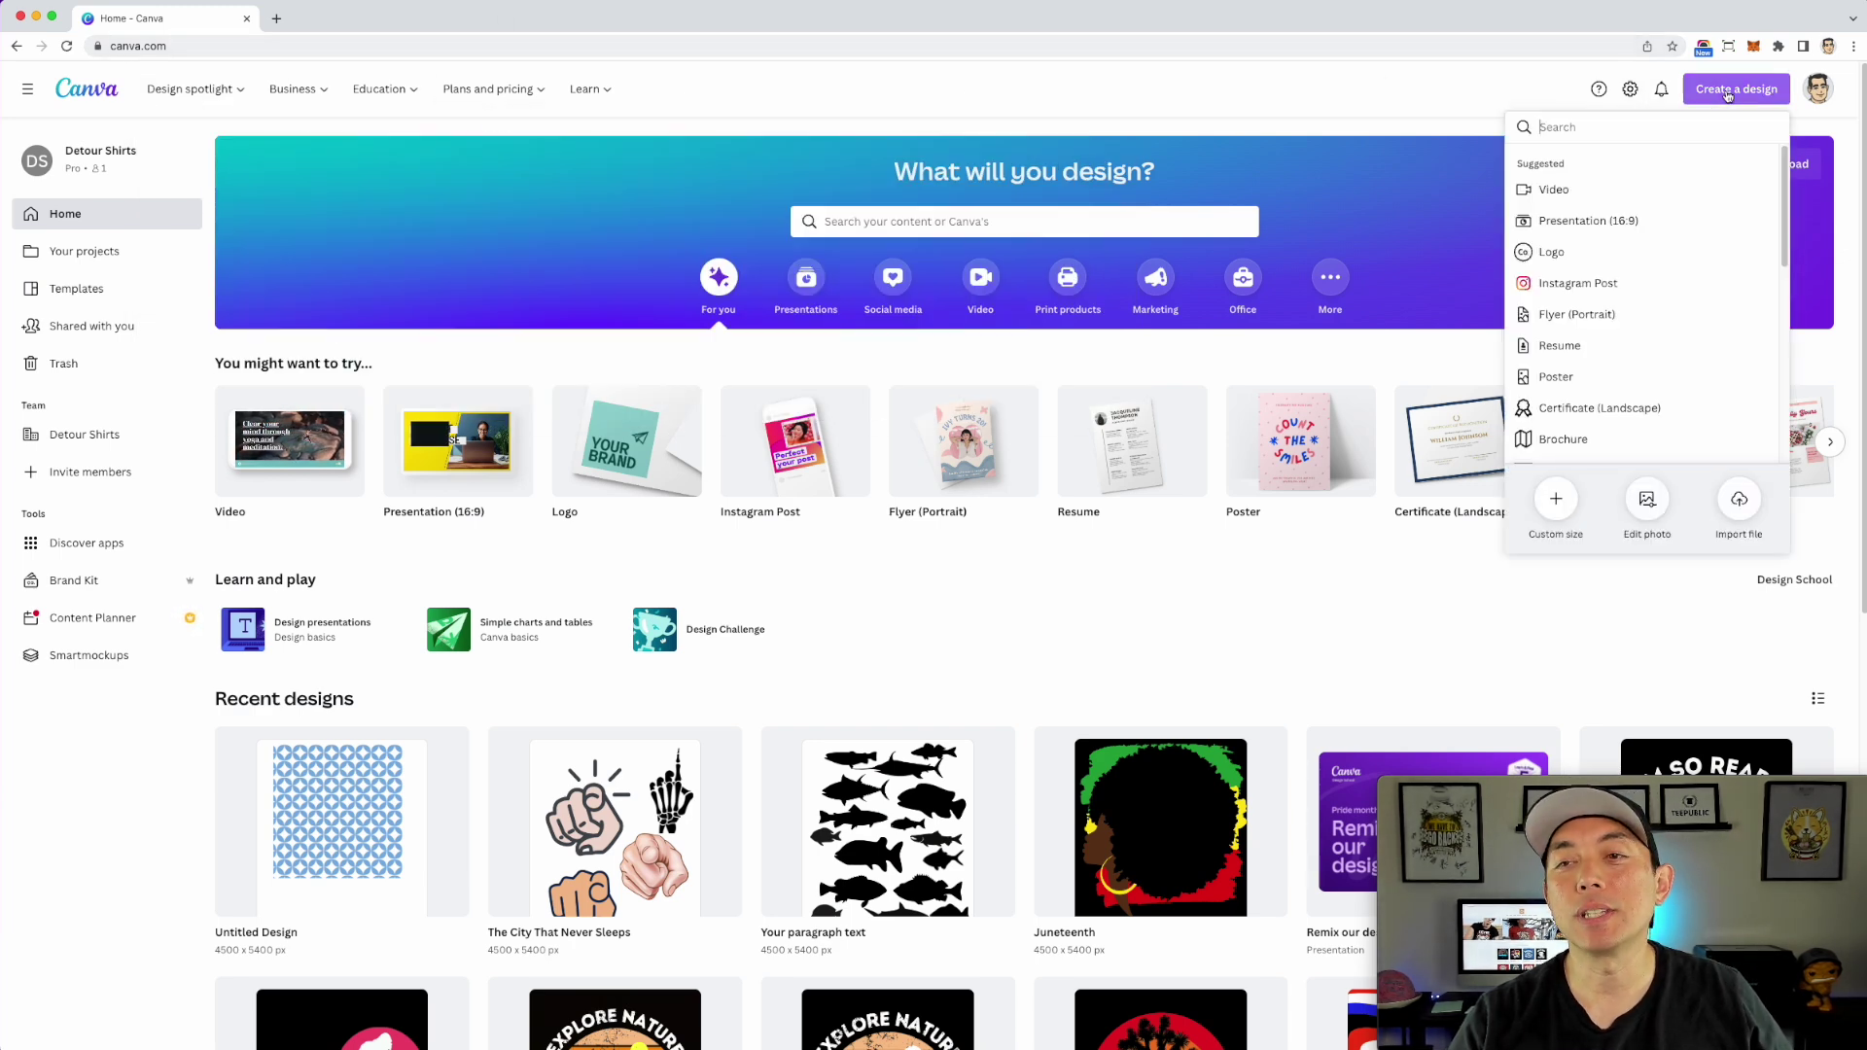
left_click(1553, 505)
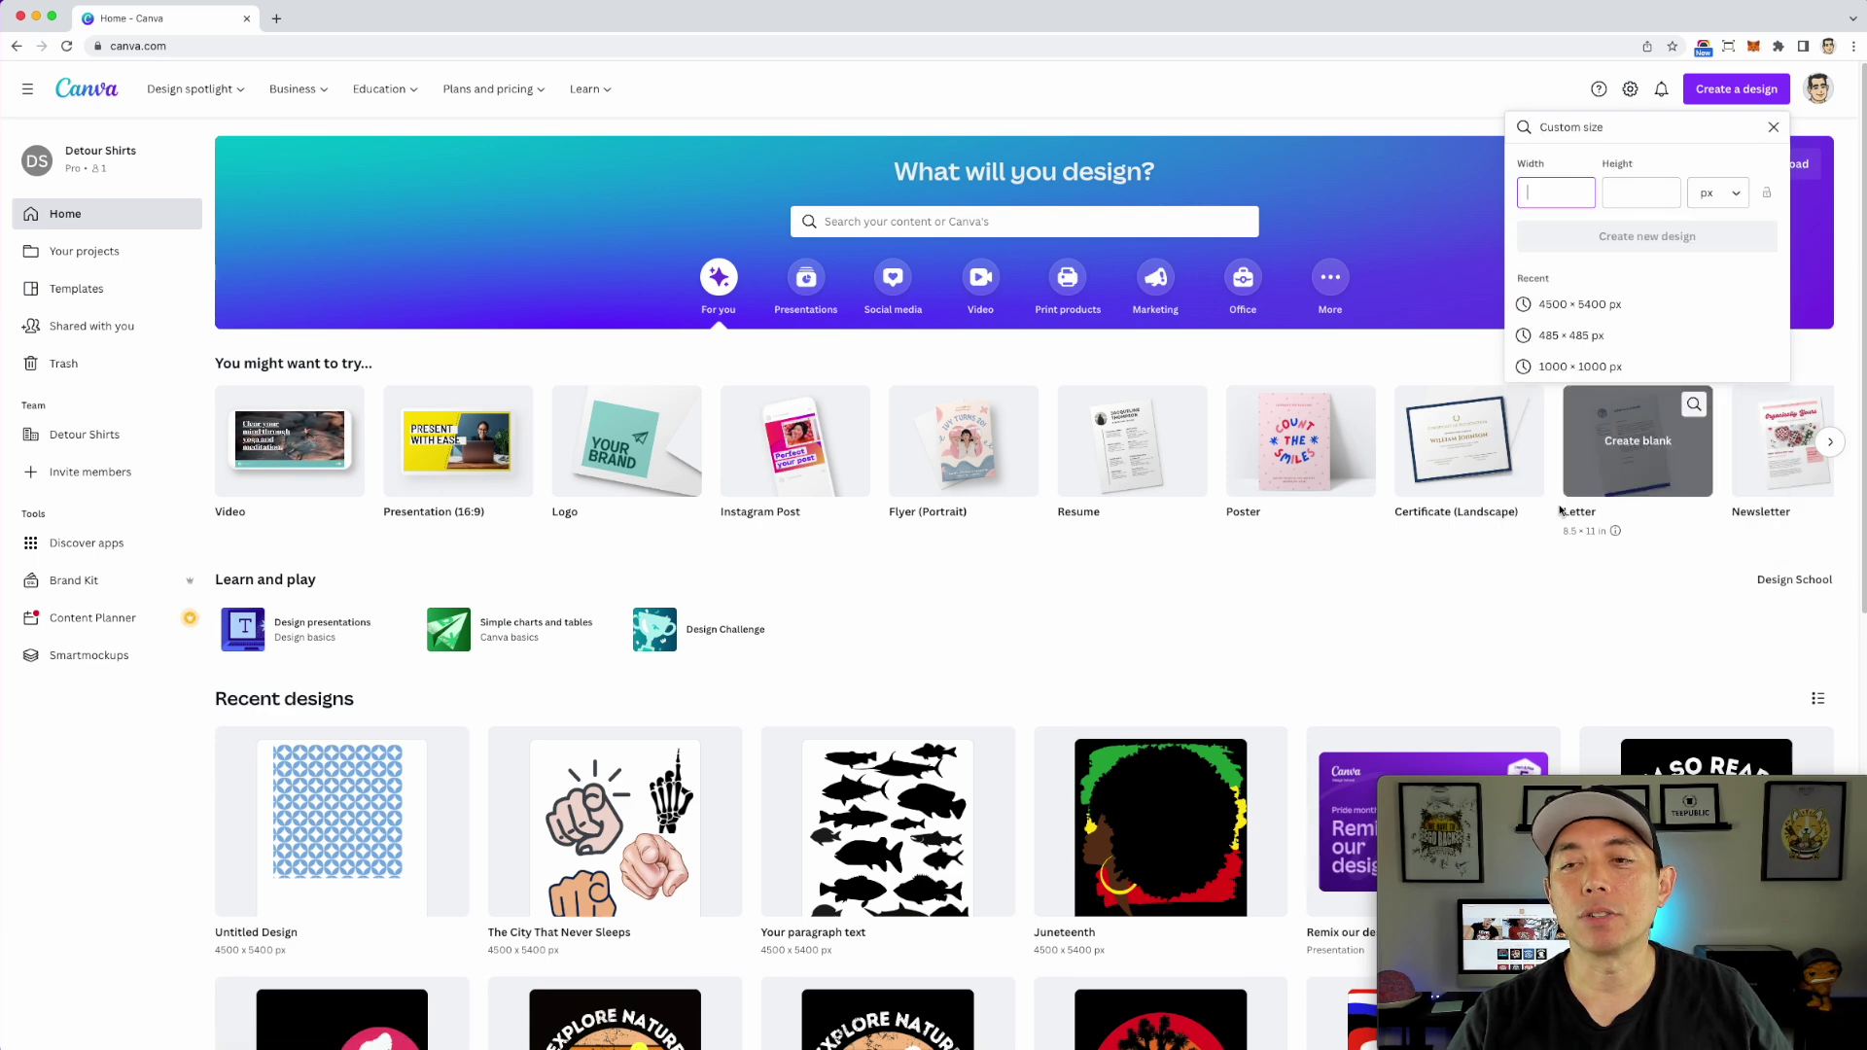
left_click(1553, 306)
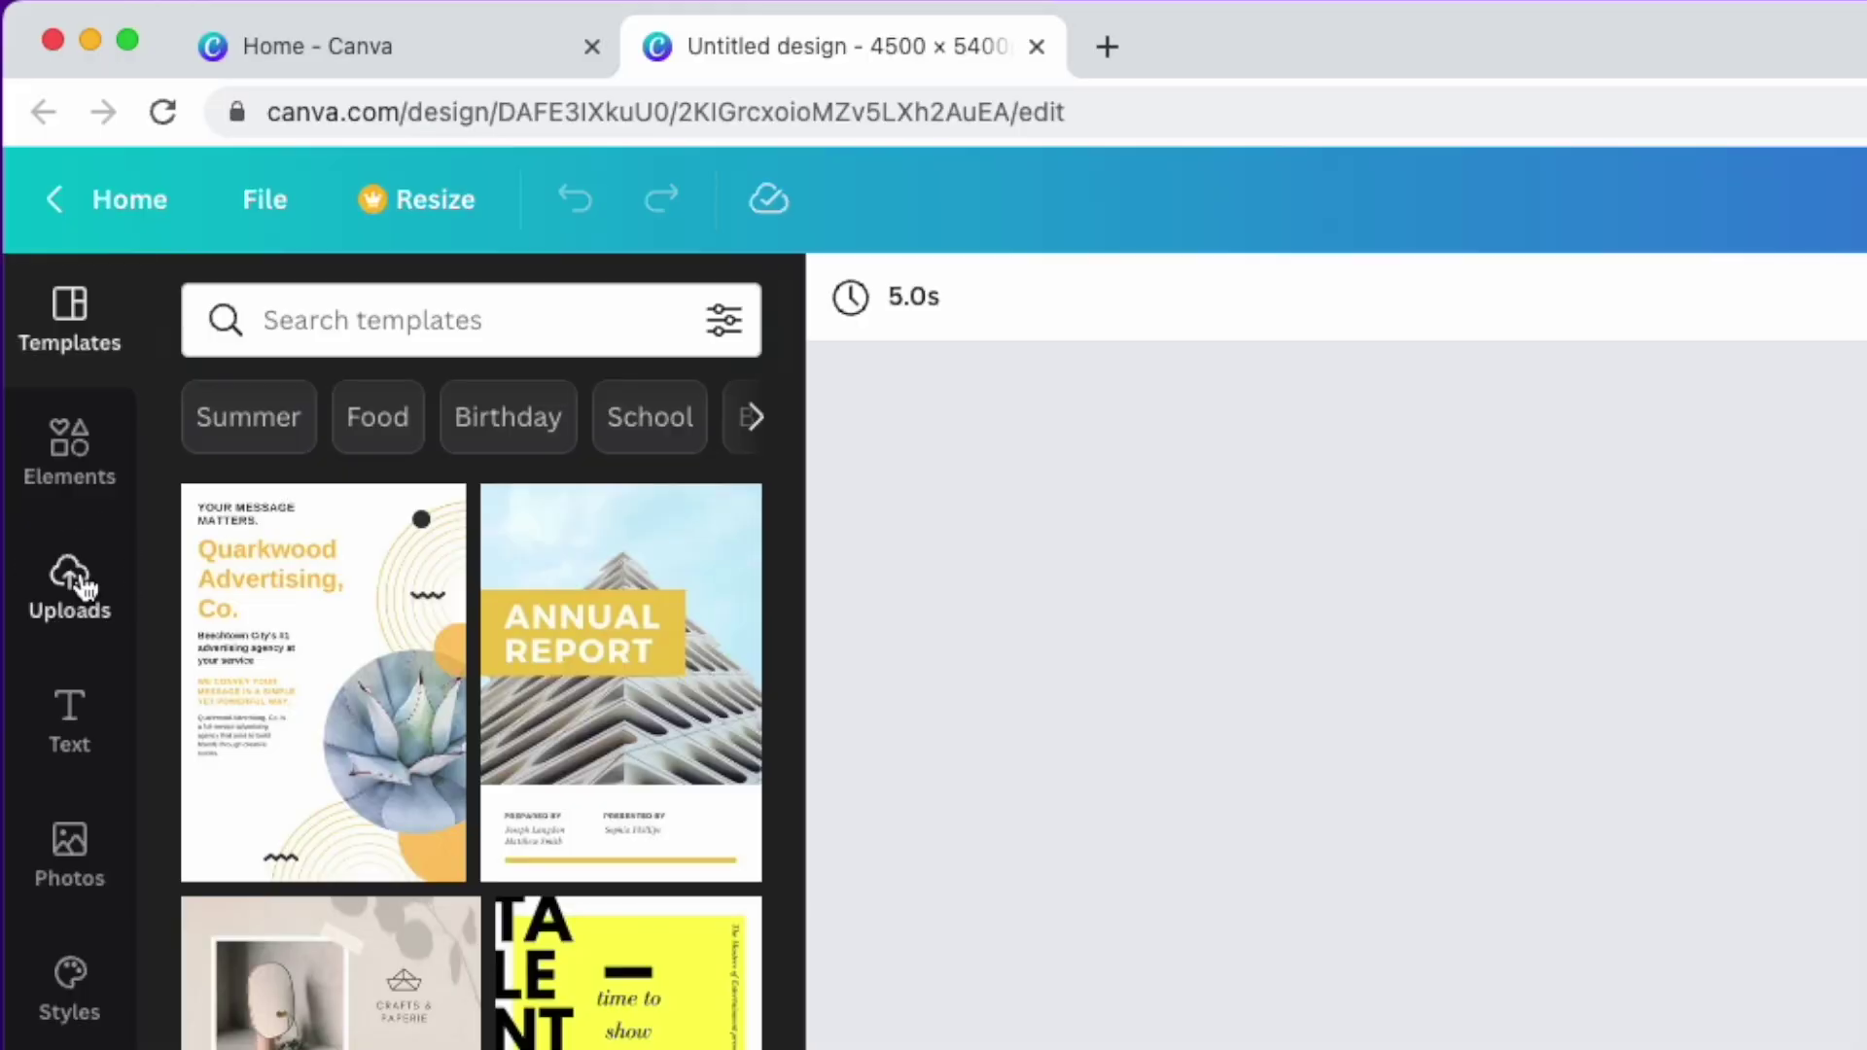
Step: Upload color pattern.svg from the computer into Canva's uploads
left_click(29, 245)
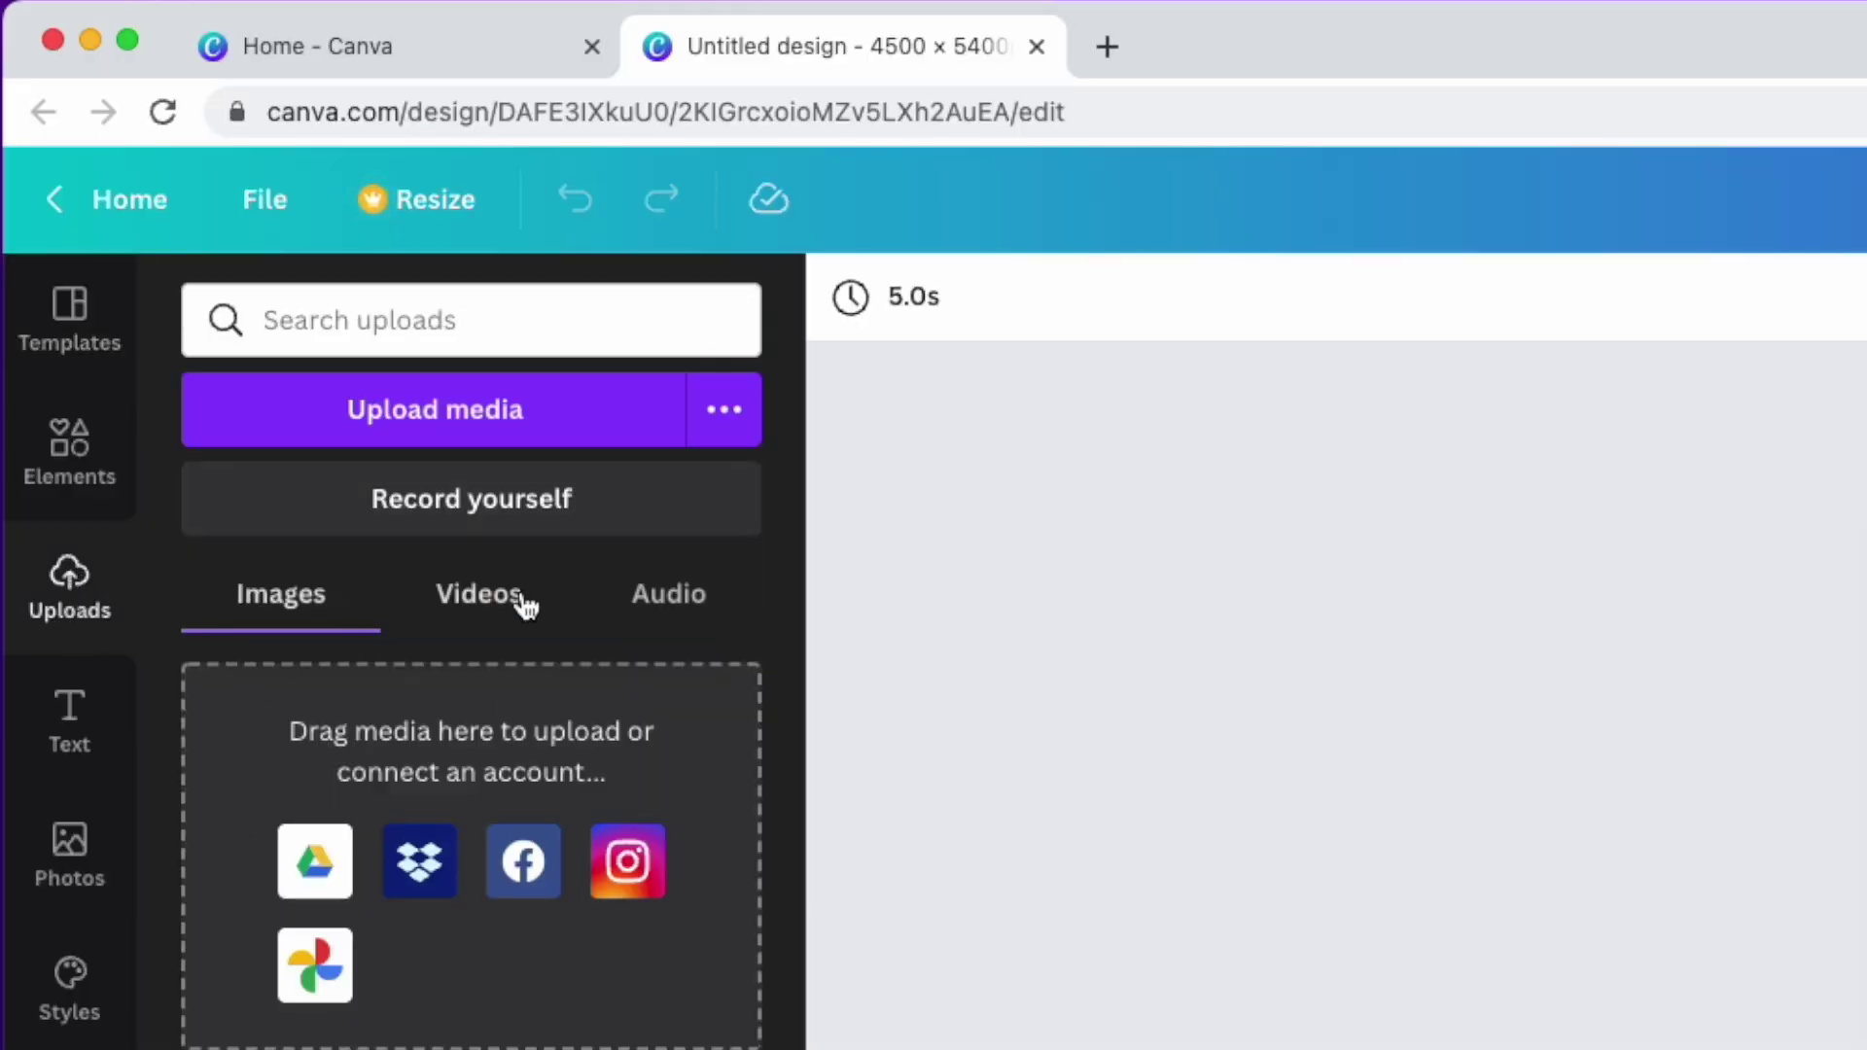
left_click(481, 423)
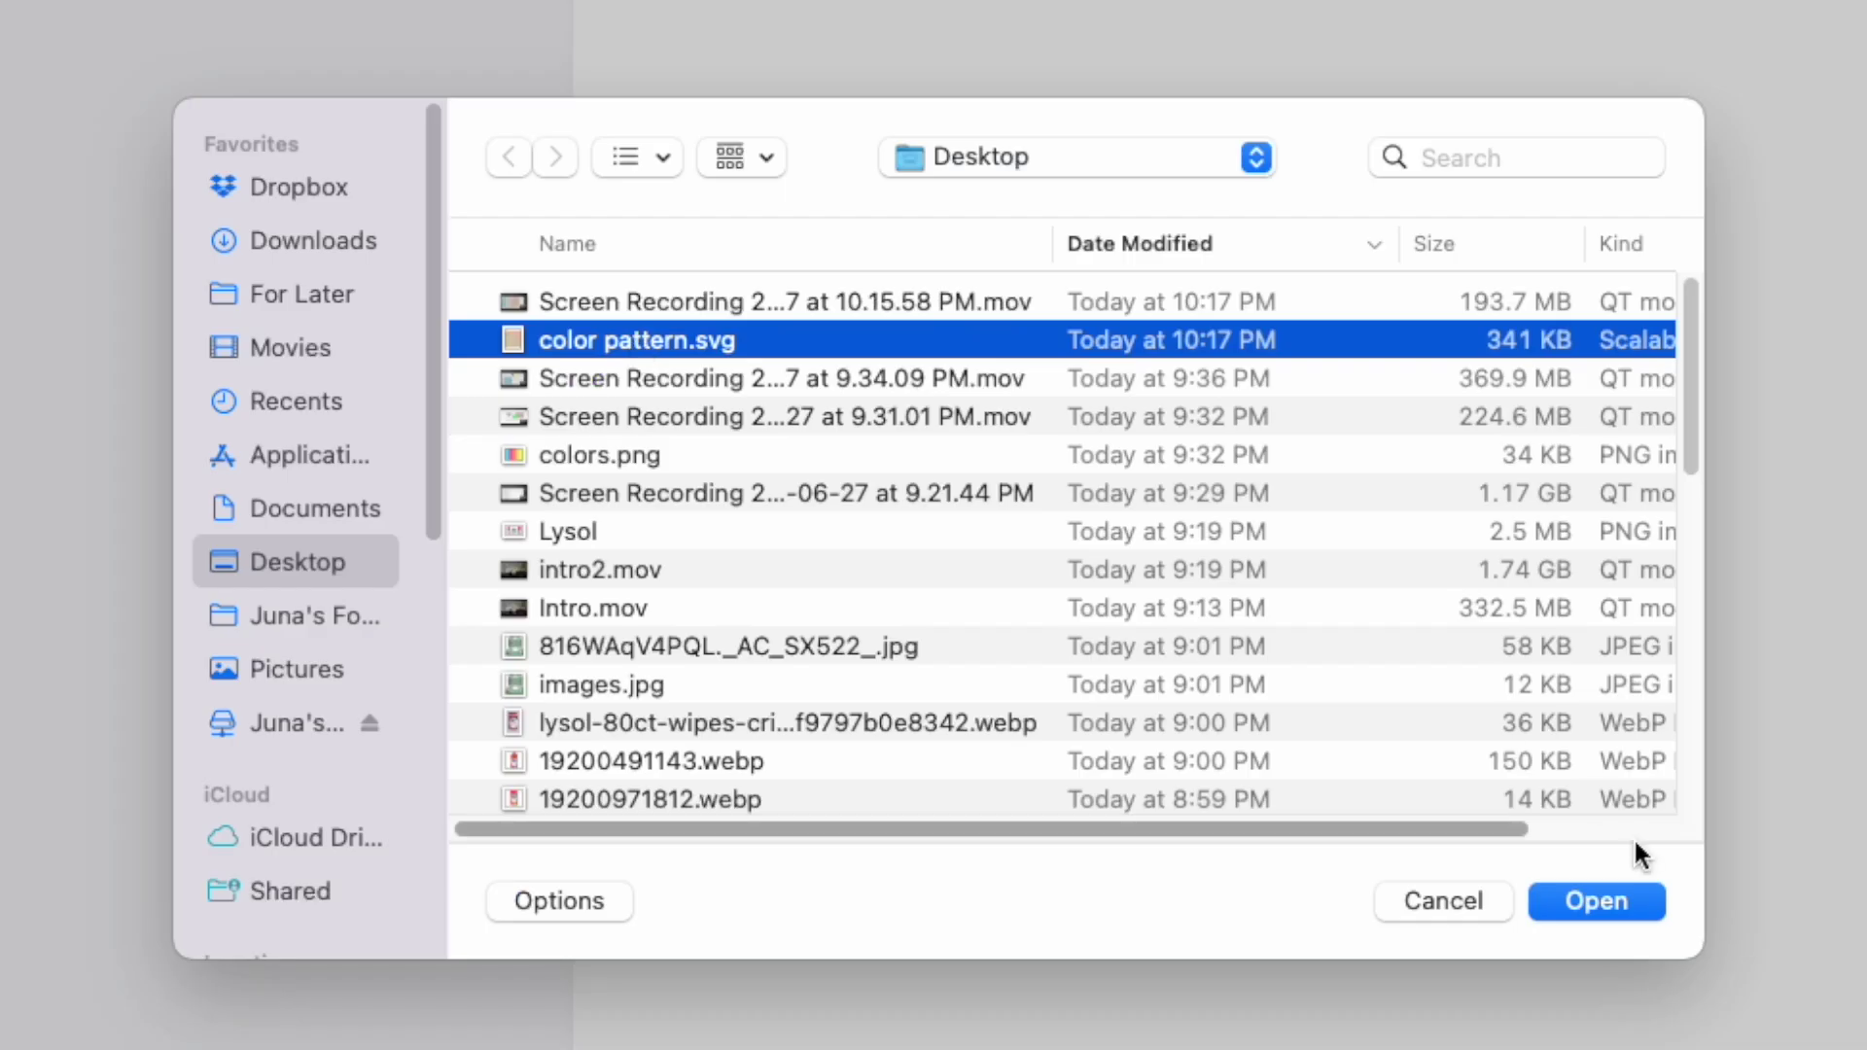
left_click(1606, 892)
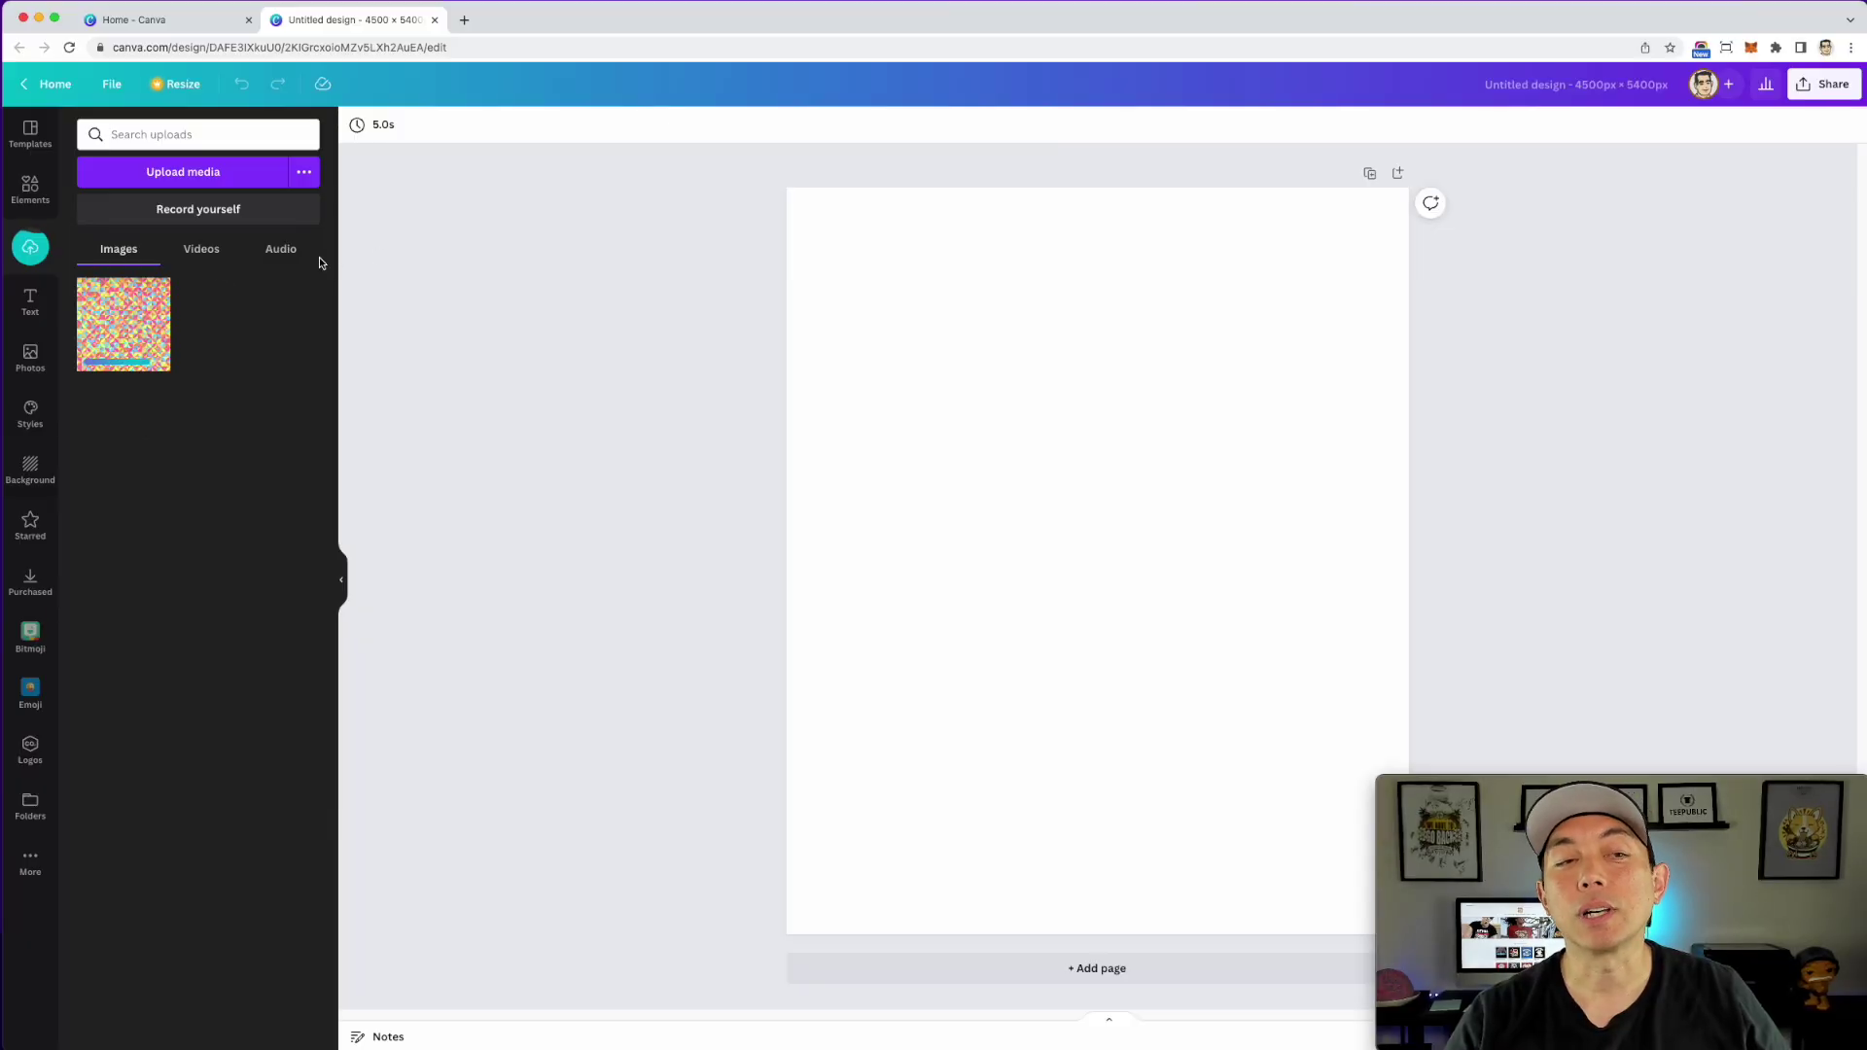
Step: Add the uploaded pattern, stretch it to the full page width and centre it vertically
left_click(120, 316)
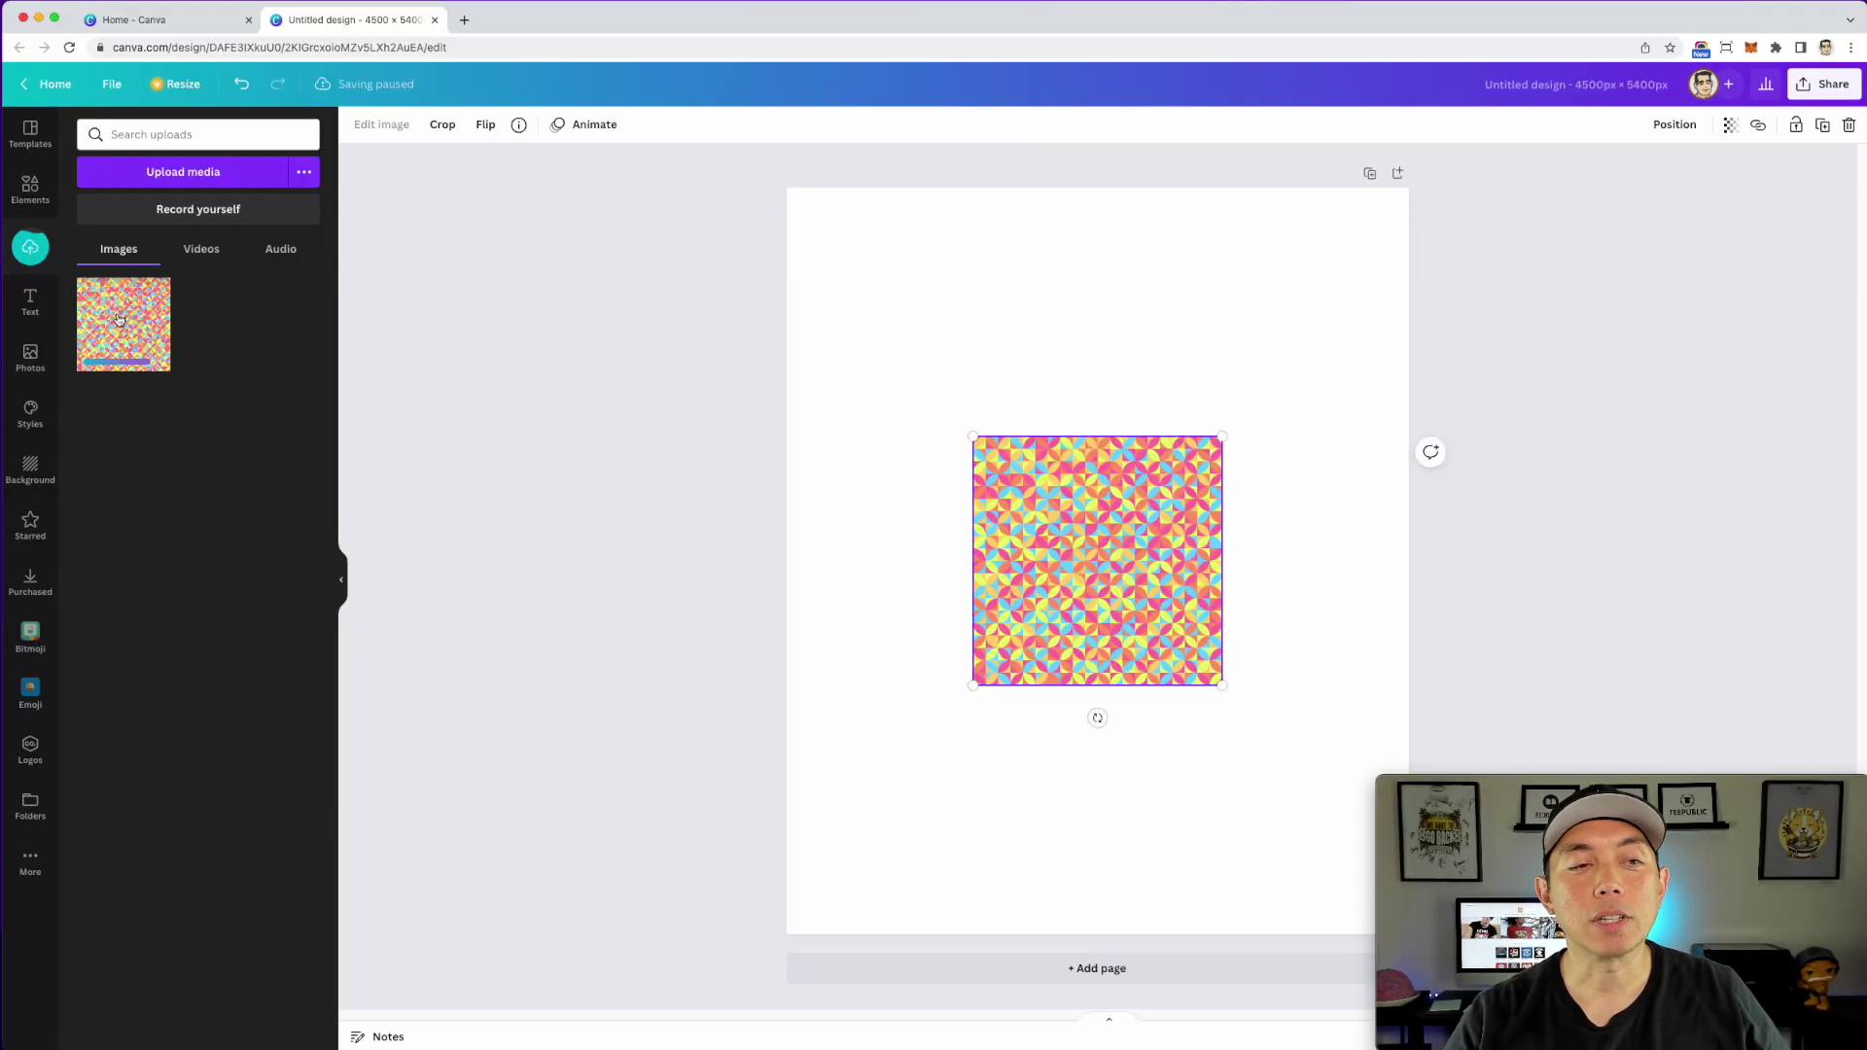
left_click_drag(1091, 480, 941, 276)
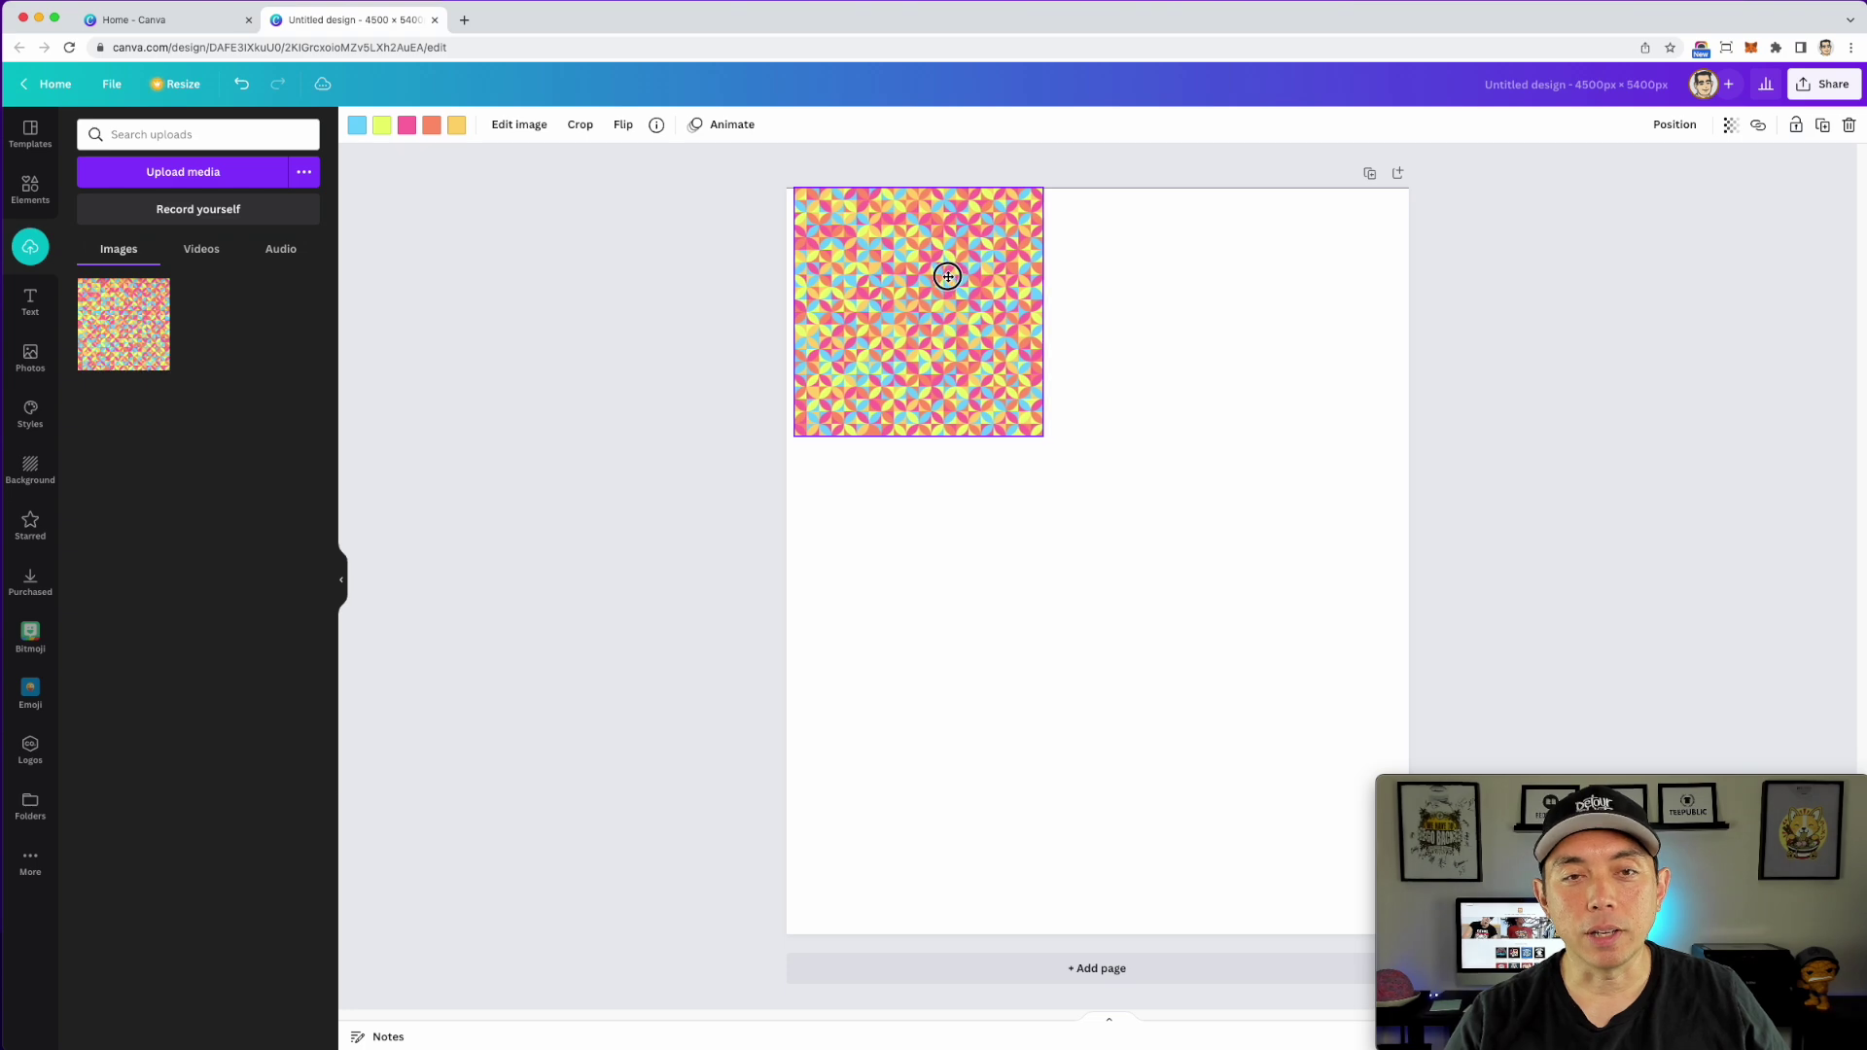
left_click_drag(1033, 436, 1459, 758)
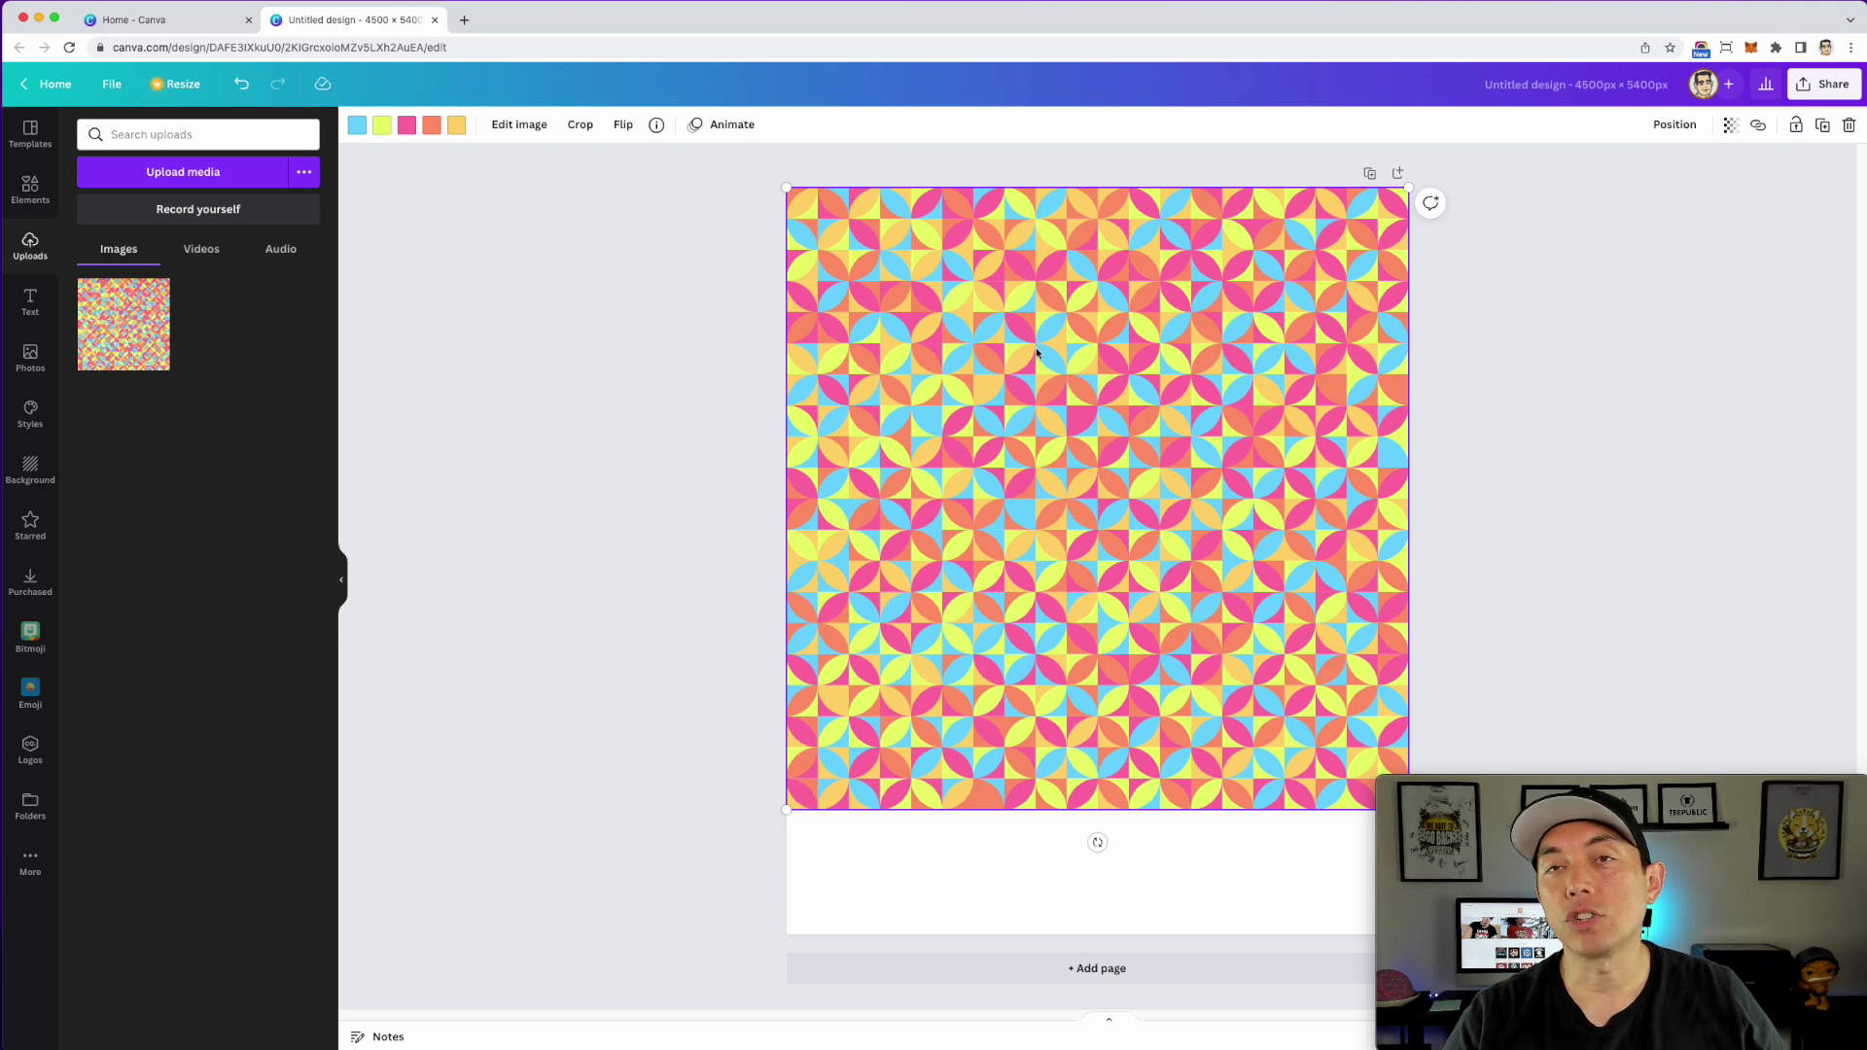
left_click_drag(914, 312, 952, 339)
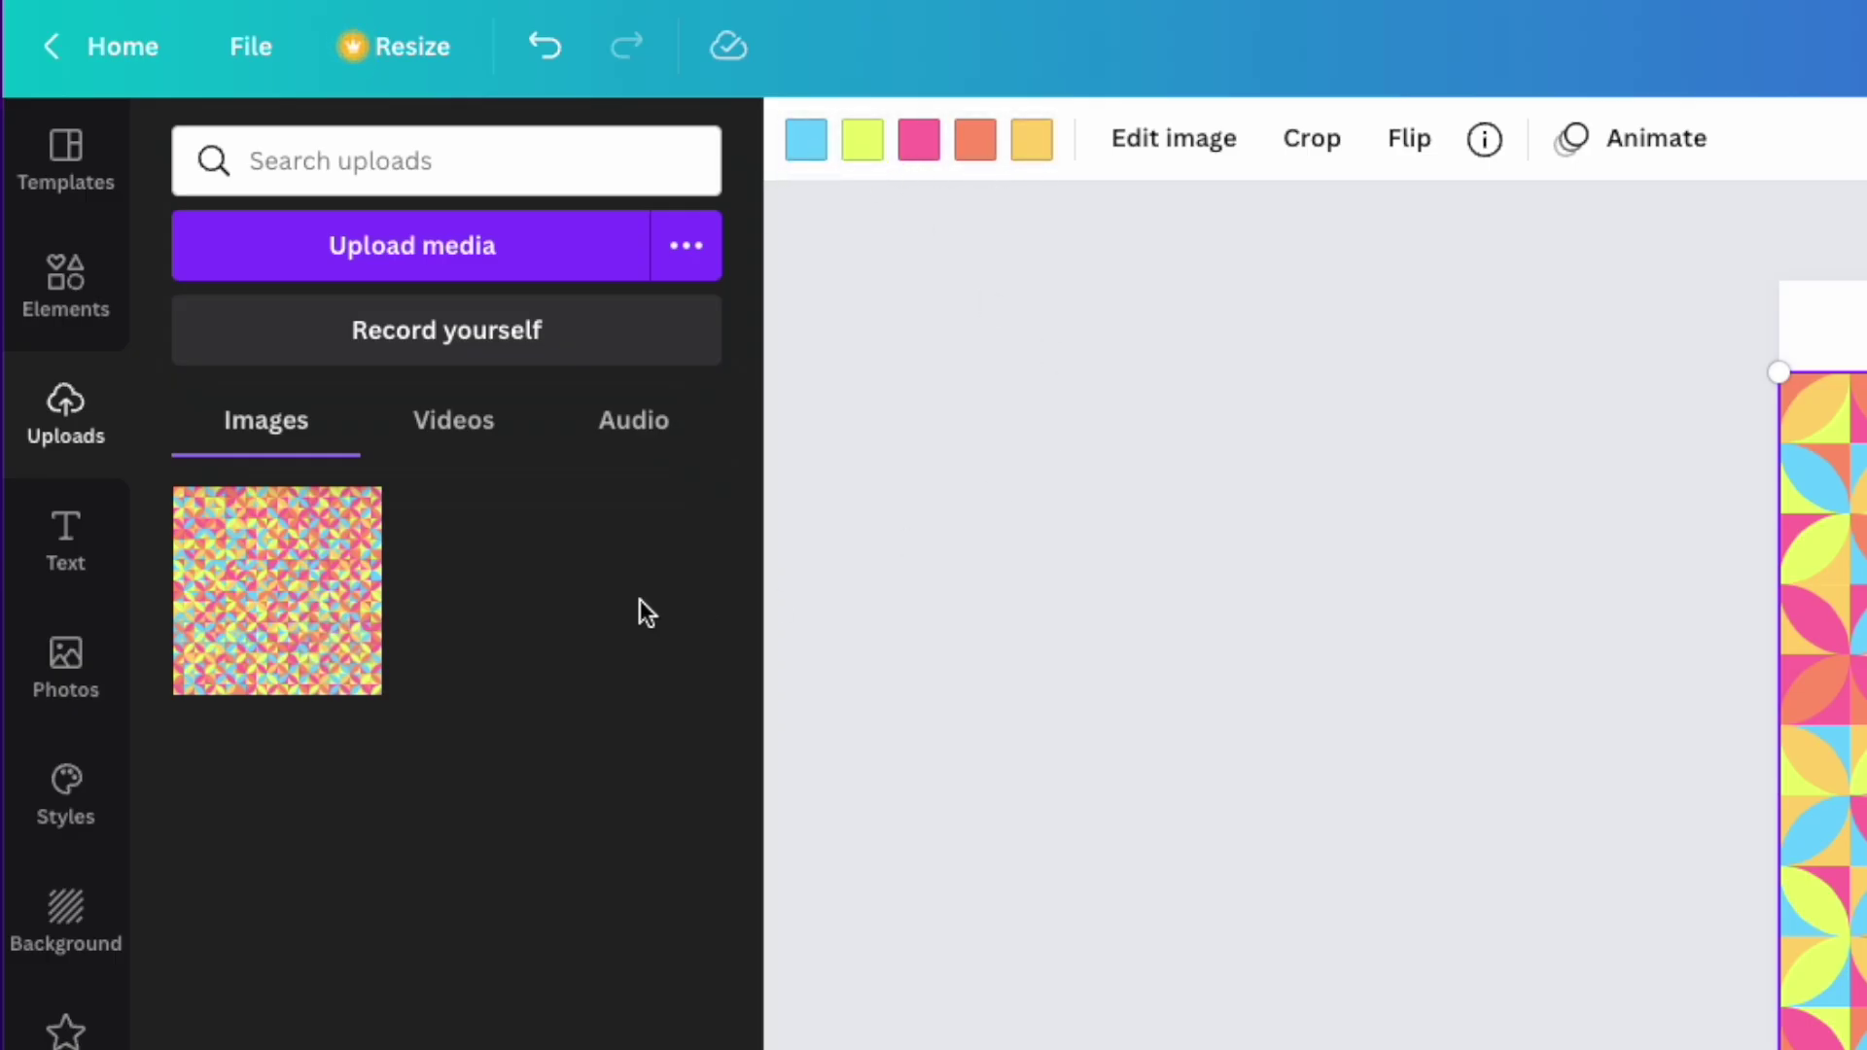
Step: Open all Styles colour palettes and try several presets, ending on pink, cyan, navy and lime
left_click(65, 782)
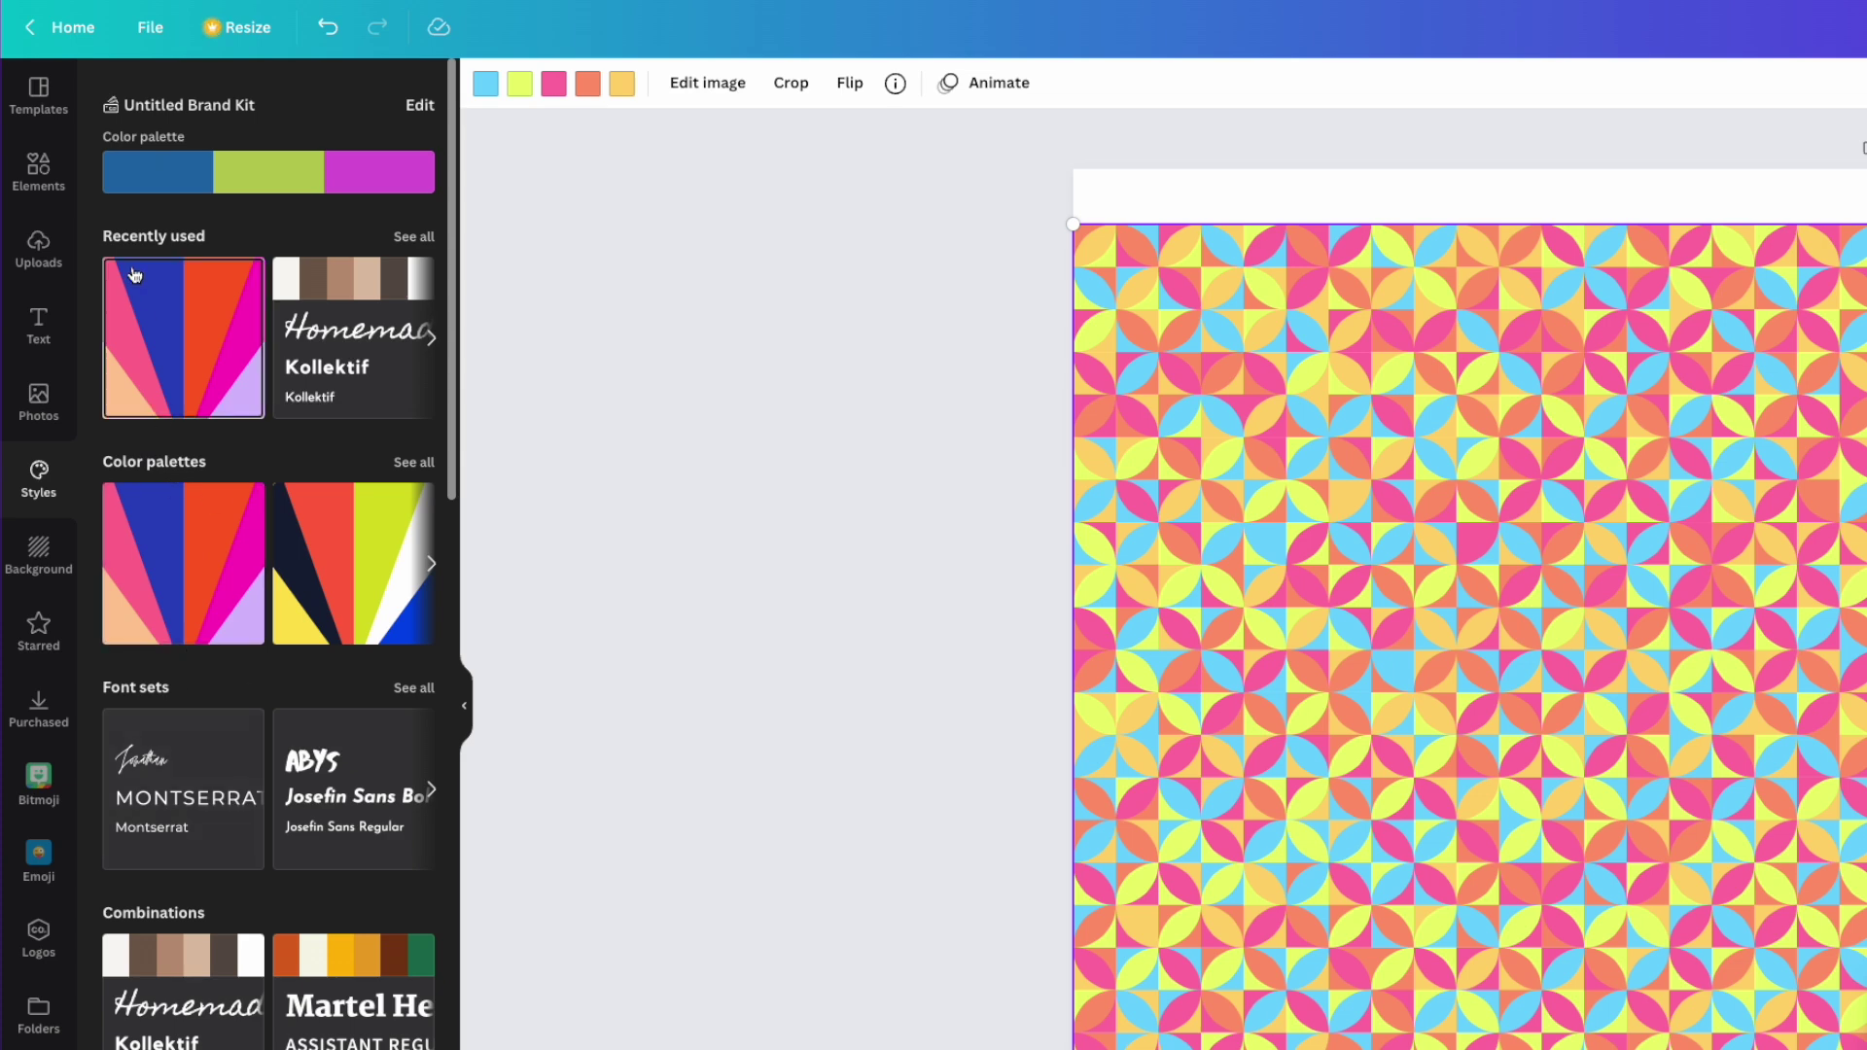
scroll(175, 408, "down", 1)
left_click(414, 355)
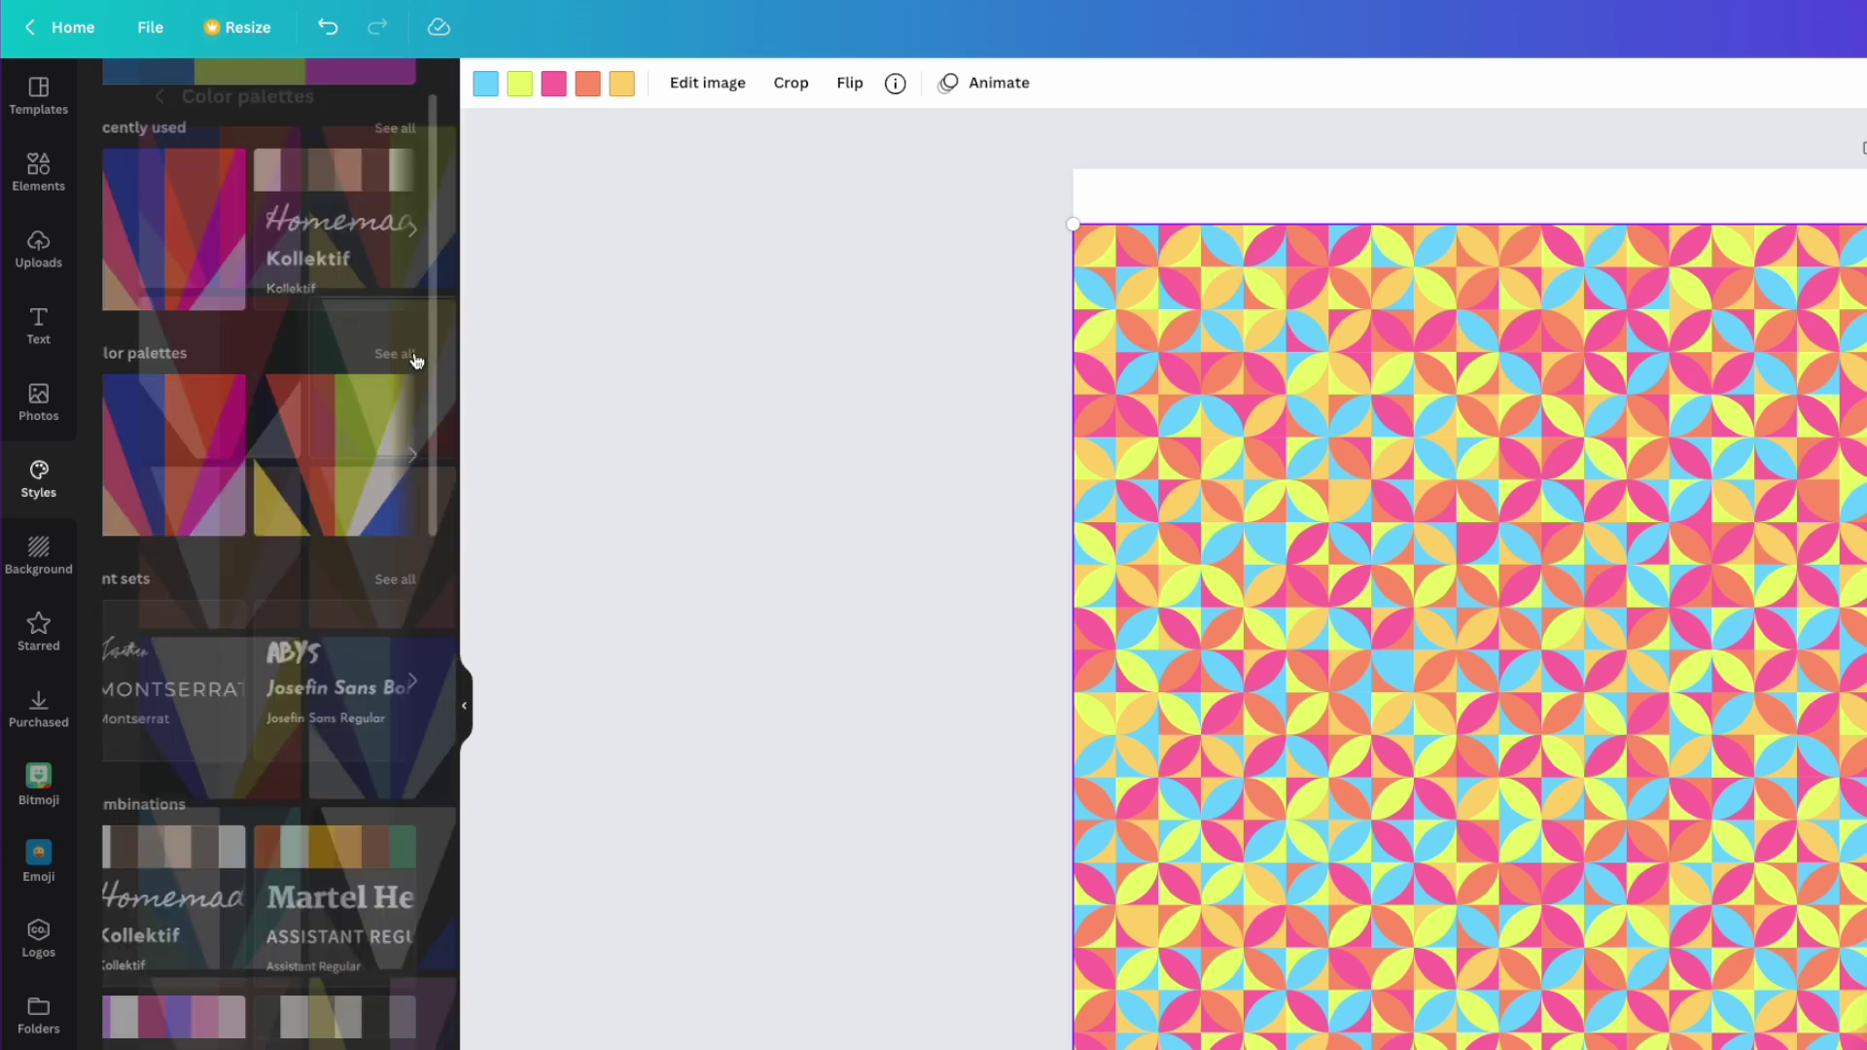
left_click(212, 230)
left_click(327, 217)
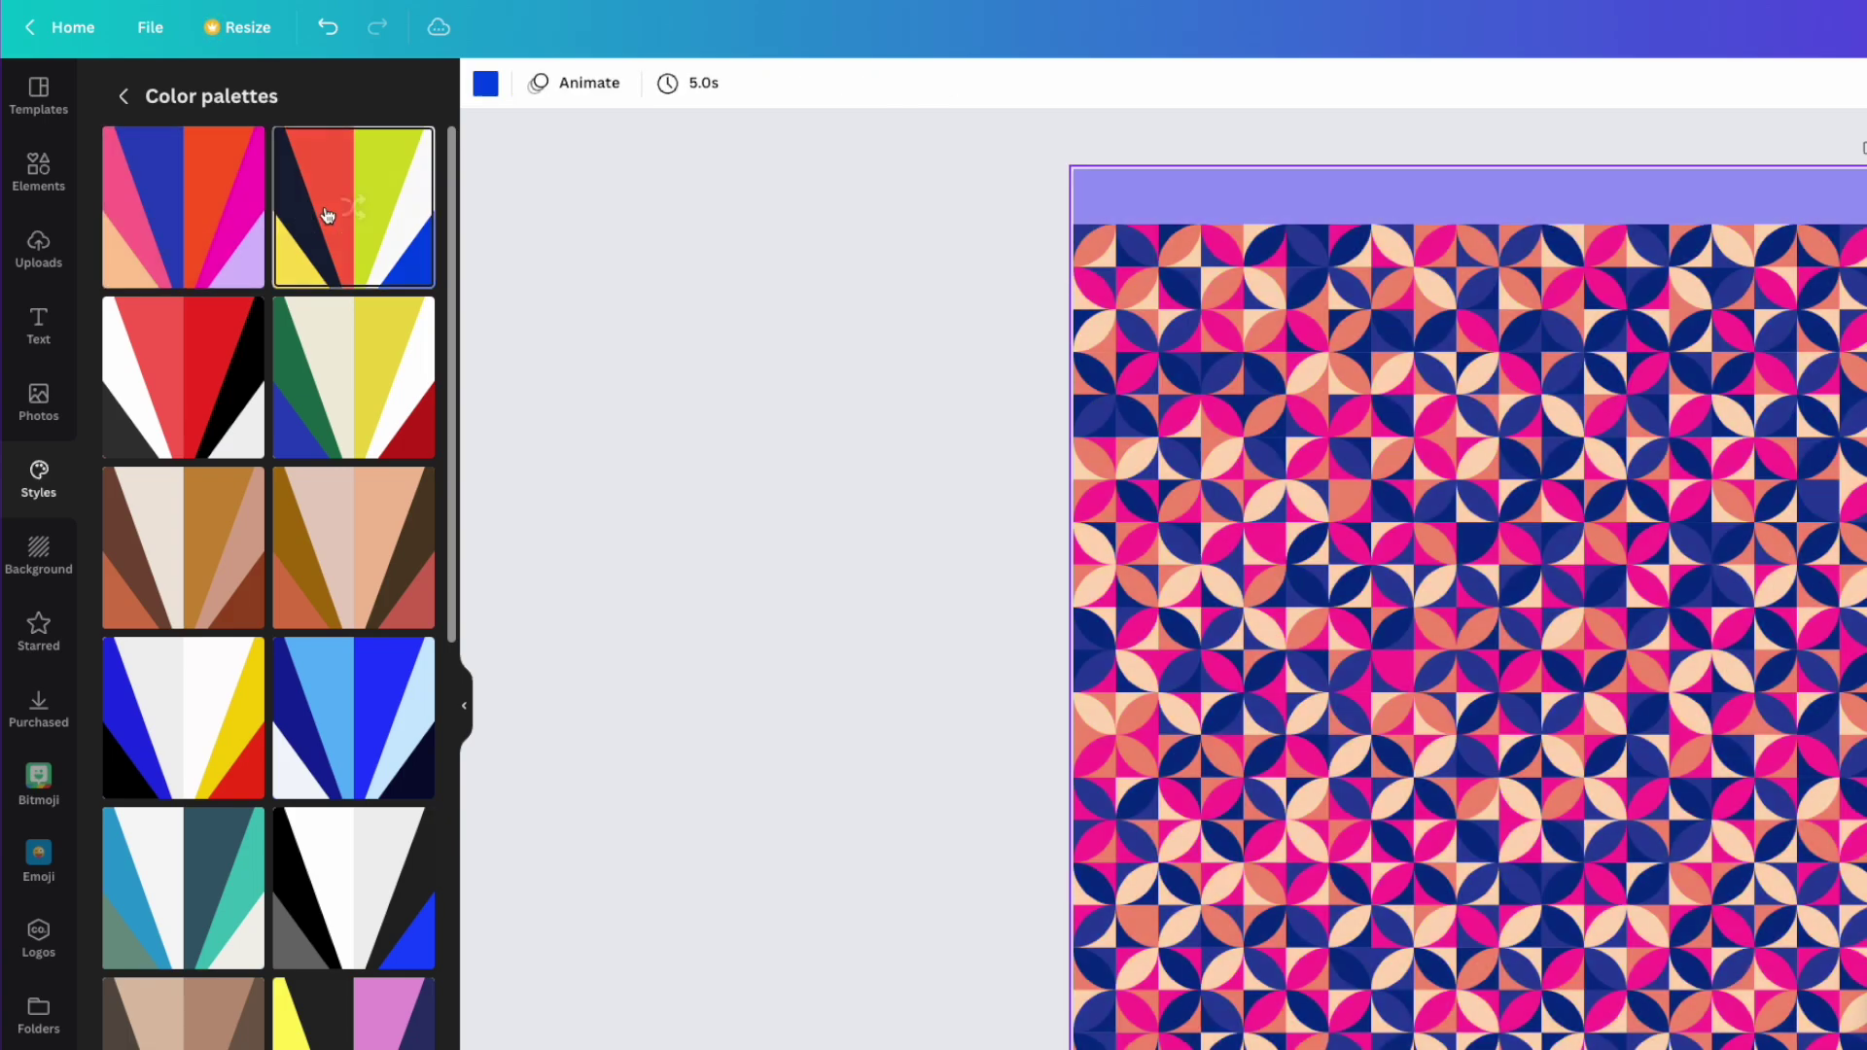
left_click(221, 367)
left_click(350, 377)
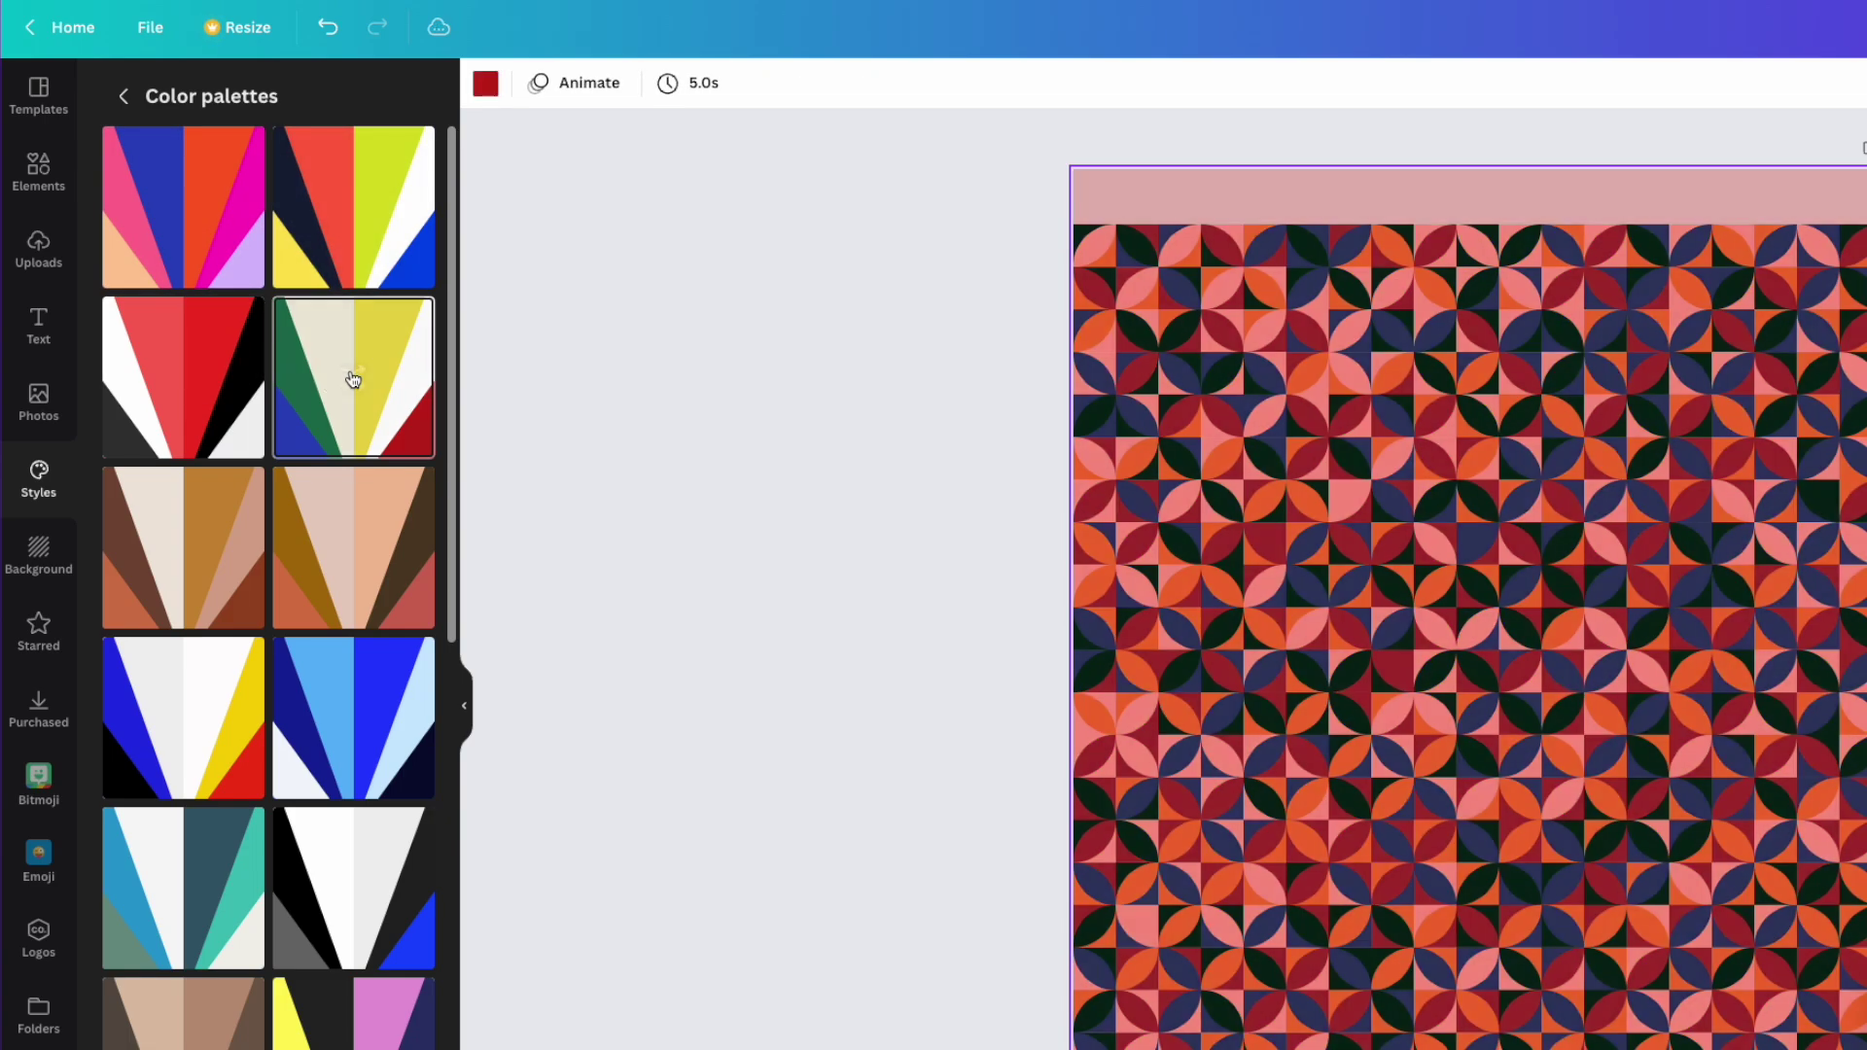
left_click(366, 565)
left_click(191, 725)
left_click(367, 741)
left_click(363, 878)
left_click(353, 1011)
Step: Try further palettes and settle on the teal, red and cream palette
left_click(173, 249)
left_click(183, 208)
left_click(314, 210)
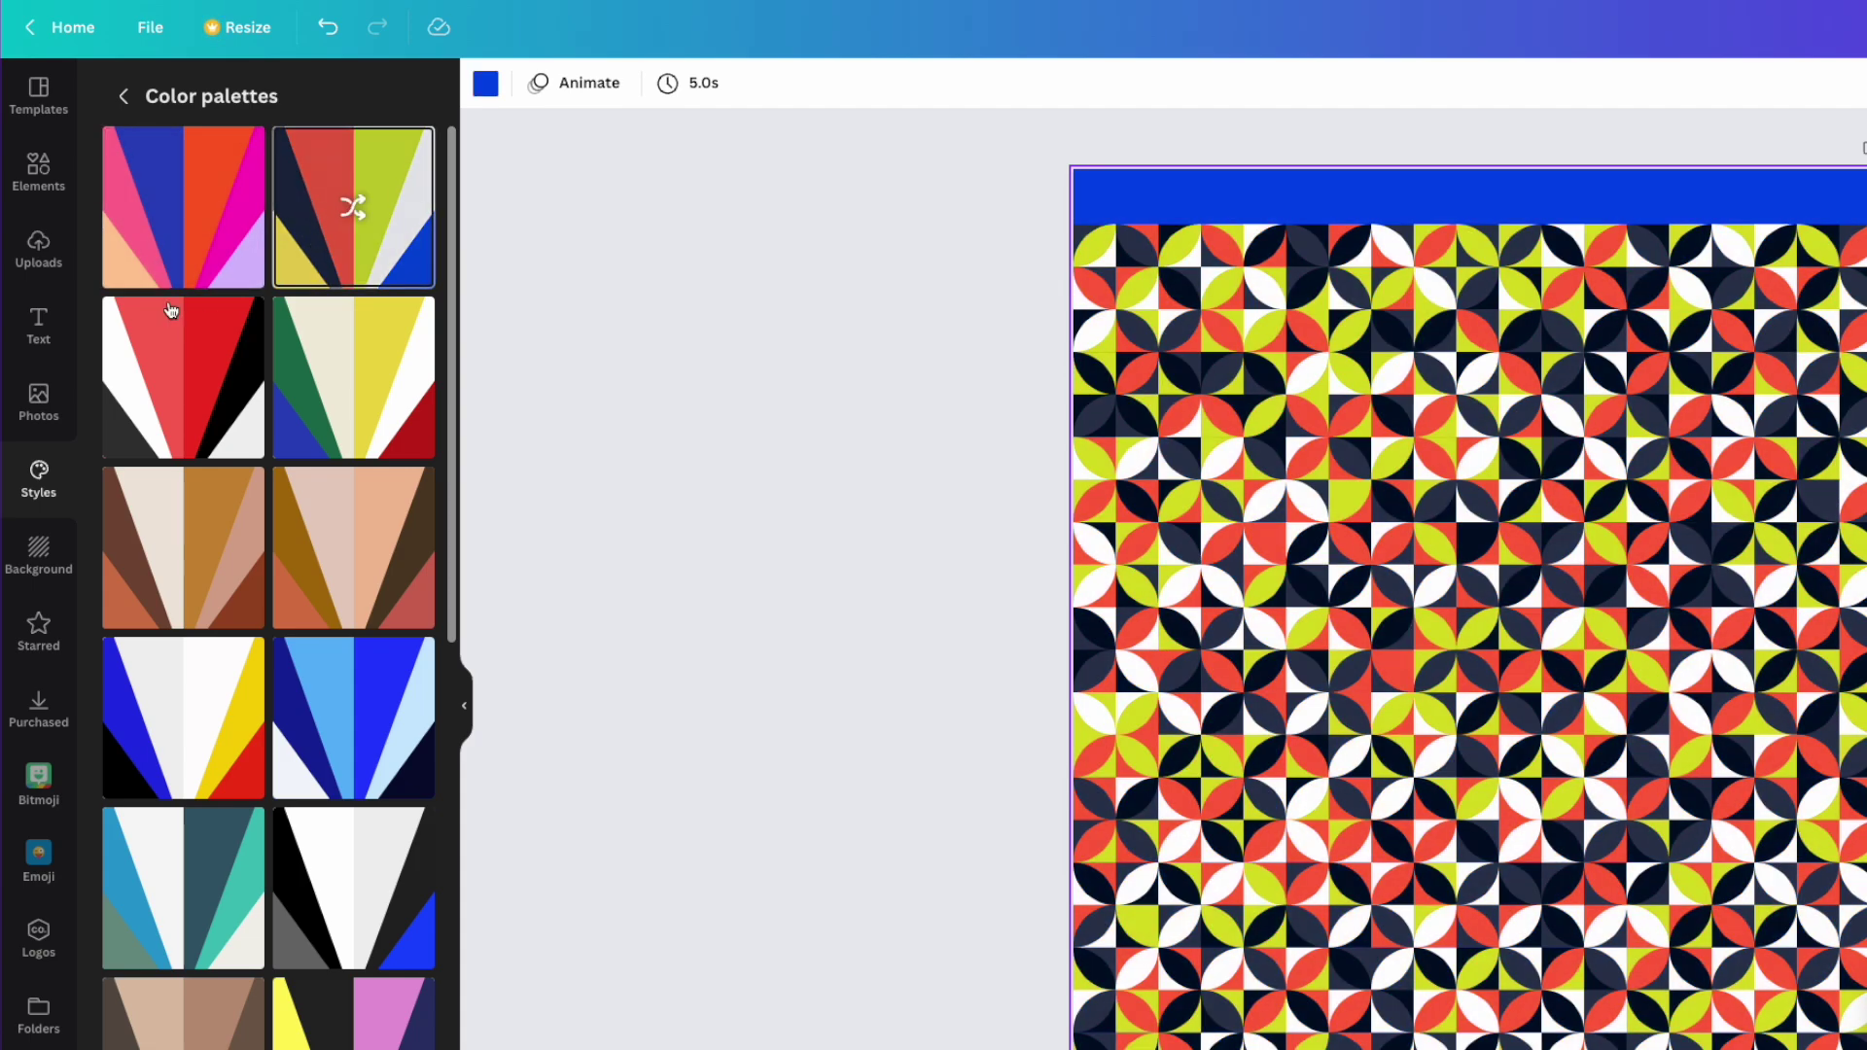
left_click(170, 309)
left_click(327, 357)
left_click(308, 905)
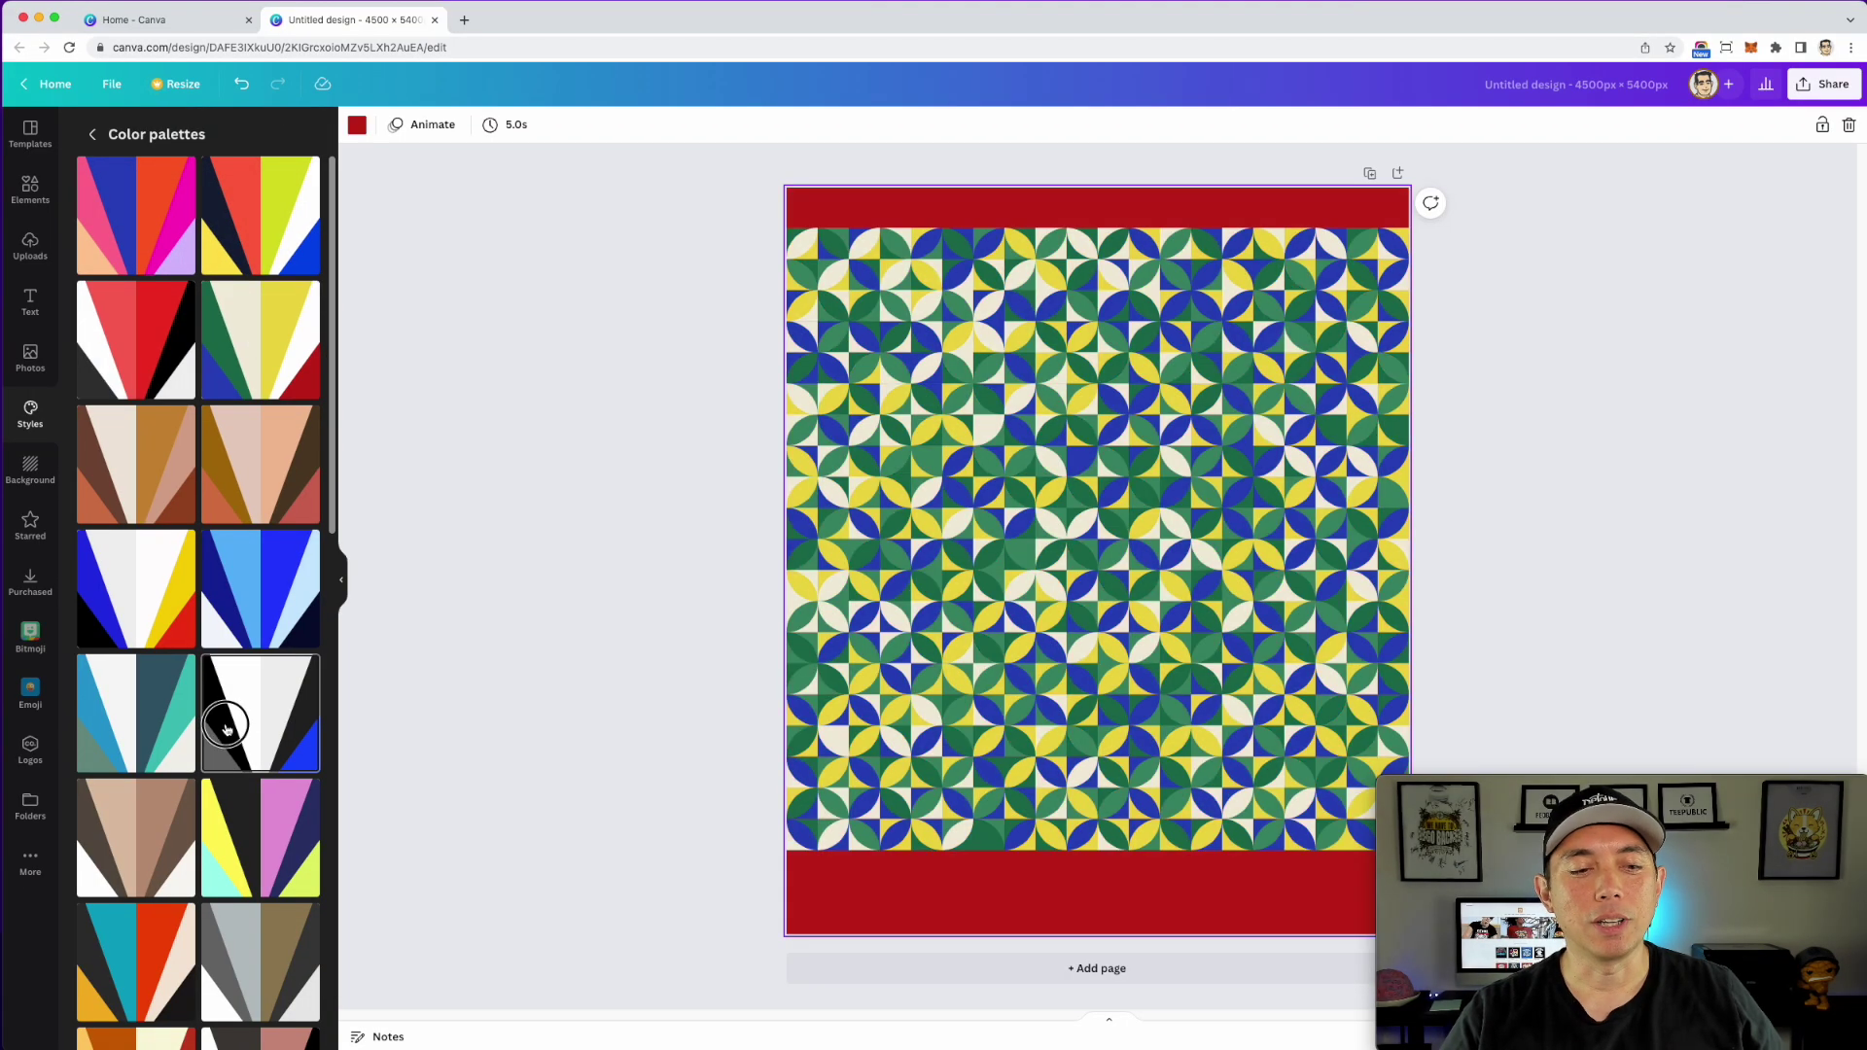
left_click(259, 837)
left_click(137, 963)
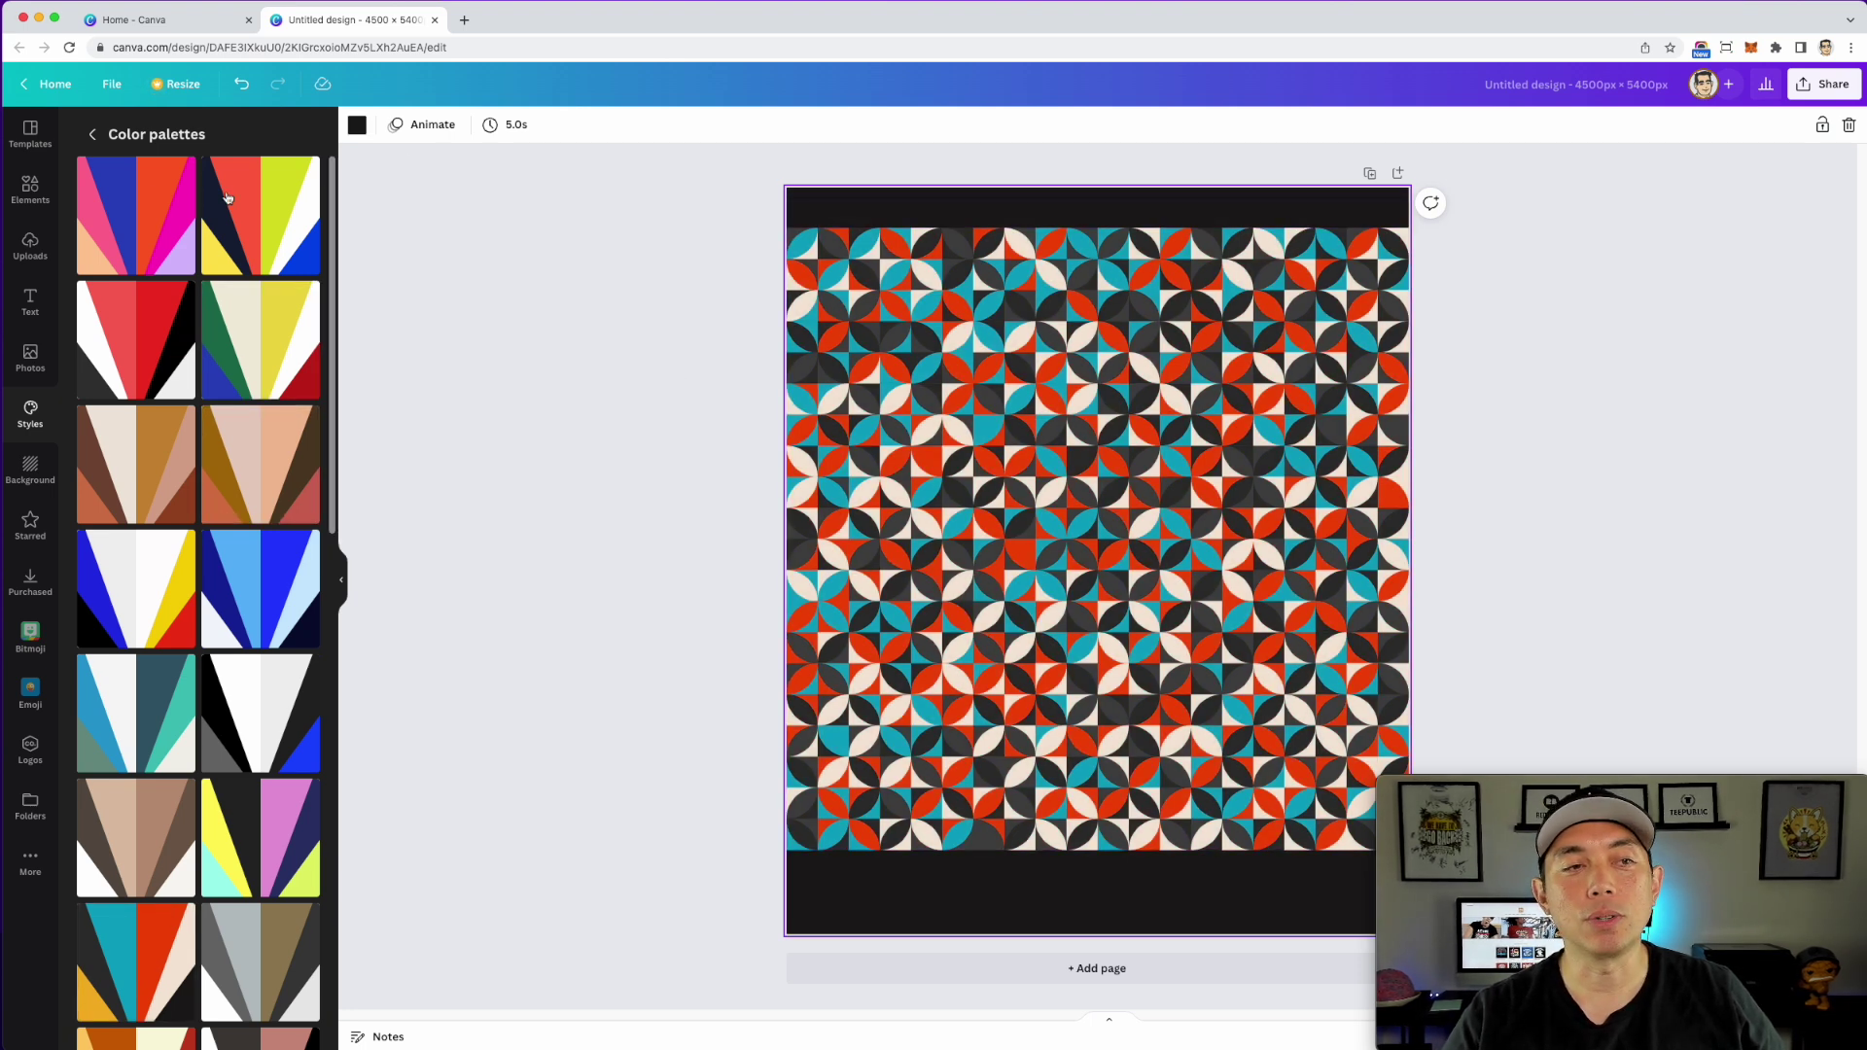
Step: Show Canva's uploaded images list again
left_click(30, 245)
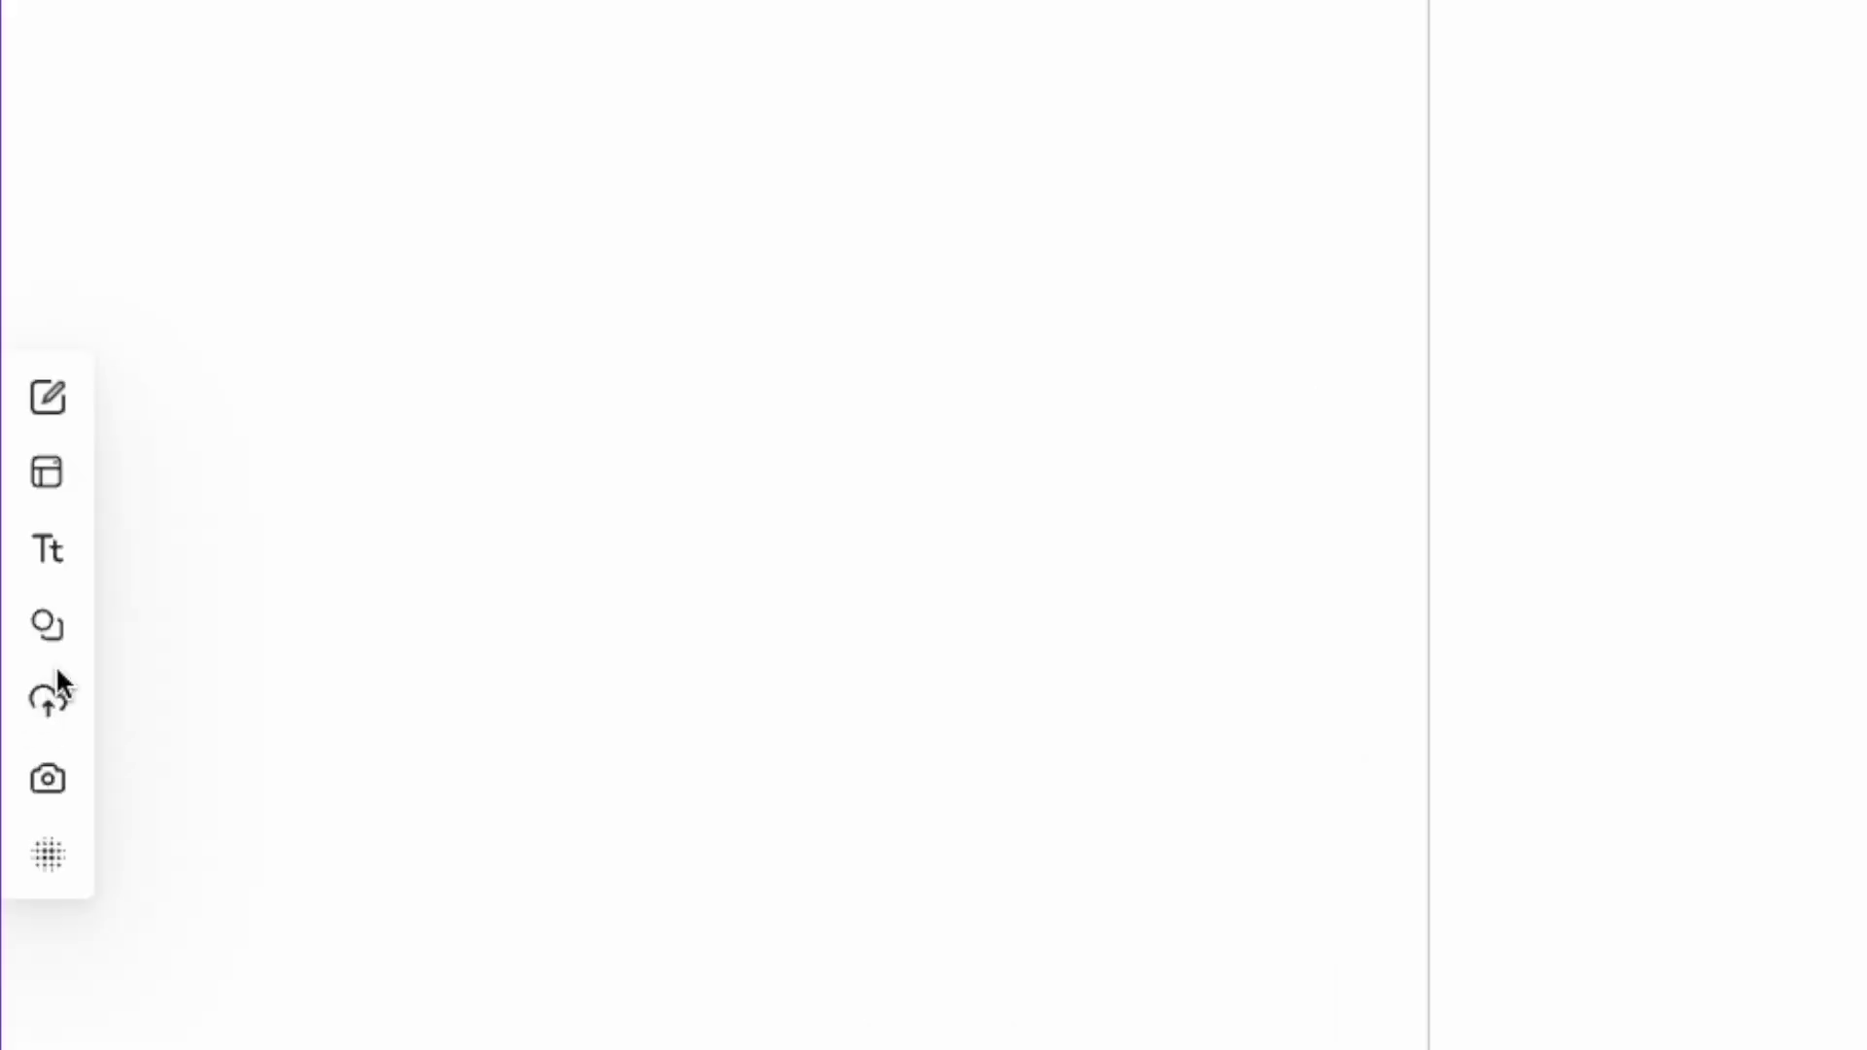
Step: Upload color pattern.svg from the Desktop into the Kittl project's uploads
mouse_move(48, 698)
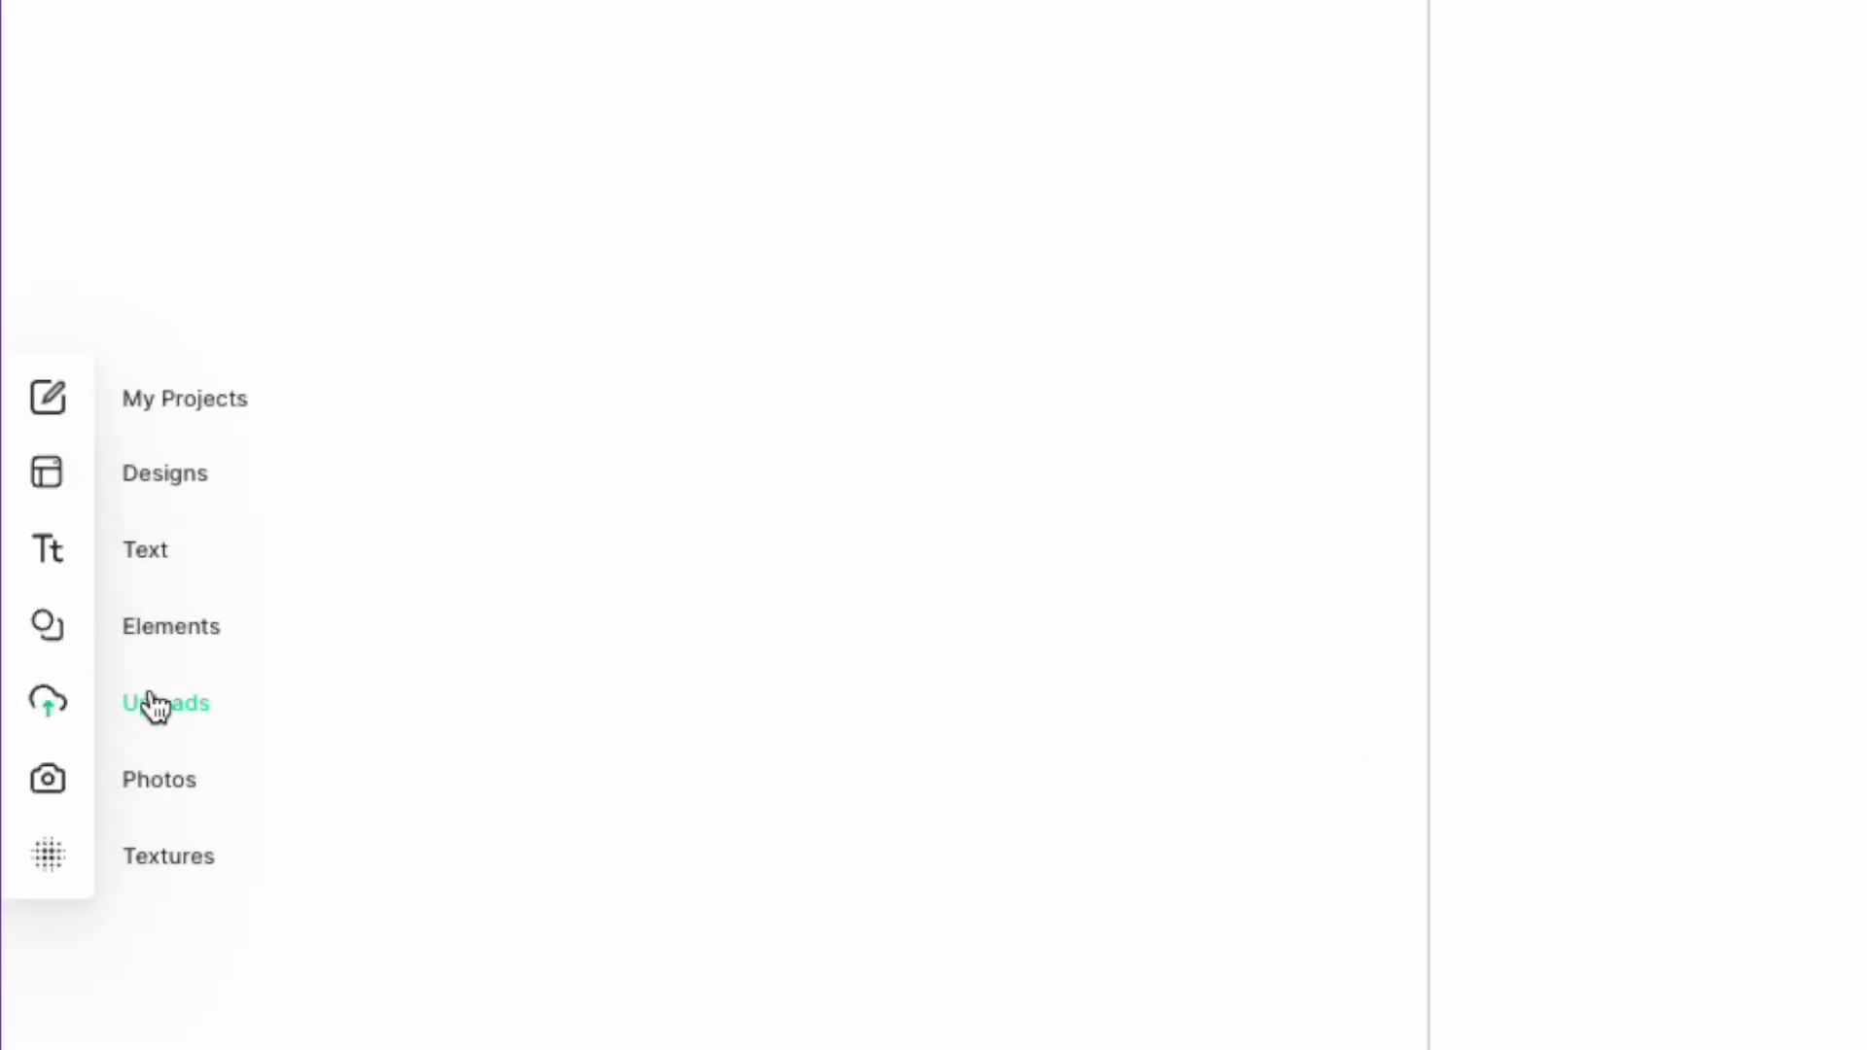
left_click(156, 704)
left_click(221, 173)
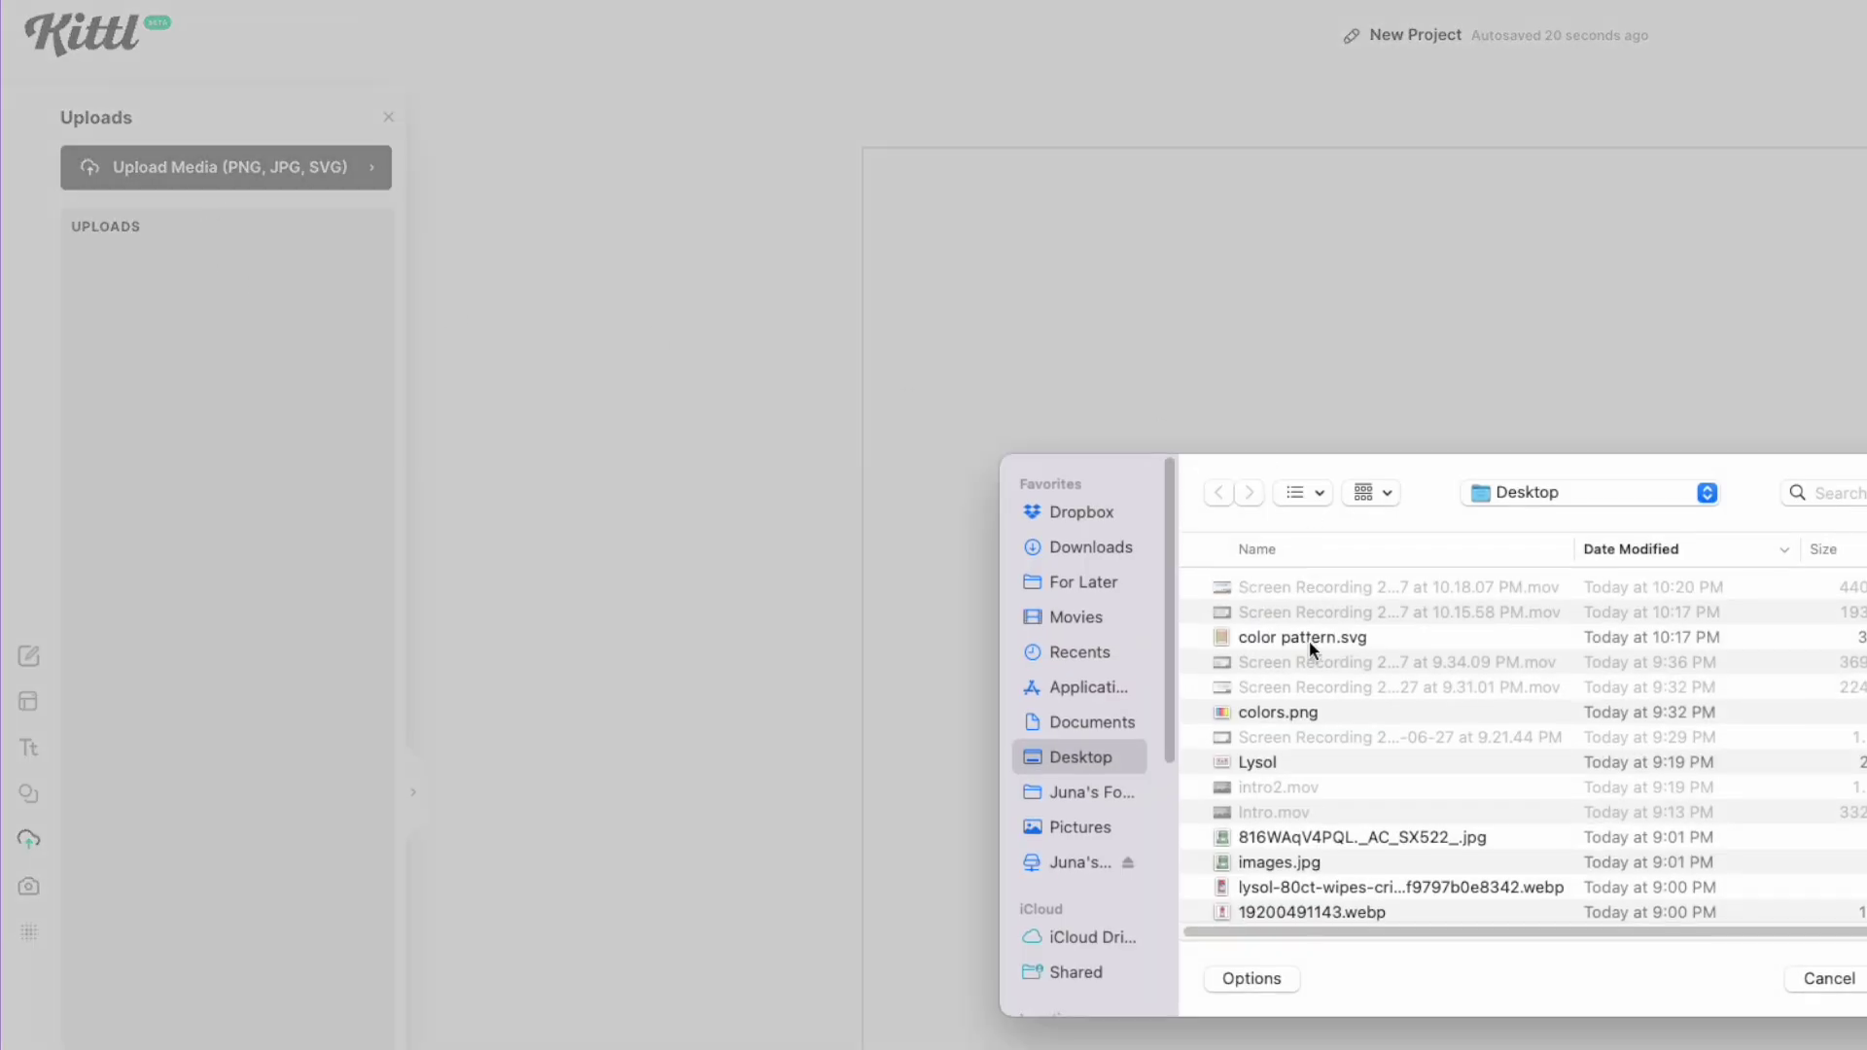
double_click(1309, 640)
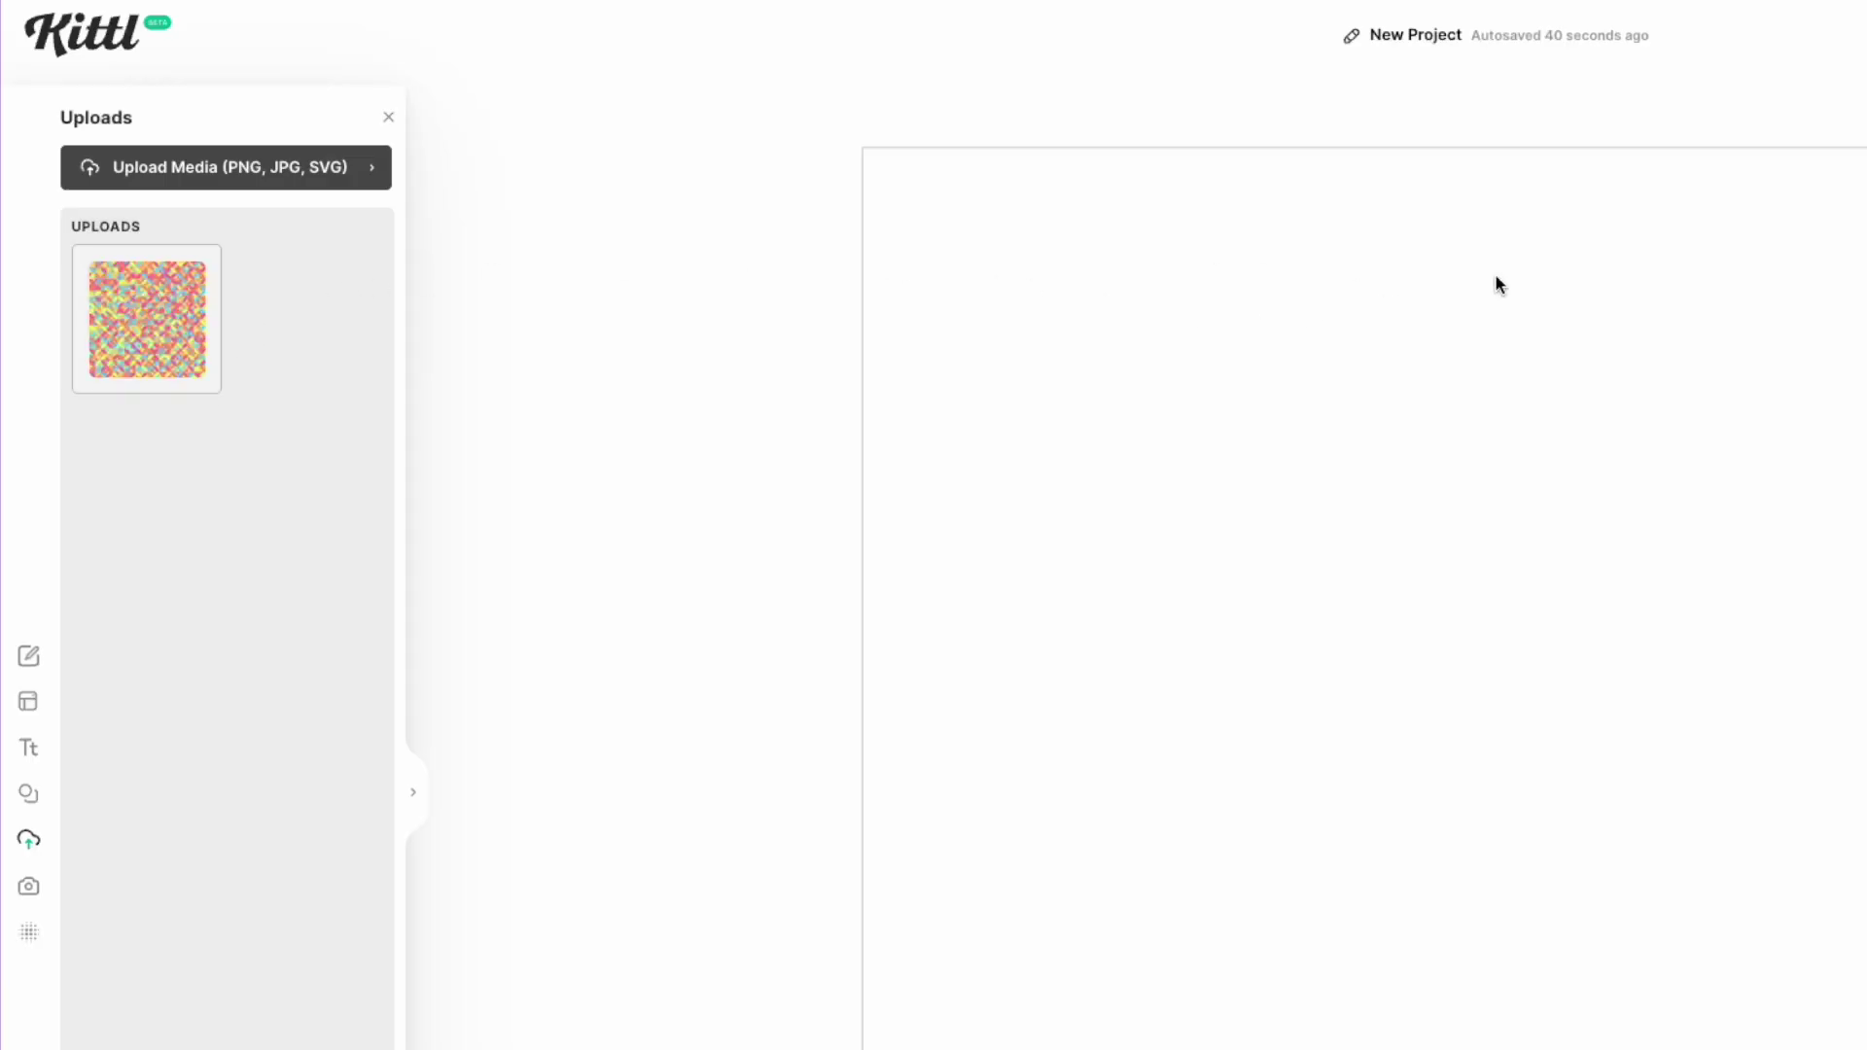
Step: Place the uploaded pattern at the canvas's top-left corner and enlarge it to fill the artboard
left_click(159, 325)
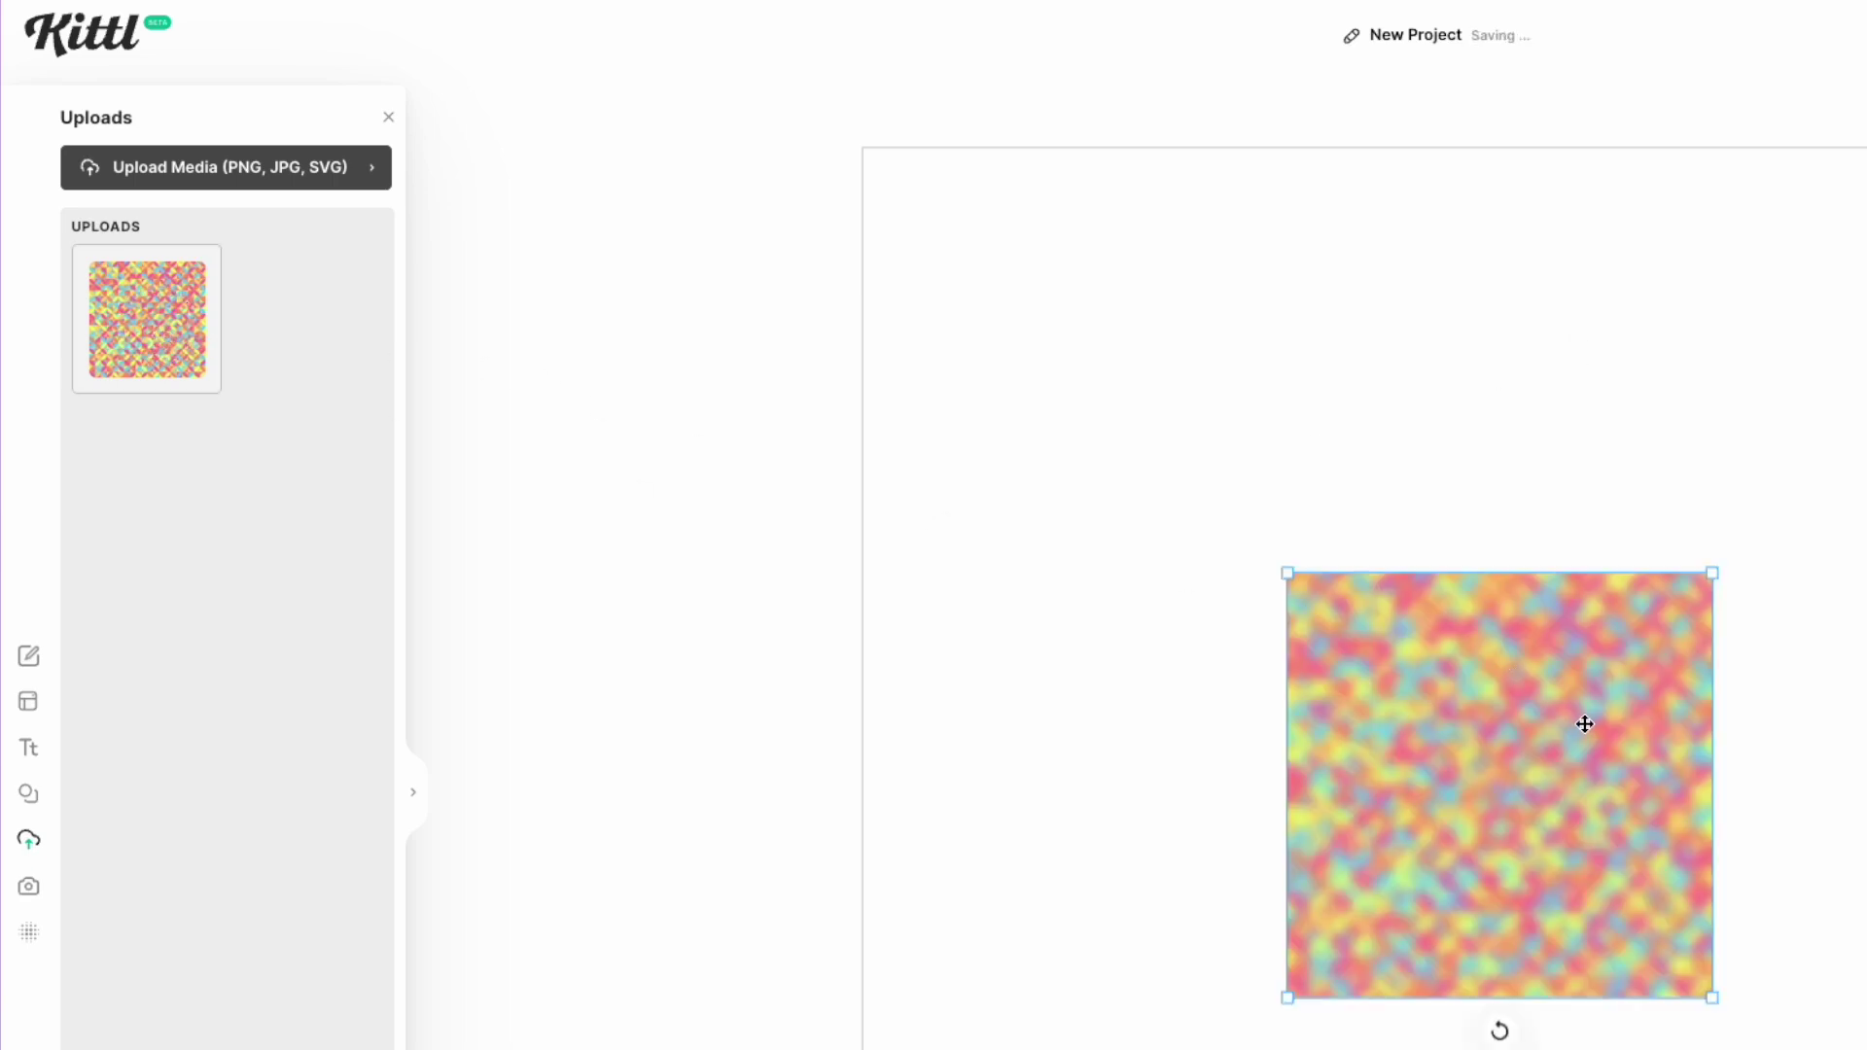
left_click_drag(1497, 571, 1292, 386)
left_click_drag(802, 309, 765, 282)
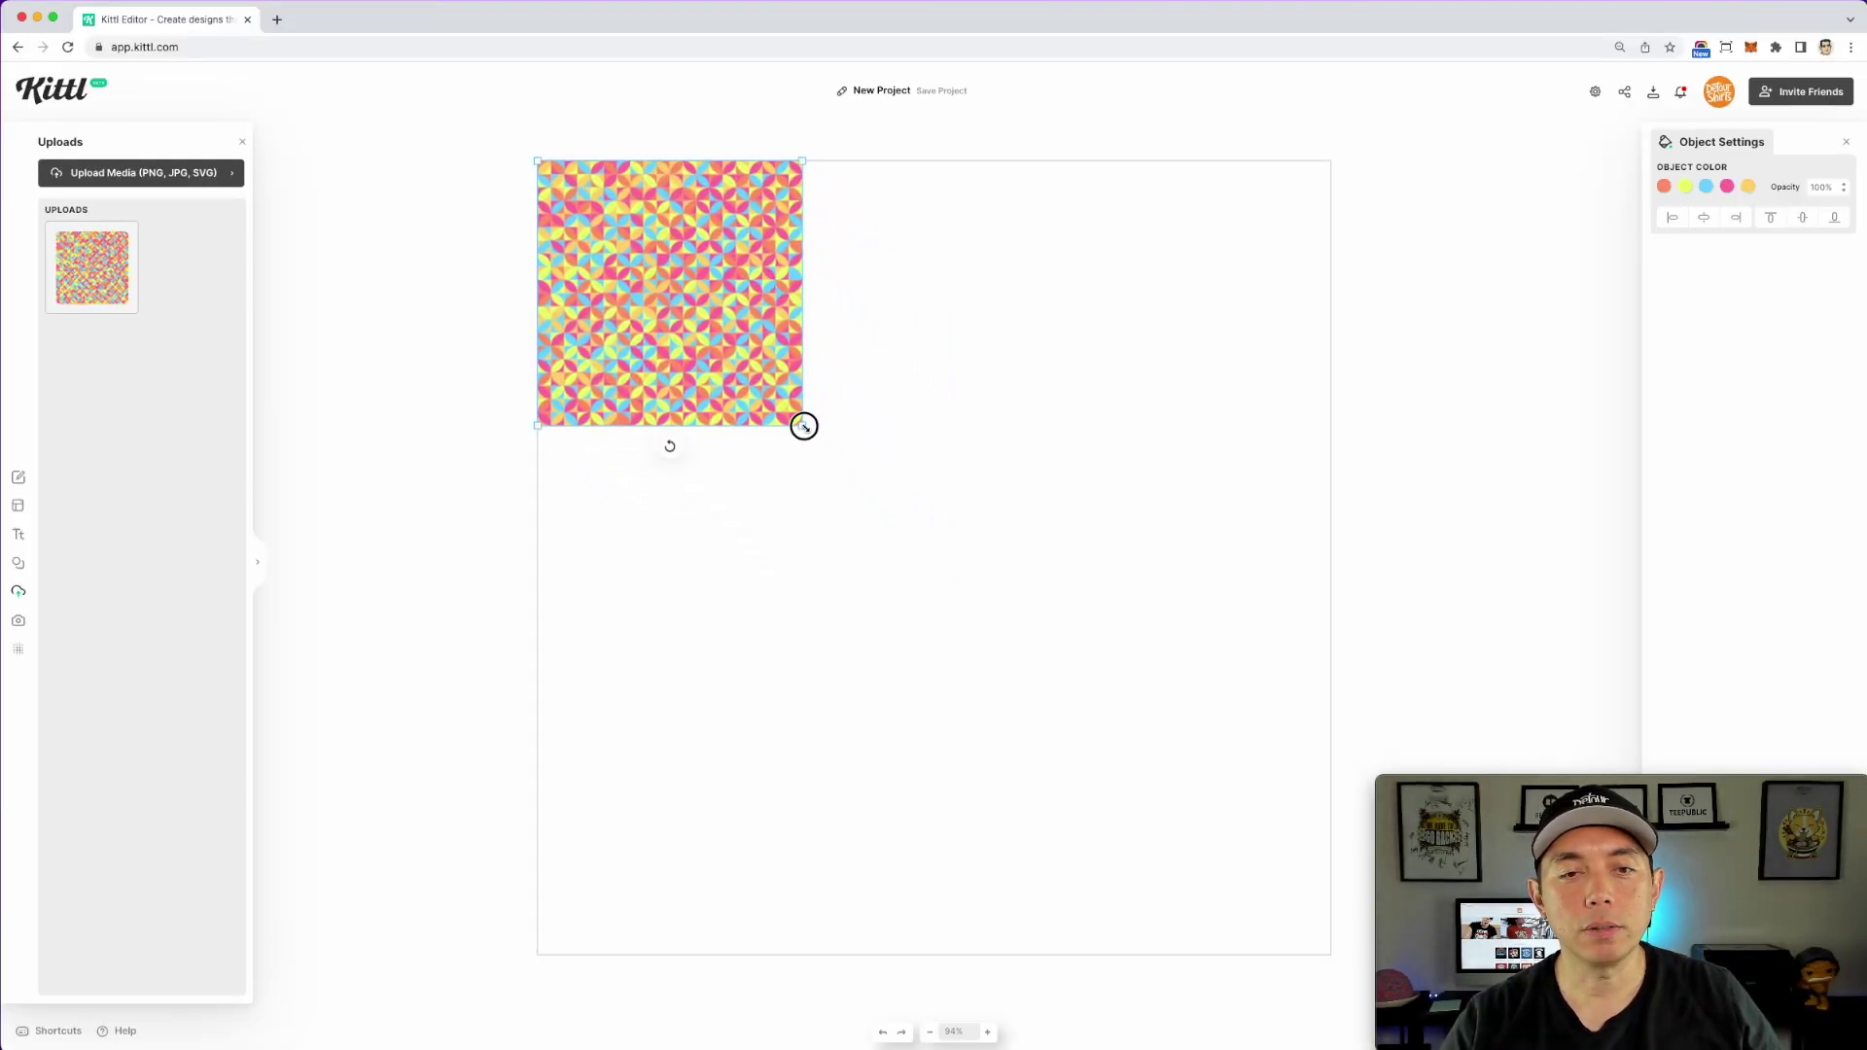
left_click_drag(804, 426, 933, 557)
left_click_drag(1240, 781, 1339, 947)
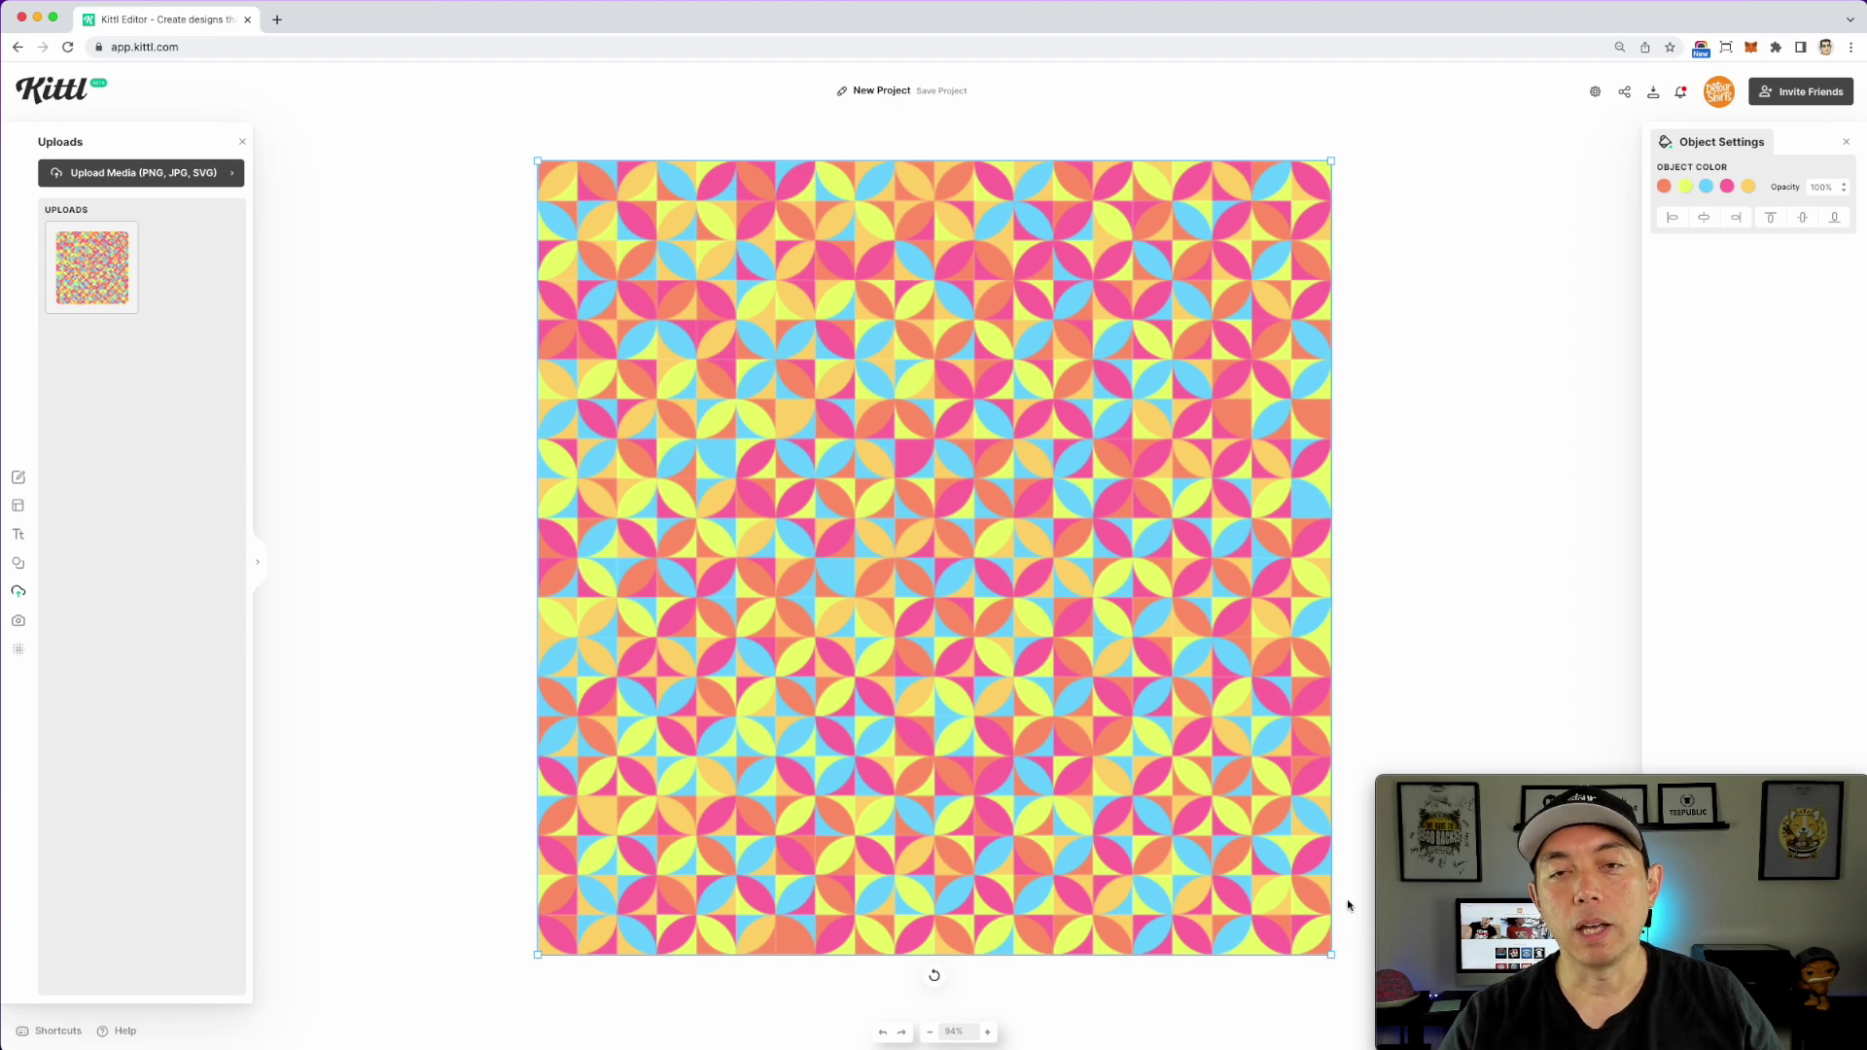
mouse_move(1482, 895)
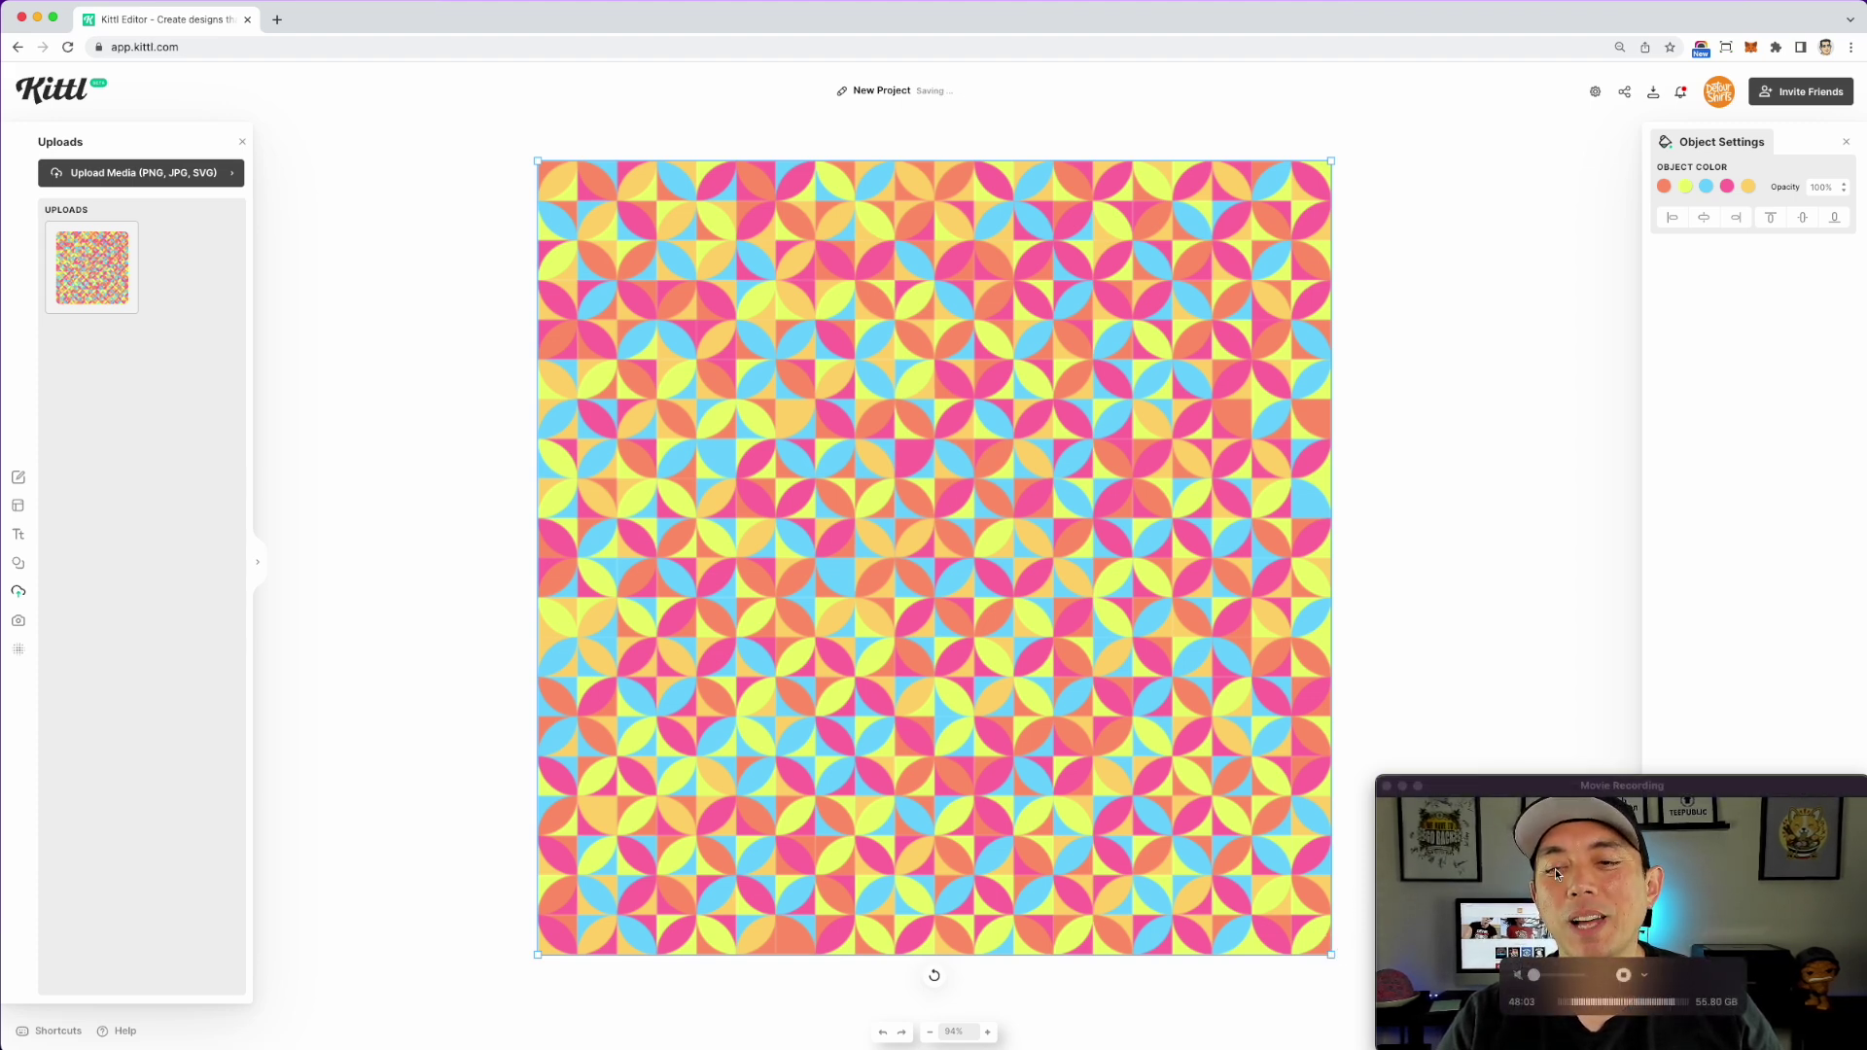
Step: Try Kittl's preset palettes on the pattern, from Red Autumn through Red Stone
left_click(1402, 789)
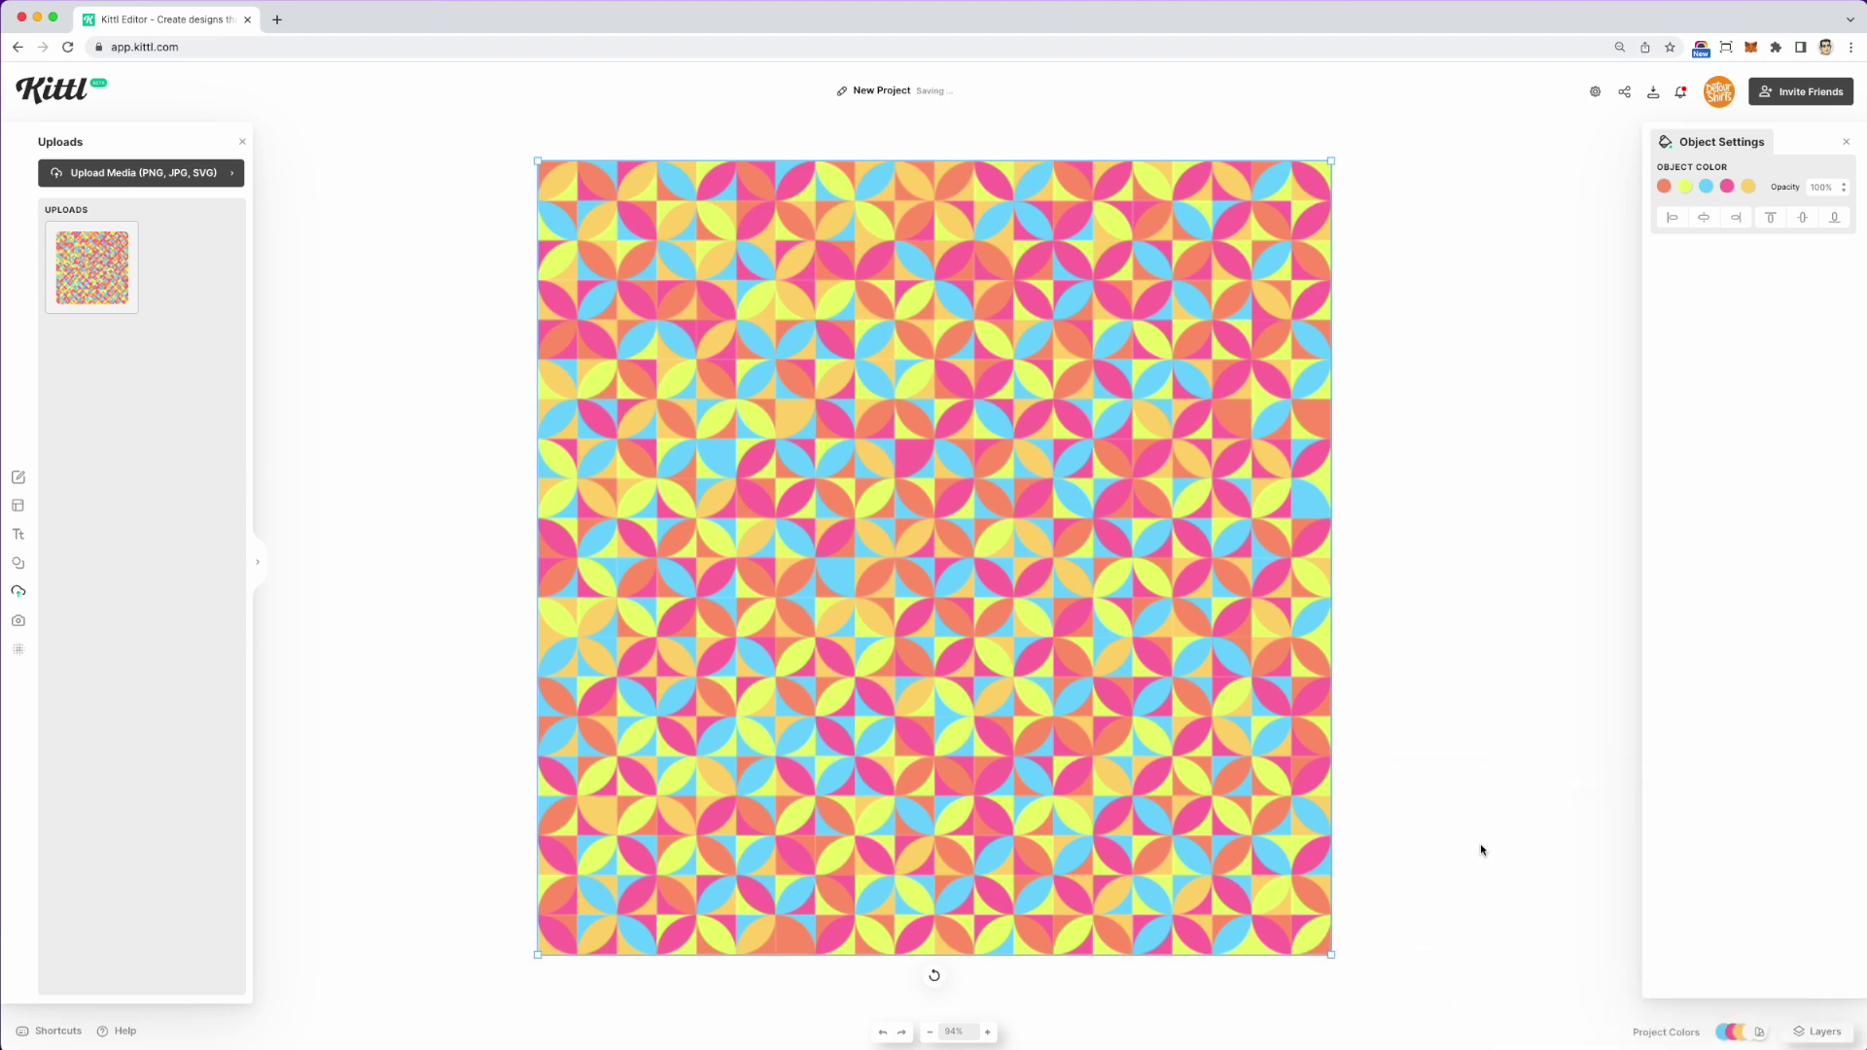
left_click(1758, 1037)
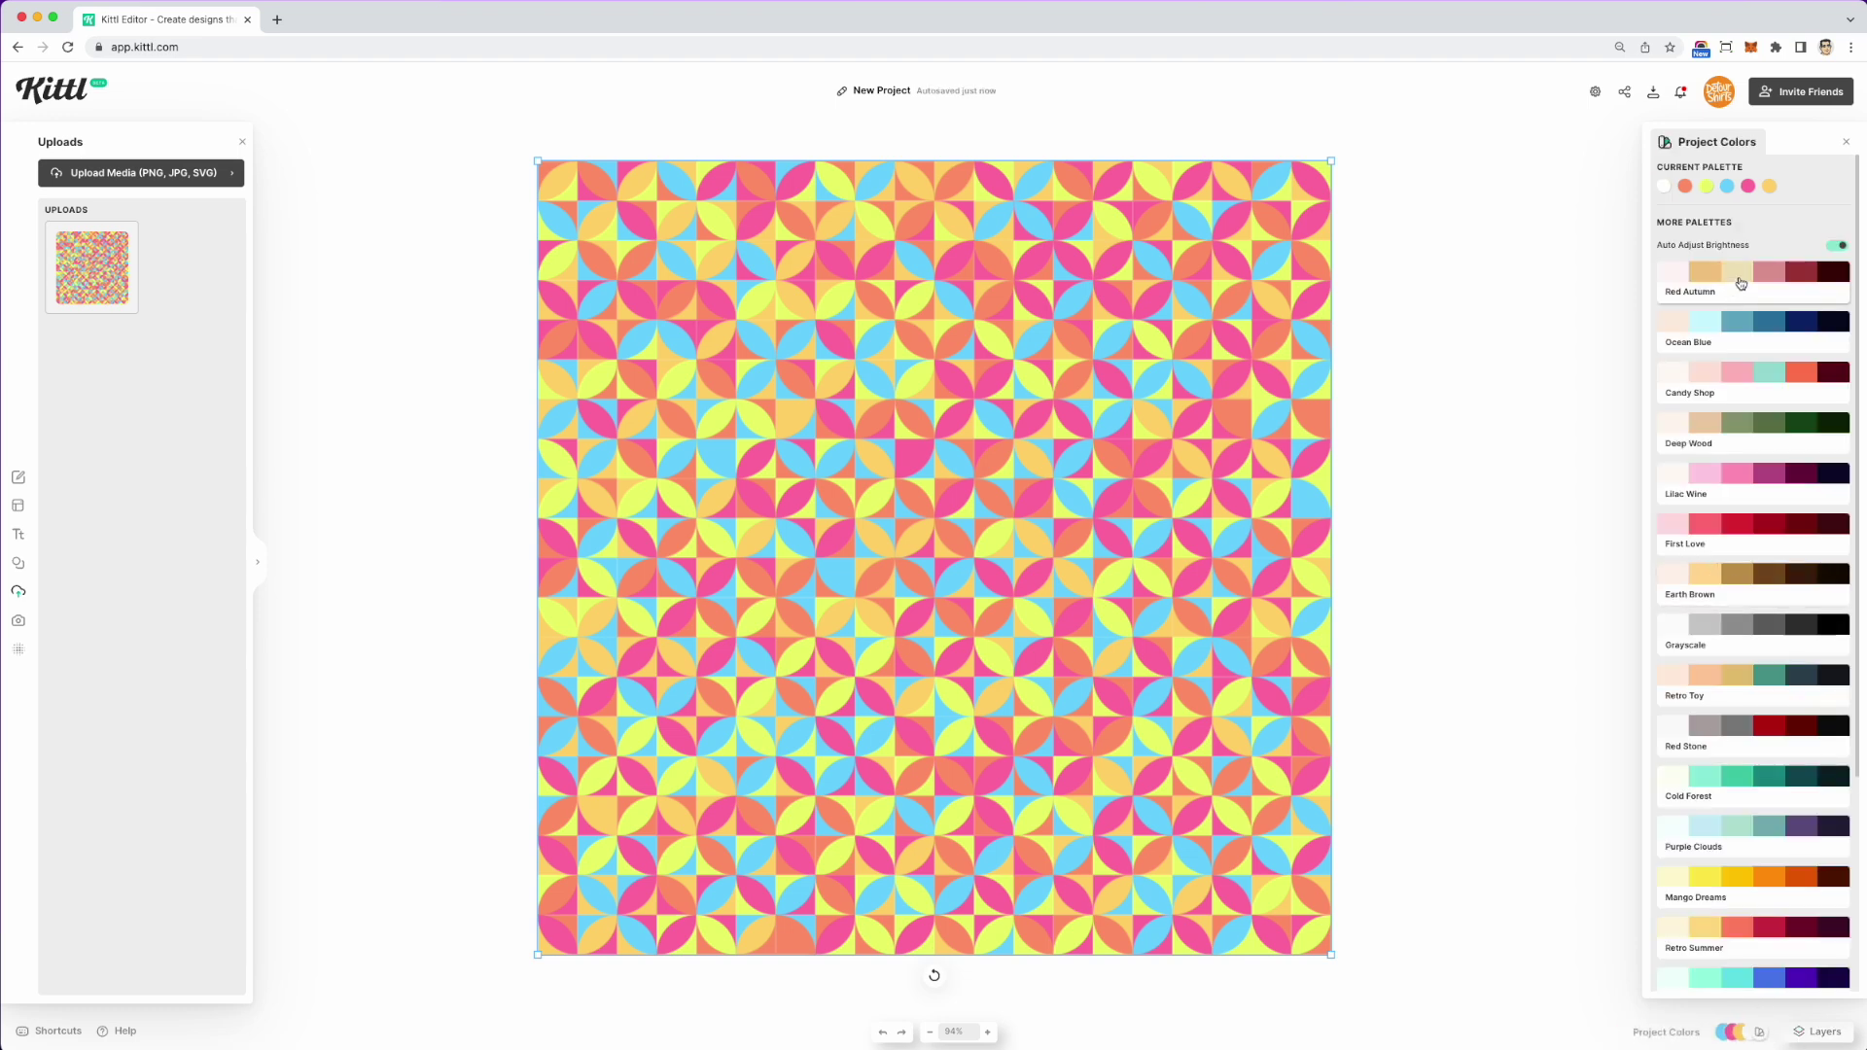
left_click(1740, 281)
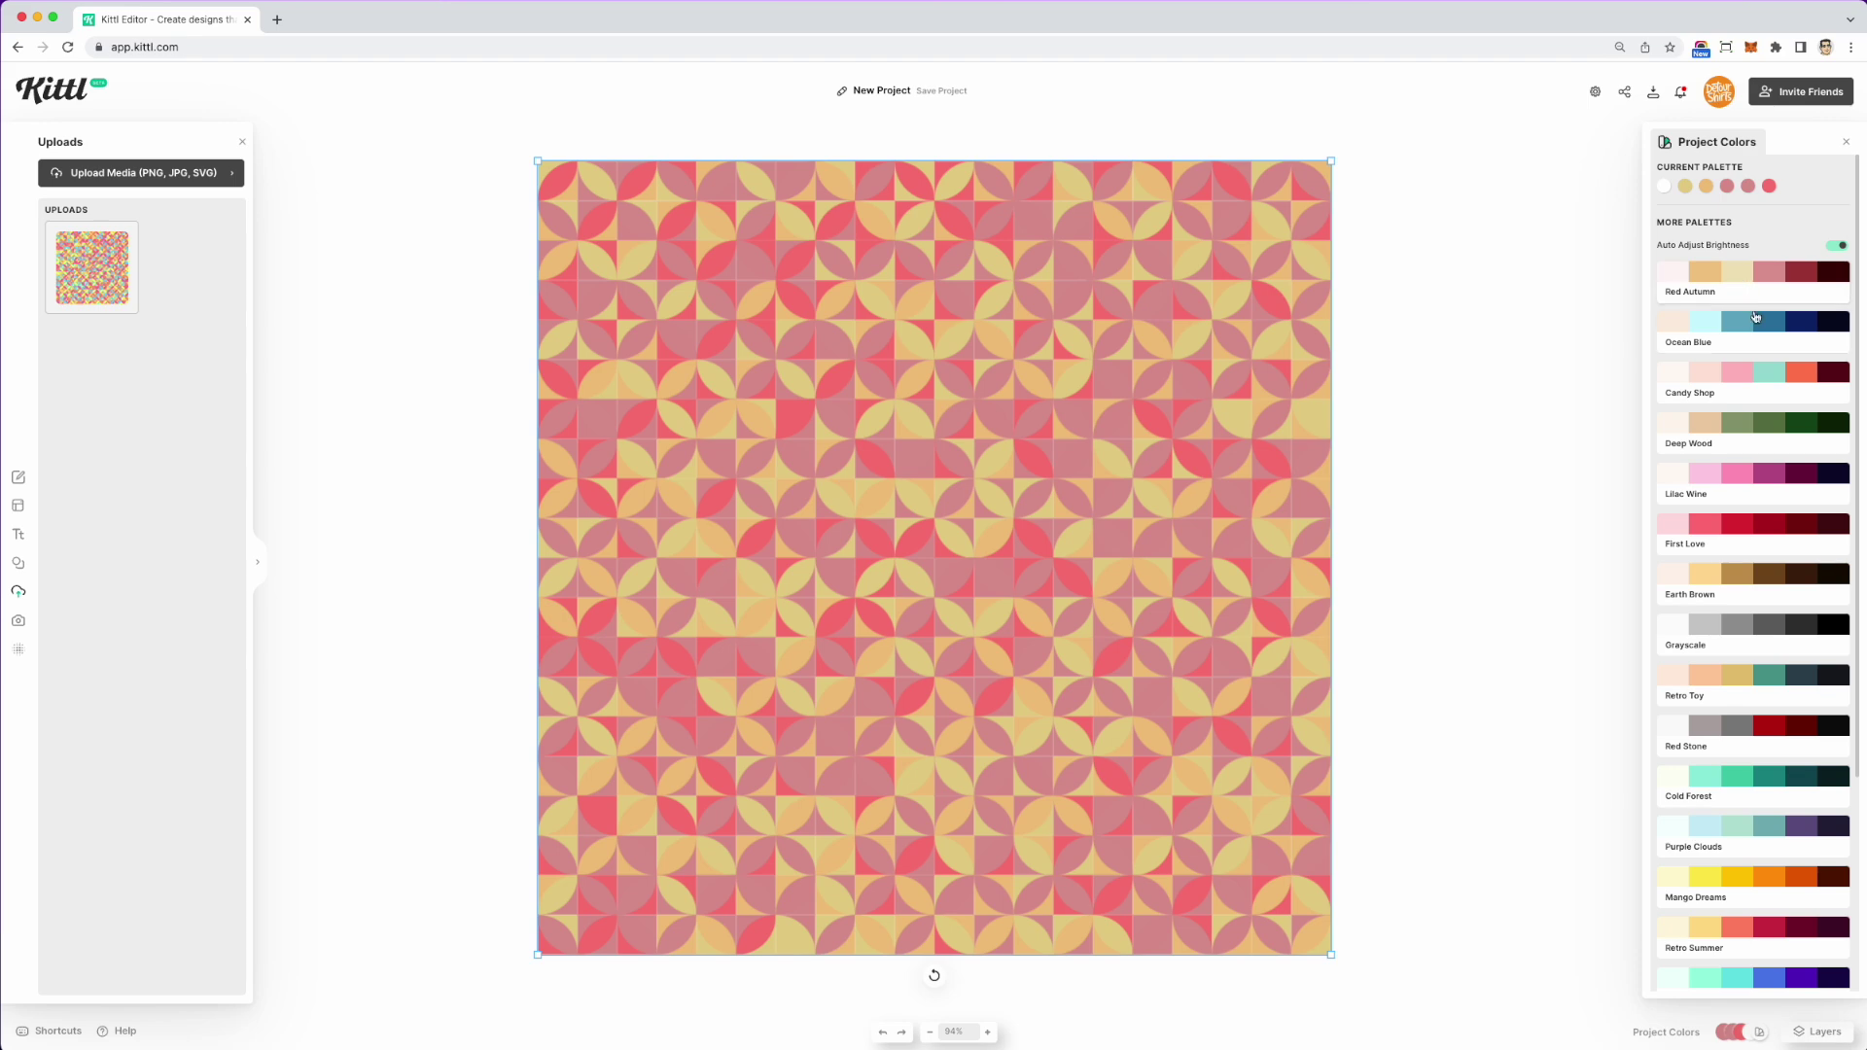
left_click(1755, 319)
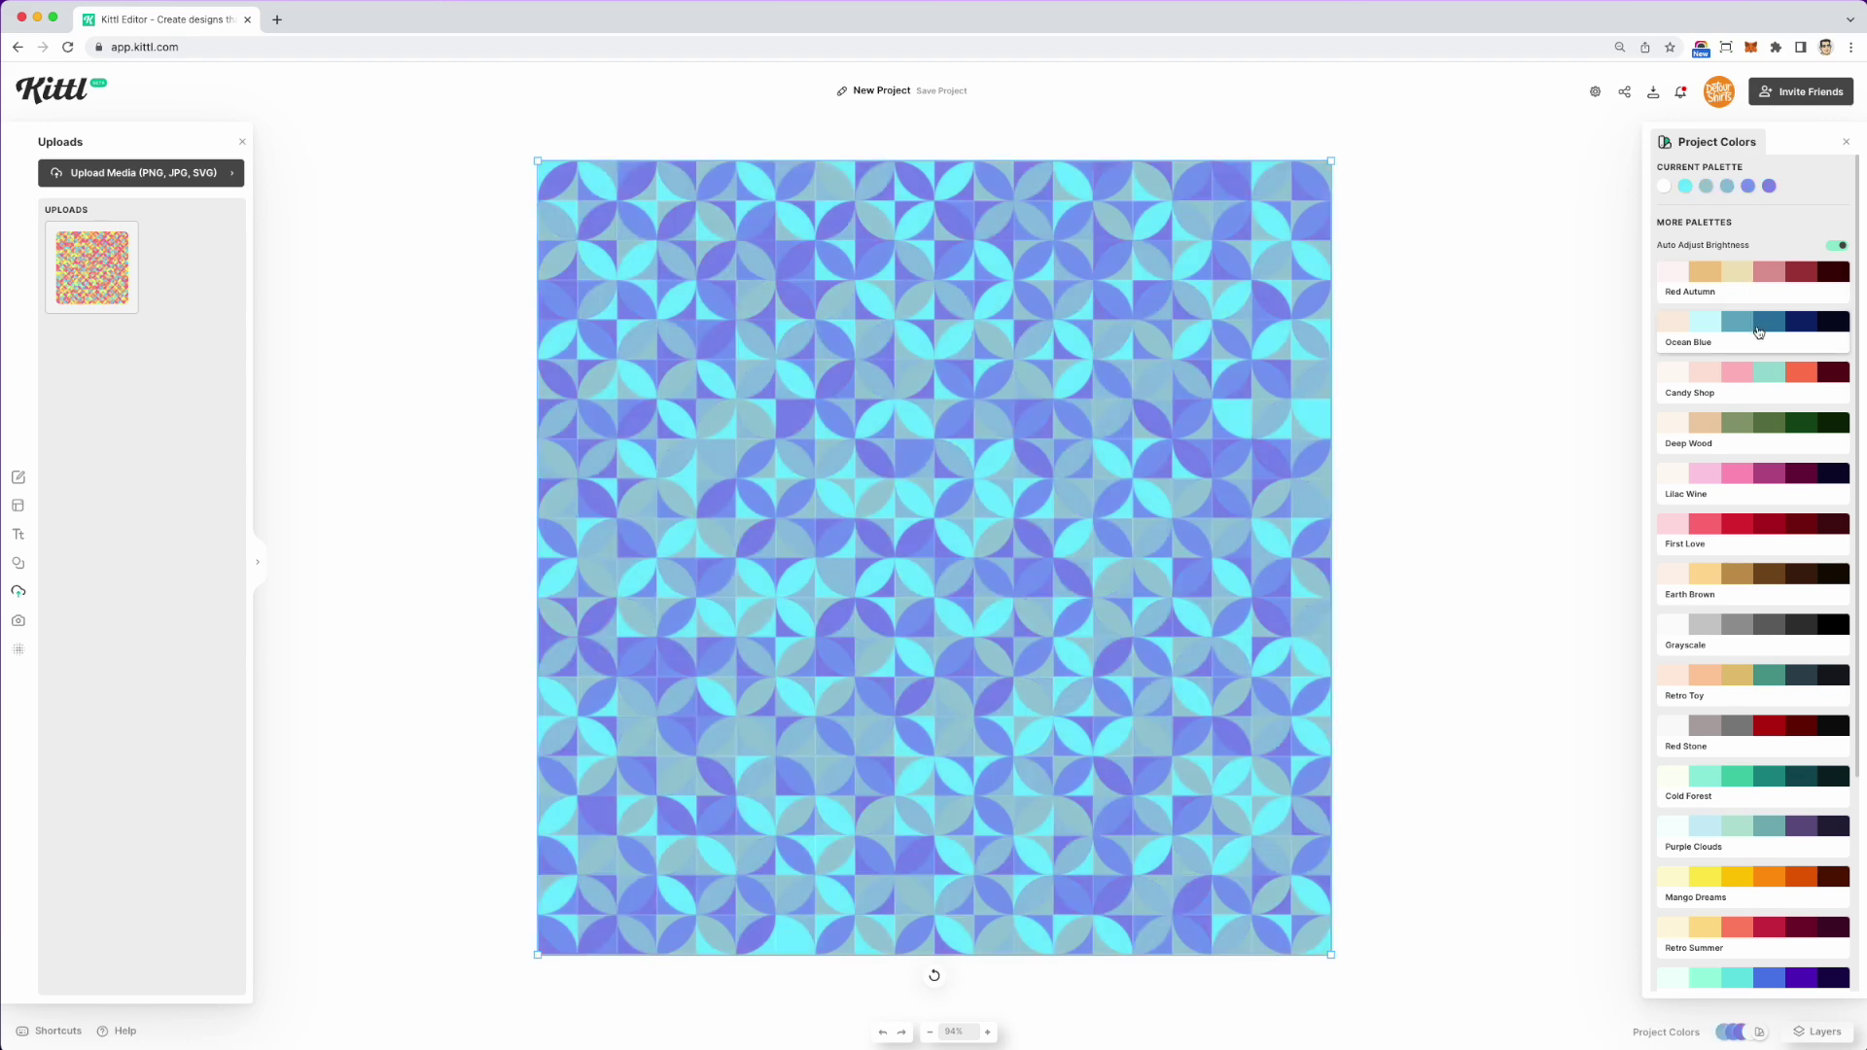
left_click(1755, 382)
left_click(1753, 429)
left_click(1749, 486)
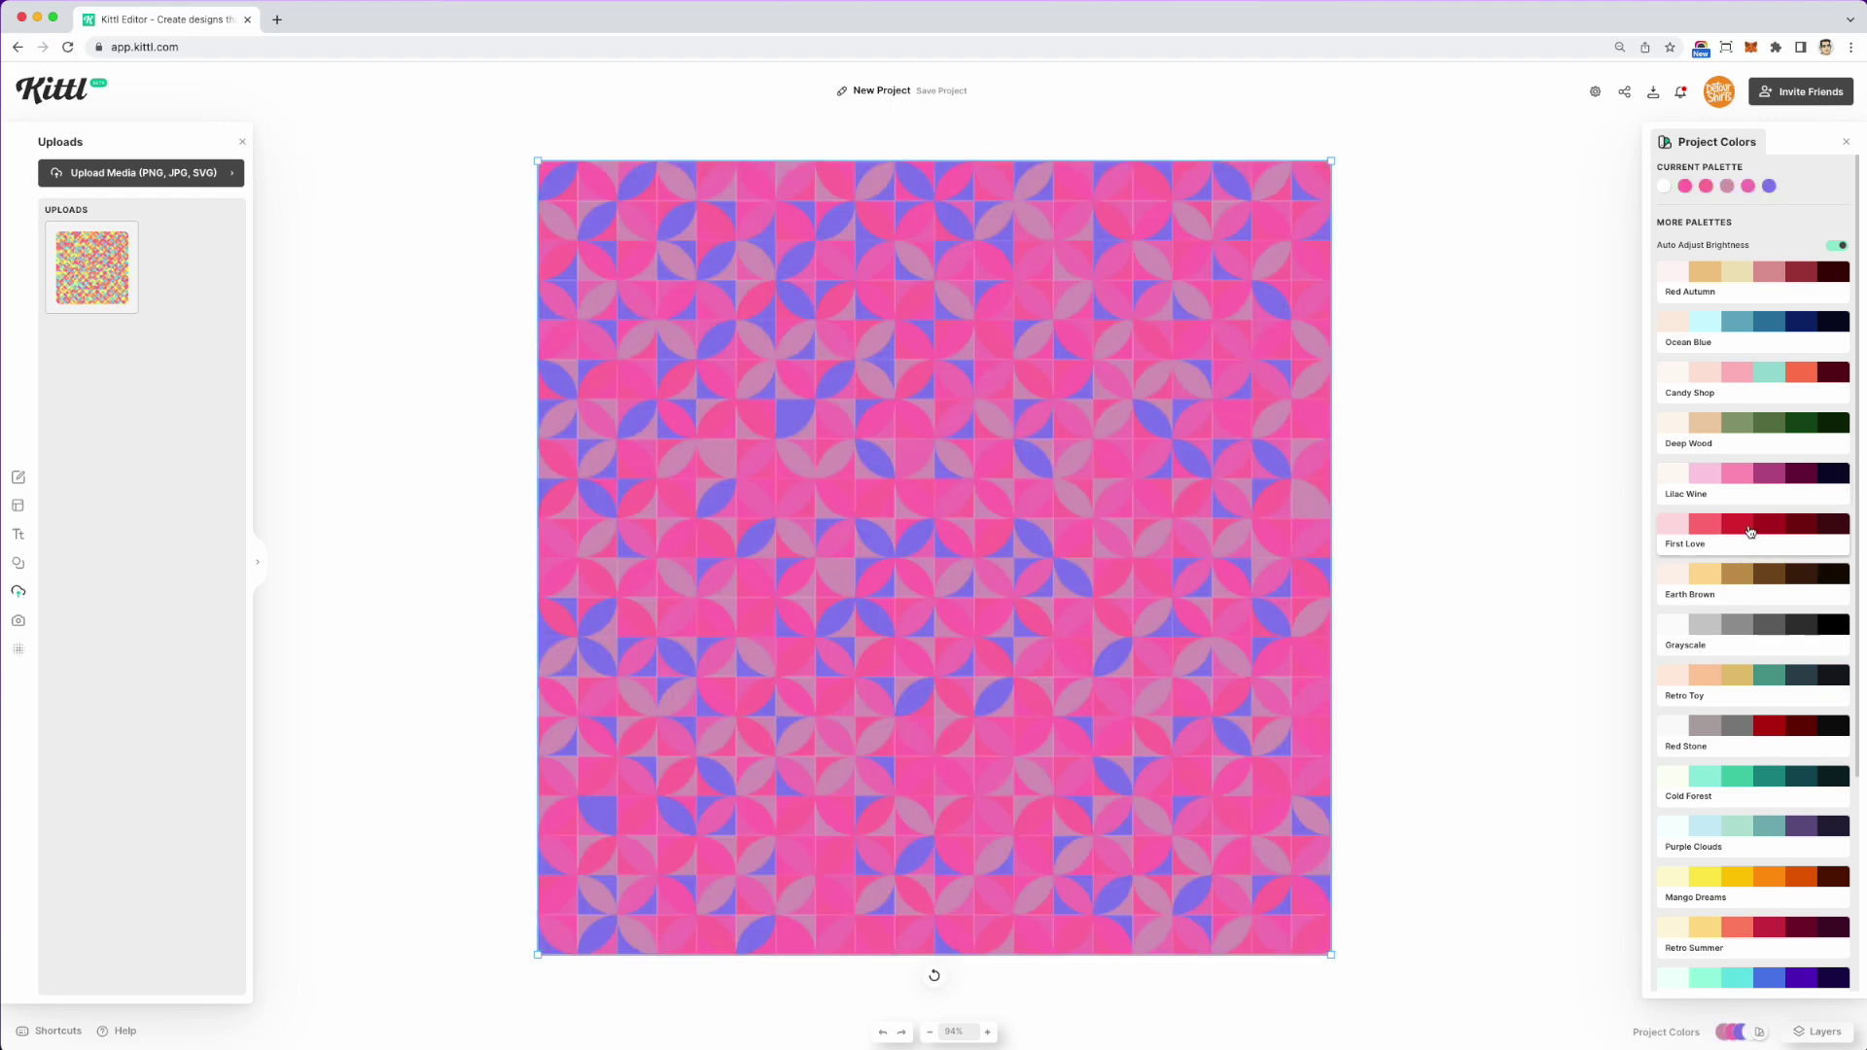
left_click(1750, 531)
left_click(1733, 598)
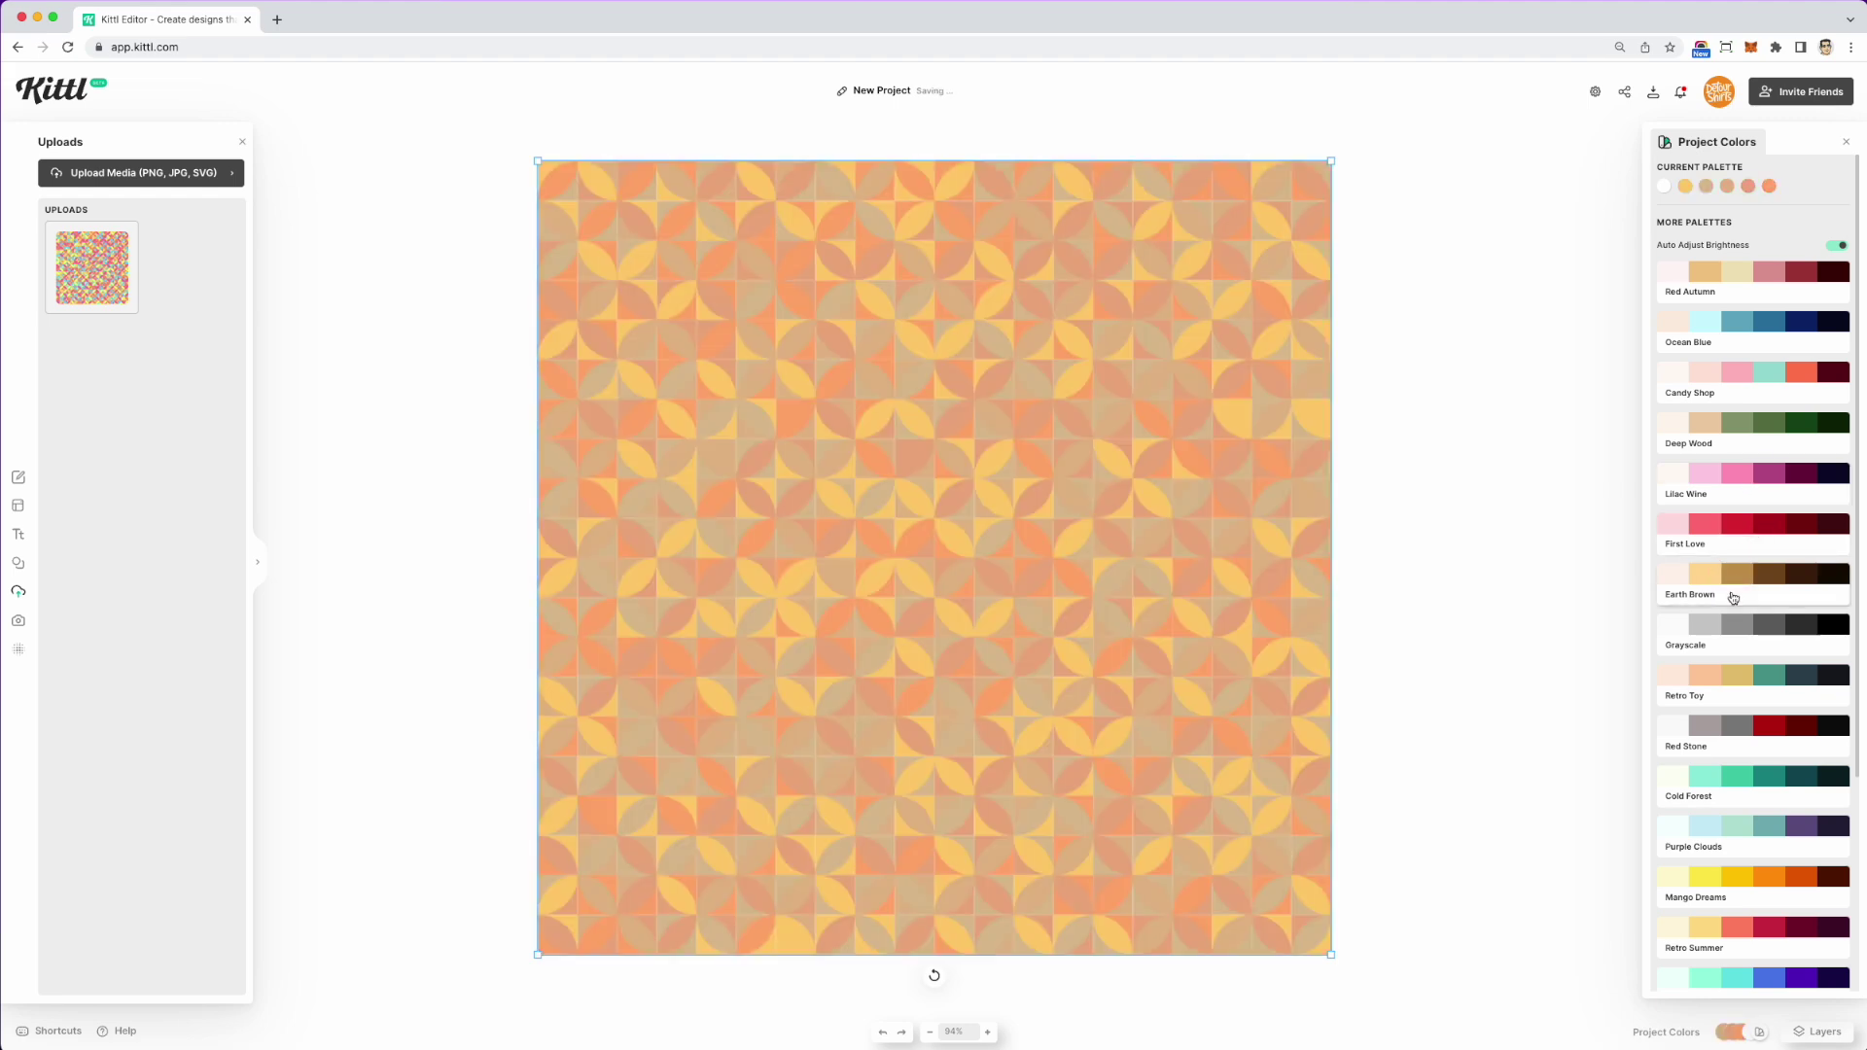
left_click(1742, 655)
left_click(1750, 689)
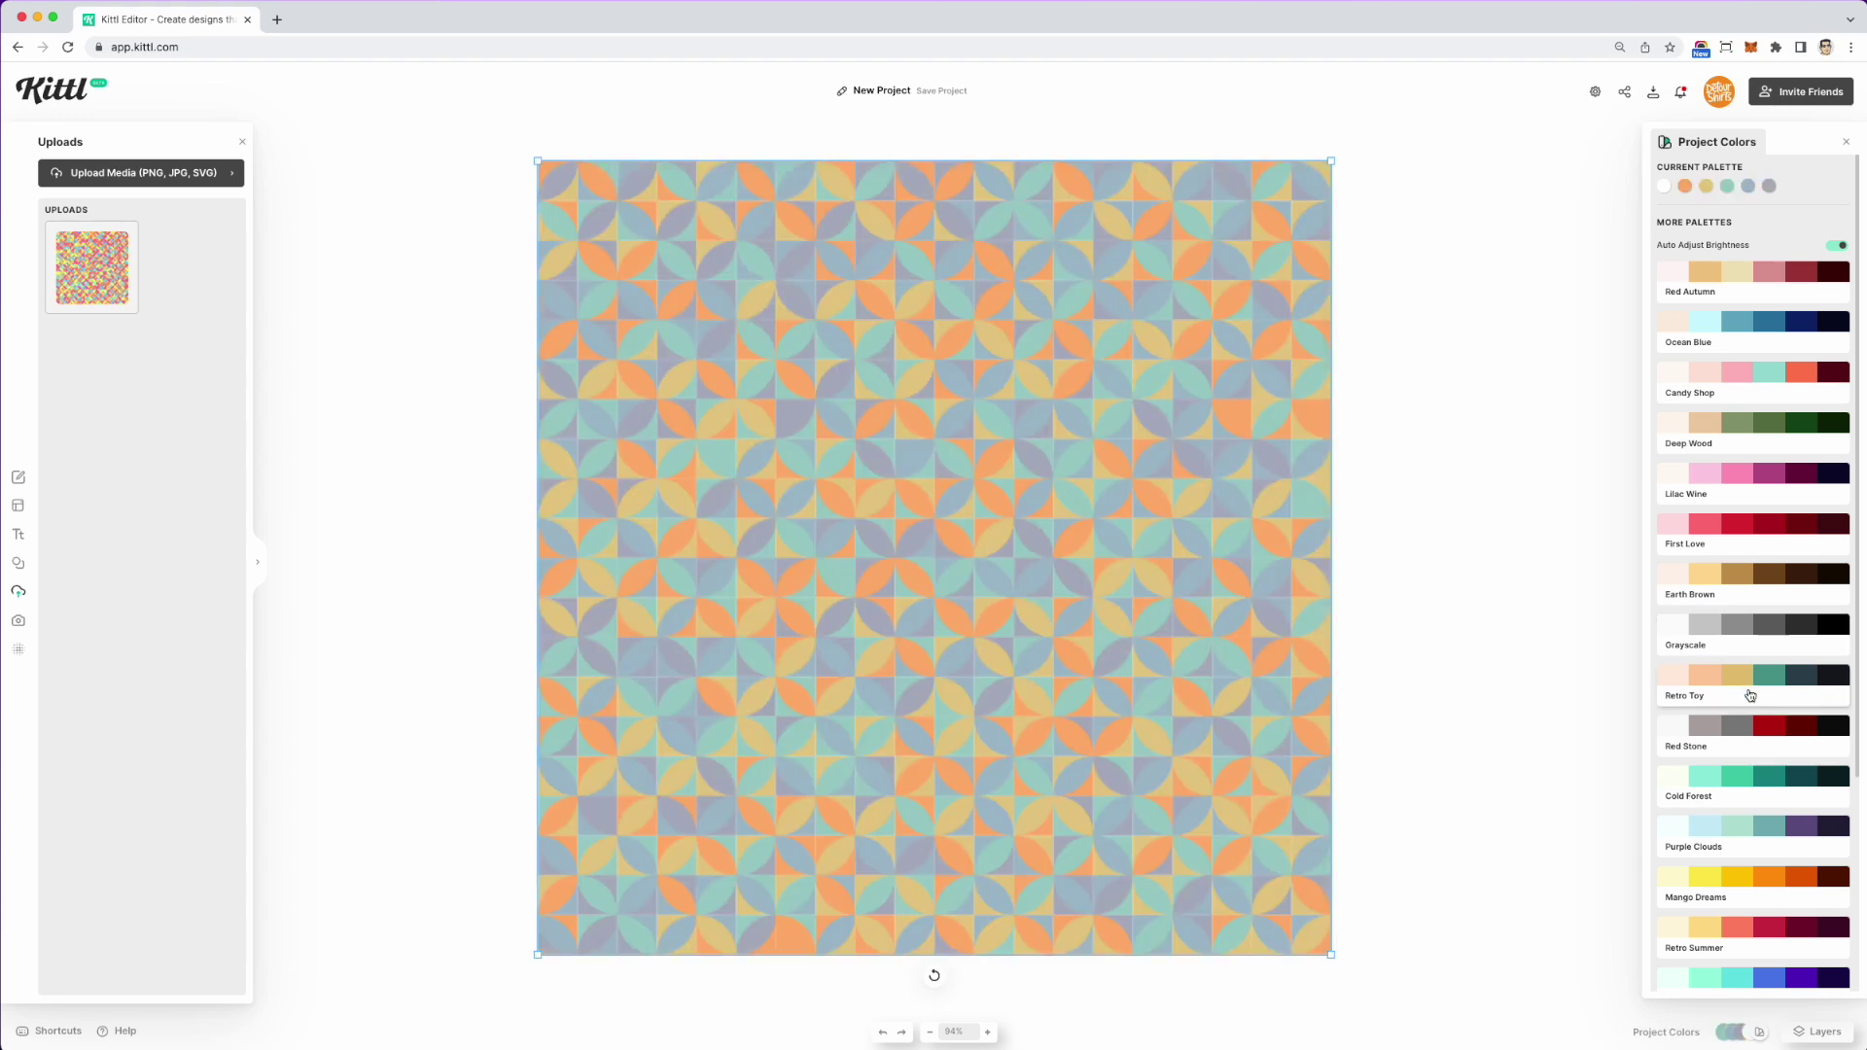
left_click(1762, 728)
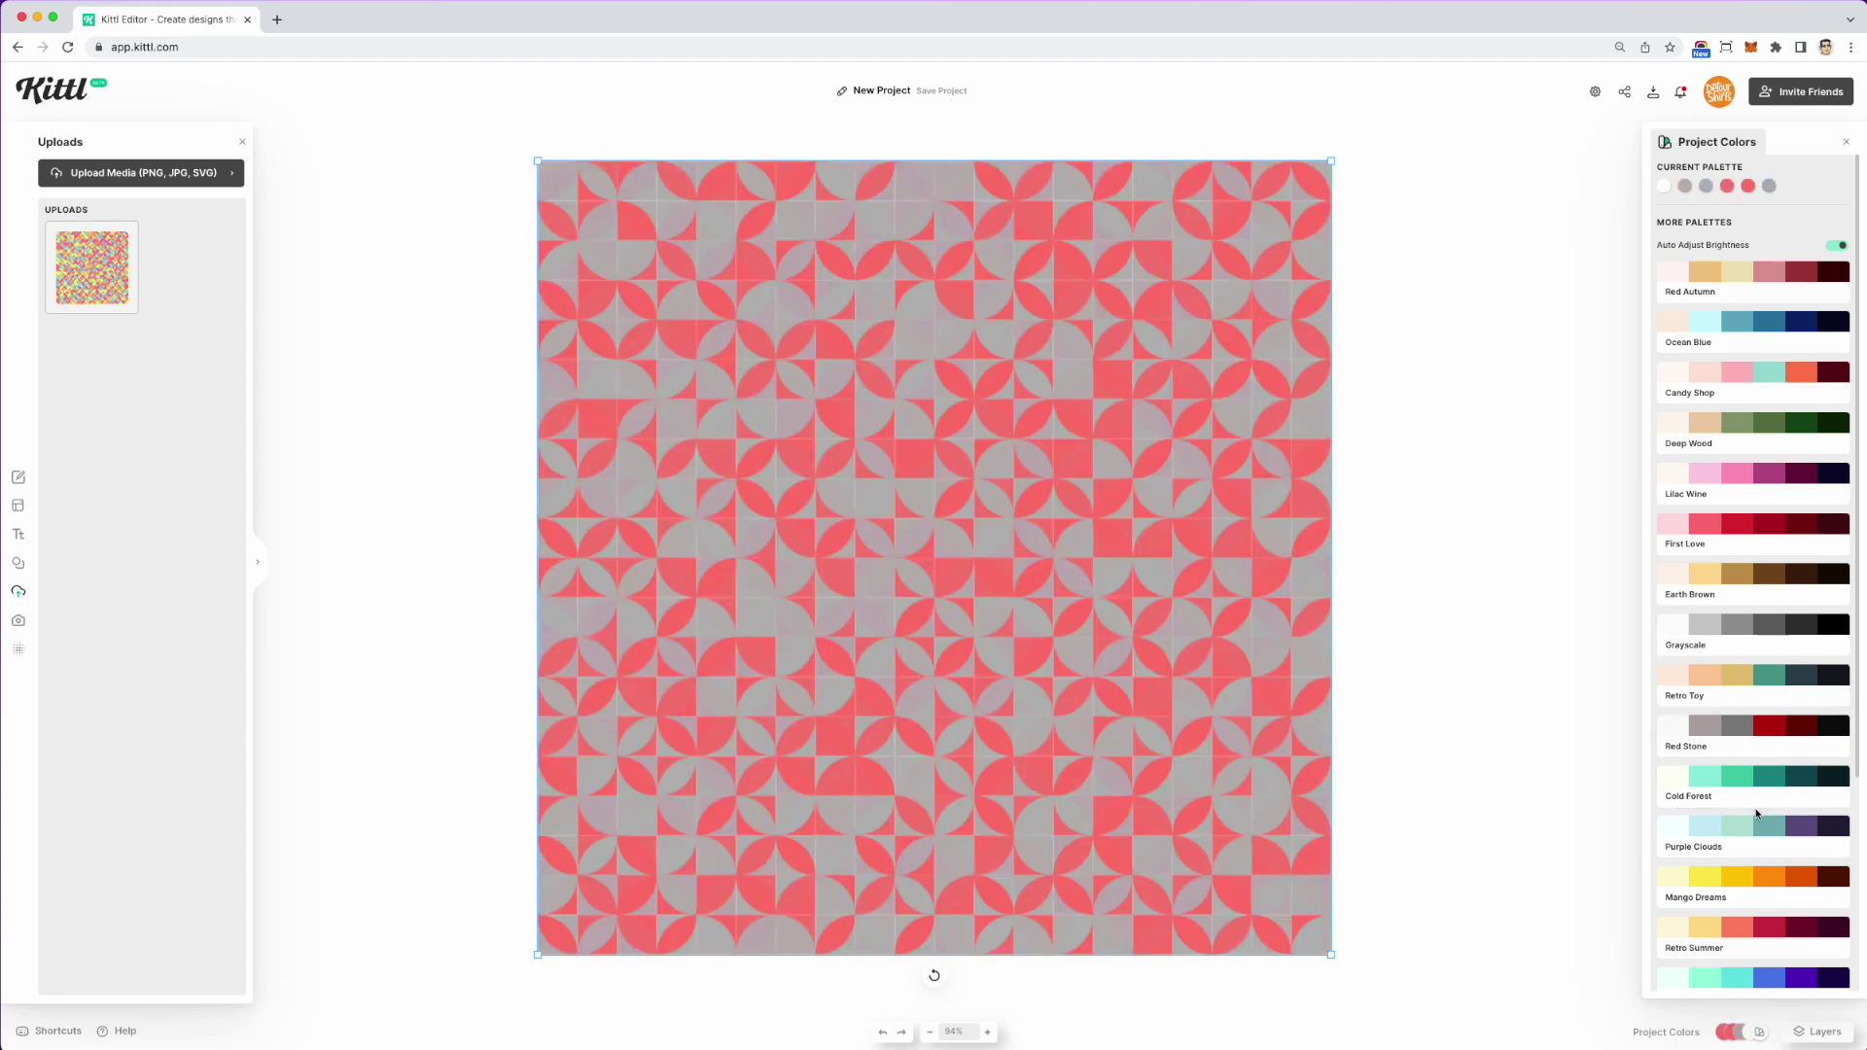
Step: Try Mango Dreams, then apply the Purple Mint palette to the pattern
left_click(1770, 878)
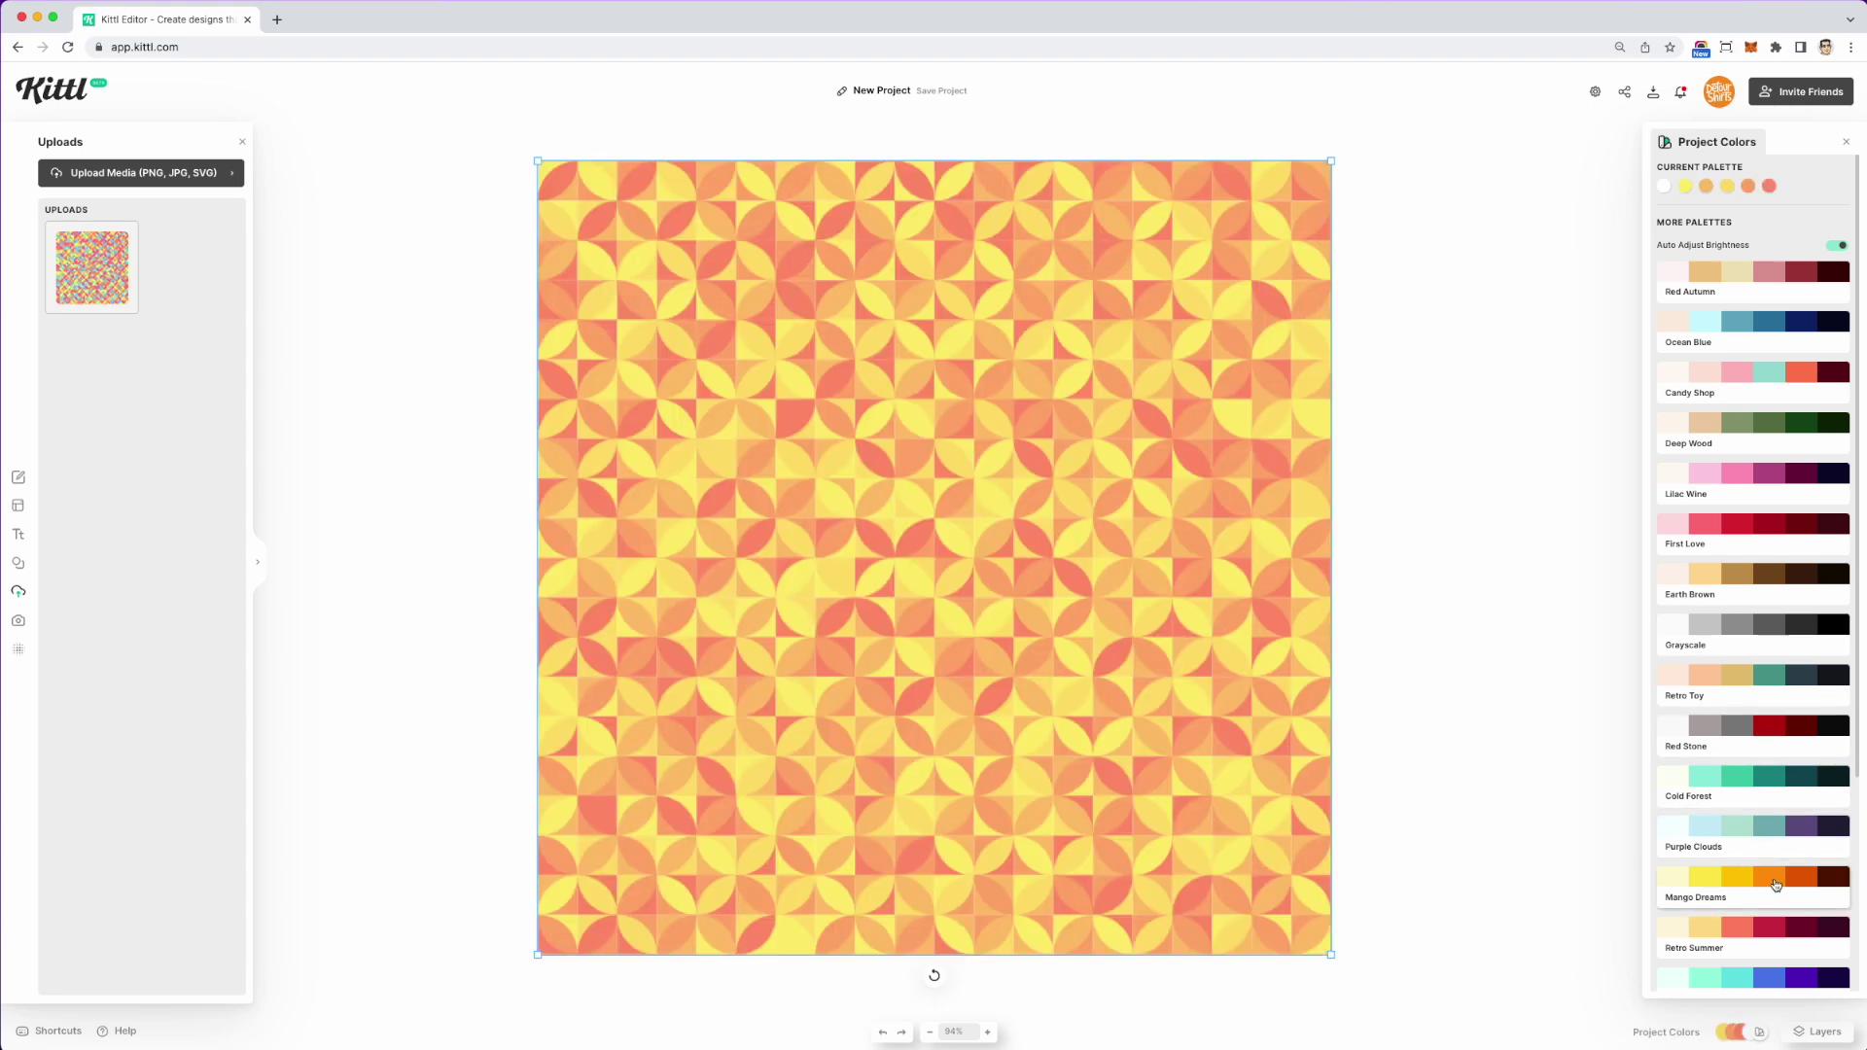
scroll(1775, 879, "down", 1)
left_click(1770, 930)
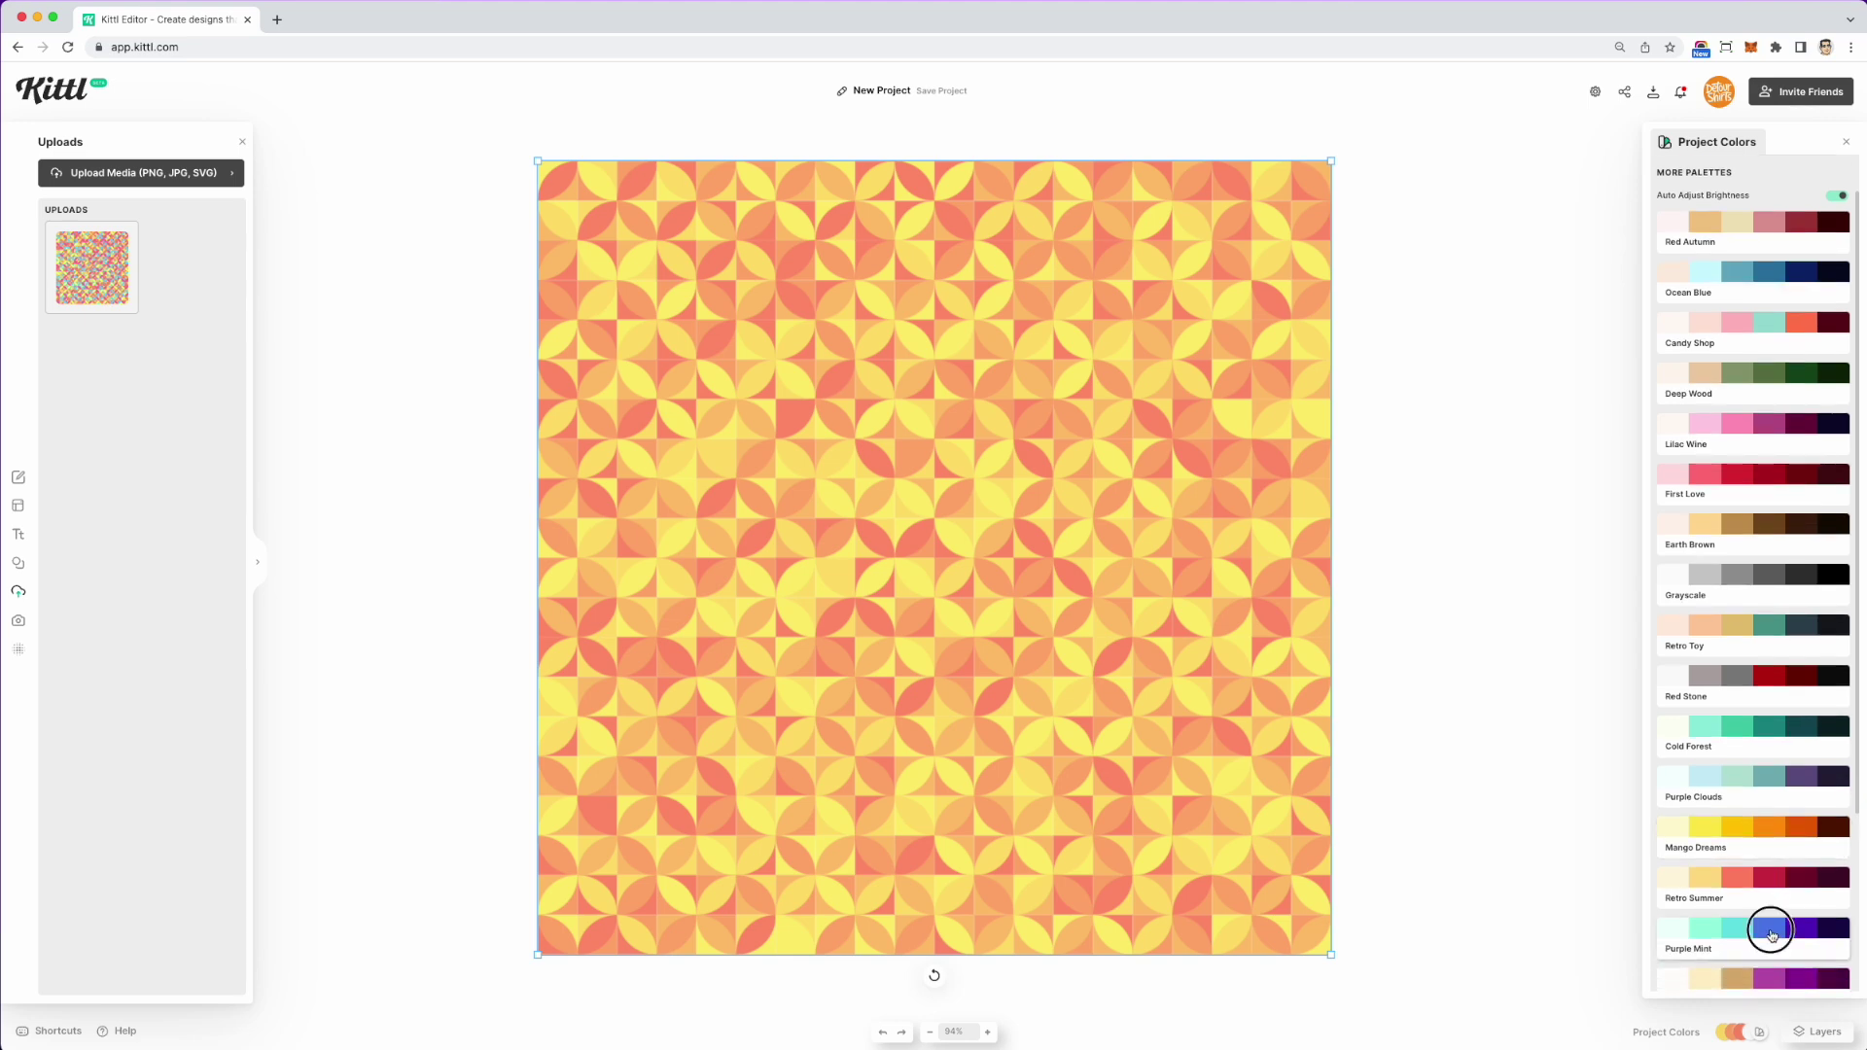
mouse_move(1730, 1037)
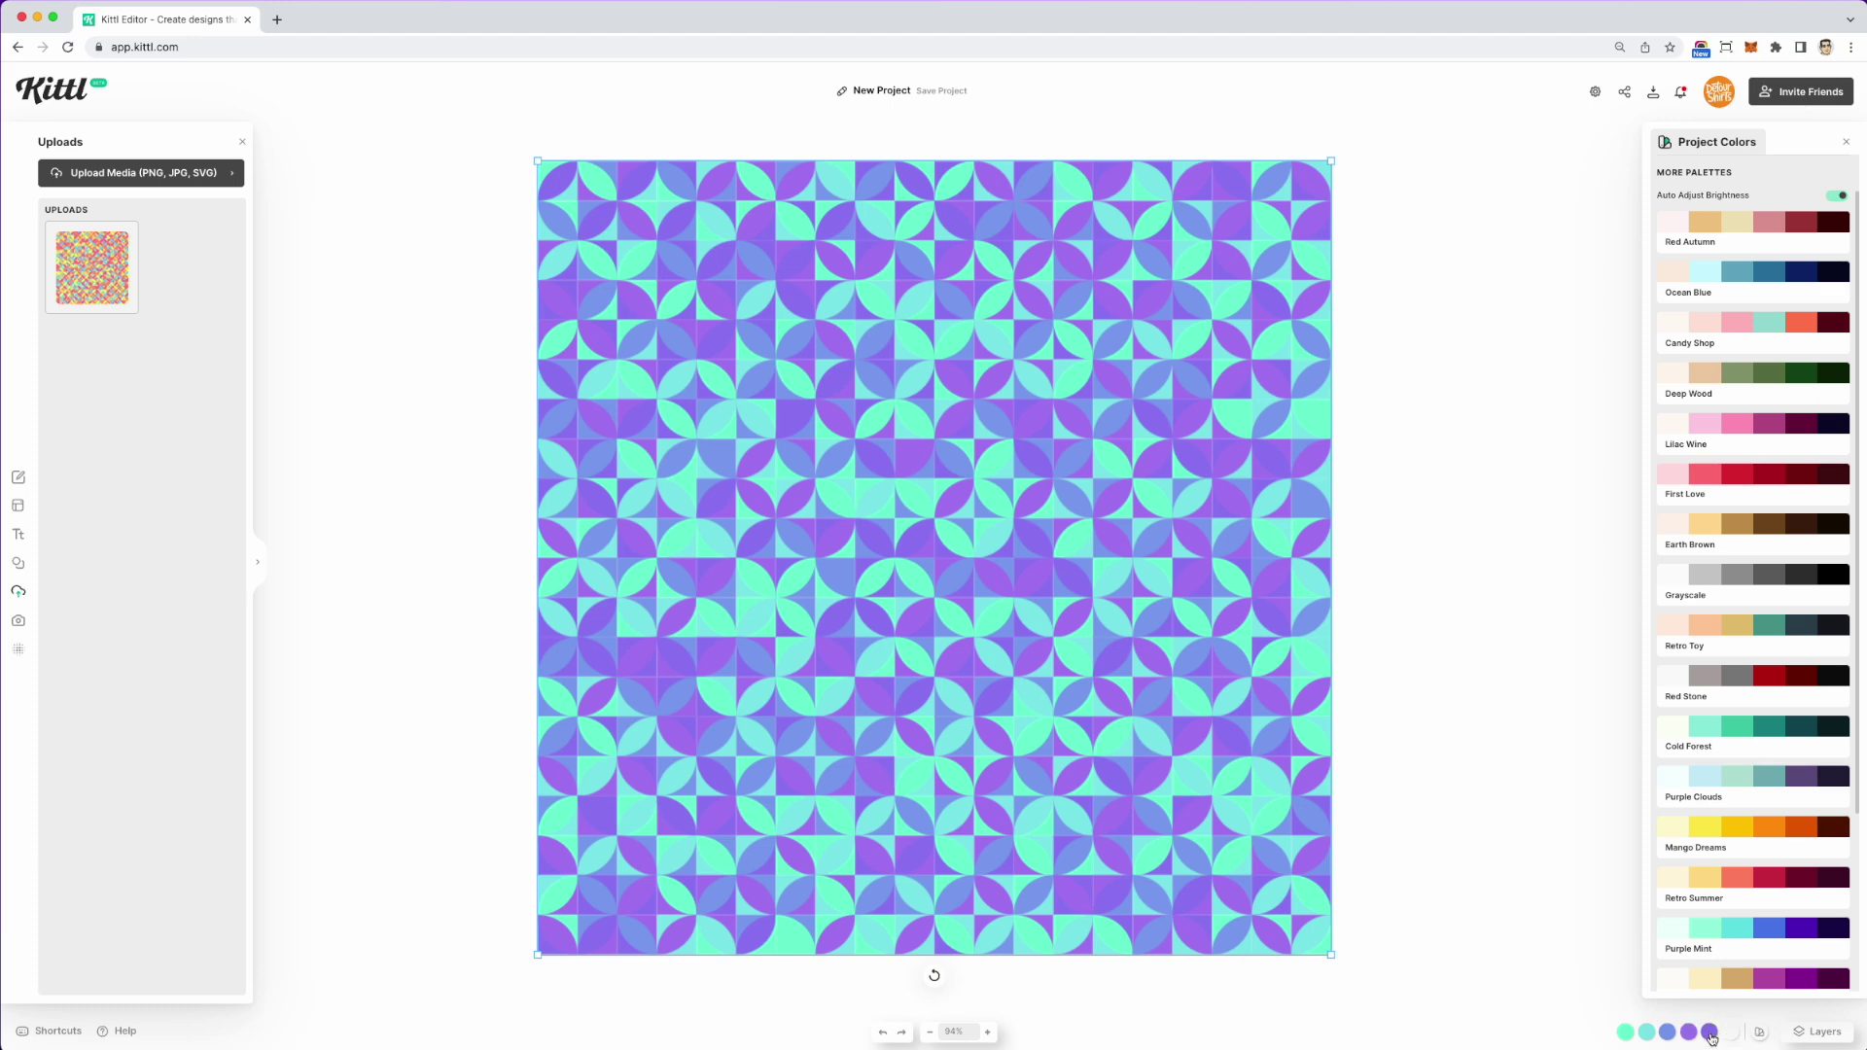
Step: Darken the purple palette colour to grey-purple and turn the blue shapes grey
left_click(1709, 1032)
left_click_drag(1717, 806, 1611, 850)
left_click(1668, 1034)
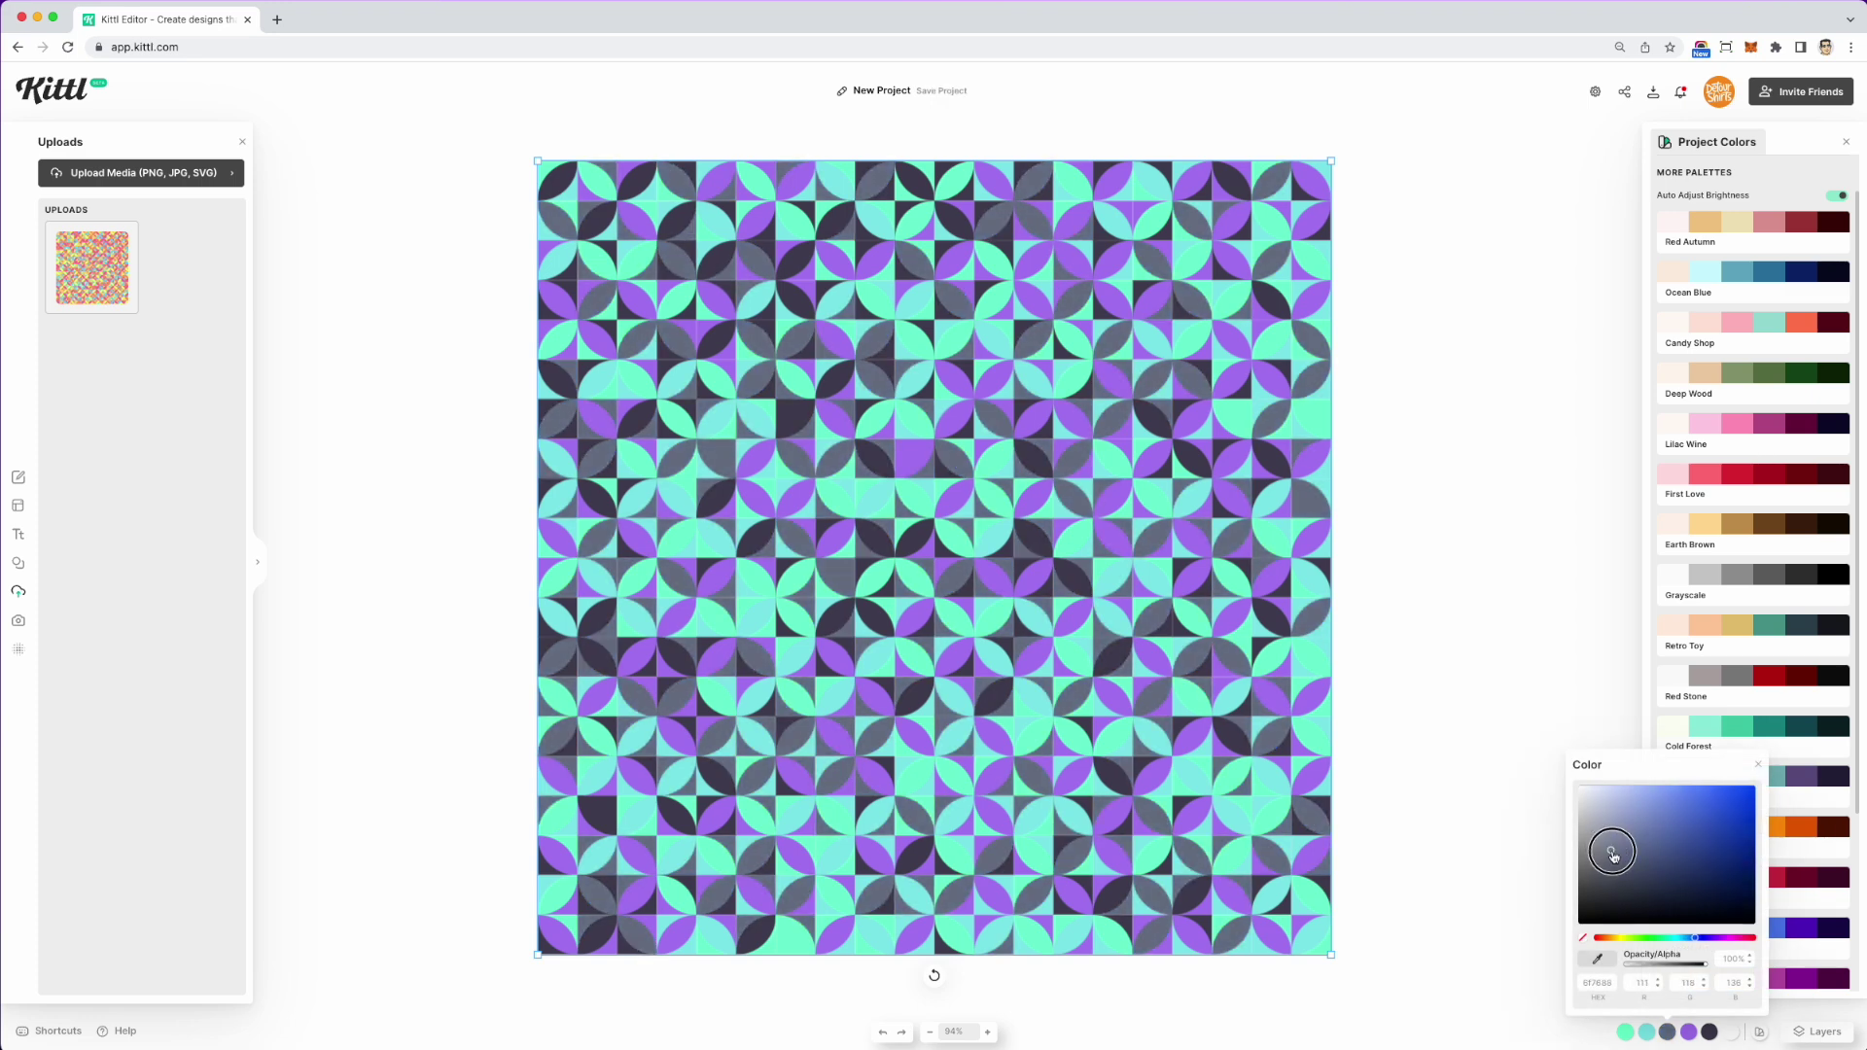
Step: Turn the mint colour a saturated green and shift the dark colour's hue toward red
left_click(1624, 1031)
left_click_drag(1669, 842, 1740, 836)
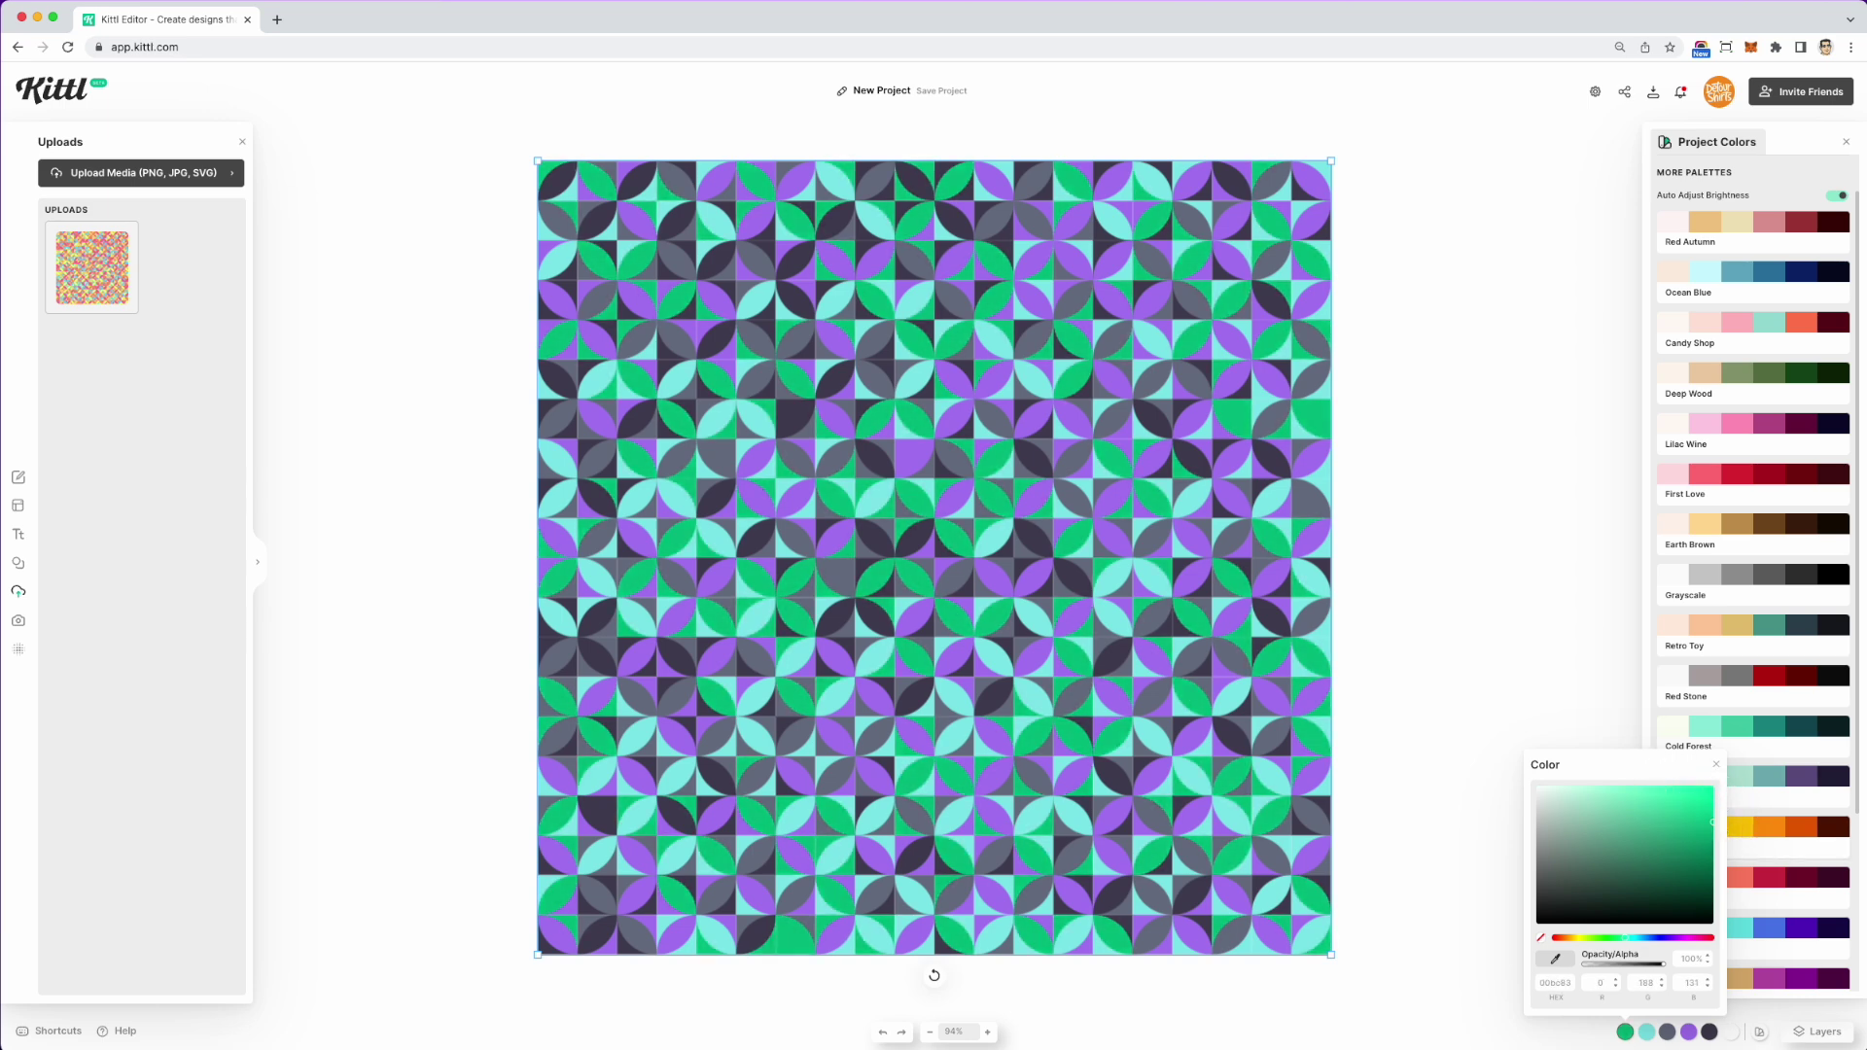
left_click(1718, 1037)
left_click(1709, 1033)
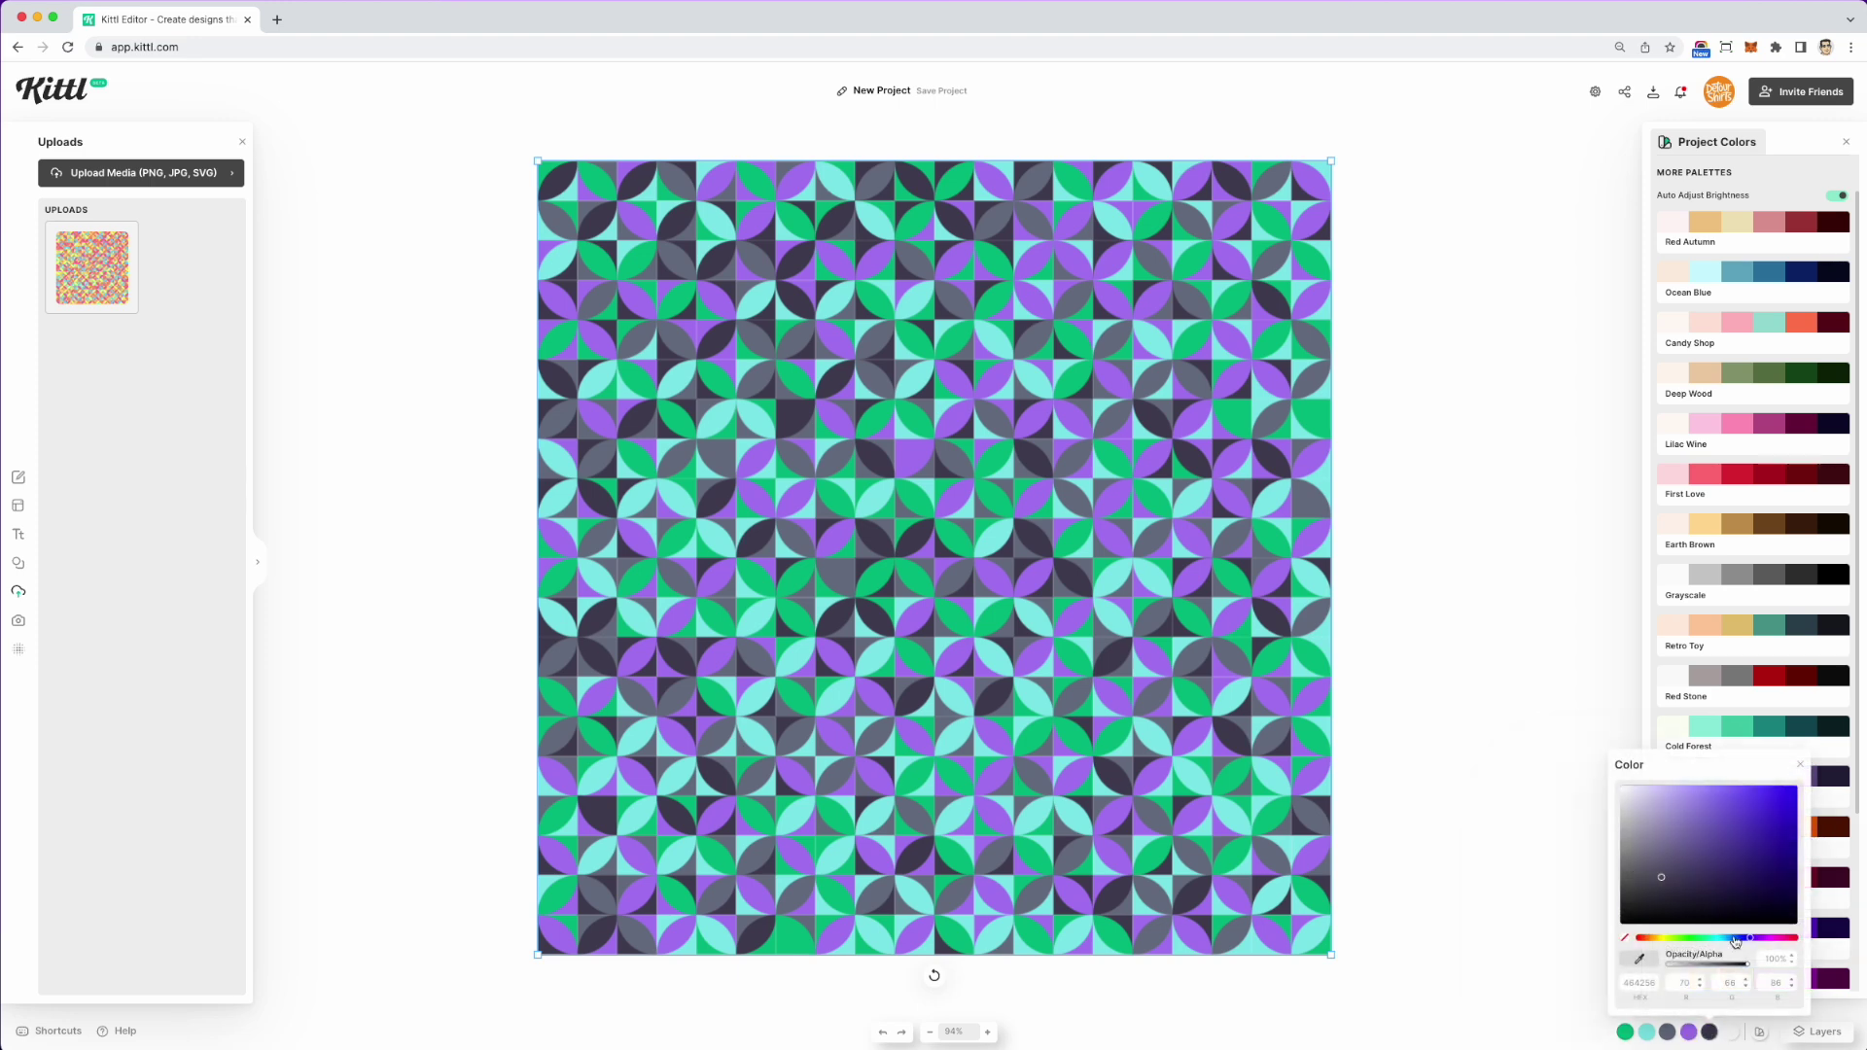
left_click_drag(1752, 941, 1780, 858)
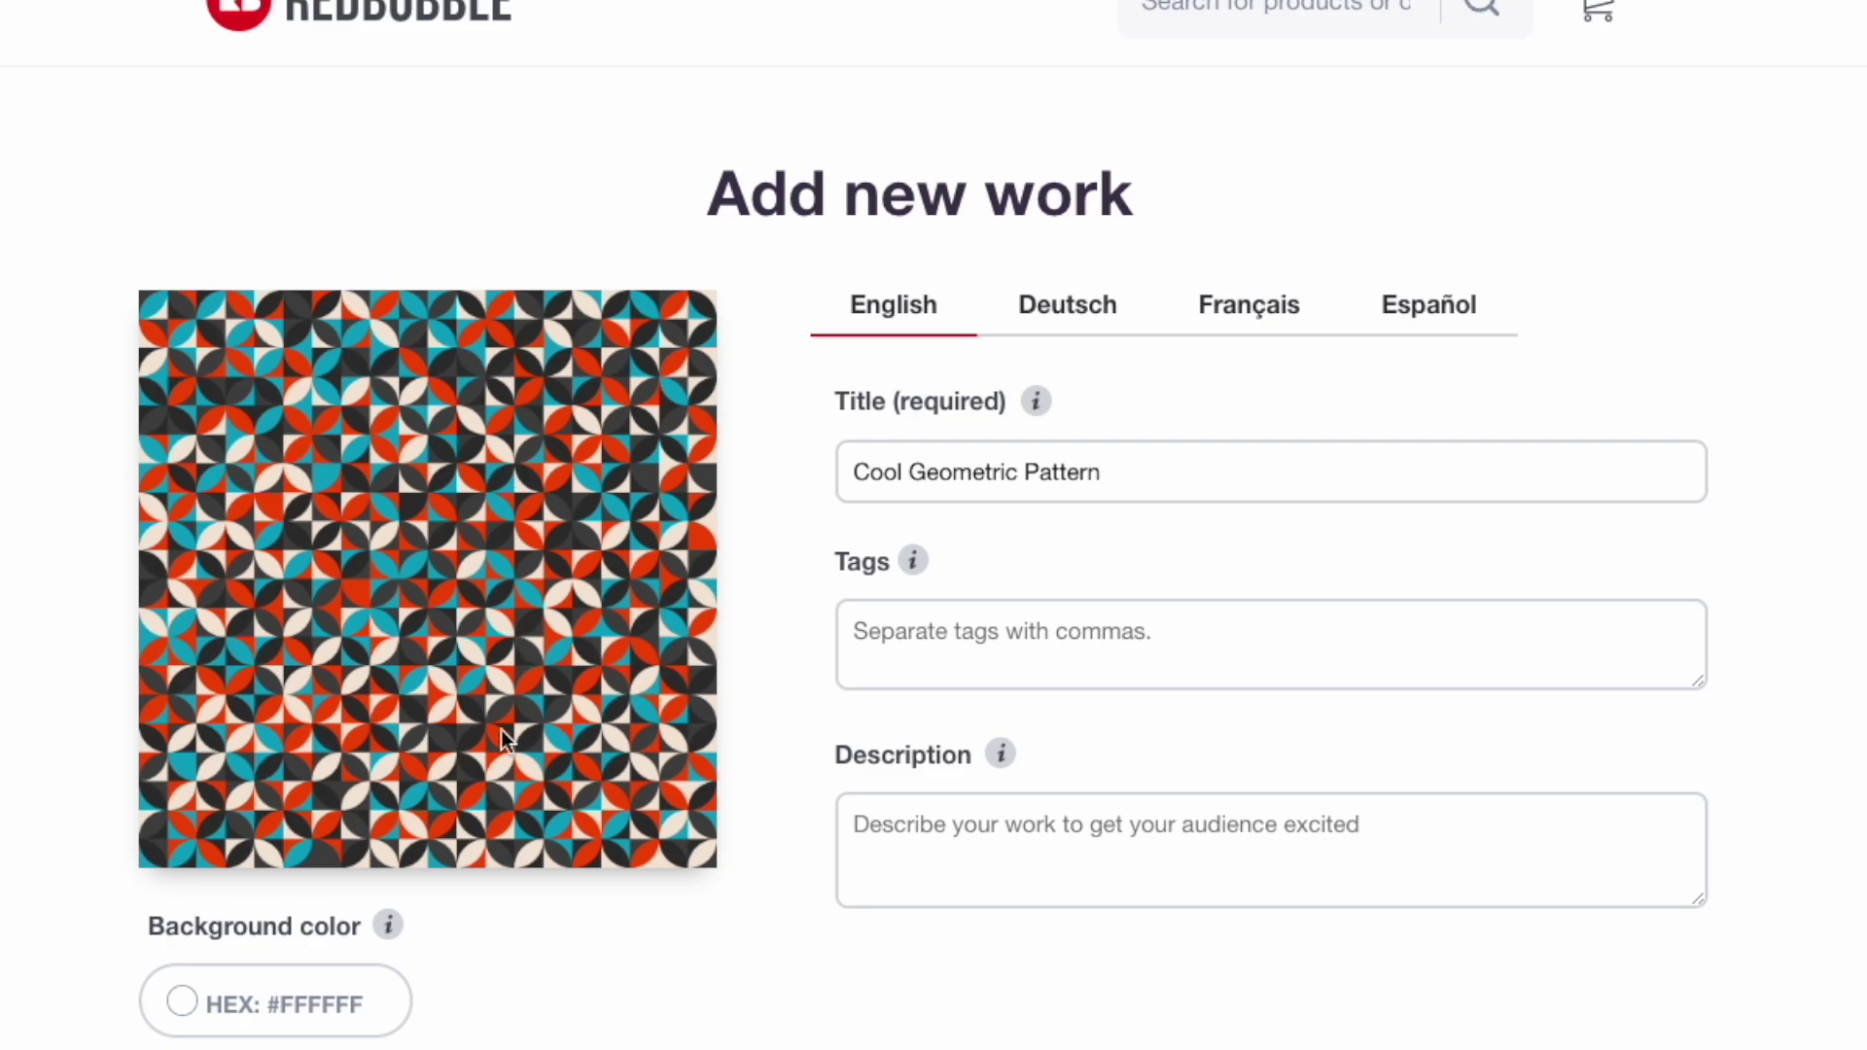
Step: Open the Desk Mats design editor for the pattern and switch Desk Mats from Disabled to enabled
scroll(499, 730, "down", 2)
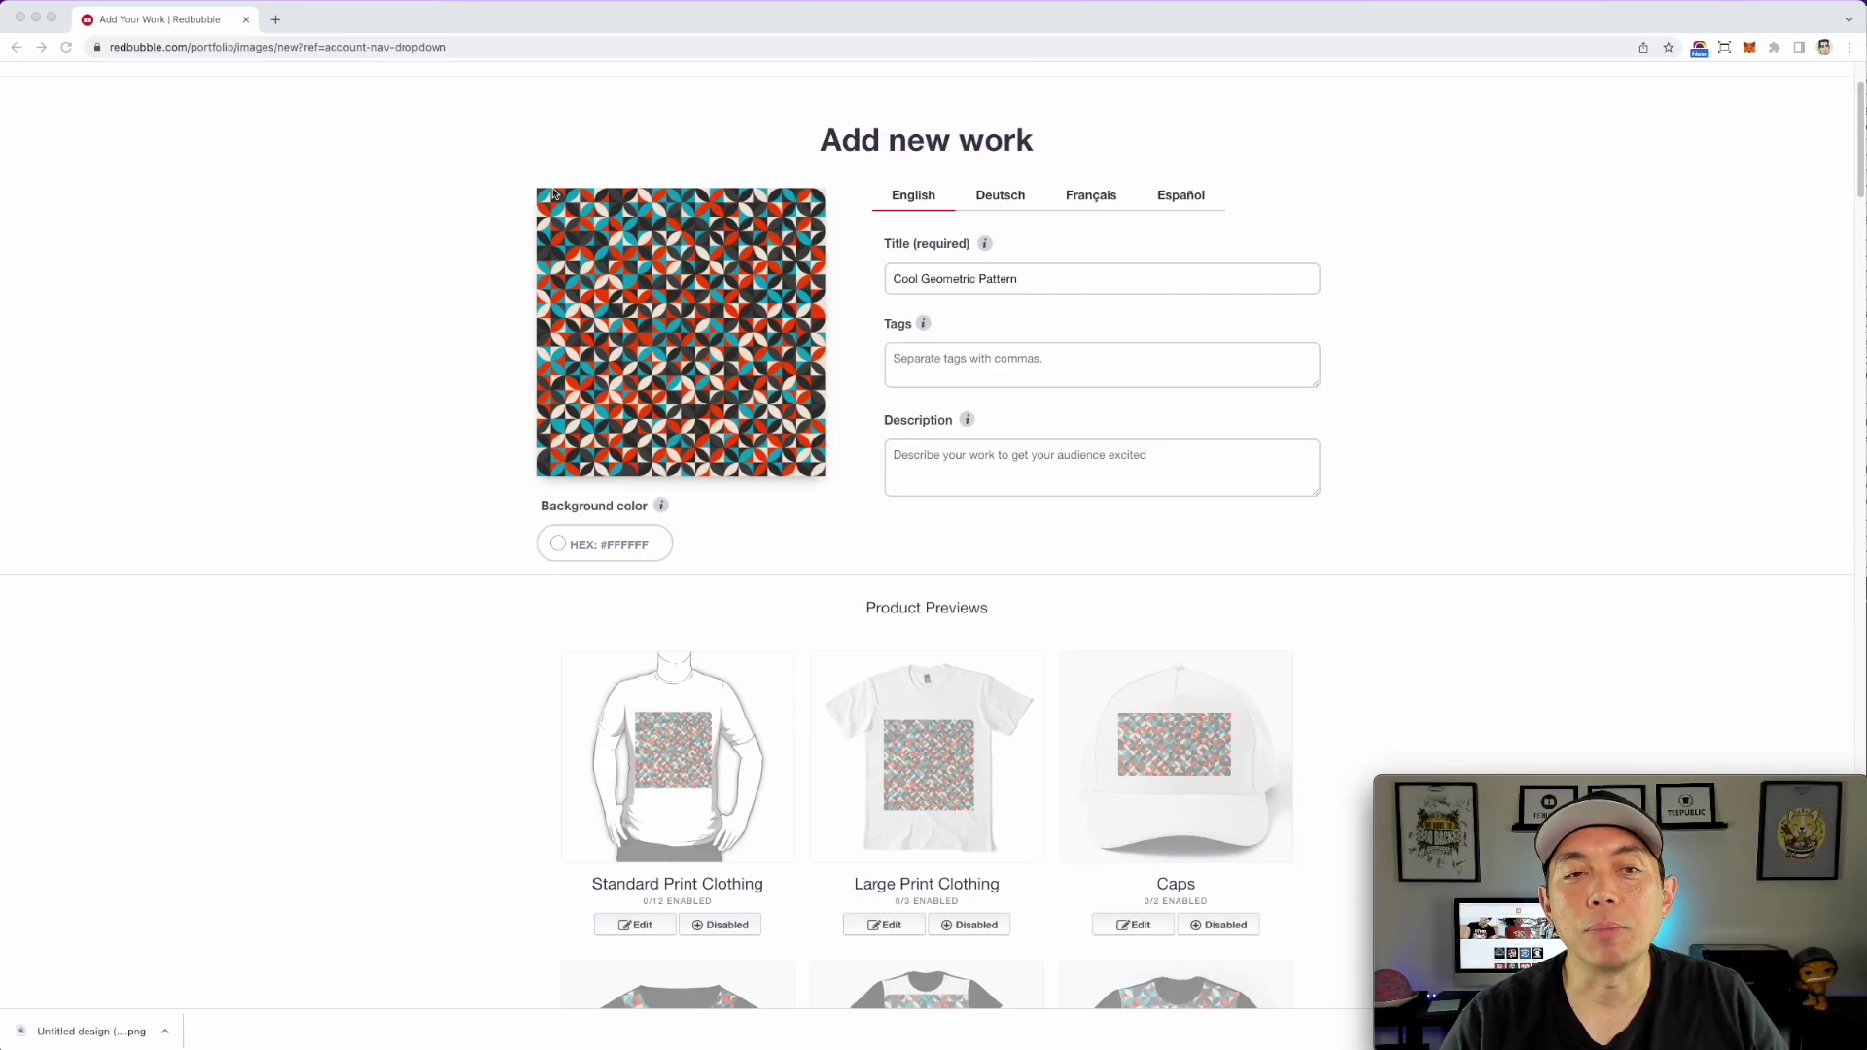
scroll(725, 529, "down", 4)
scroll(738, 609, "down", 7)
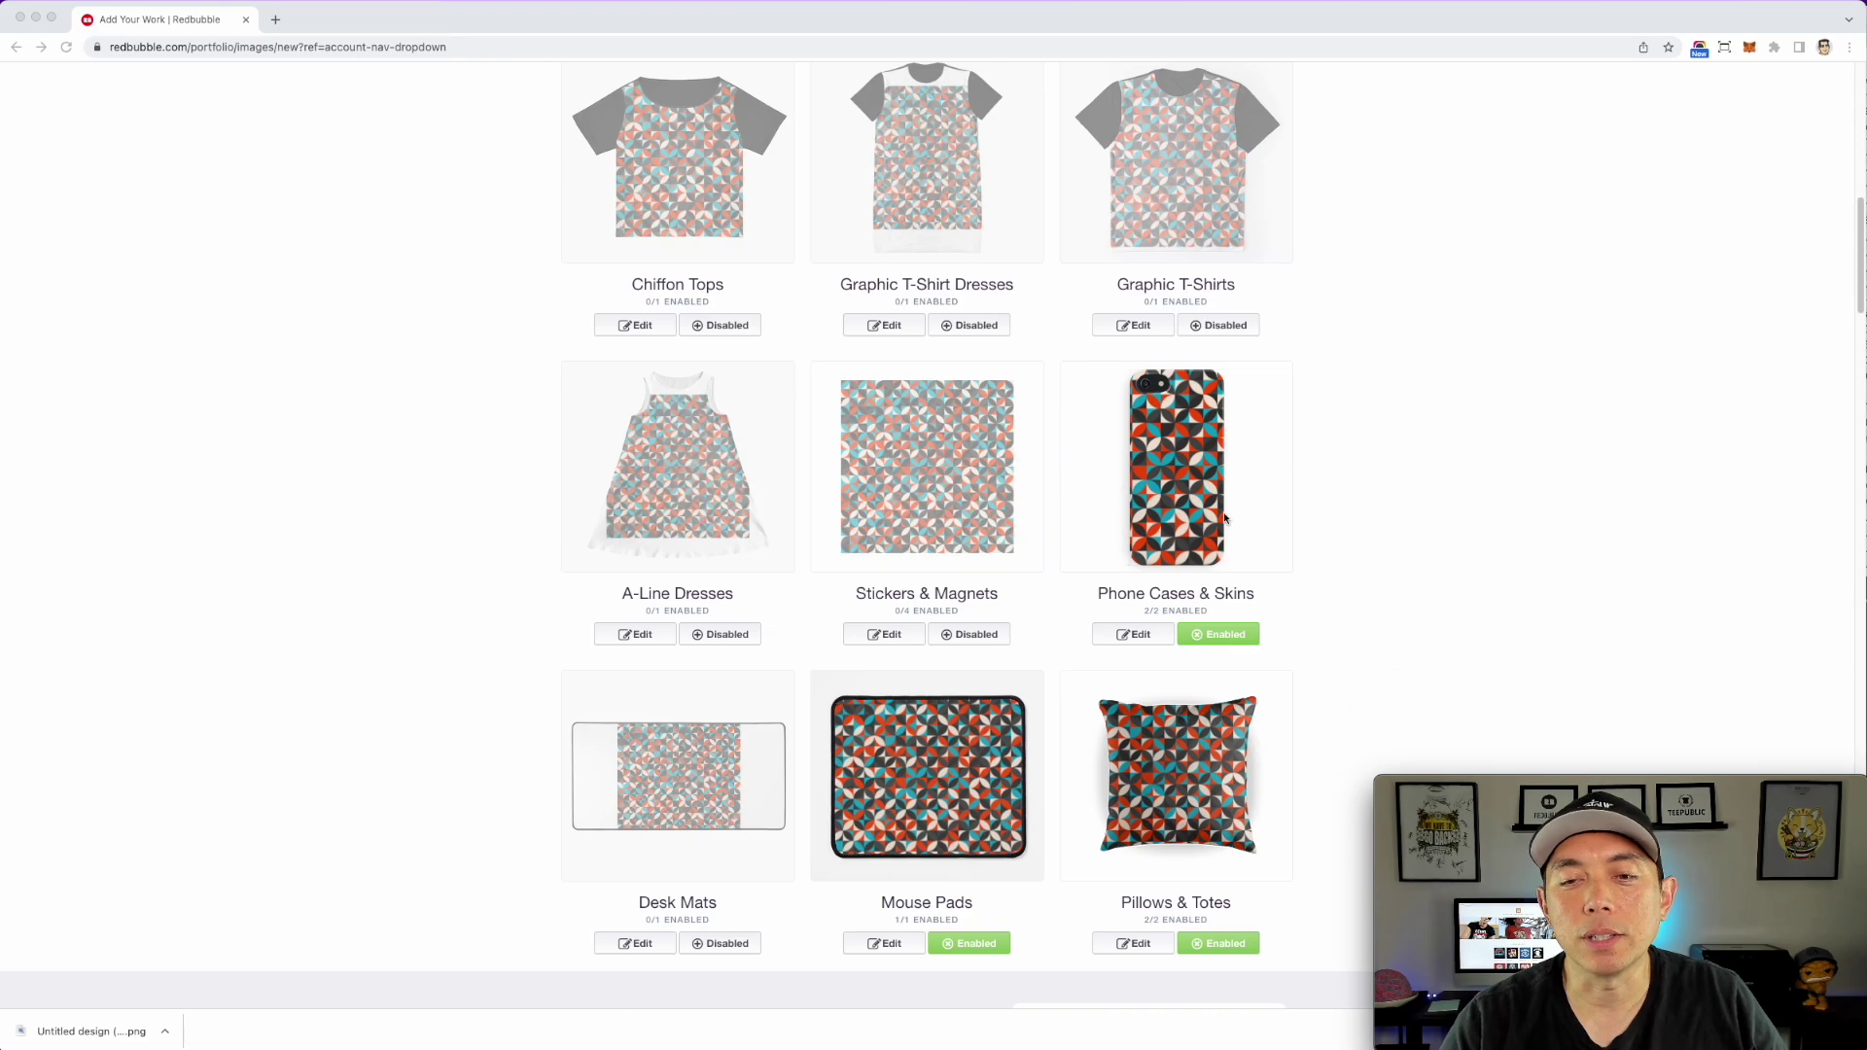
left_click(718, 771)
scroll(717, 500, "down", 3)
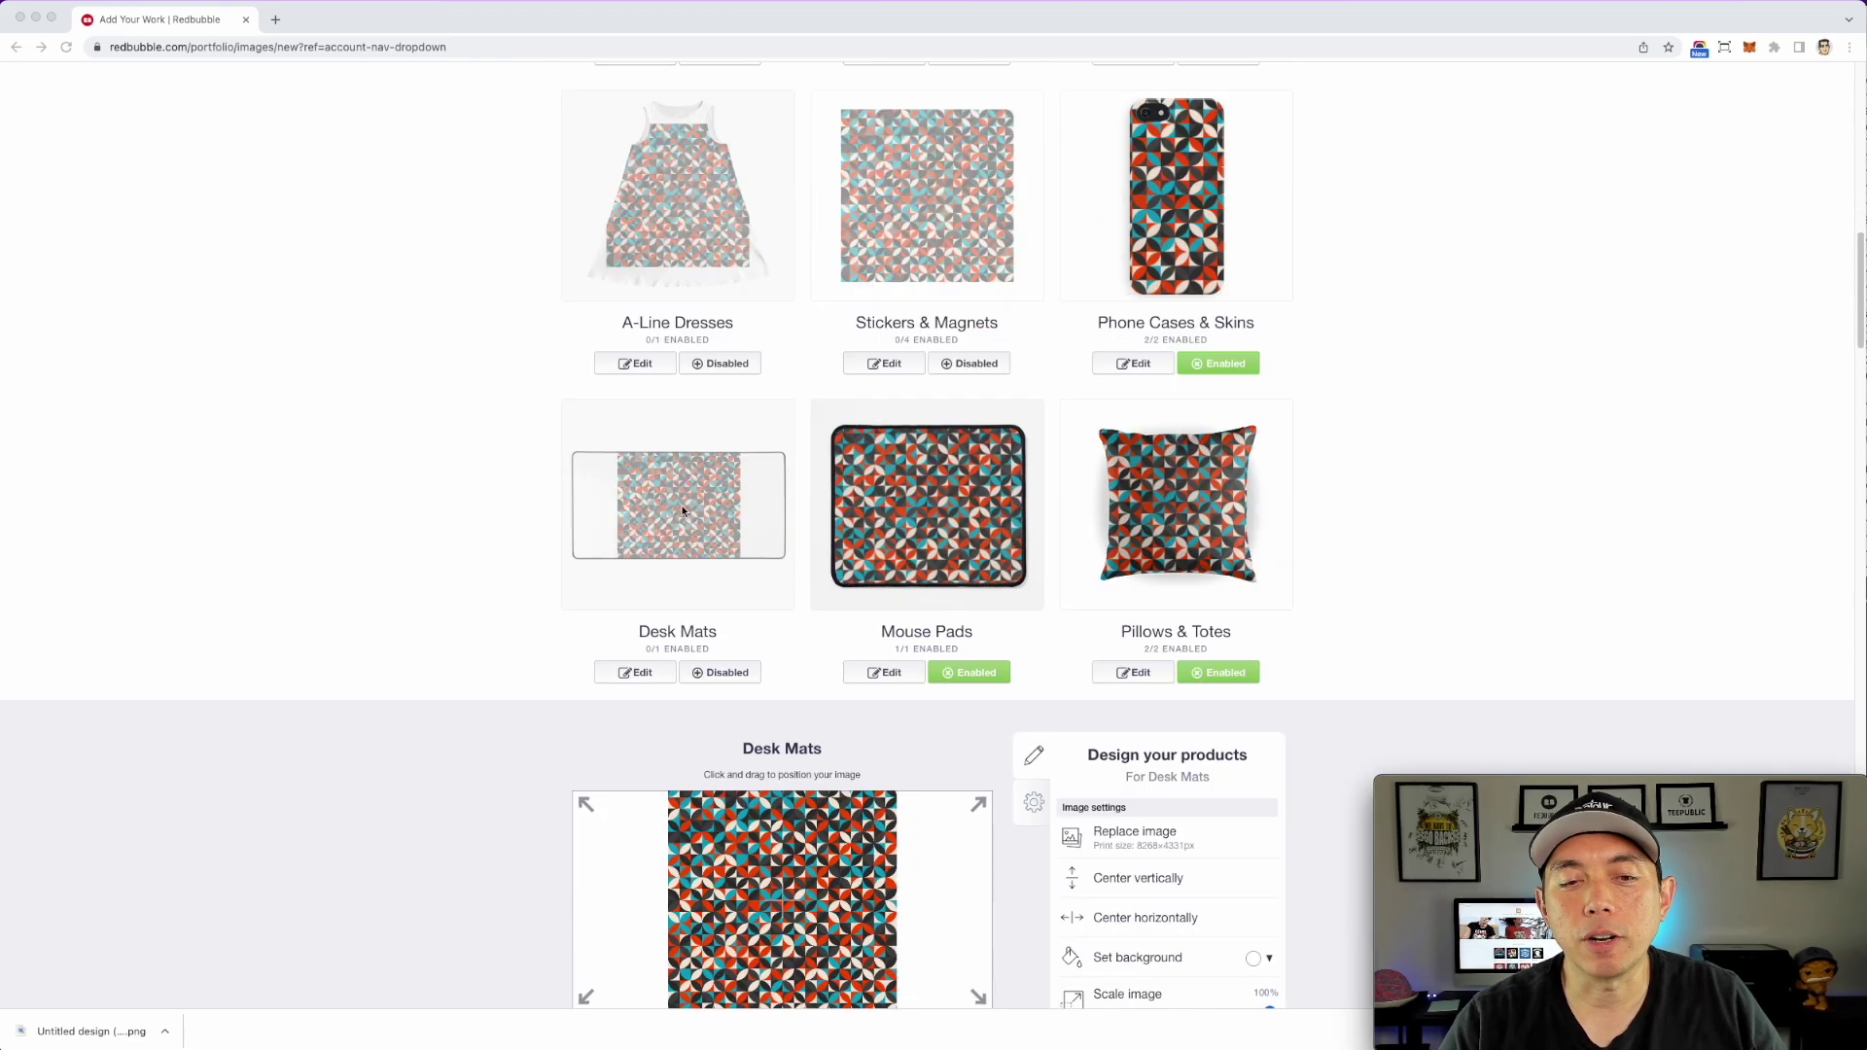
scroll(717, 505, "down", 2)
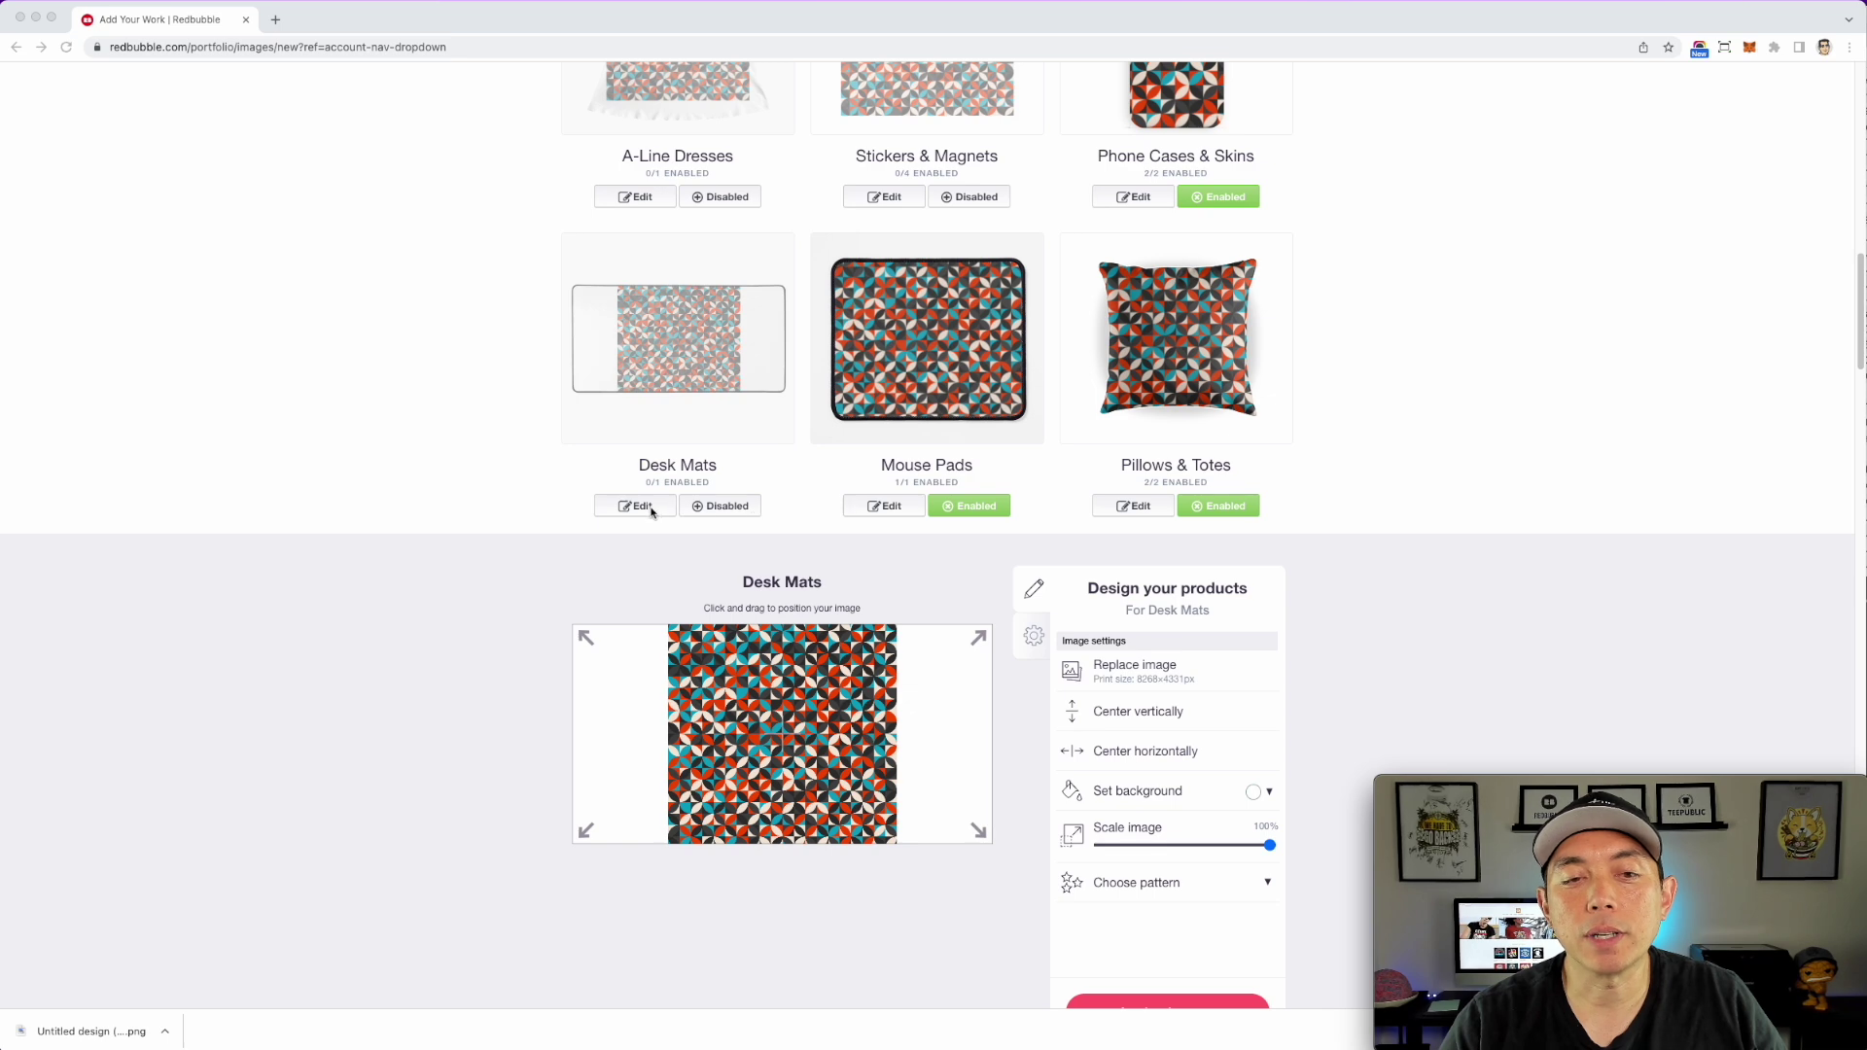
left_click(724, 507)
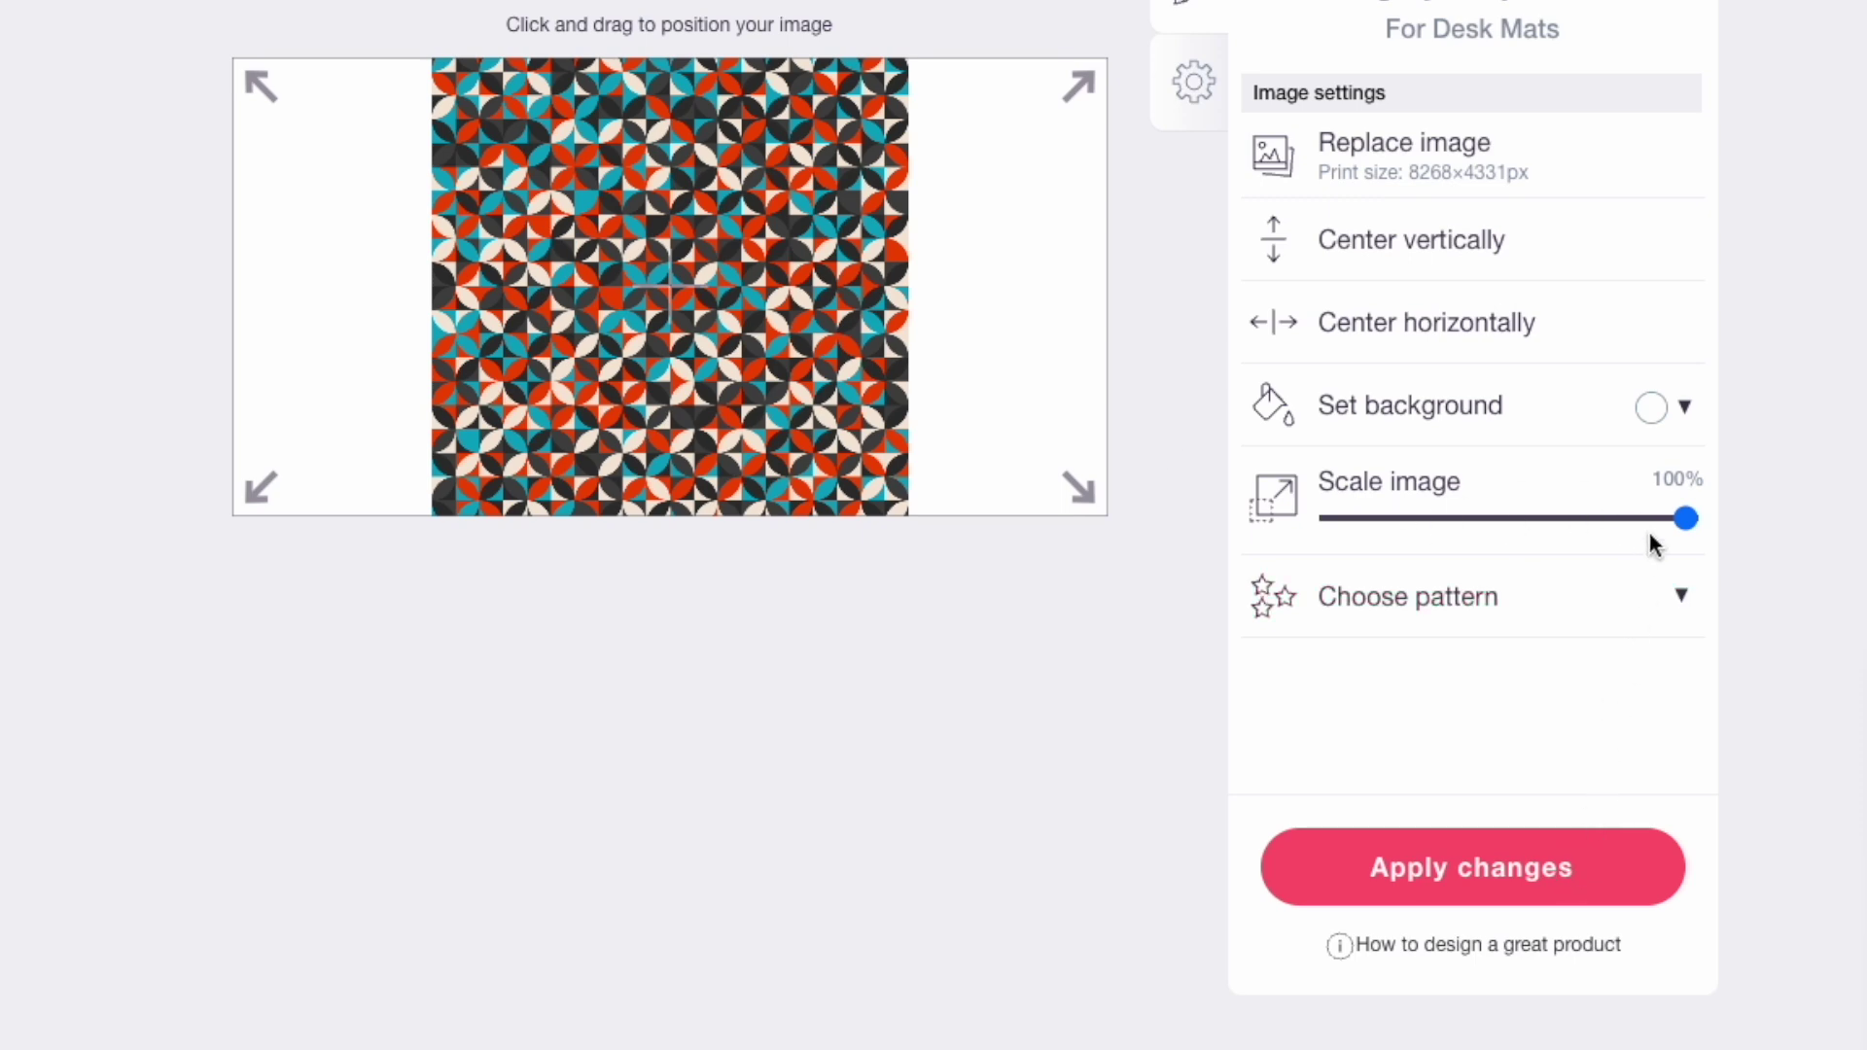
Step: Repeat the pattern as an Offset grid on the desk mat at 100% scale and apply the changes
left_click(1596, 599)
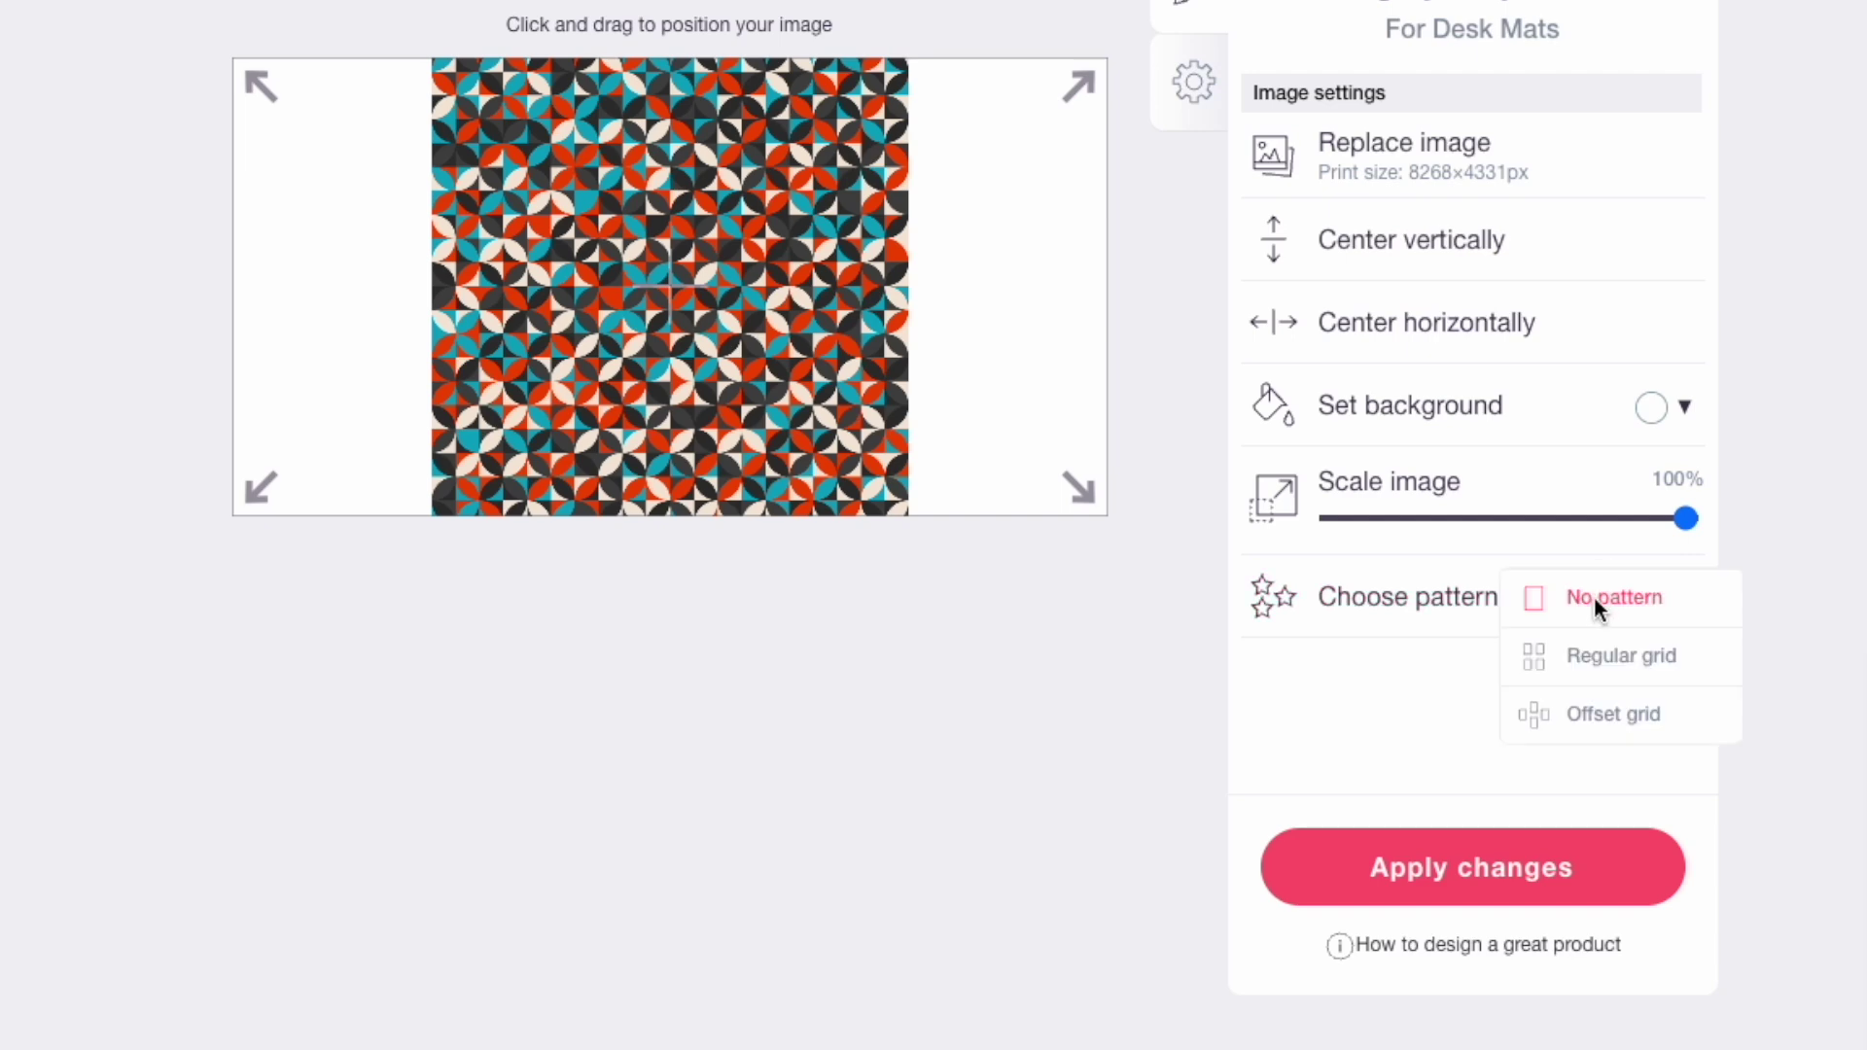
left_click(1622, 657)
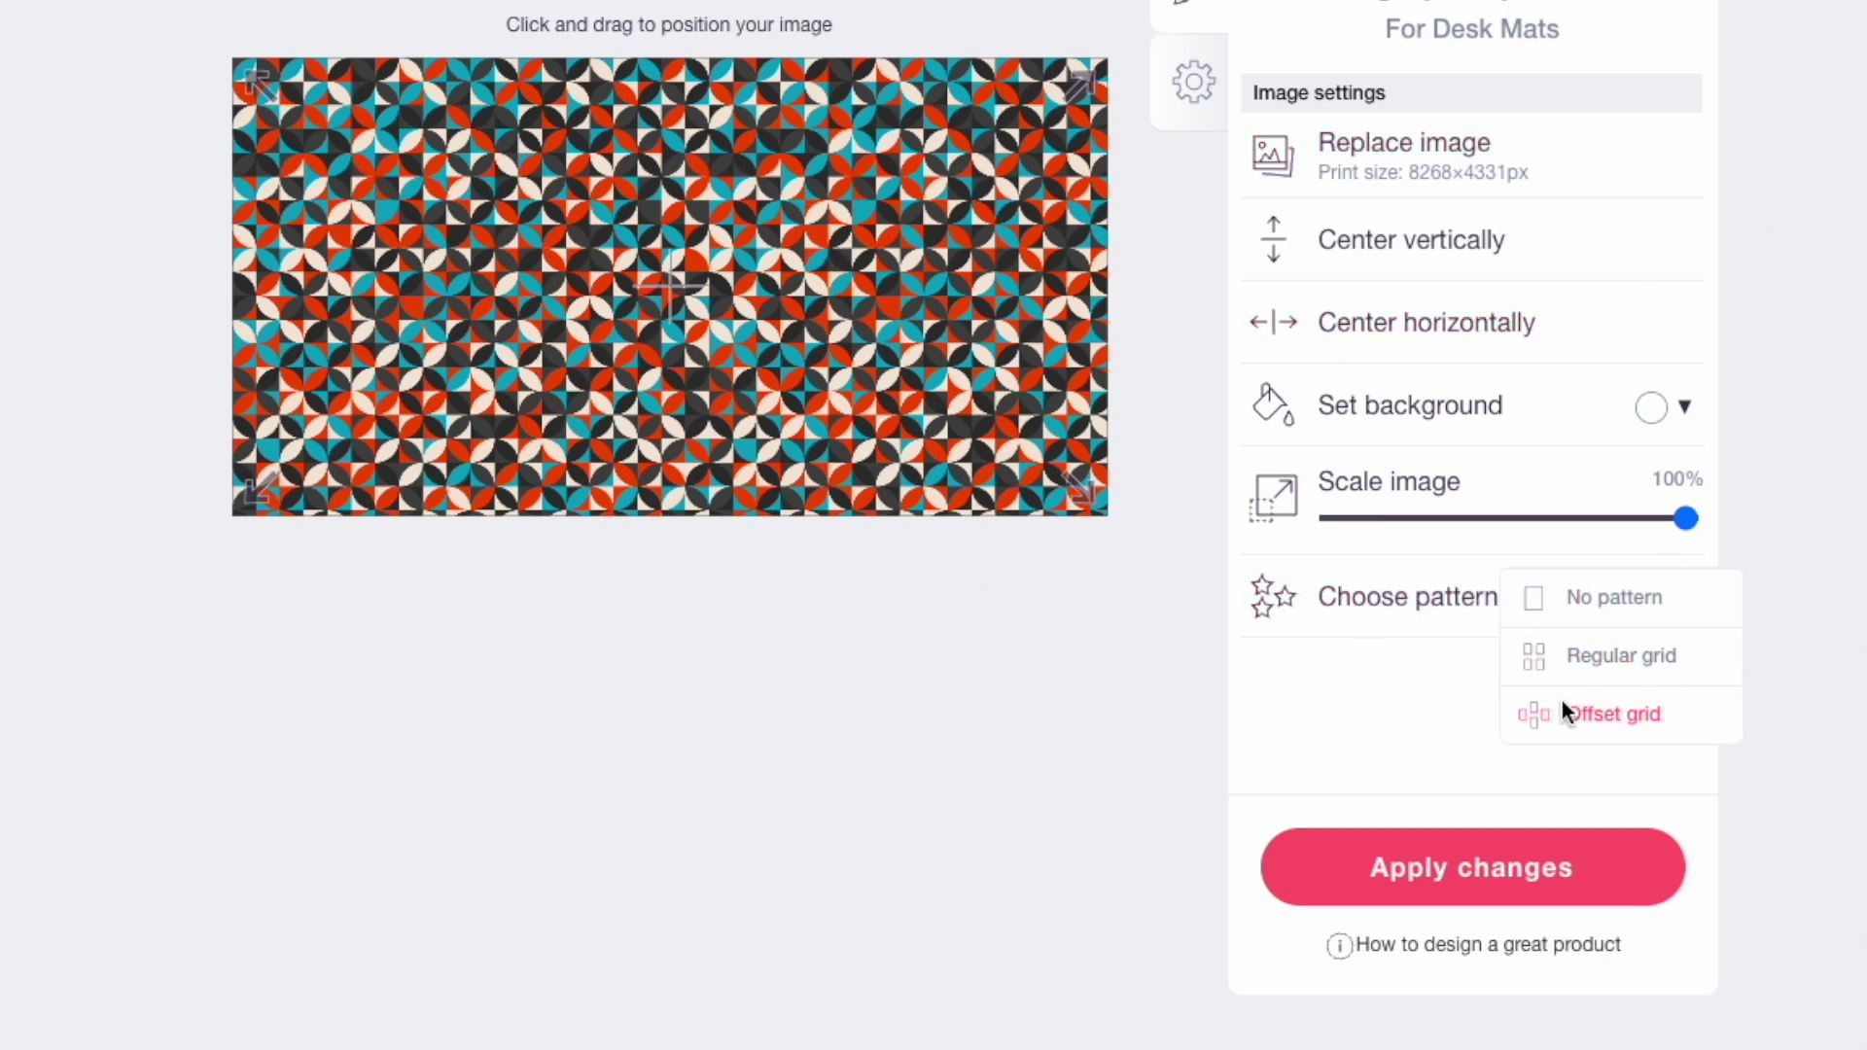
left_click(1626, 715)
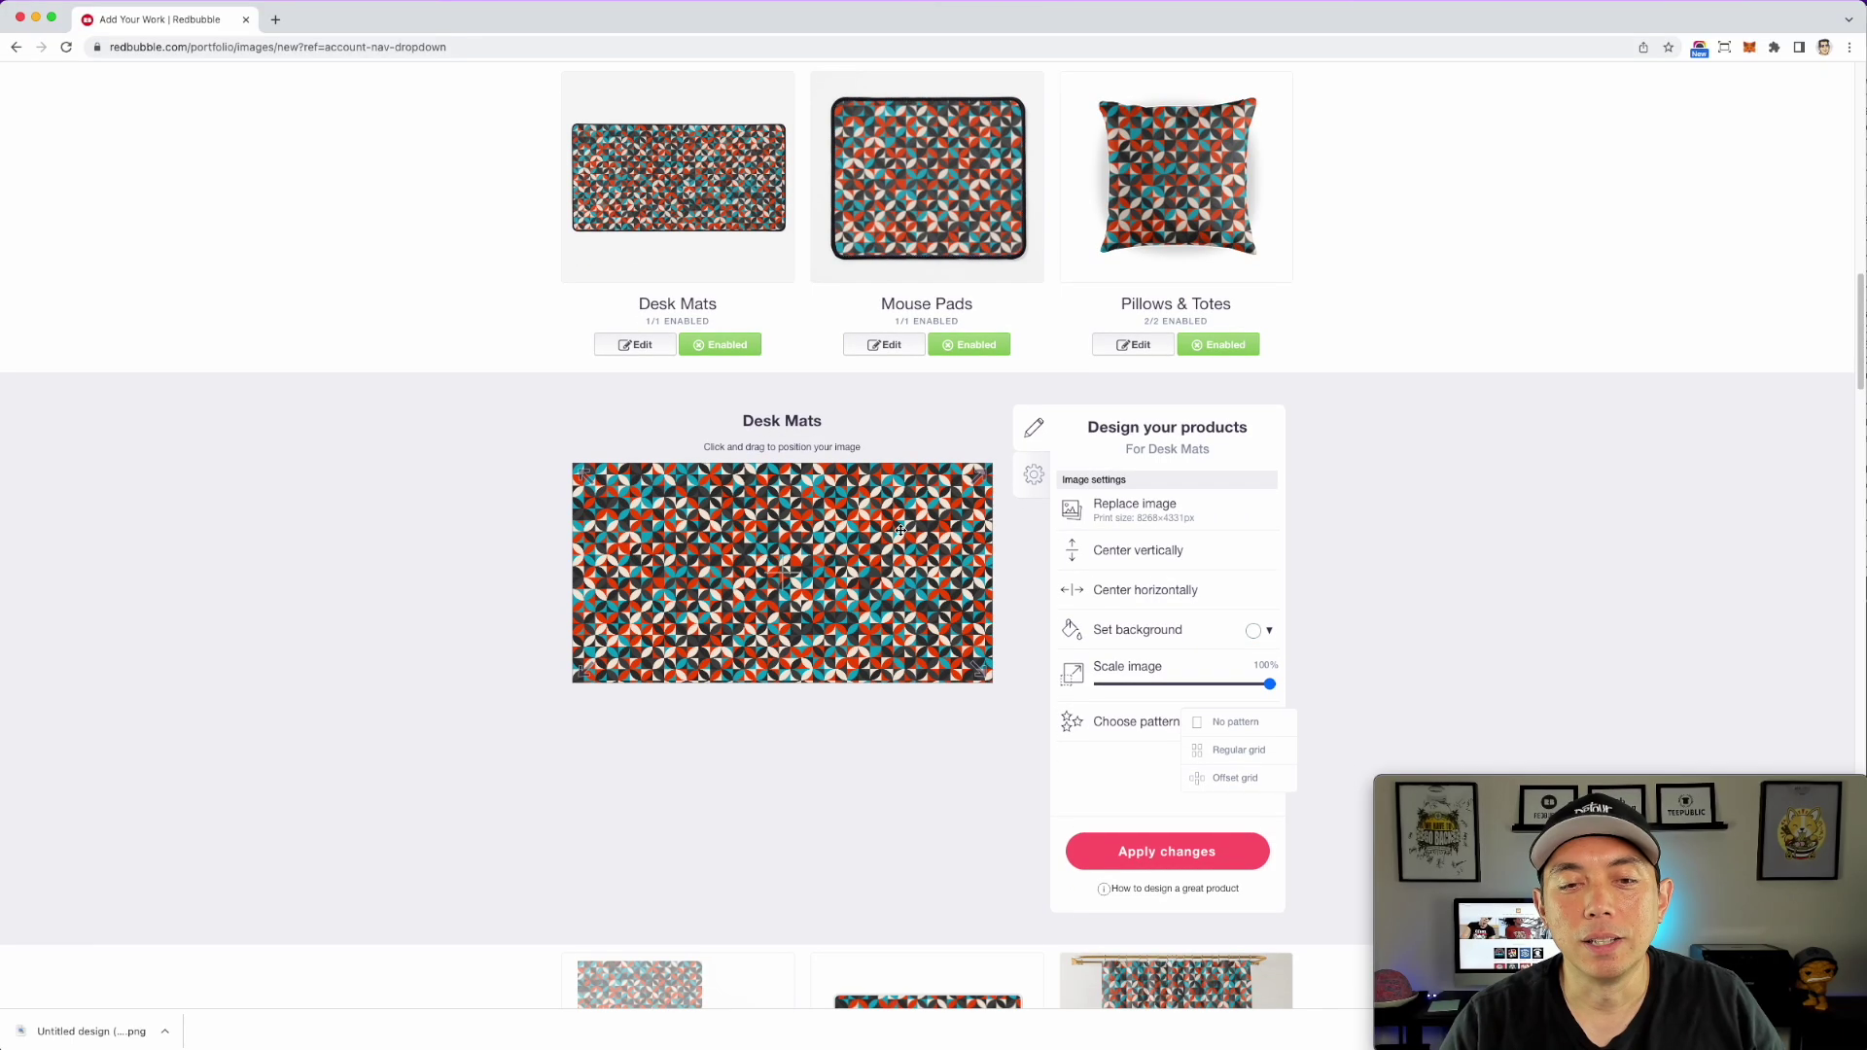
scroll(917, 207, "down", 5)
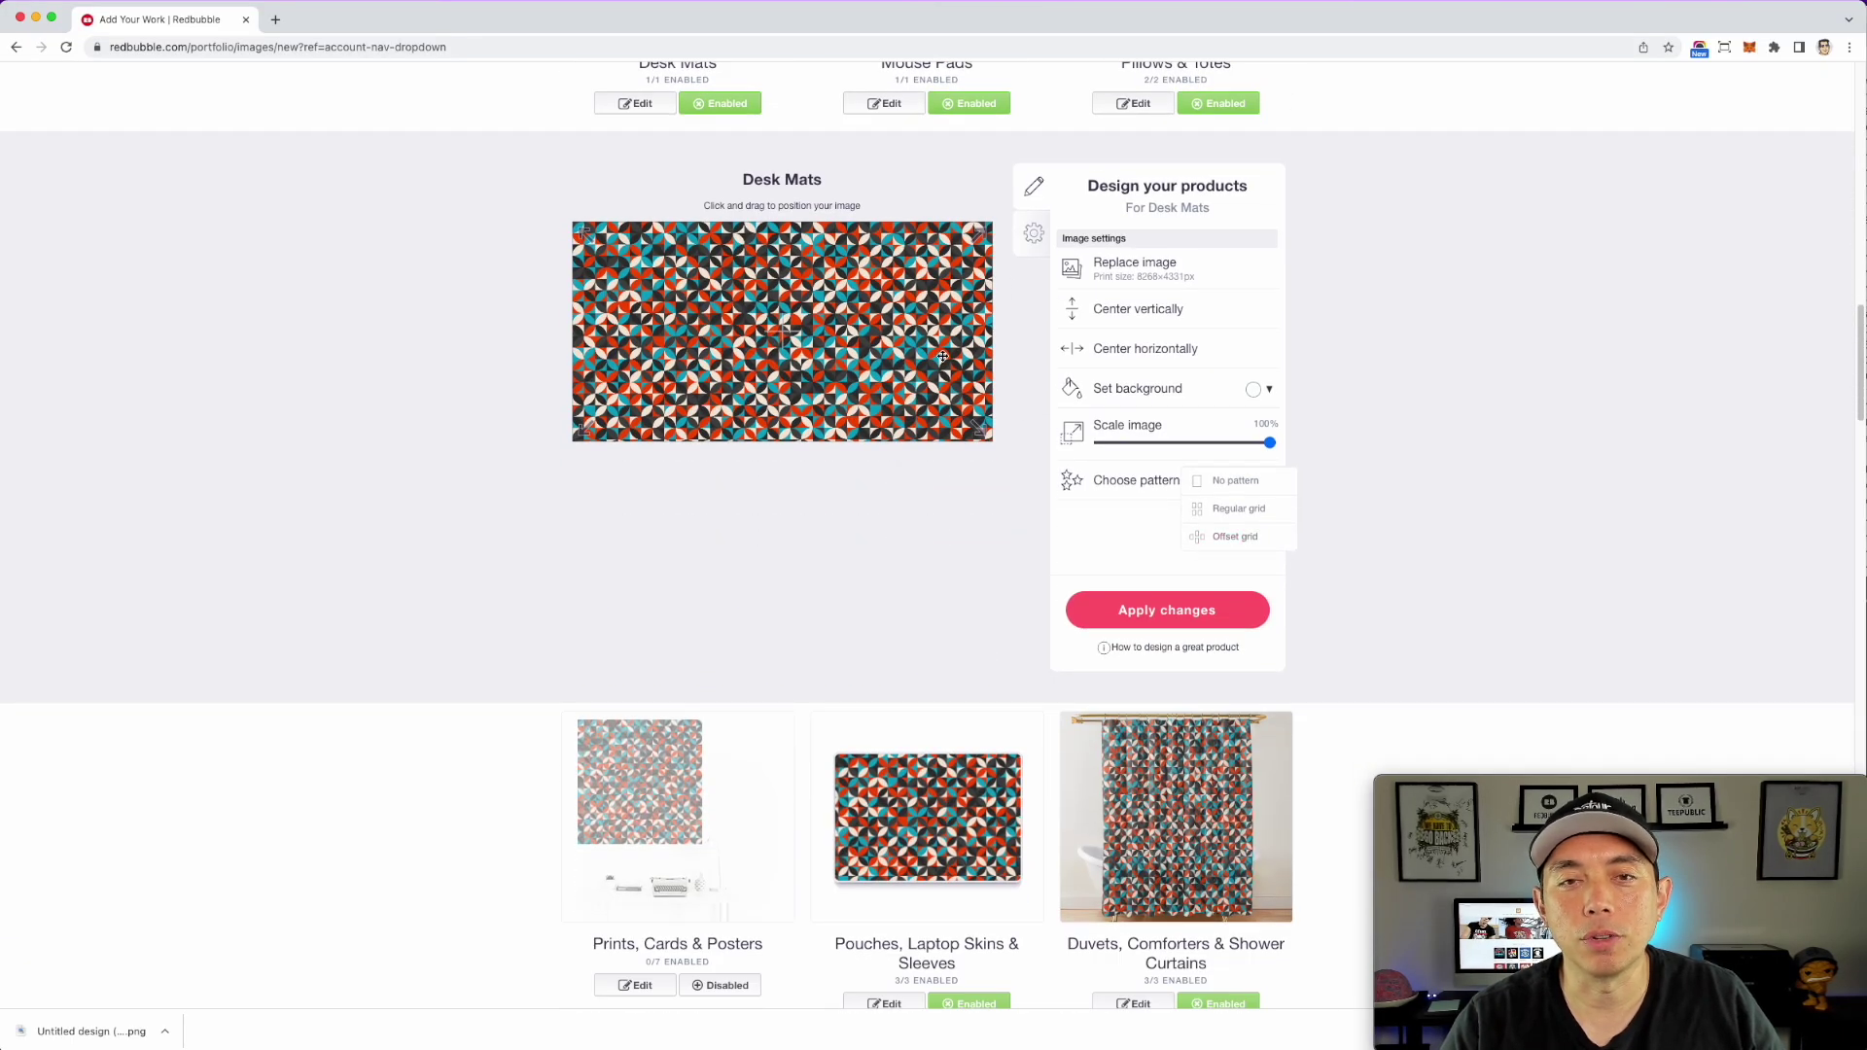
scroll(1083, 363, "up", 2)
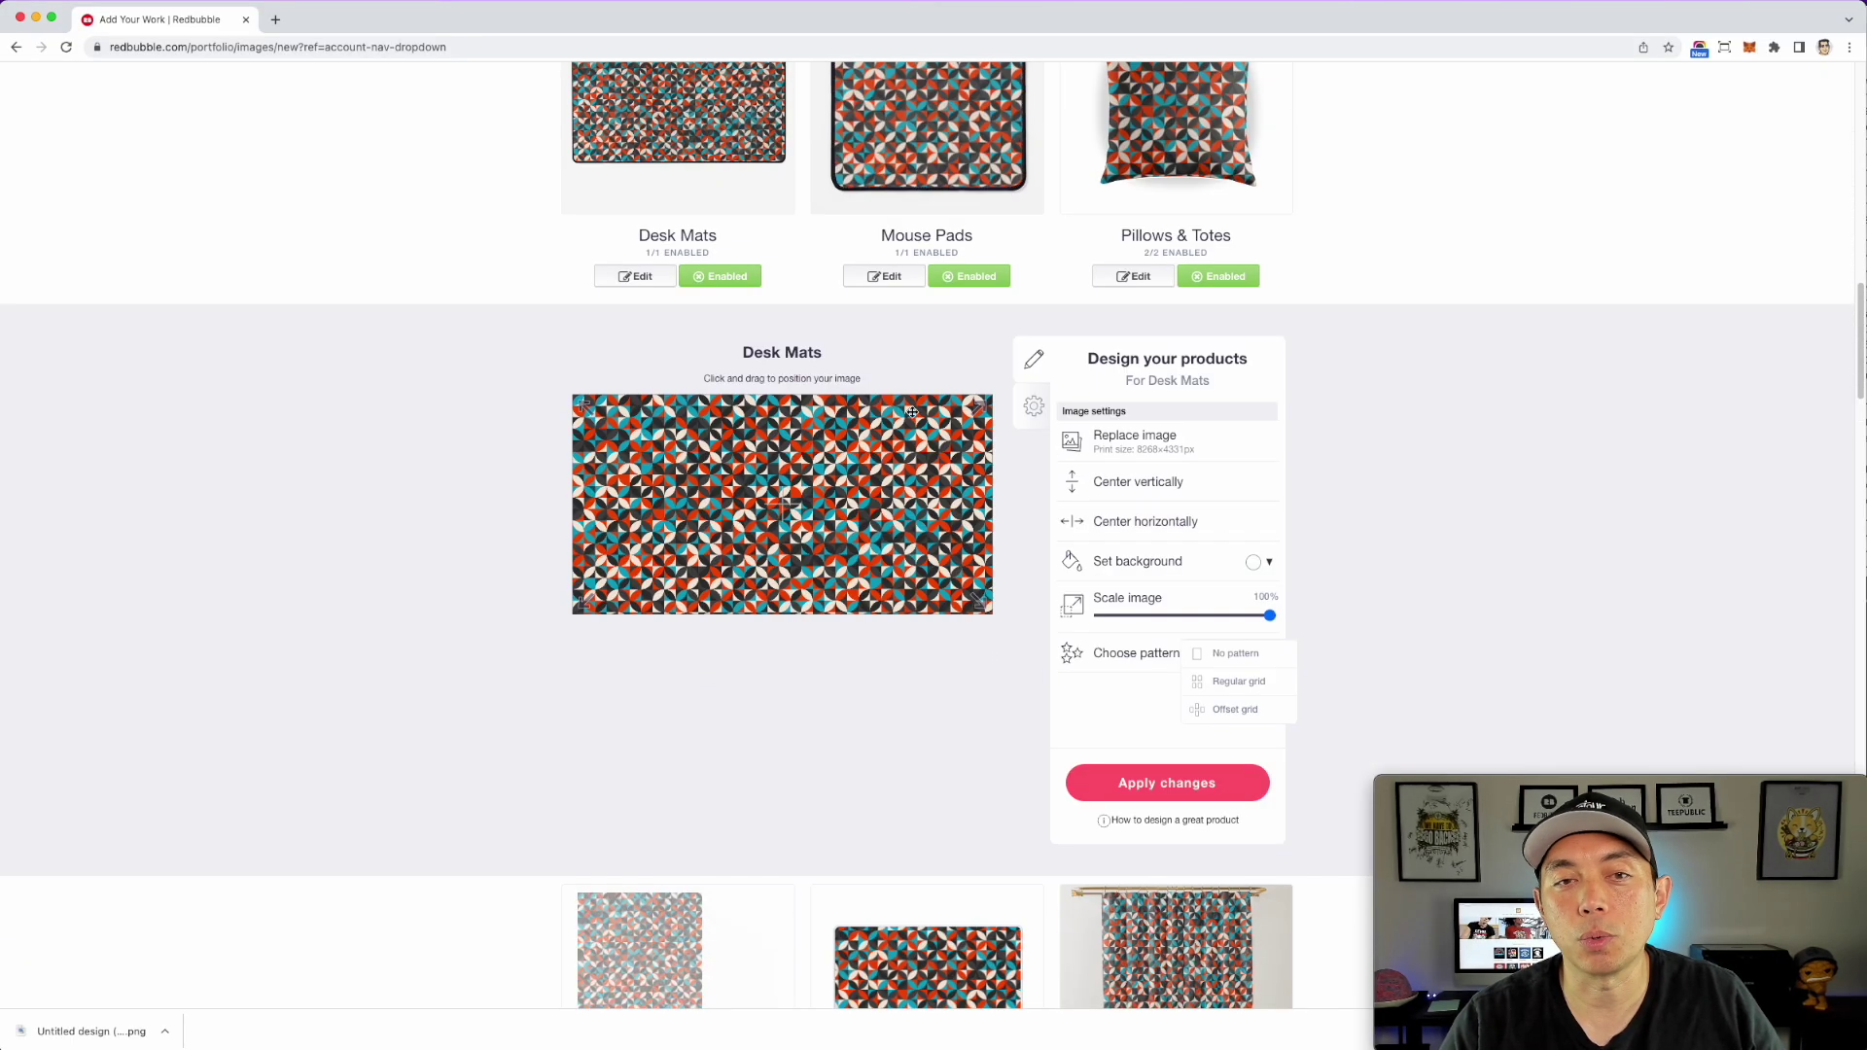
left_click(1229, 772)
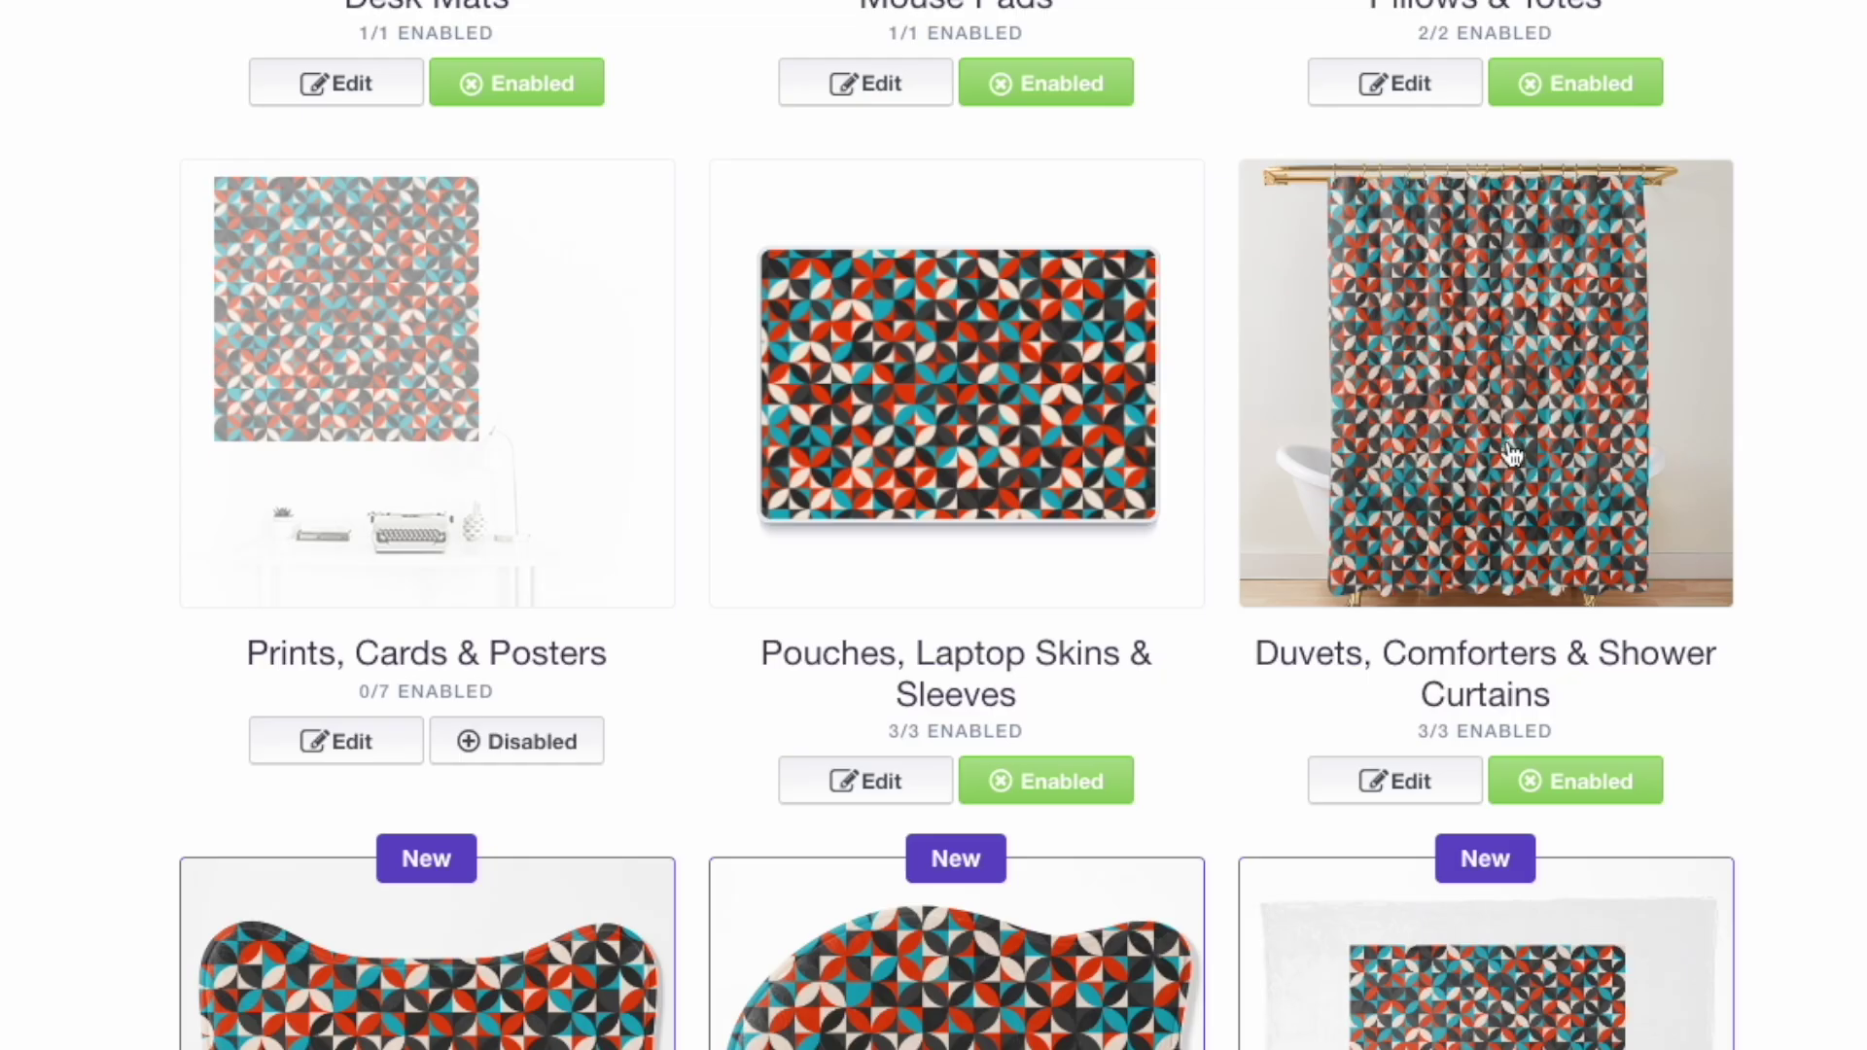
scroll(985, 511, "down", 6)
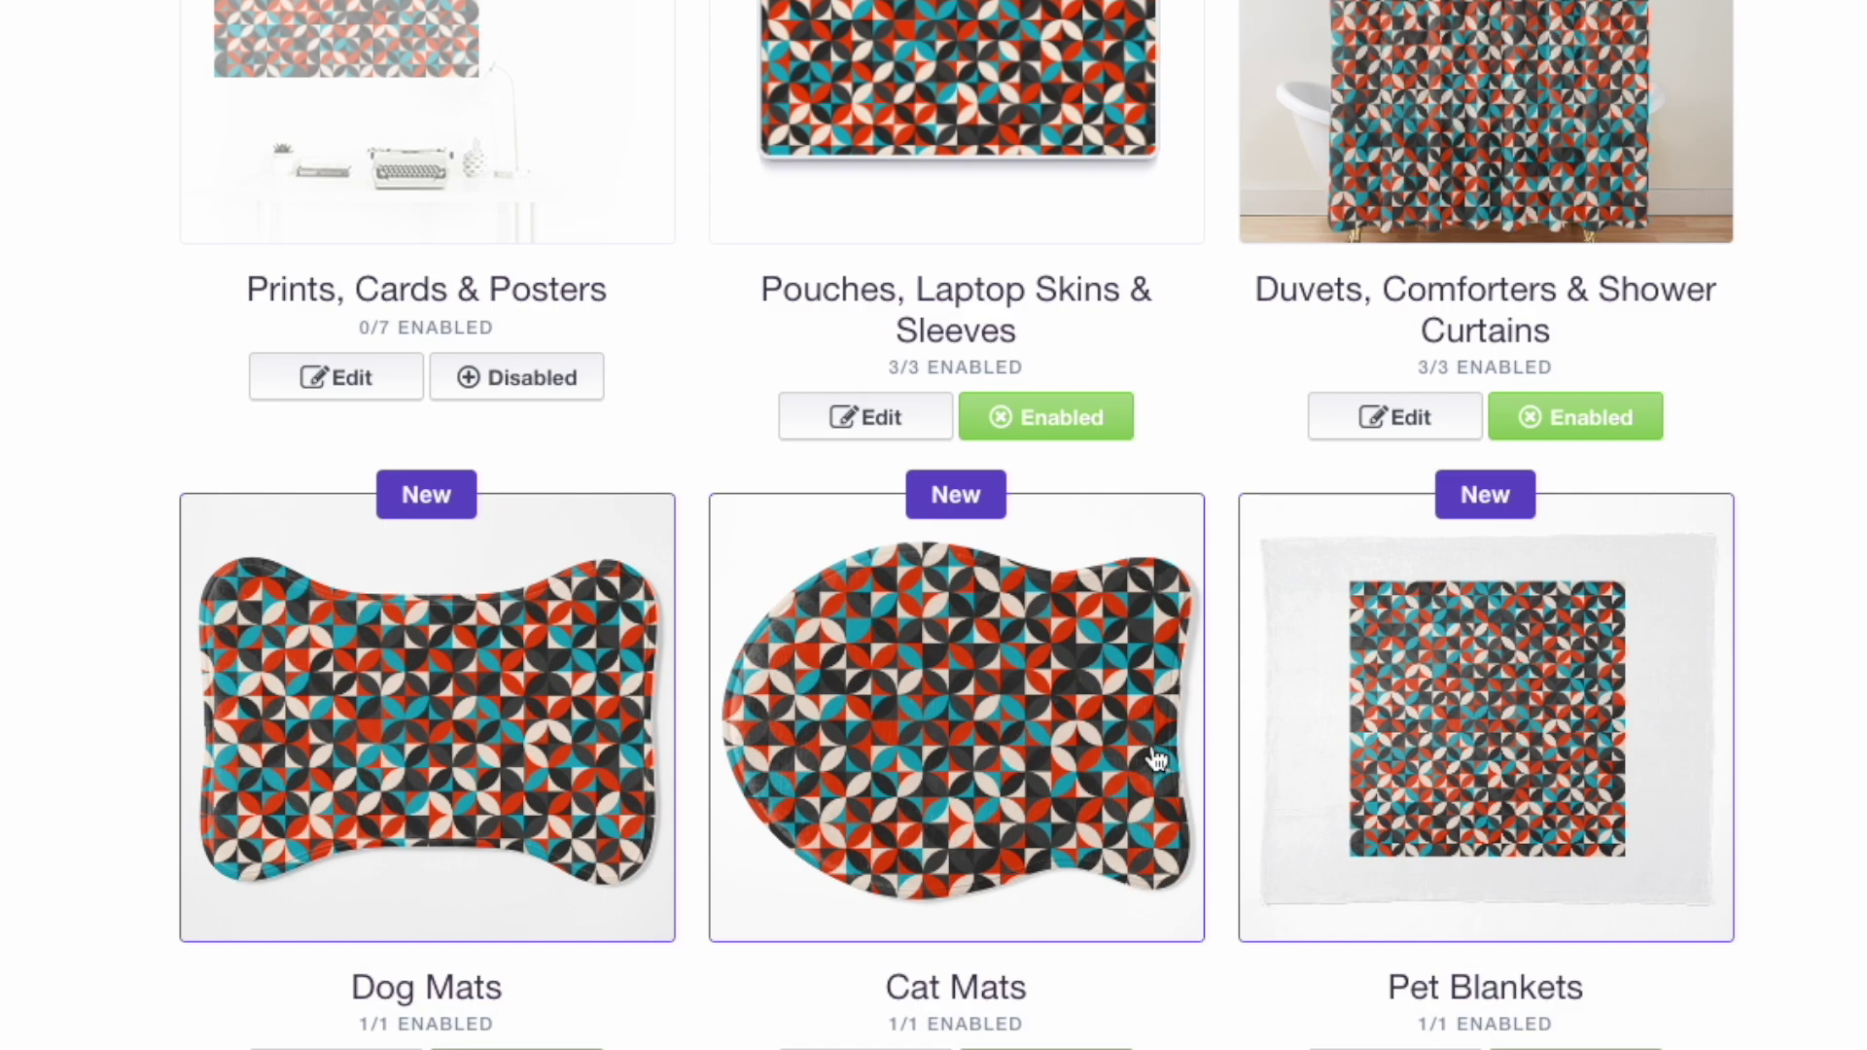
scroll(1337, 704, "down", 6)
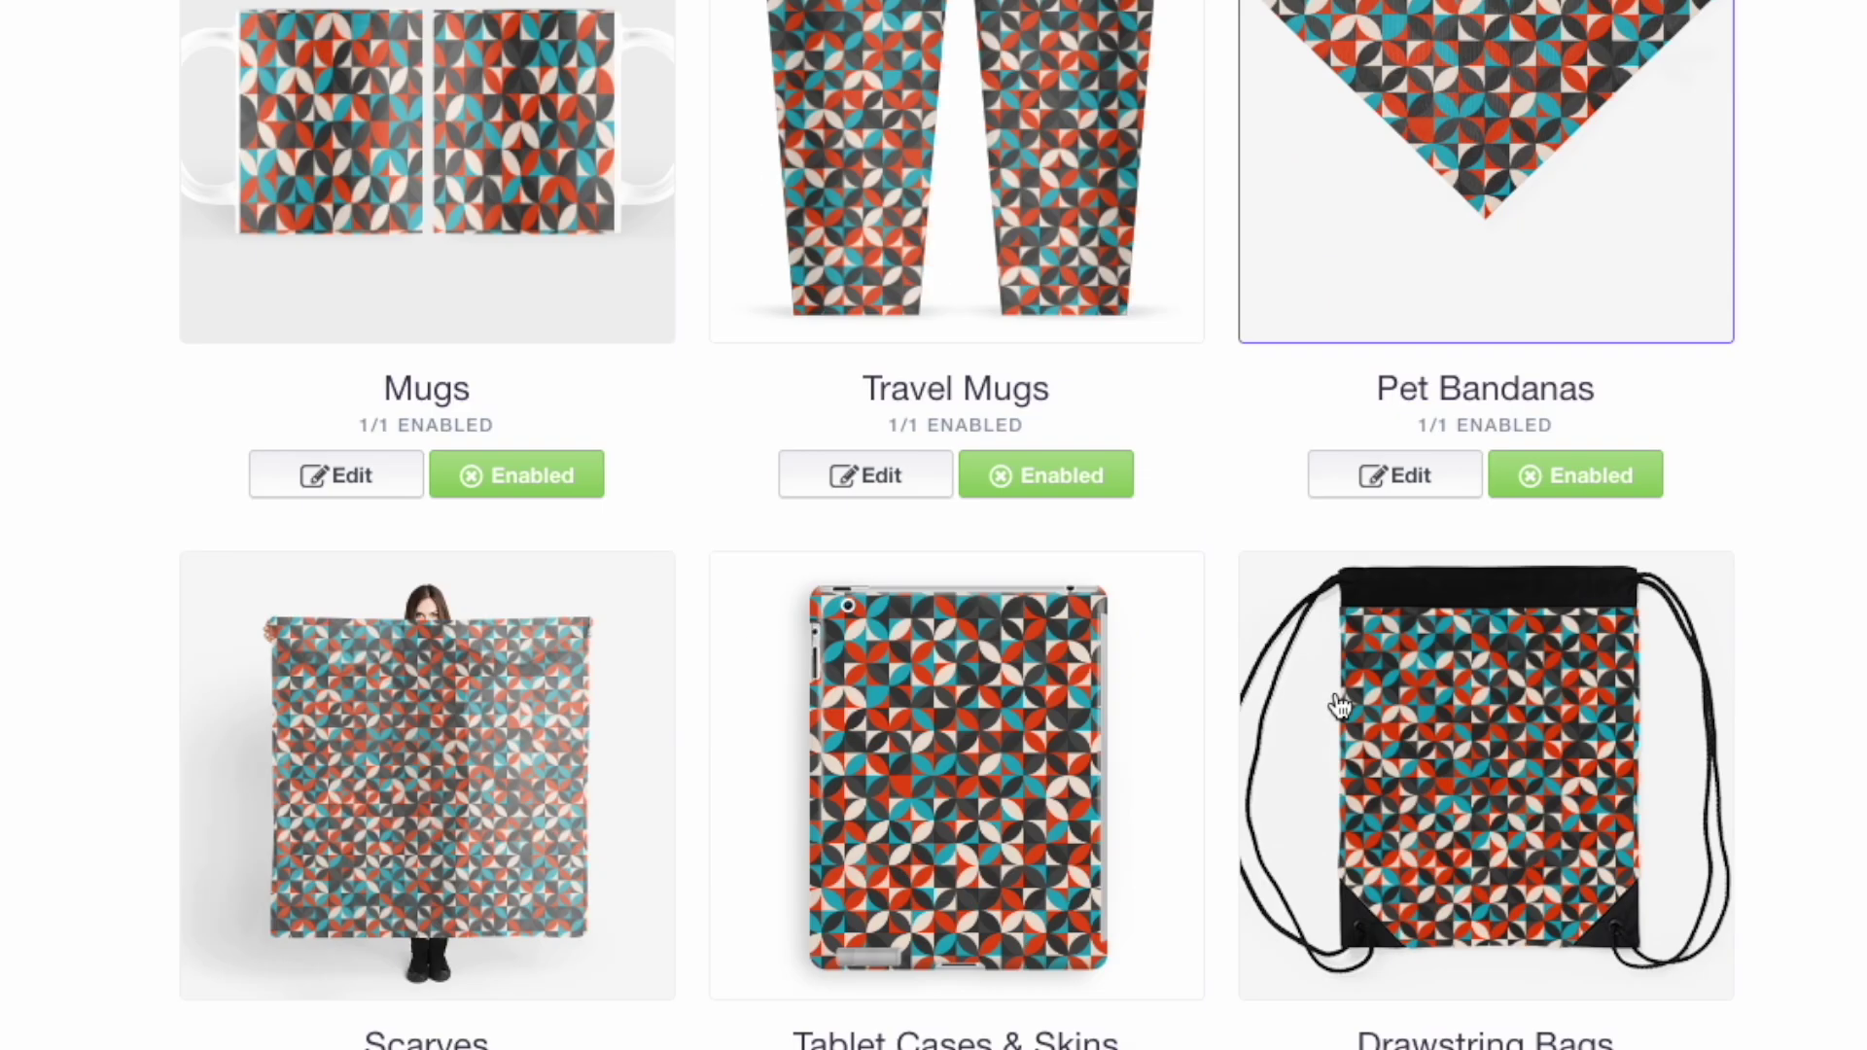
scroll(1289, 700, "down", 2)
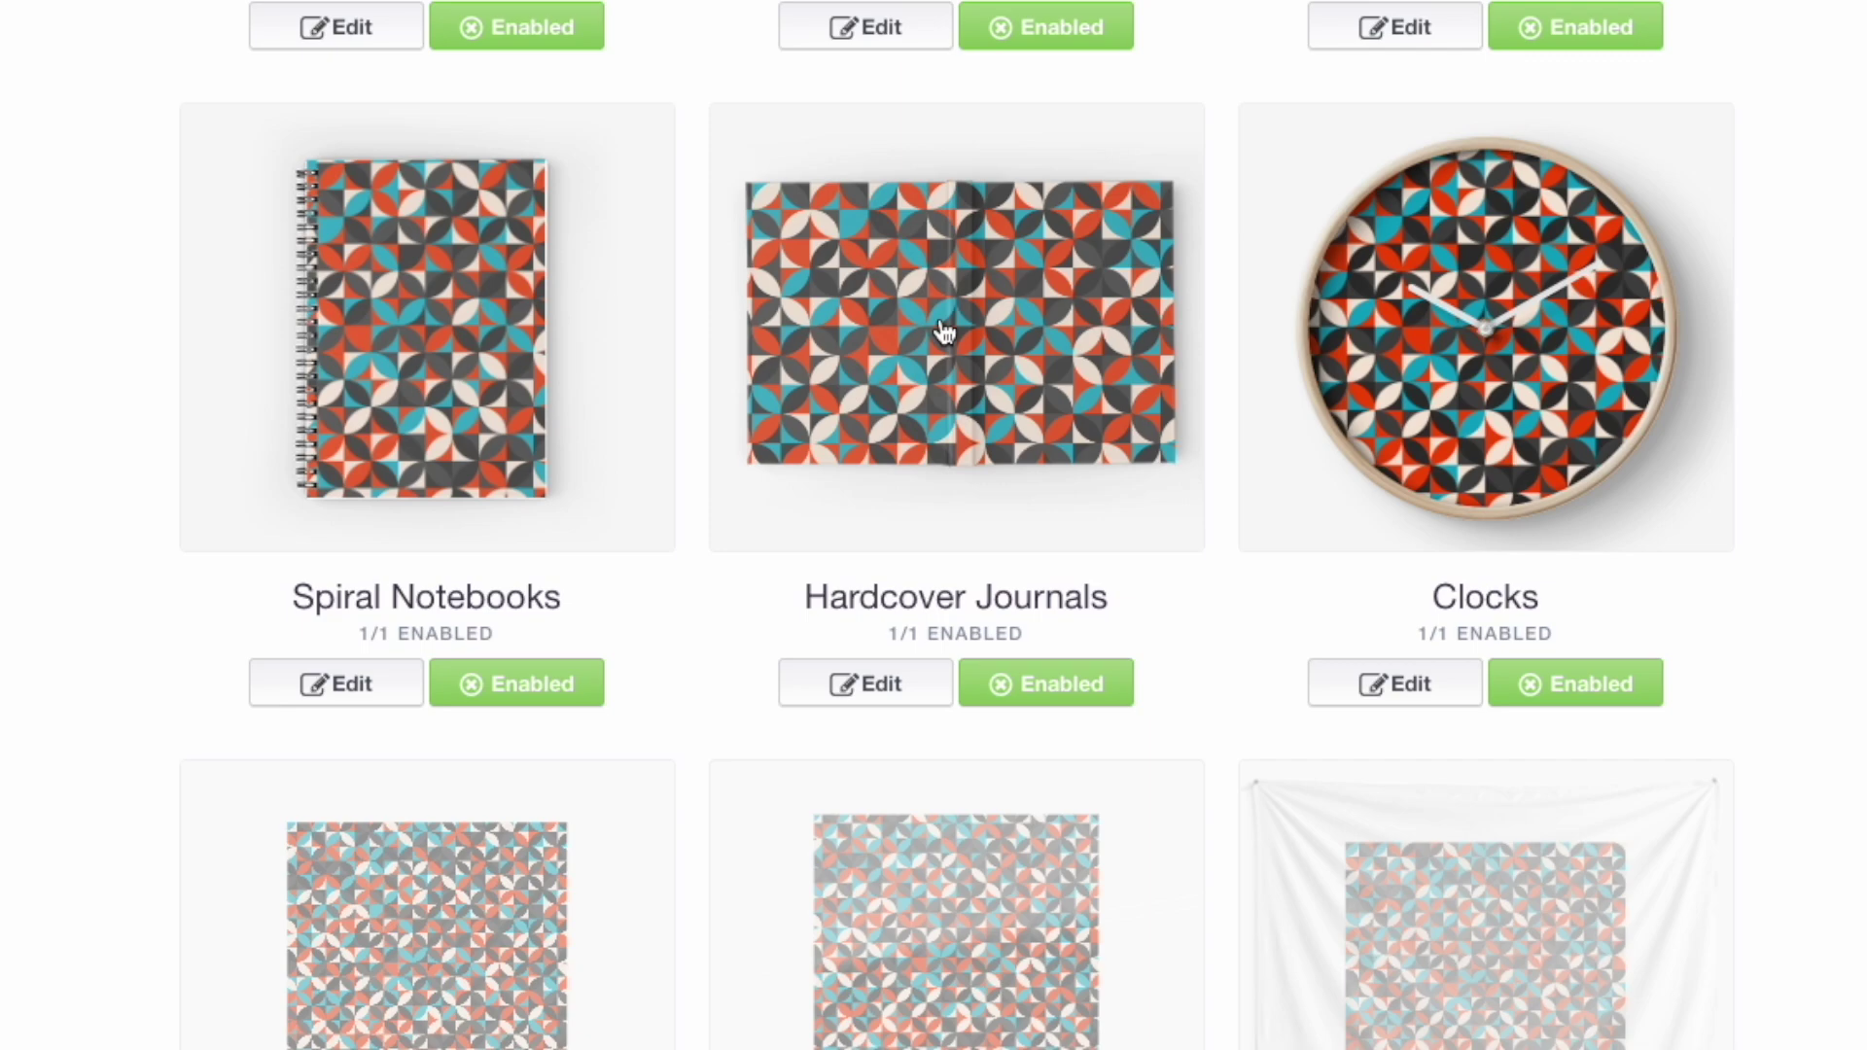
scroll(1229, 513, "down", 10)
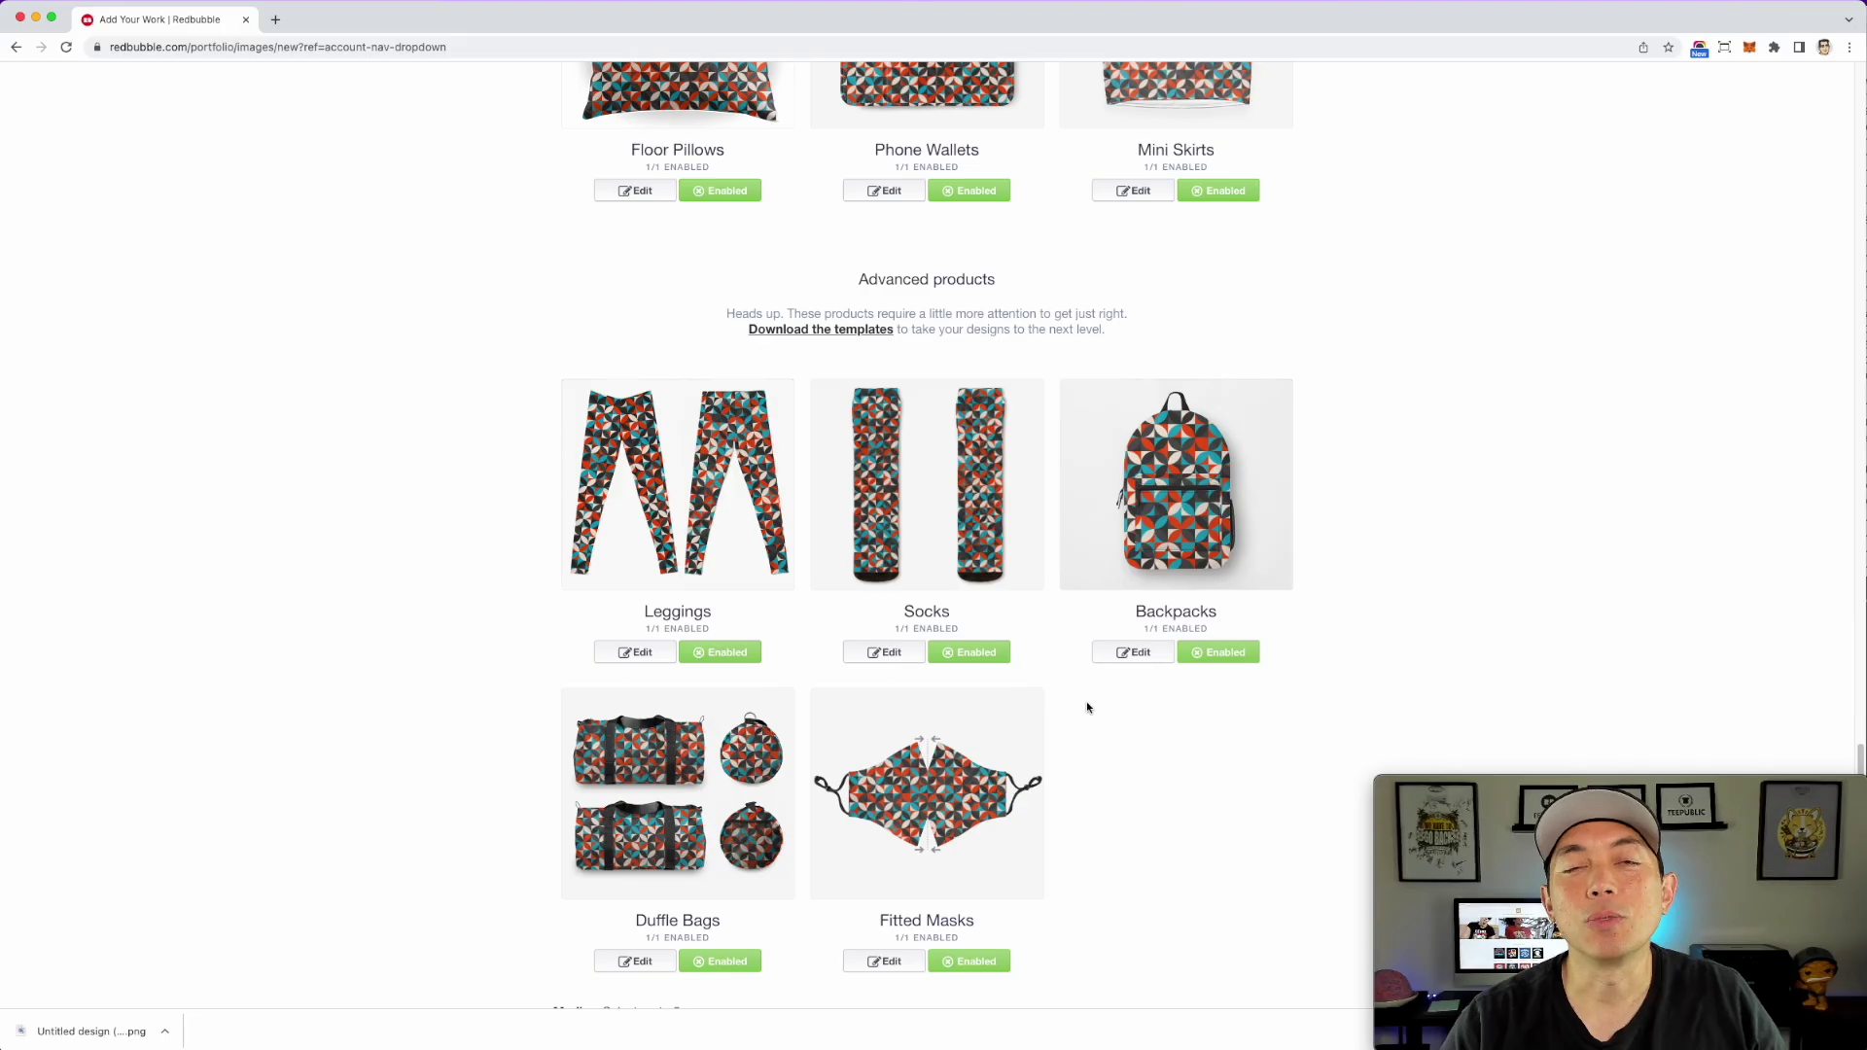
scroll(1268, 663, "up", 10)
scroll(1087, 706, "up", 20)
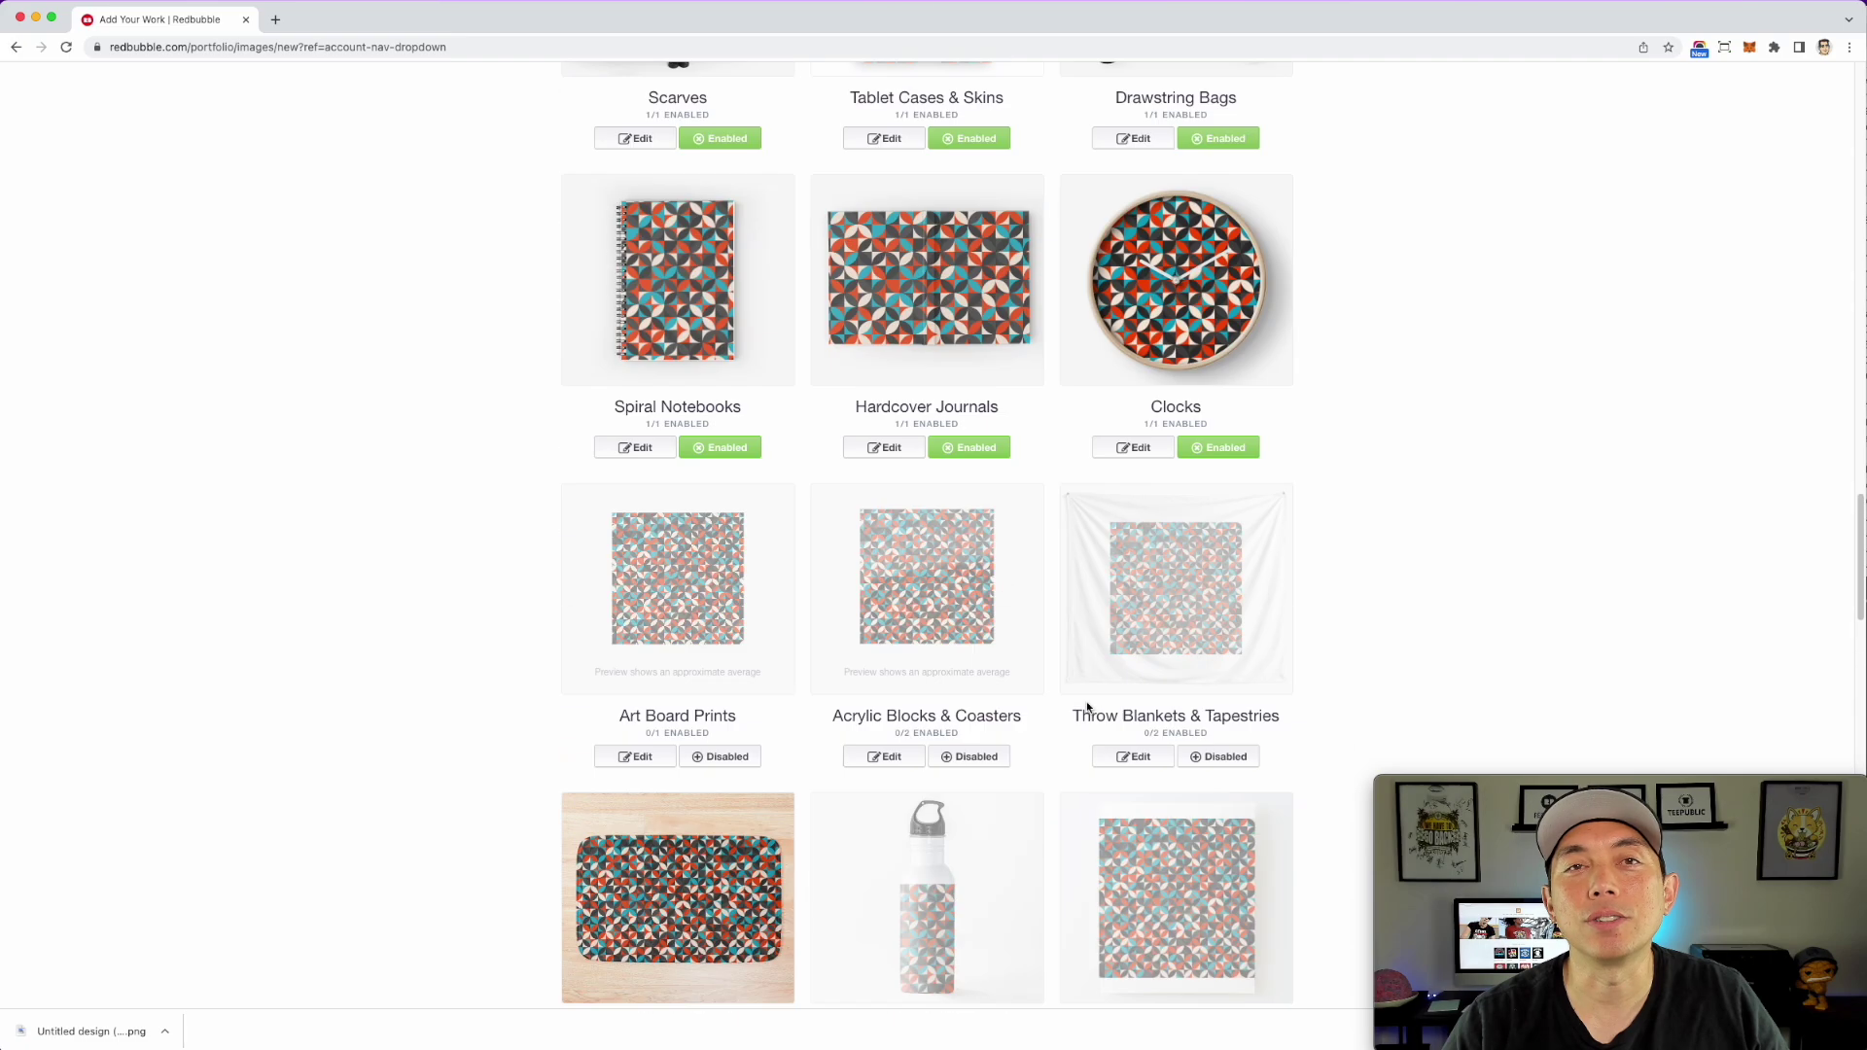
scroll(1481, 498, "up", 9)
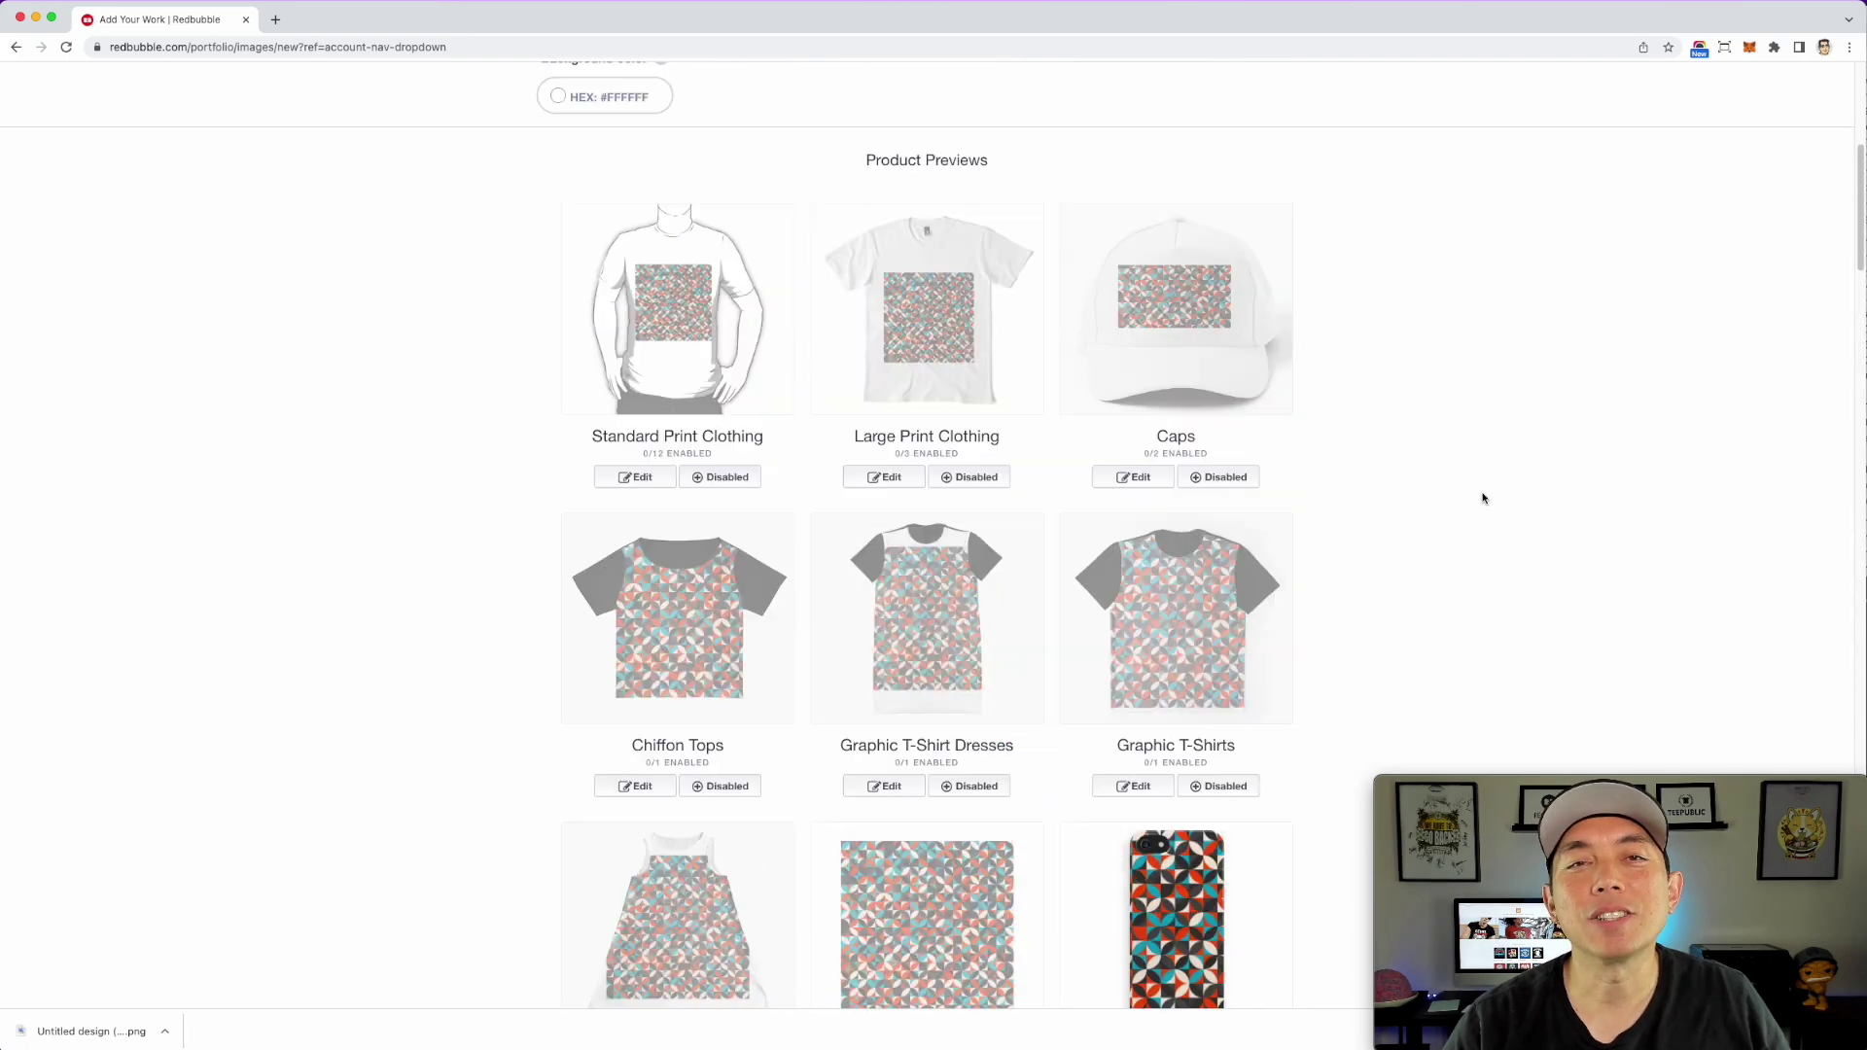
scroll(1482, 498, "up", 2)
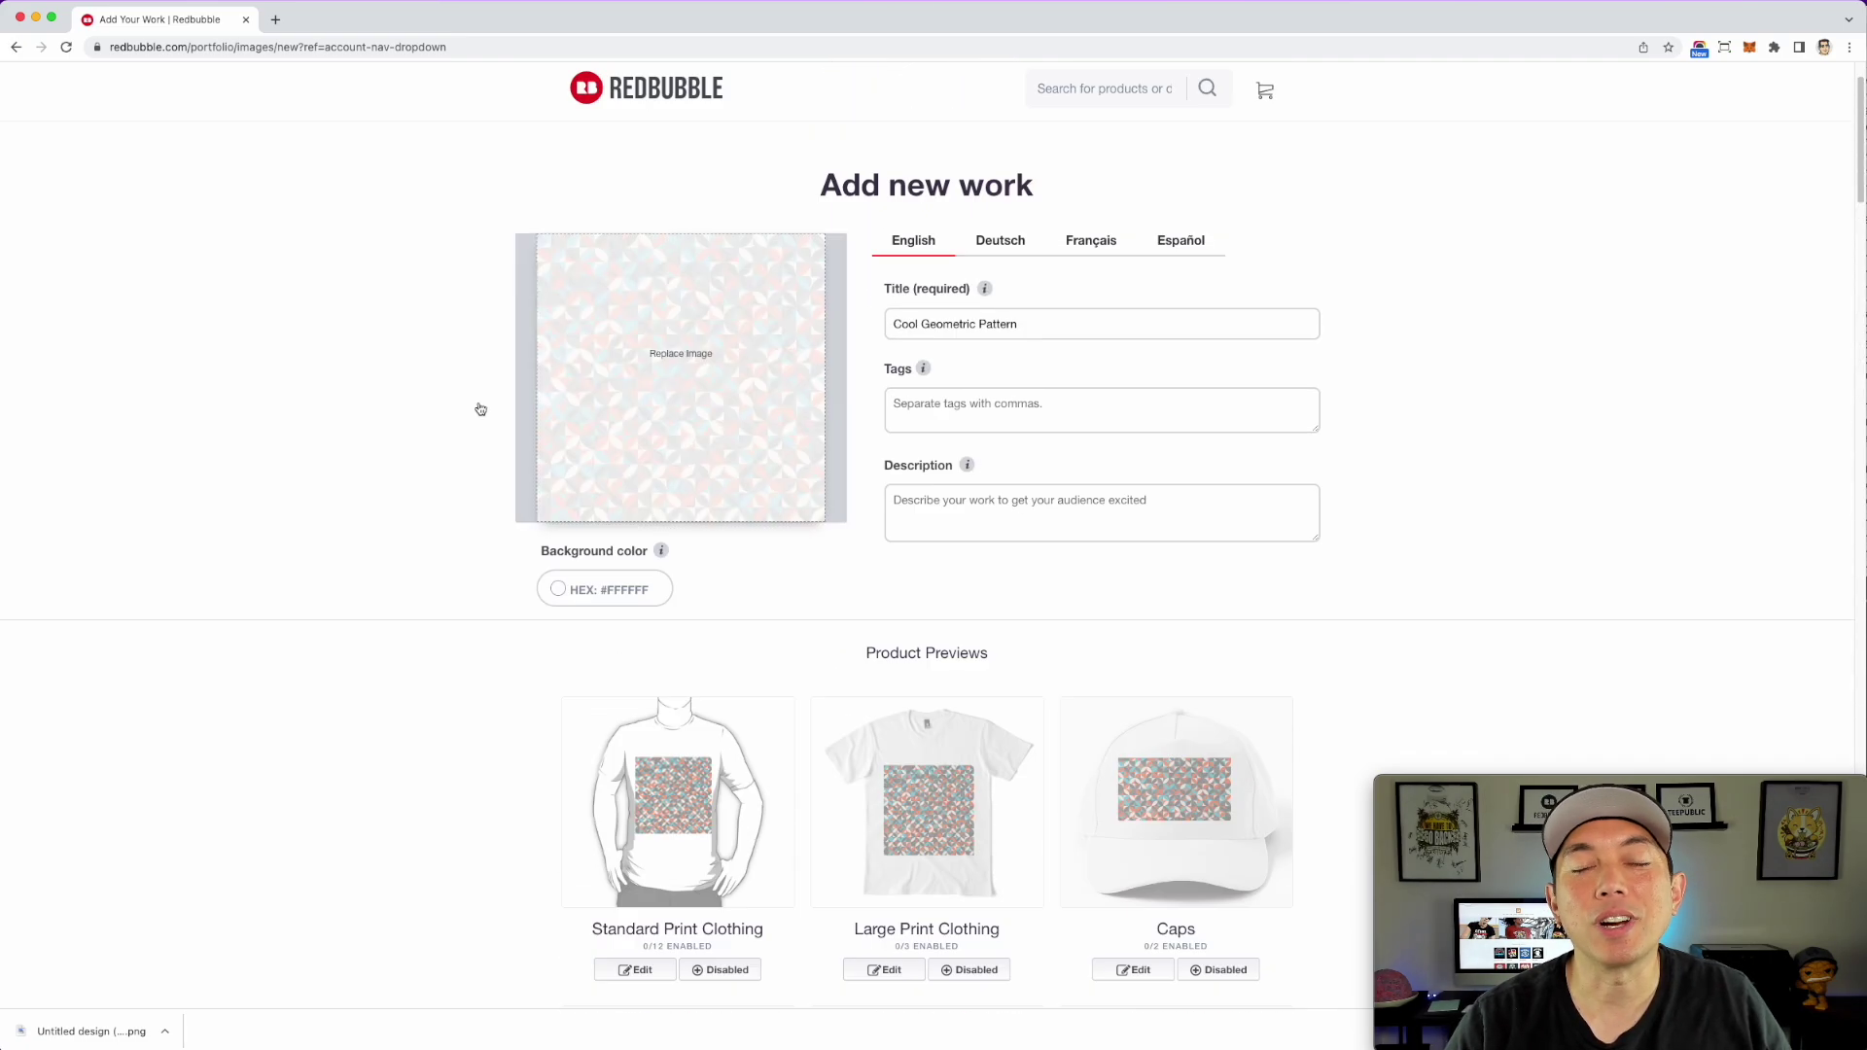